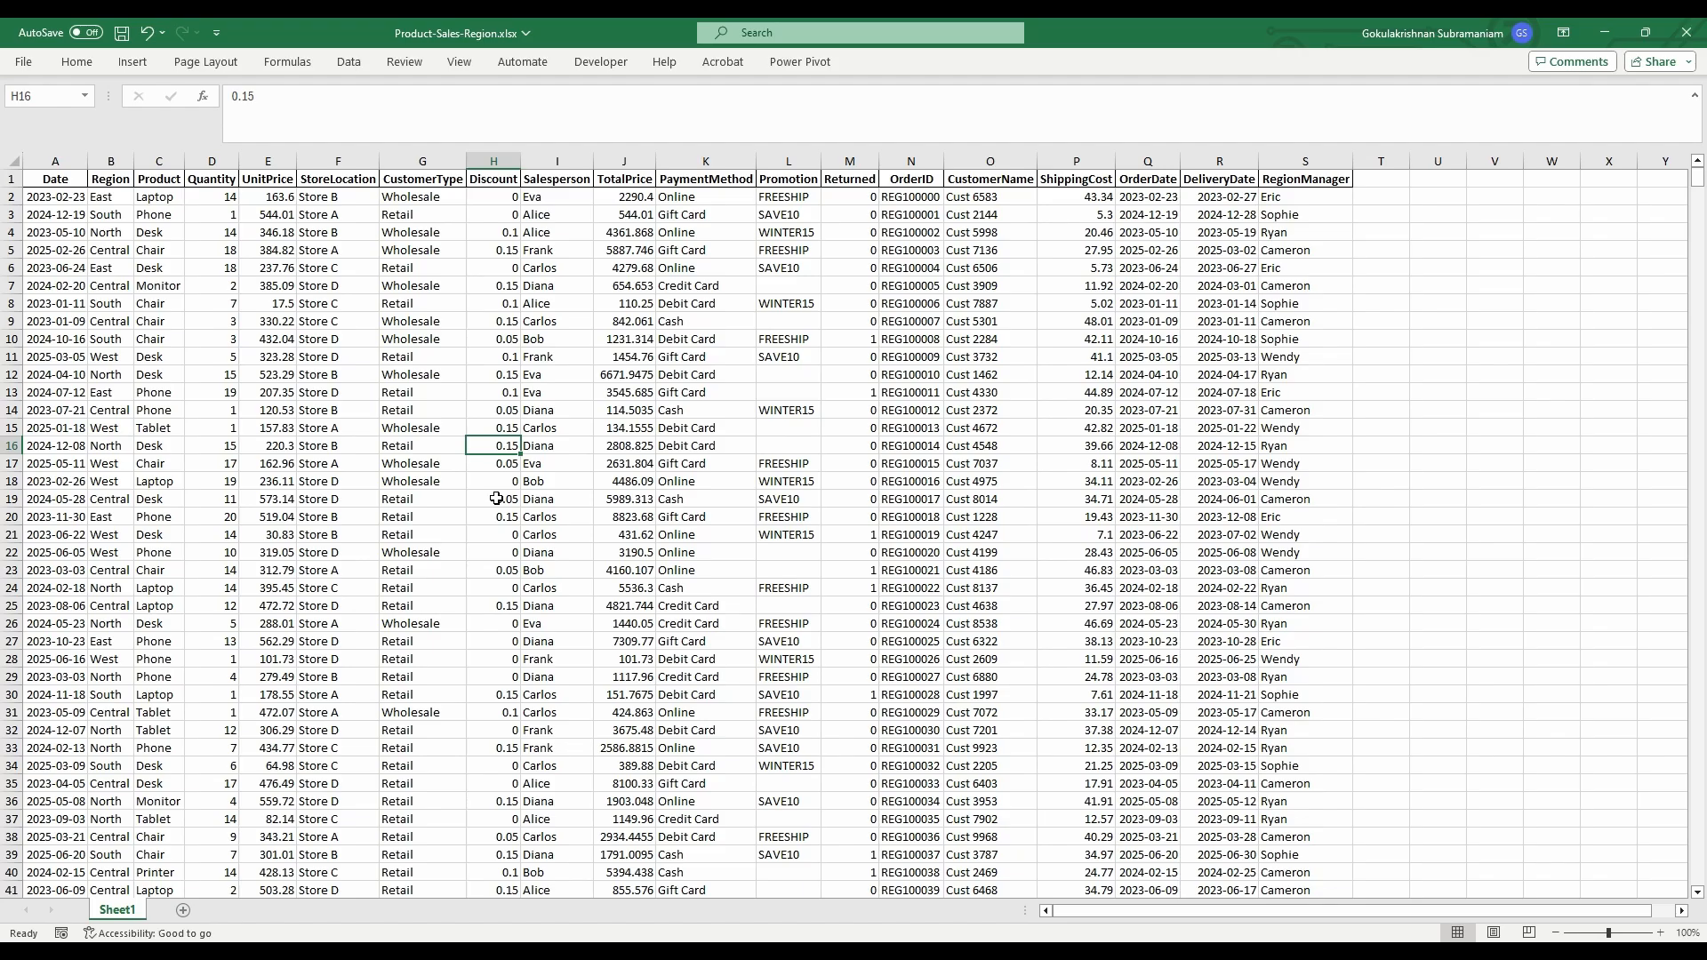
- Check how far the workbook data runs, then return to the Date header in A1
key("ctrl+Down")
key("Down")
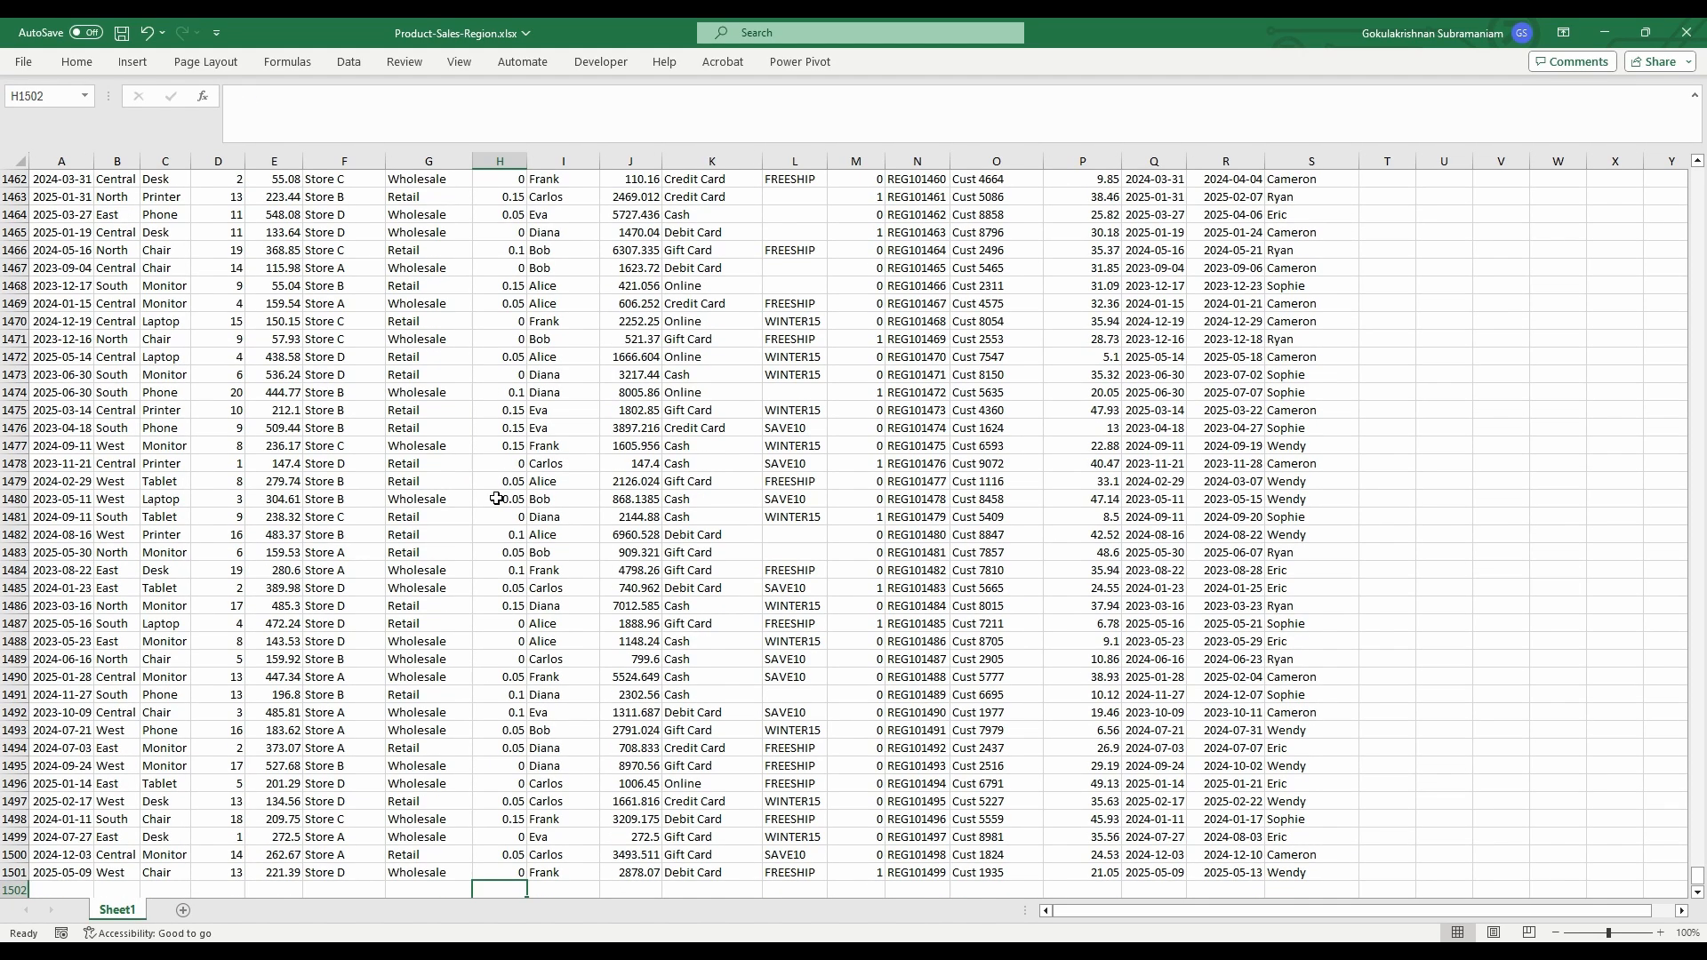
key("Left")
key("Up")
key("ctrl+Up")
key("ctrl+Left")
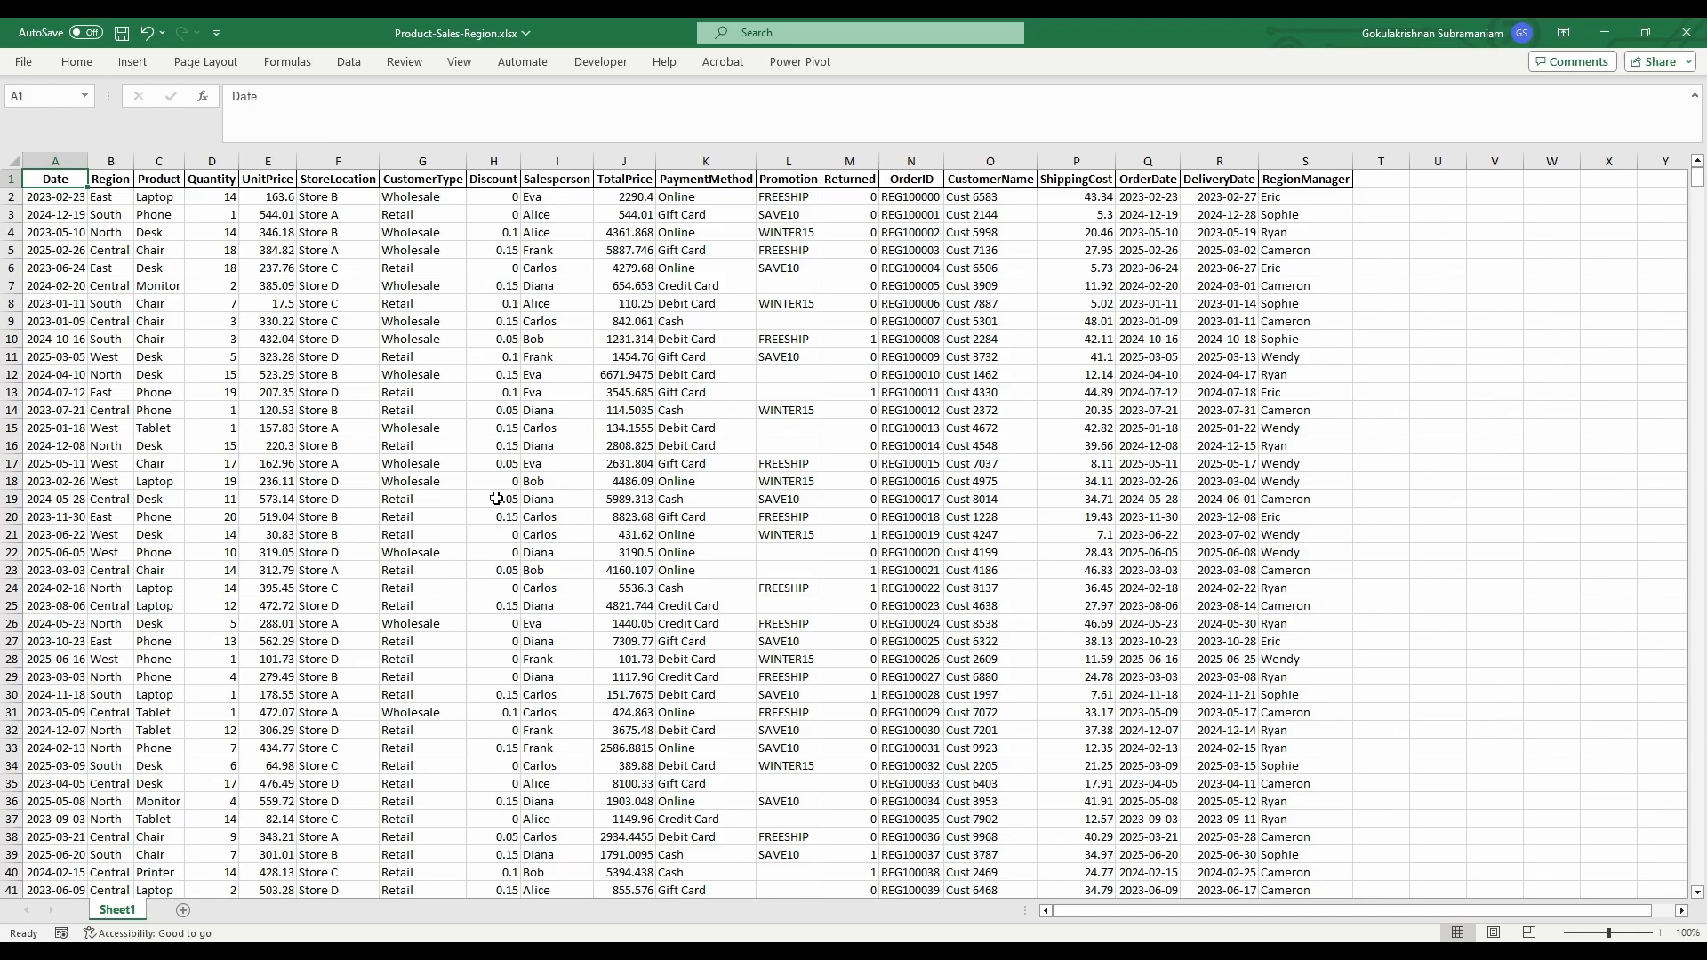
- Inspect the Date, UnitPrice, TotalPrice, RegionManager, Product and Region columns
left_click(64, 157)
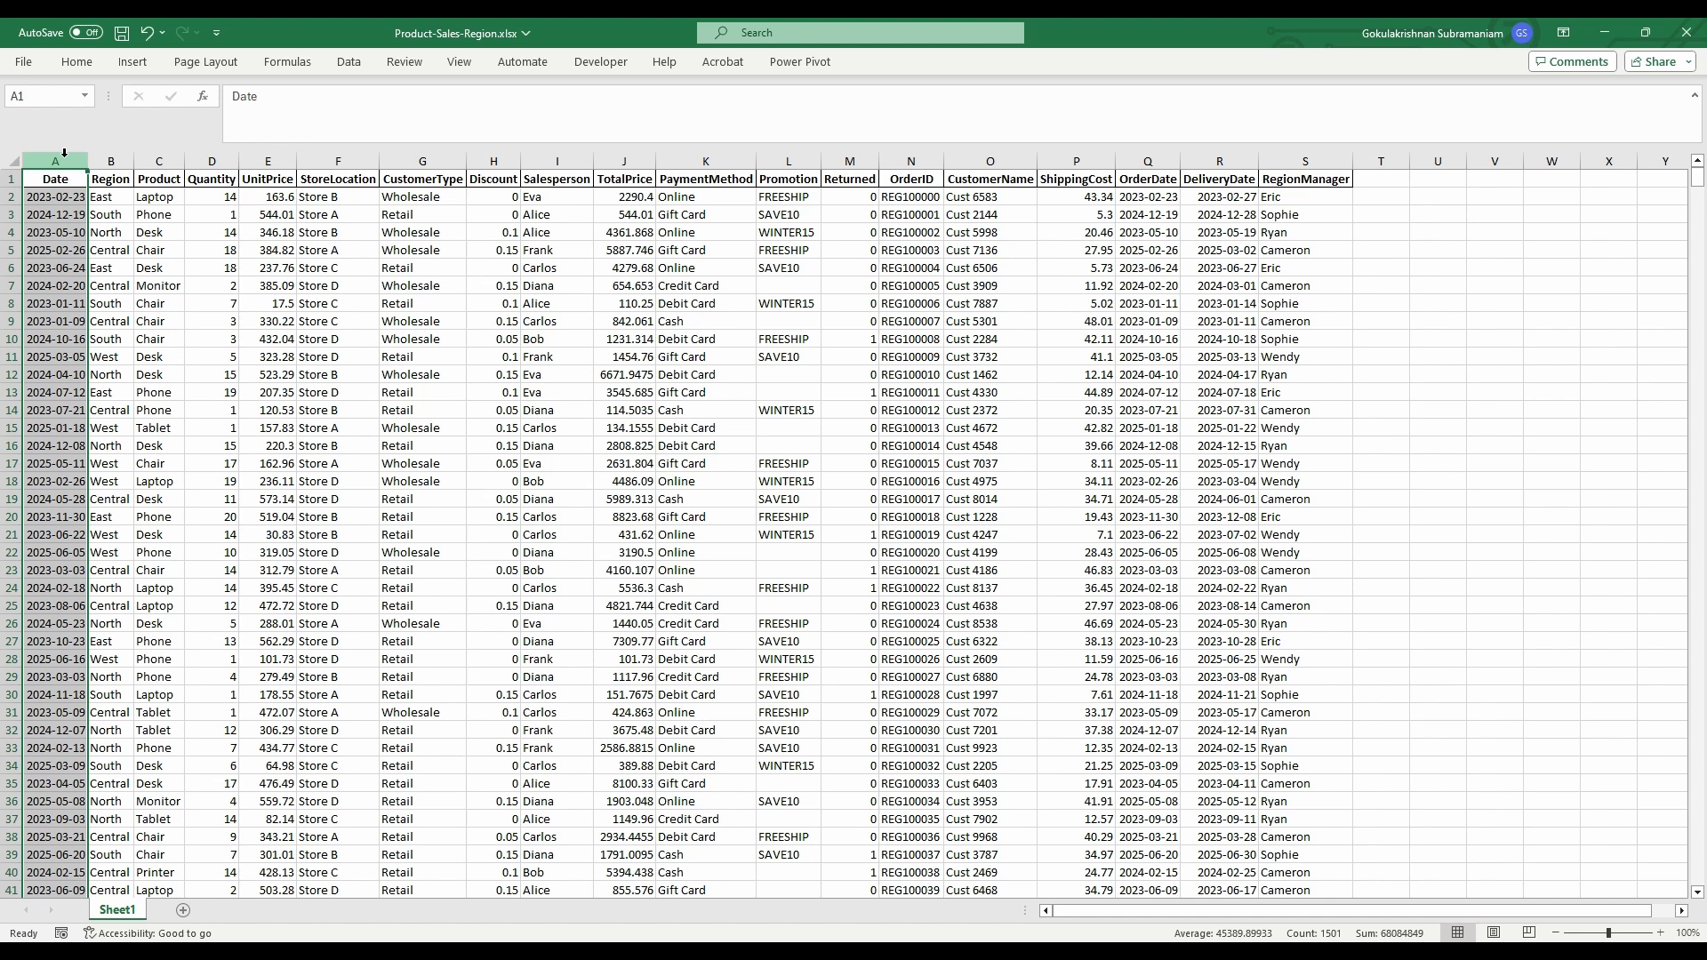
left_click(266, 157)
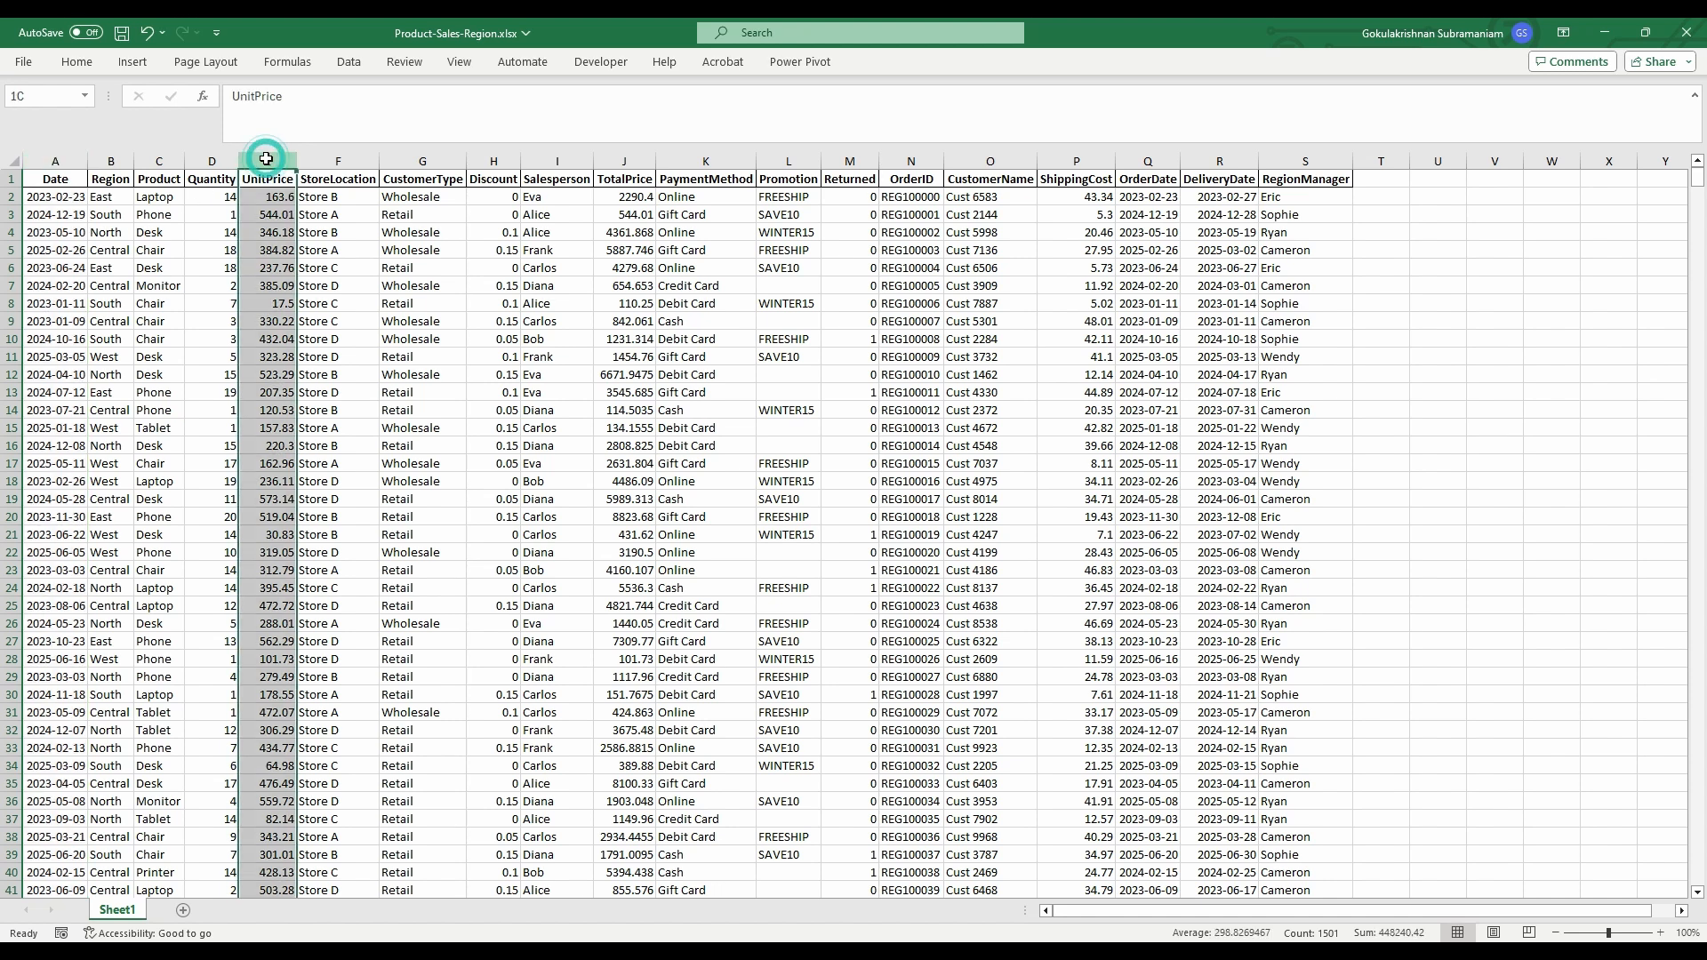
left_click(615, 161)
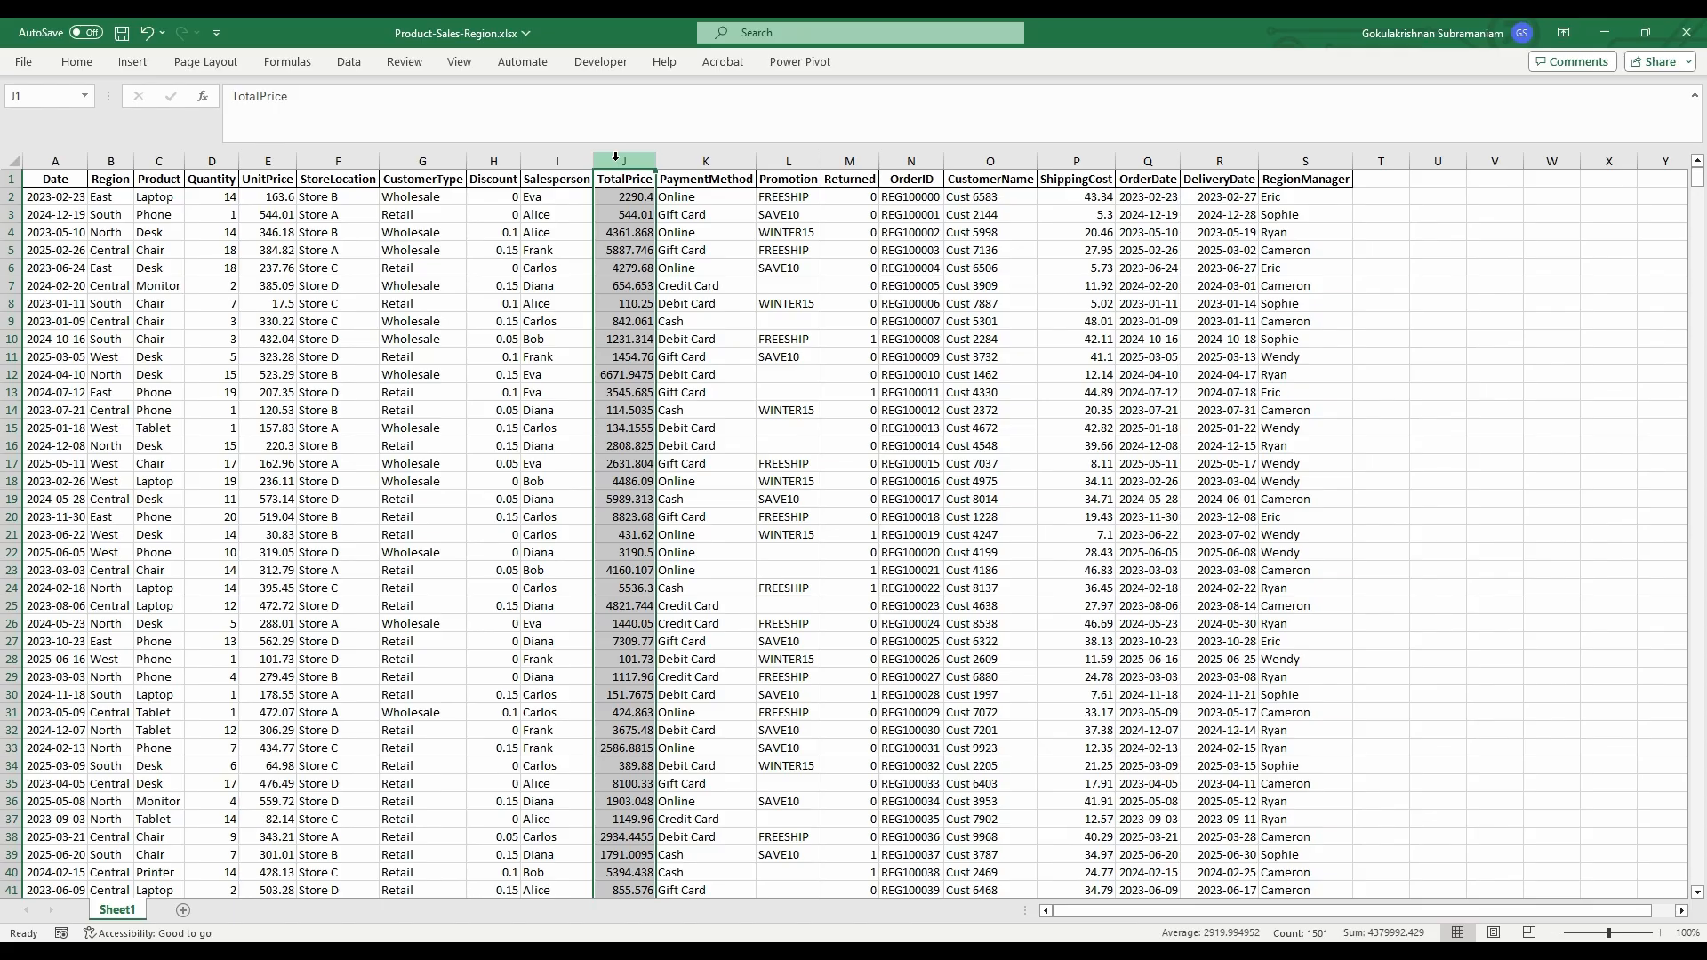
left_click(1270, 154)
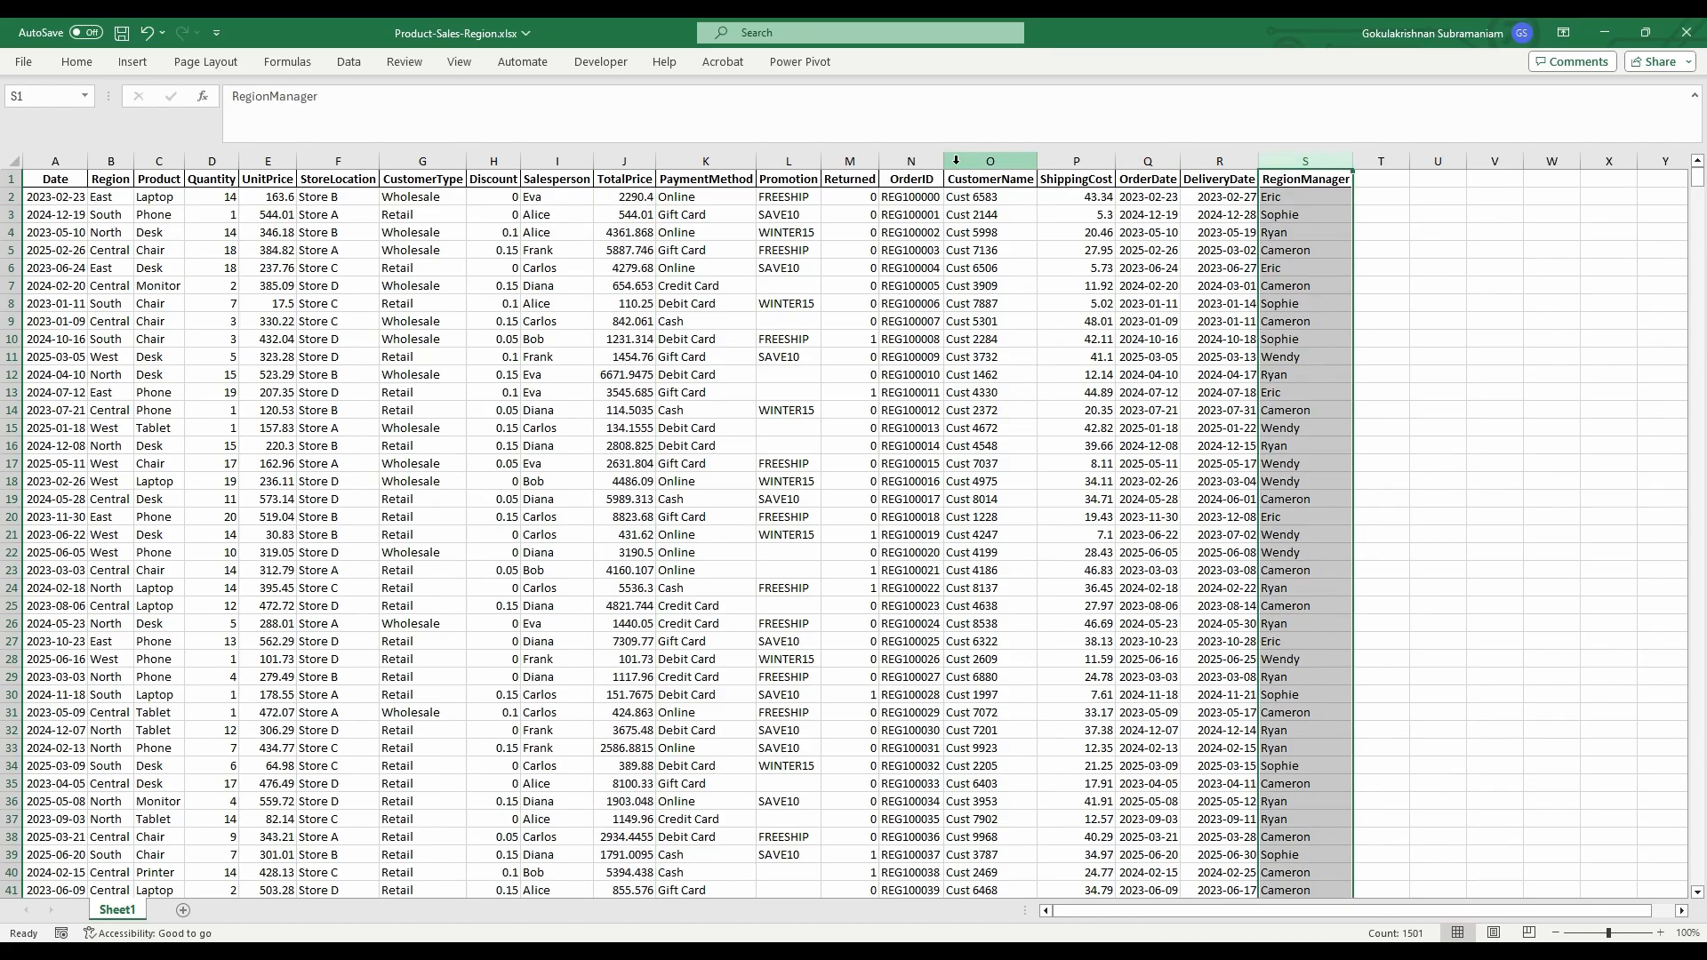
left_click(160, 160)
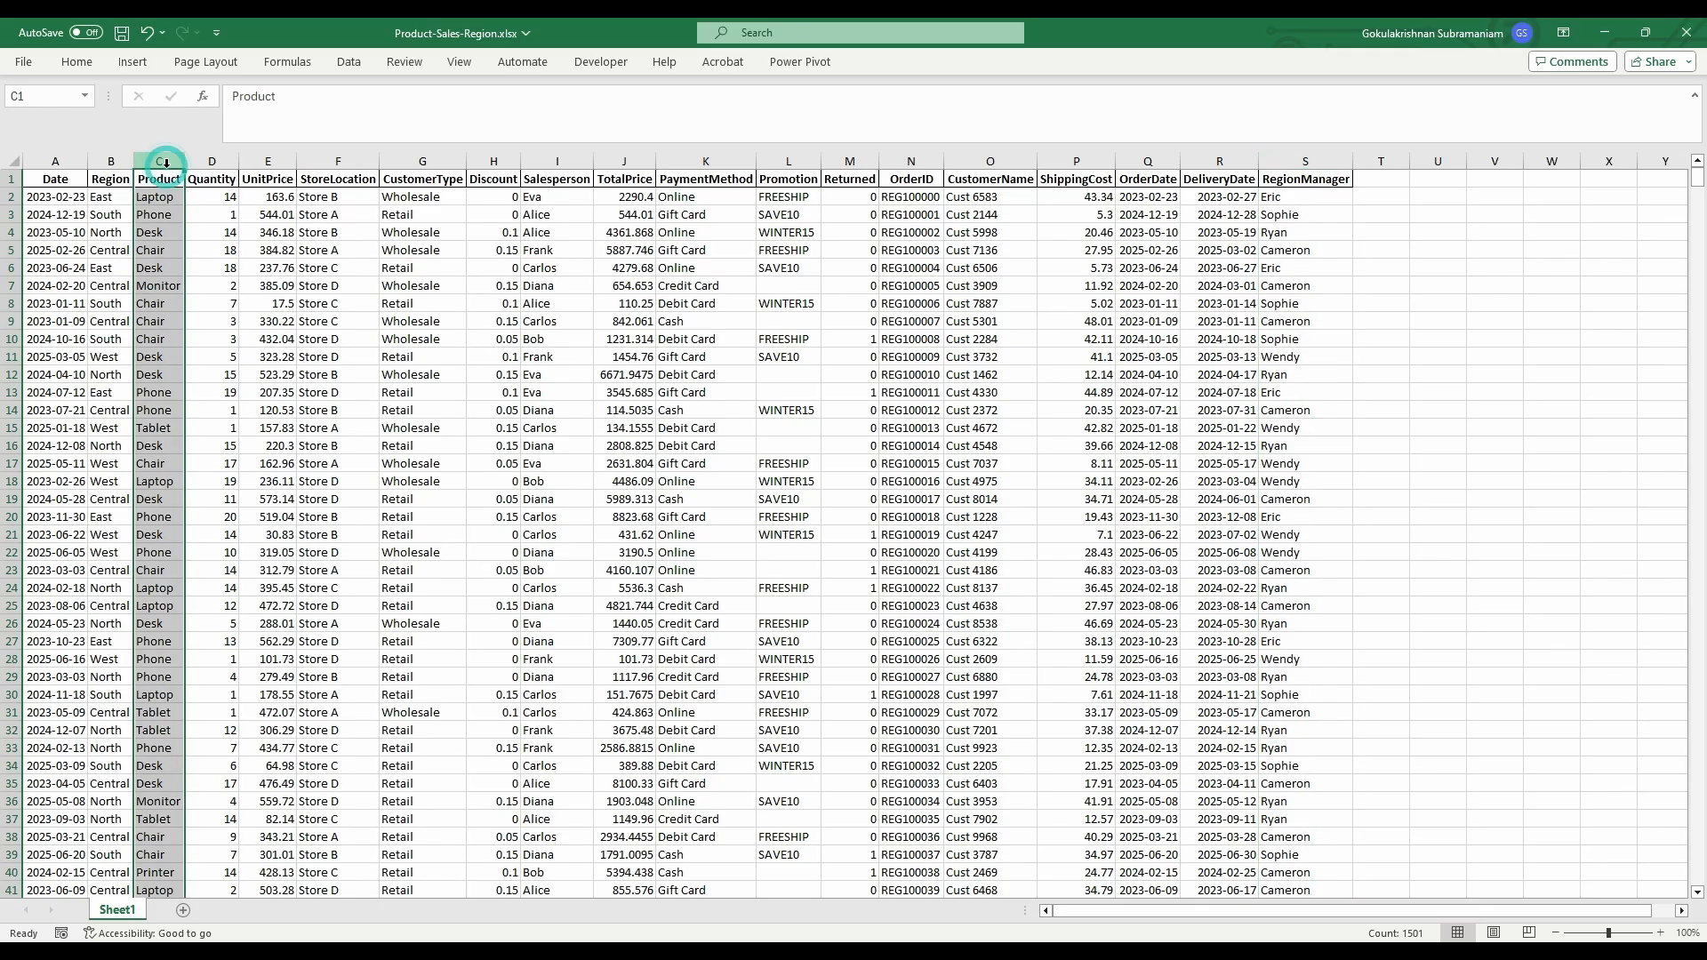
left_click(110, 154)
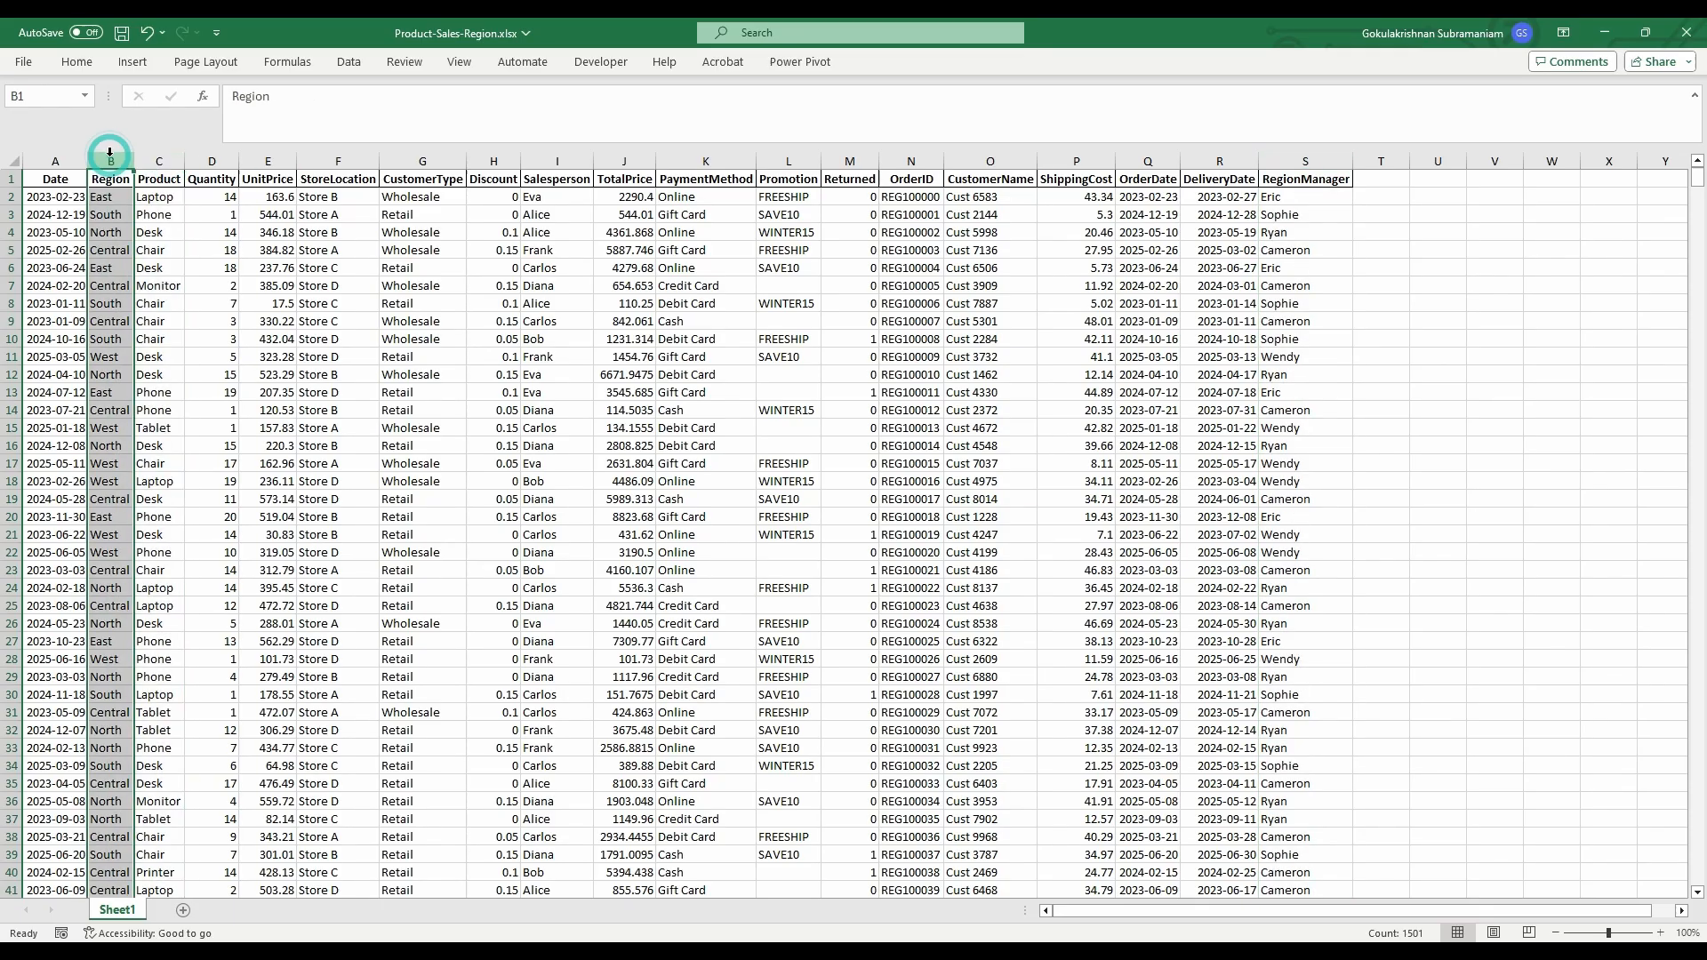
left_click(339, 322)
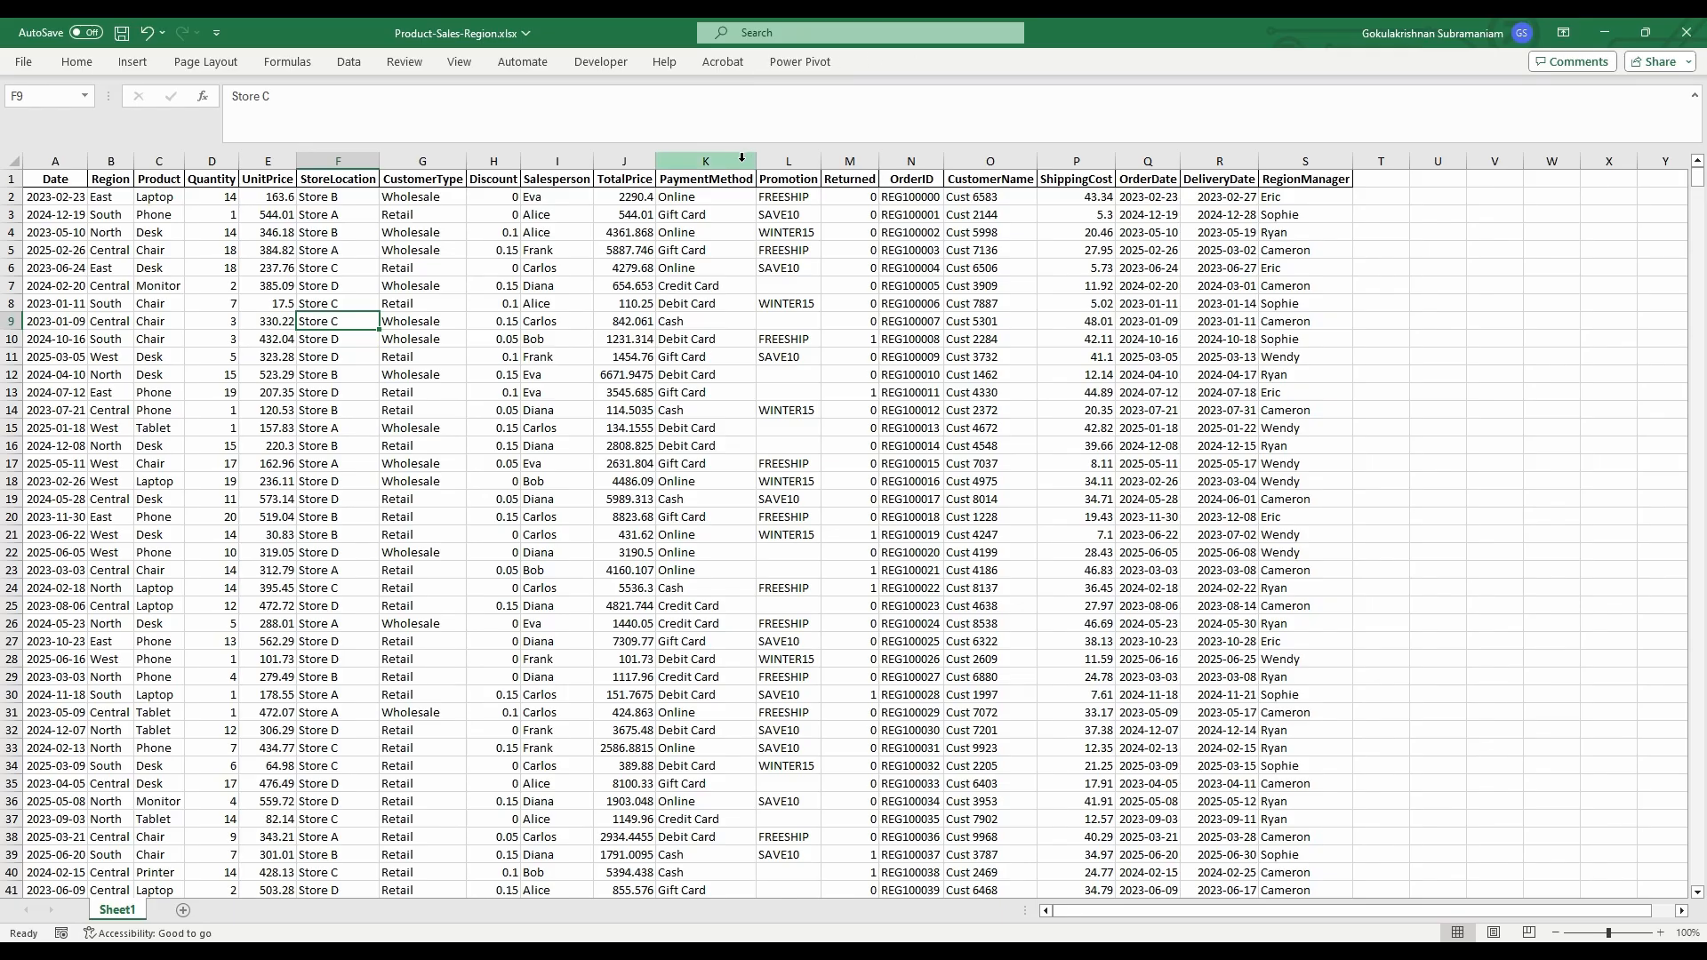
- Review the Promotion column's codes FREESHIP, SAVE10 and WINTER15
left_click(782, 160)
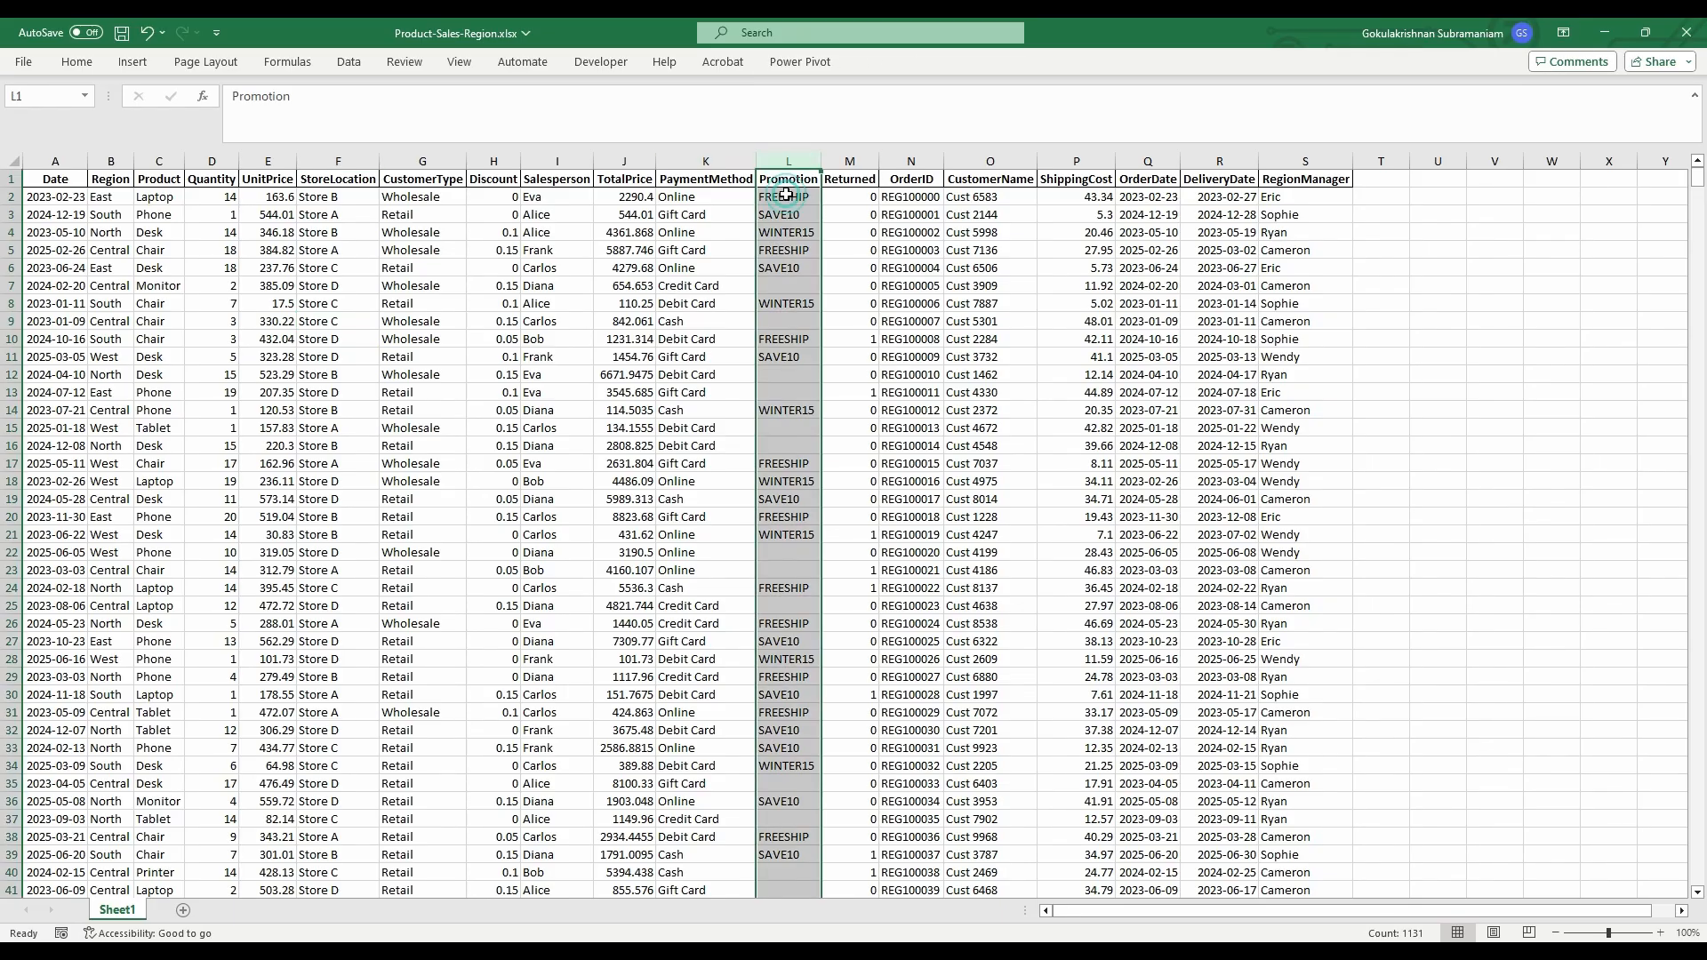
left_click(788, 198)
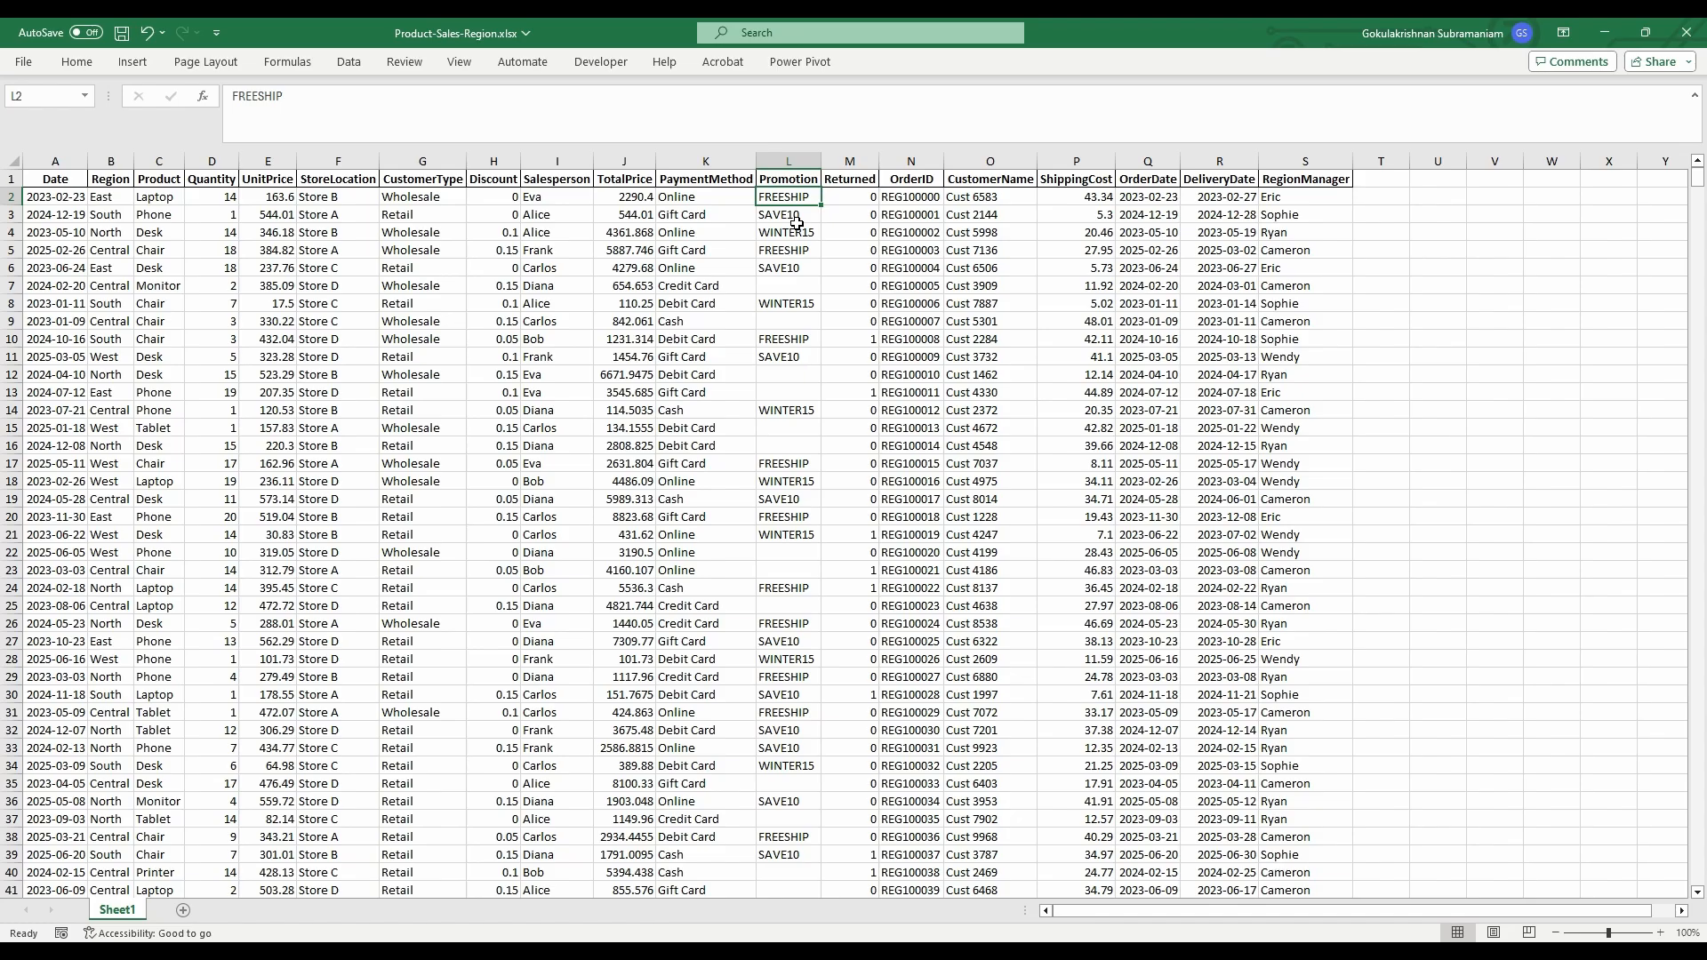
left_click(796, 221)
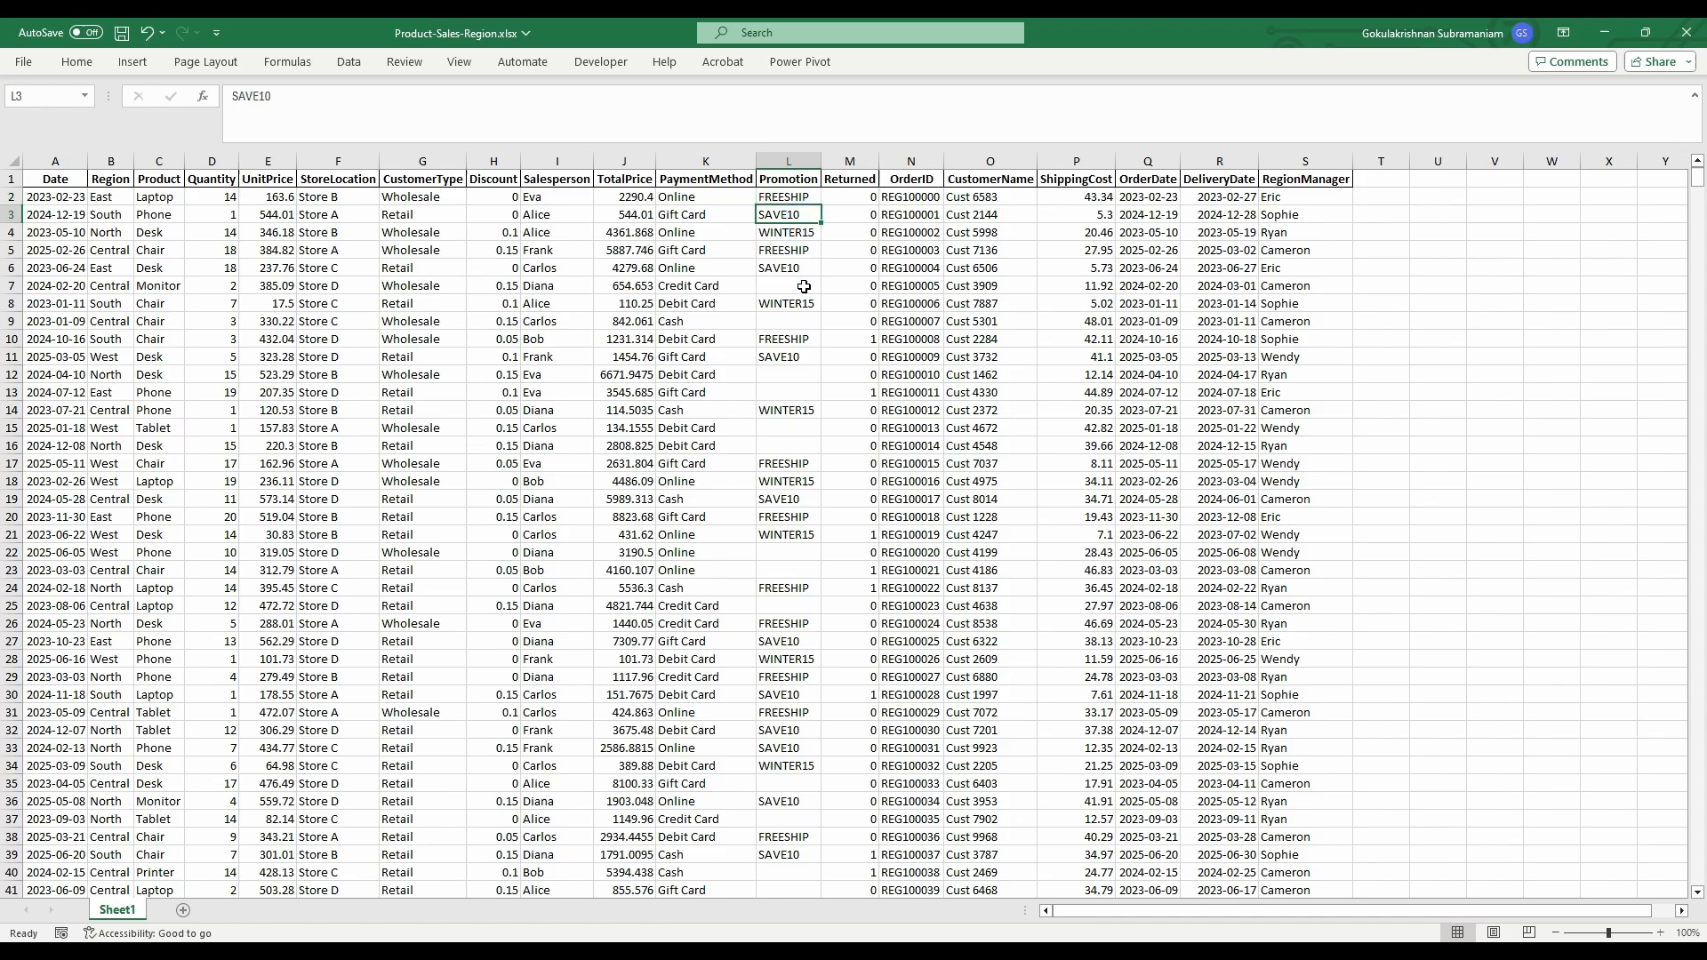
left_click(803, 232)
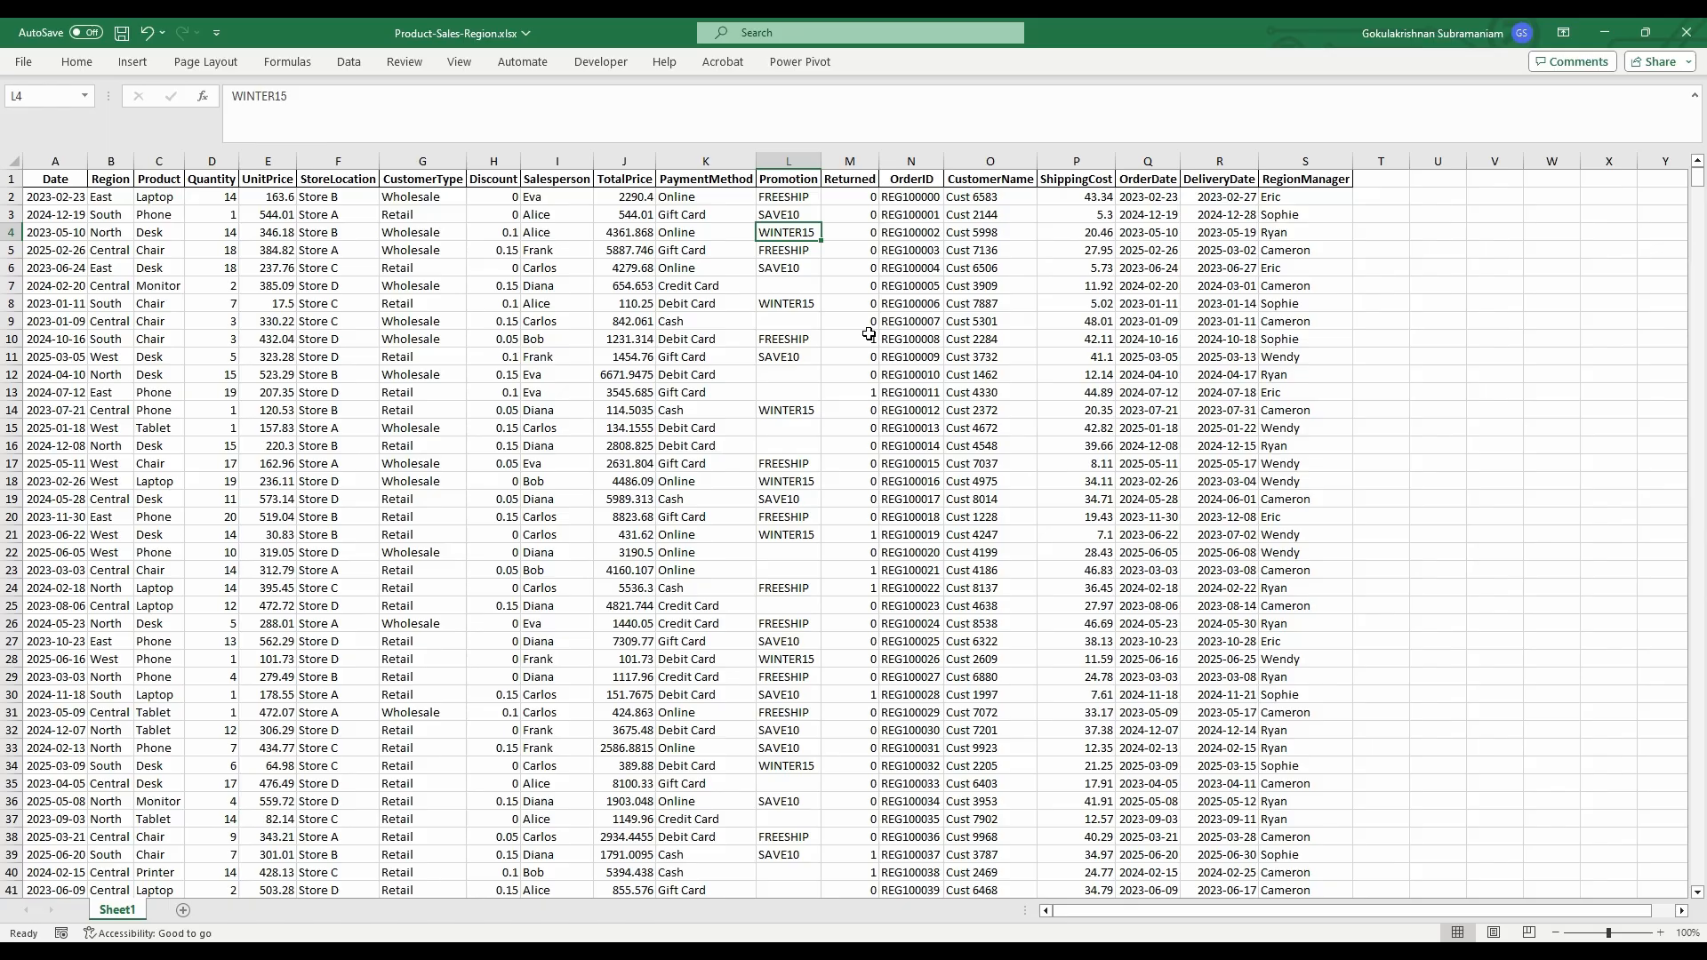
- Close the Excel workbook without saving changes
key("alt+Tab")
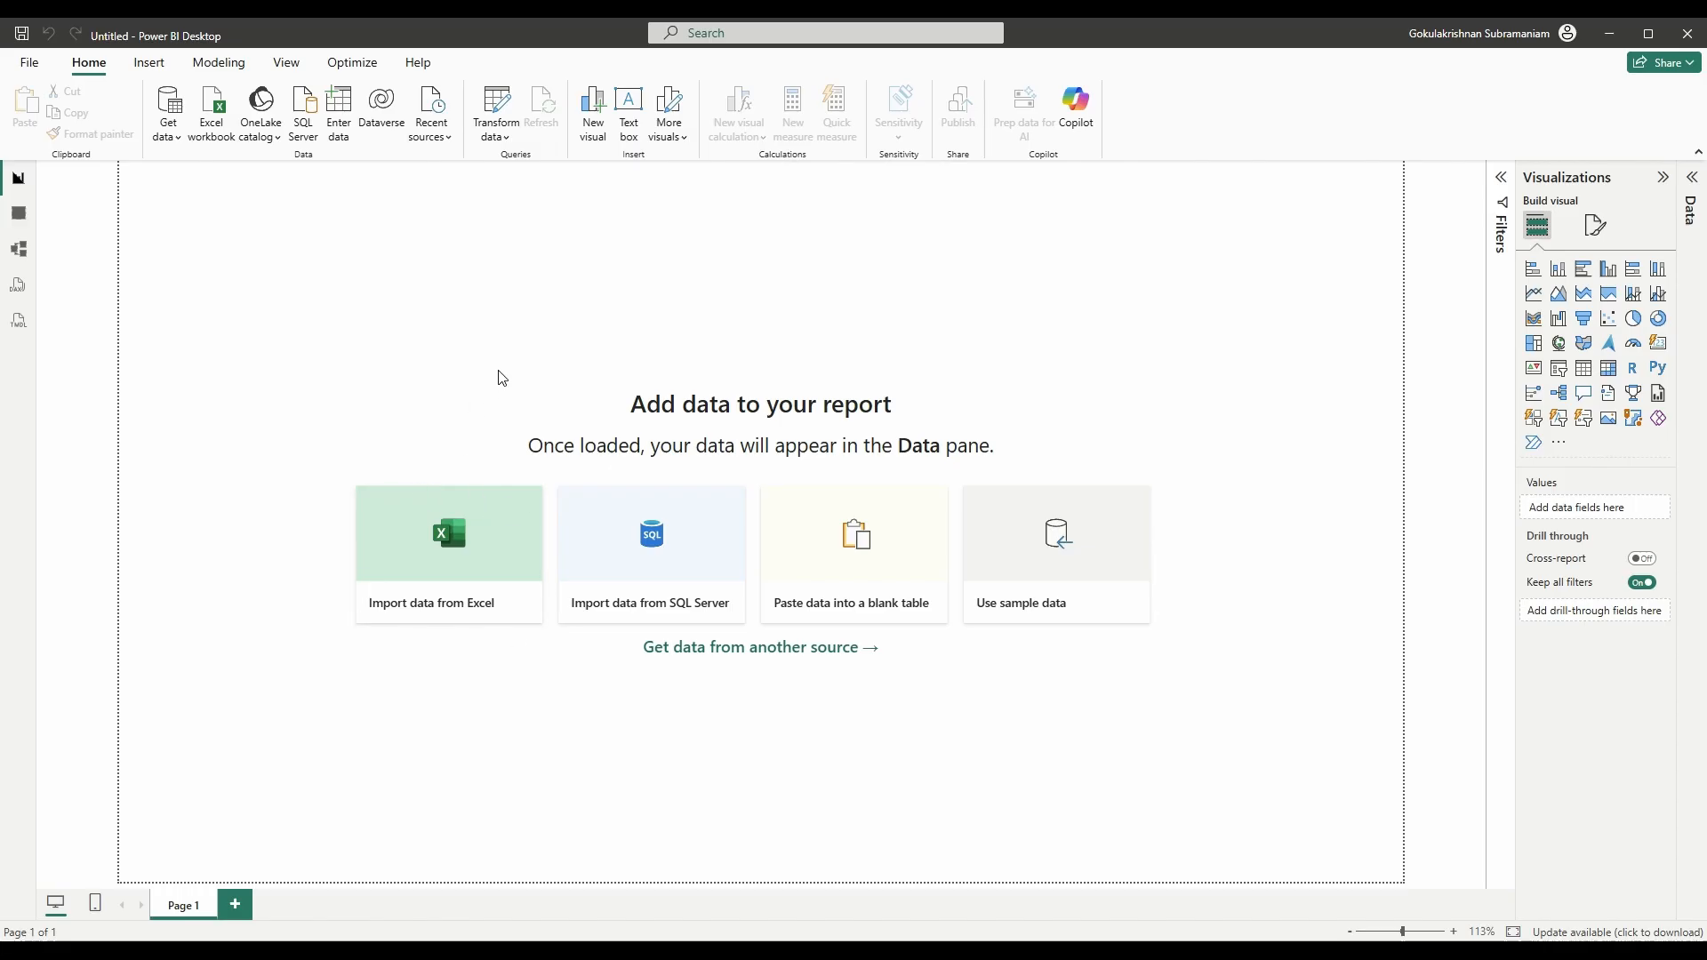
key("alt+Tab")
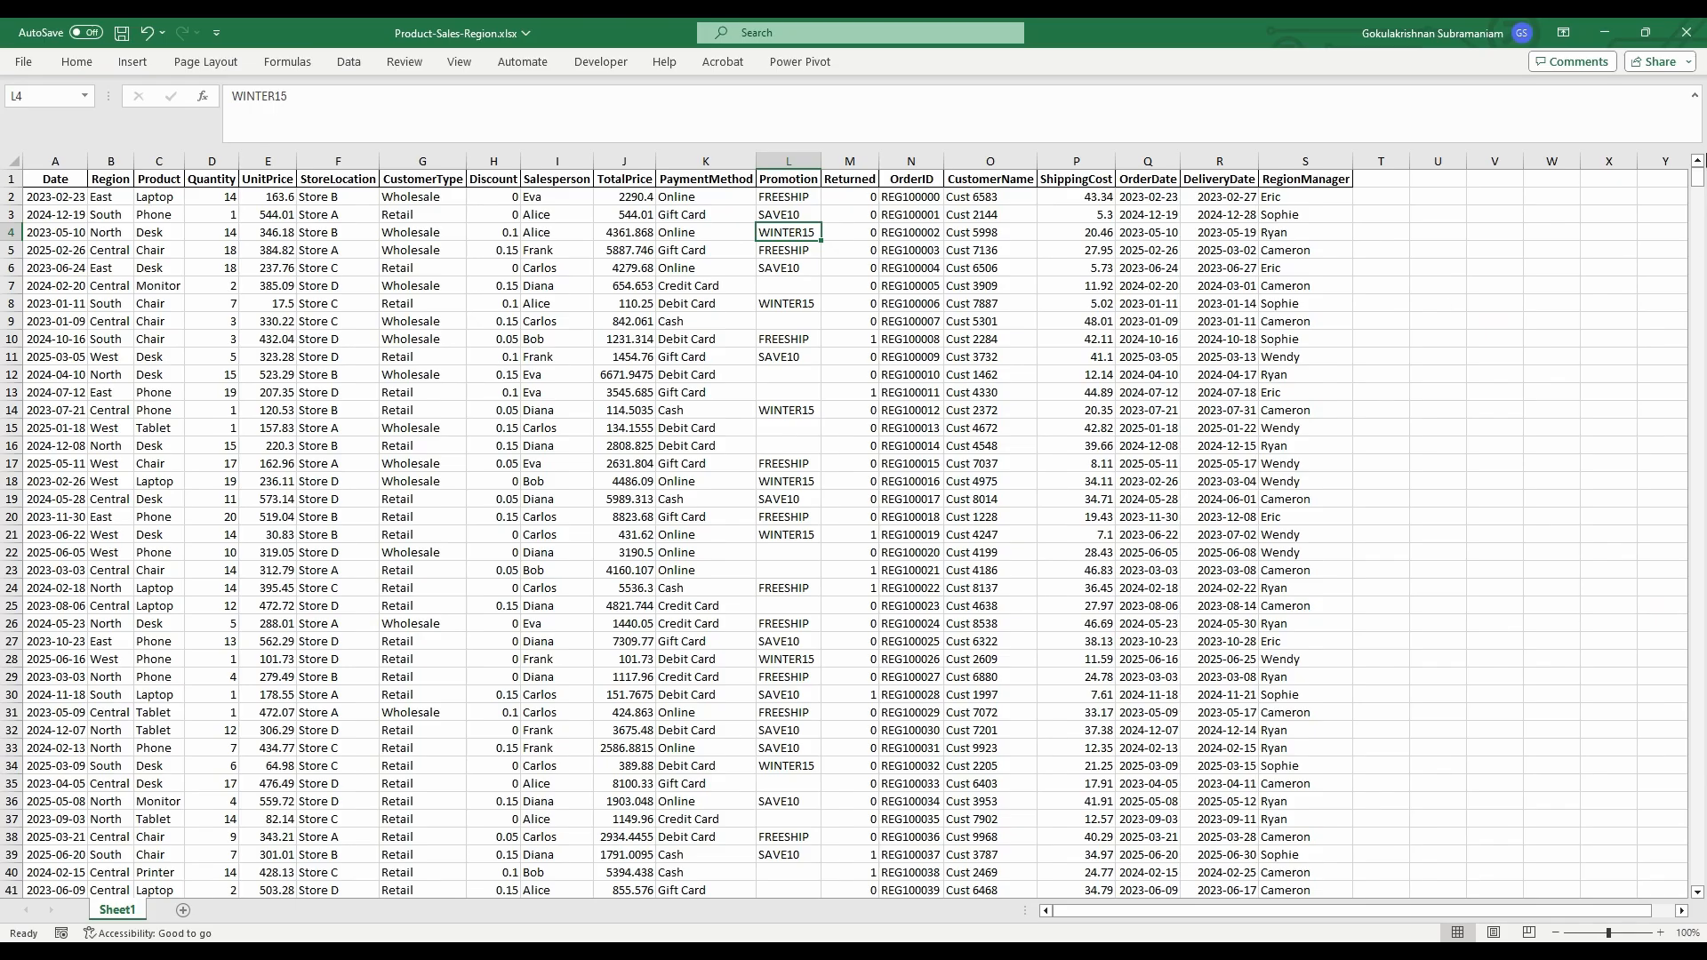
left_click(1686, 33)
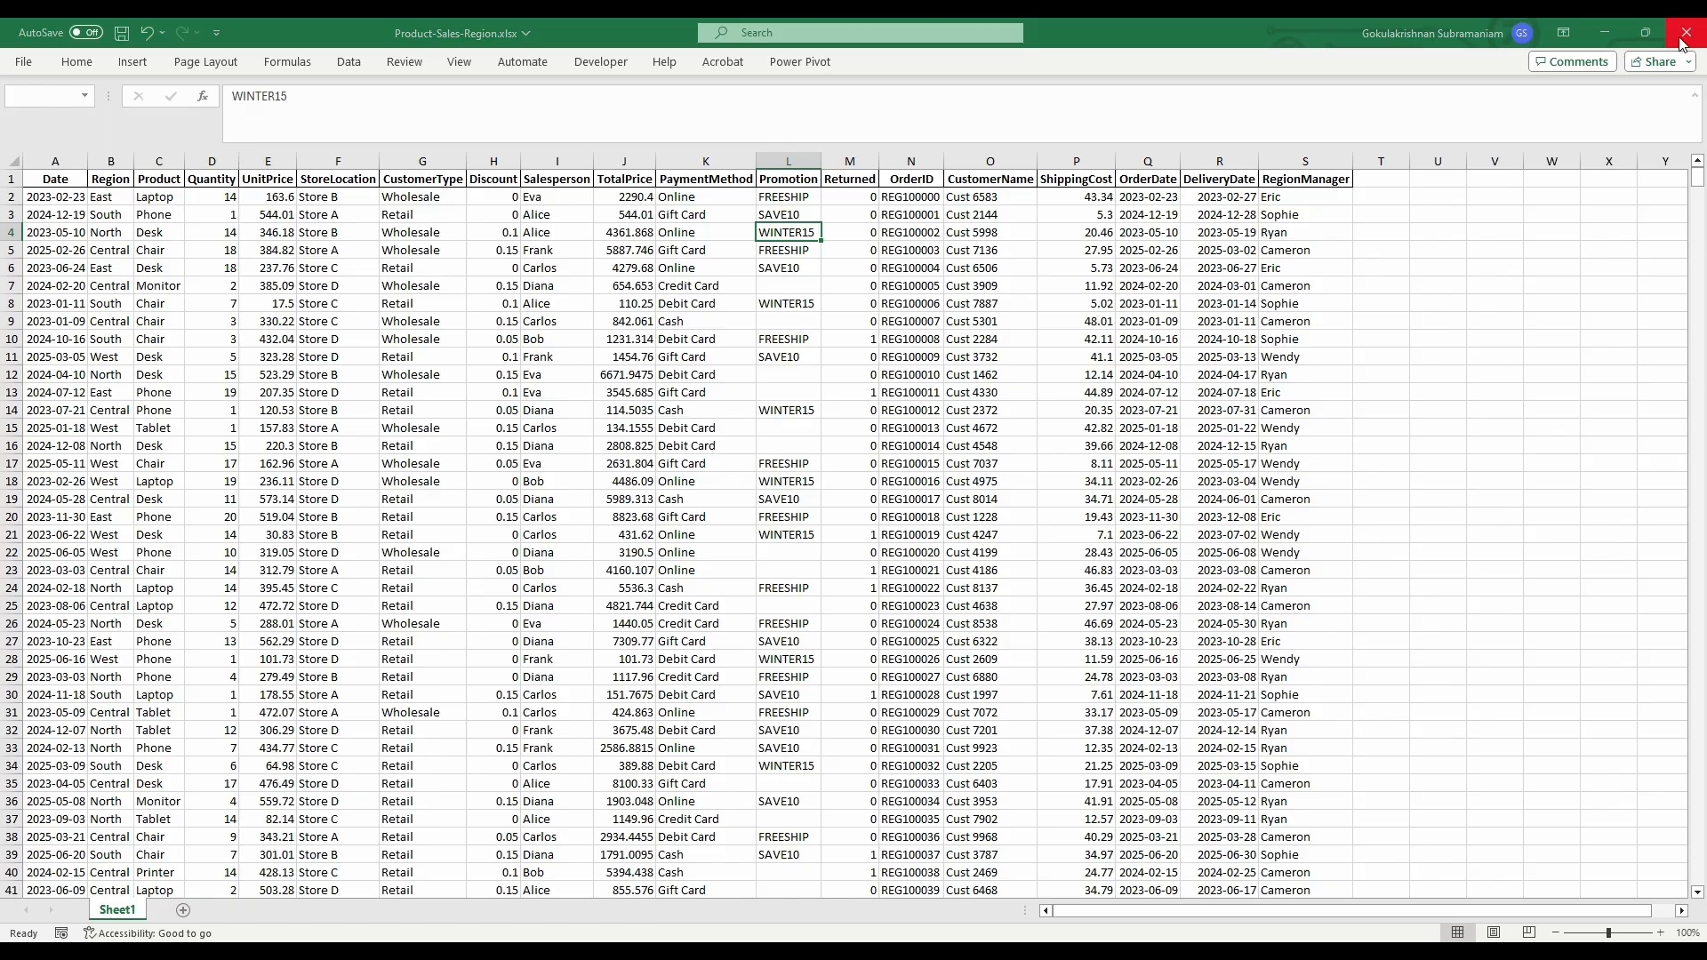
left_click(911, 618)
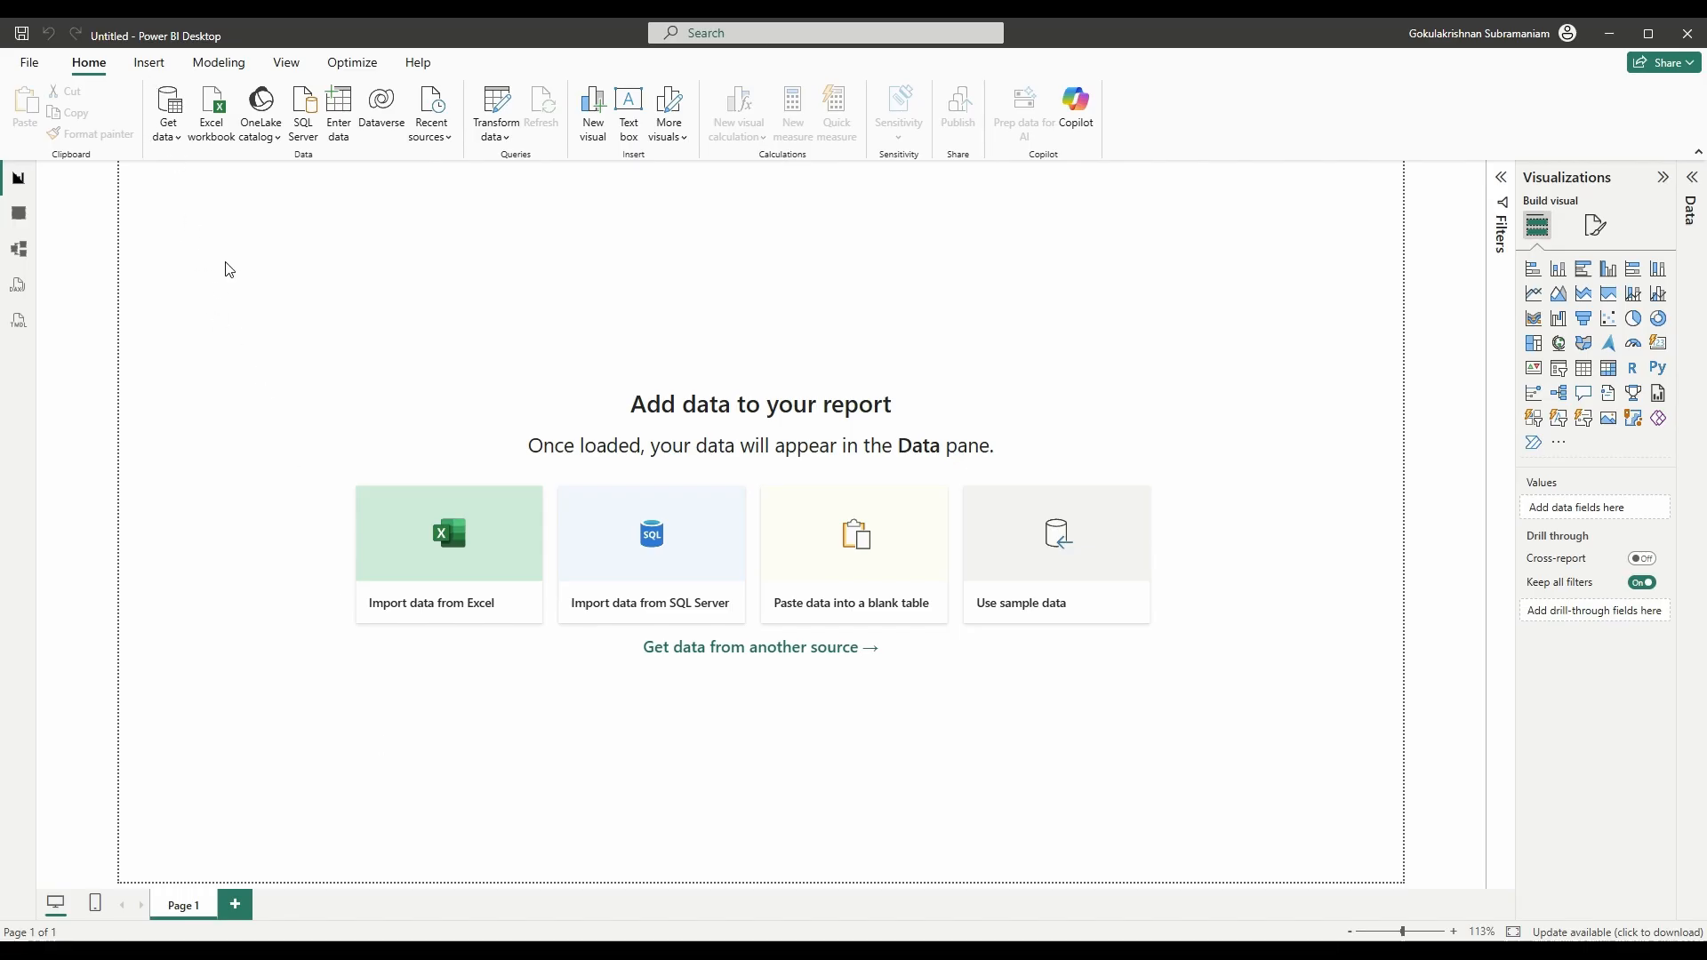
- Browse the Get data connector categories, then connect using Excel Workbook
left_click(169, 131)
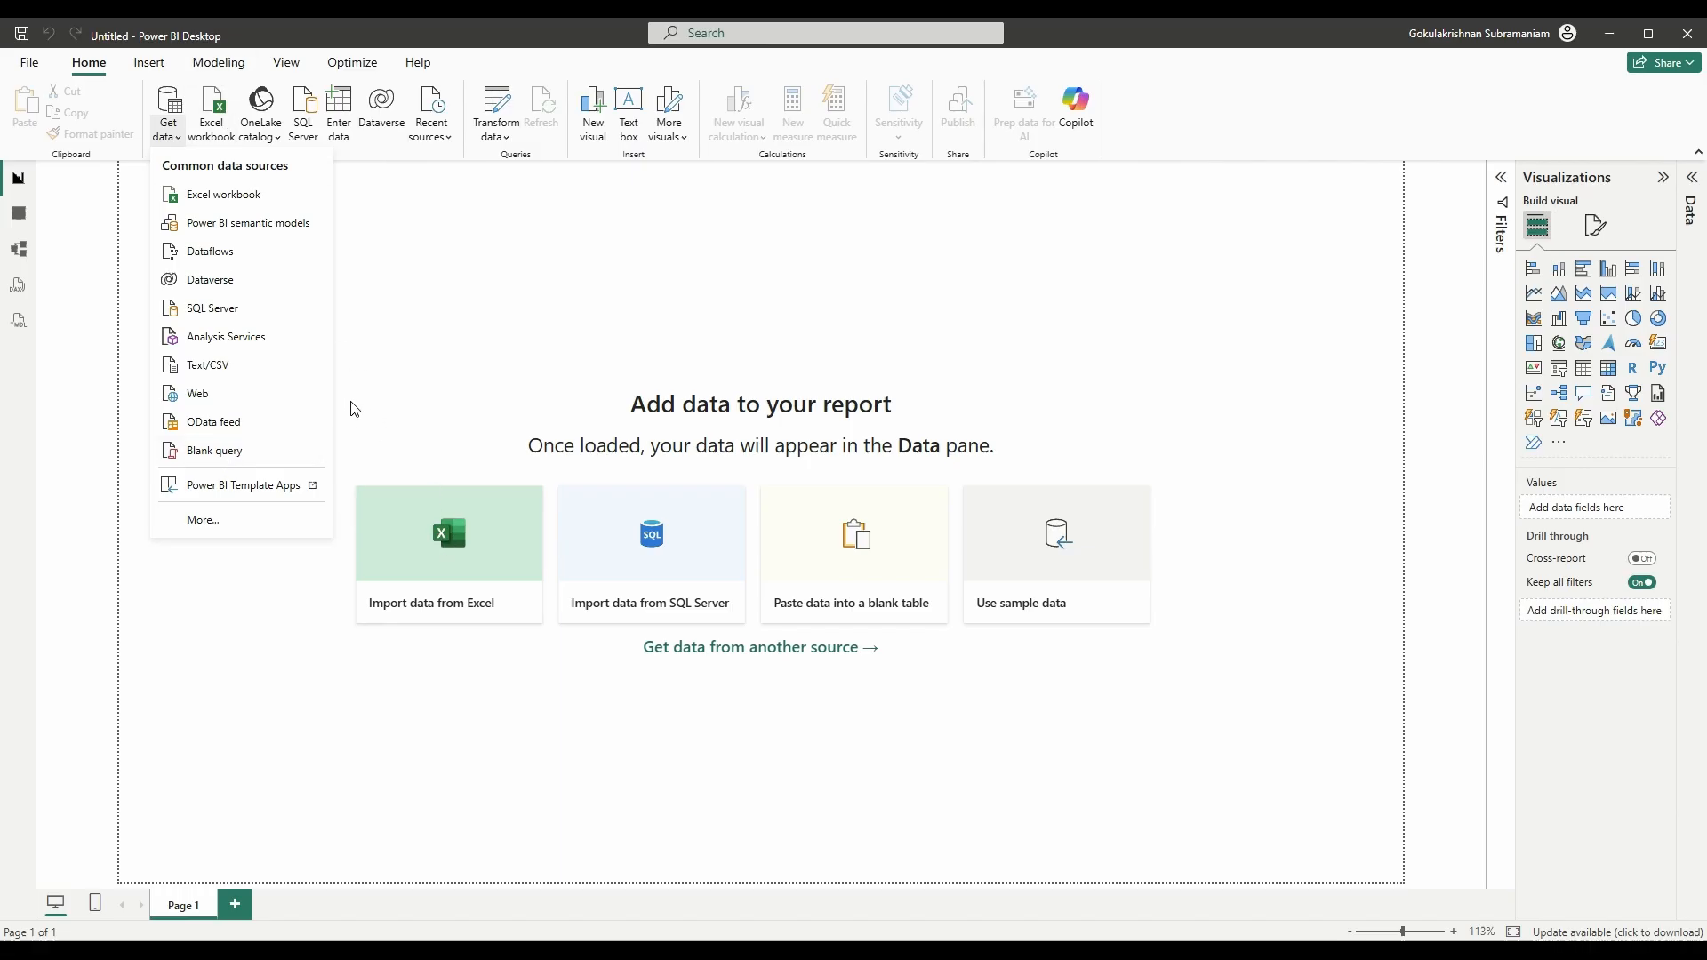
left_click(219, 521)
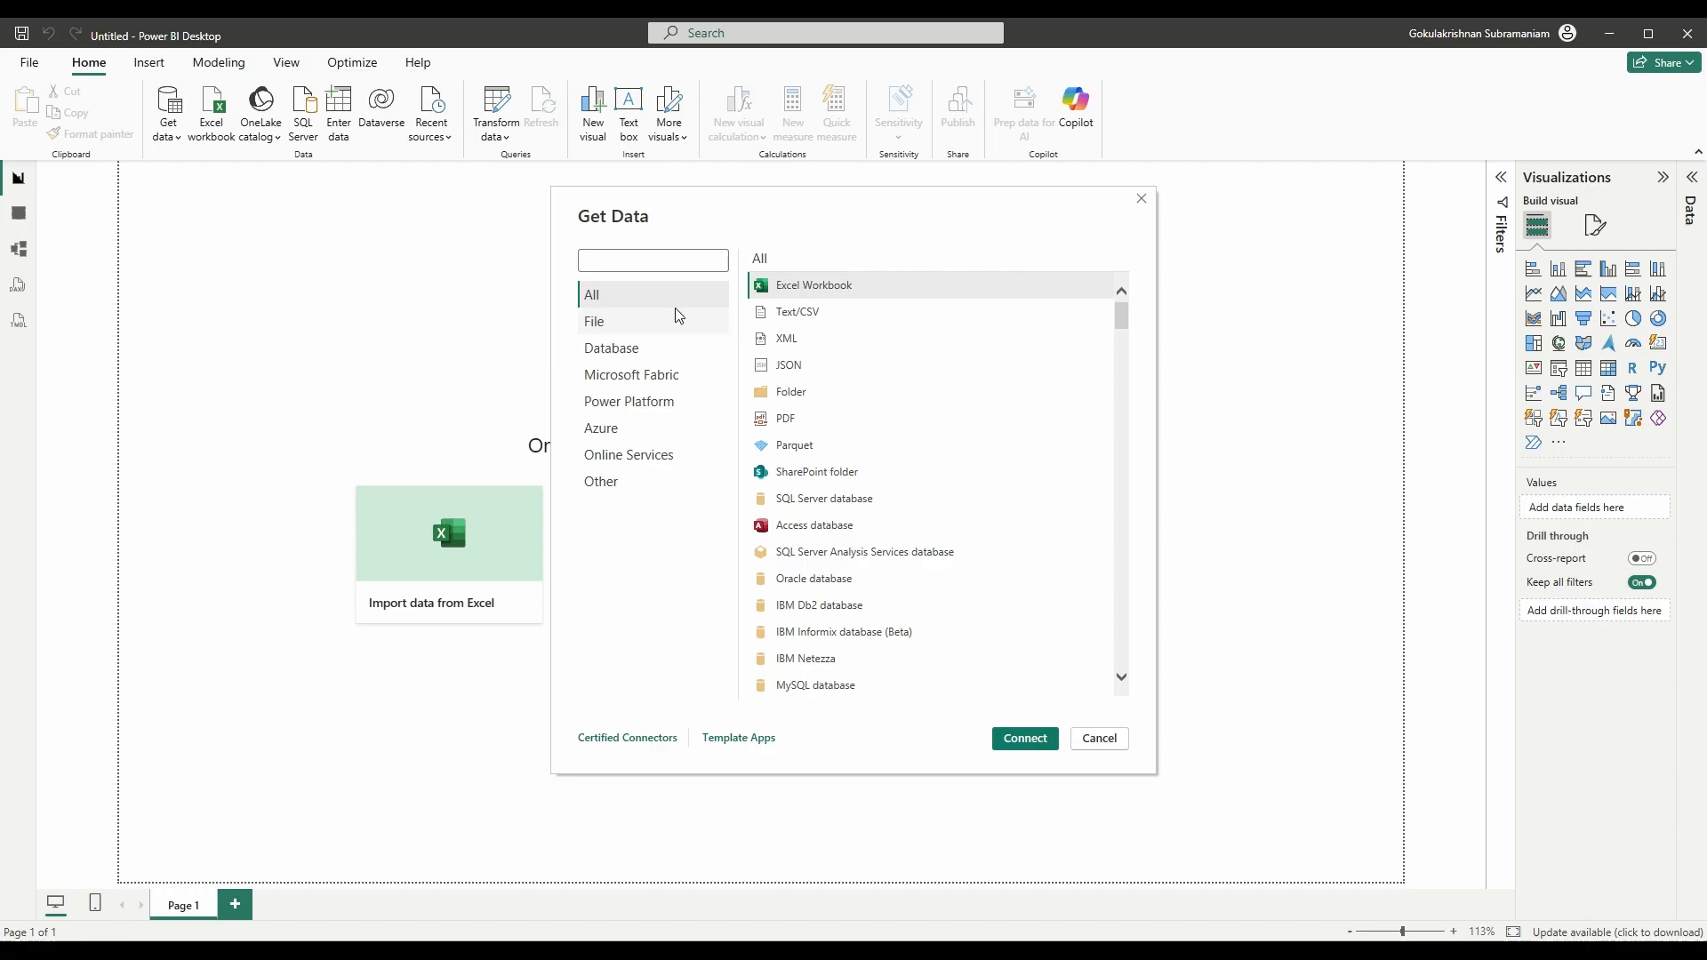
scroll(830, 412, "down", 6)
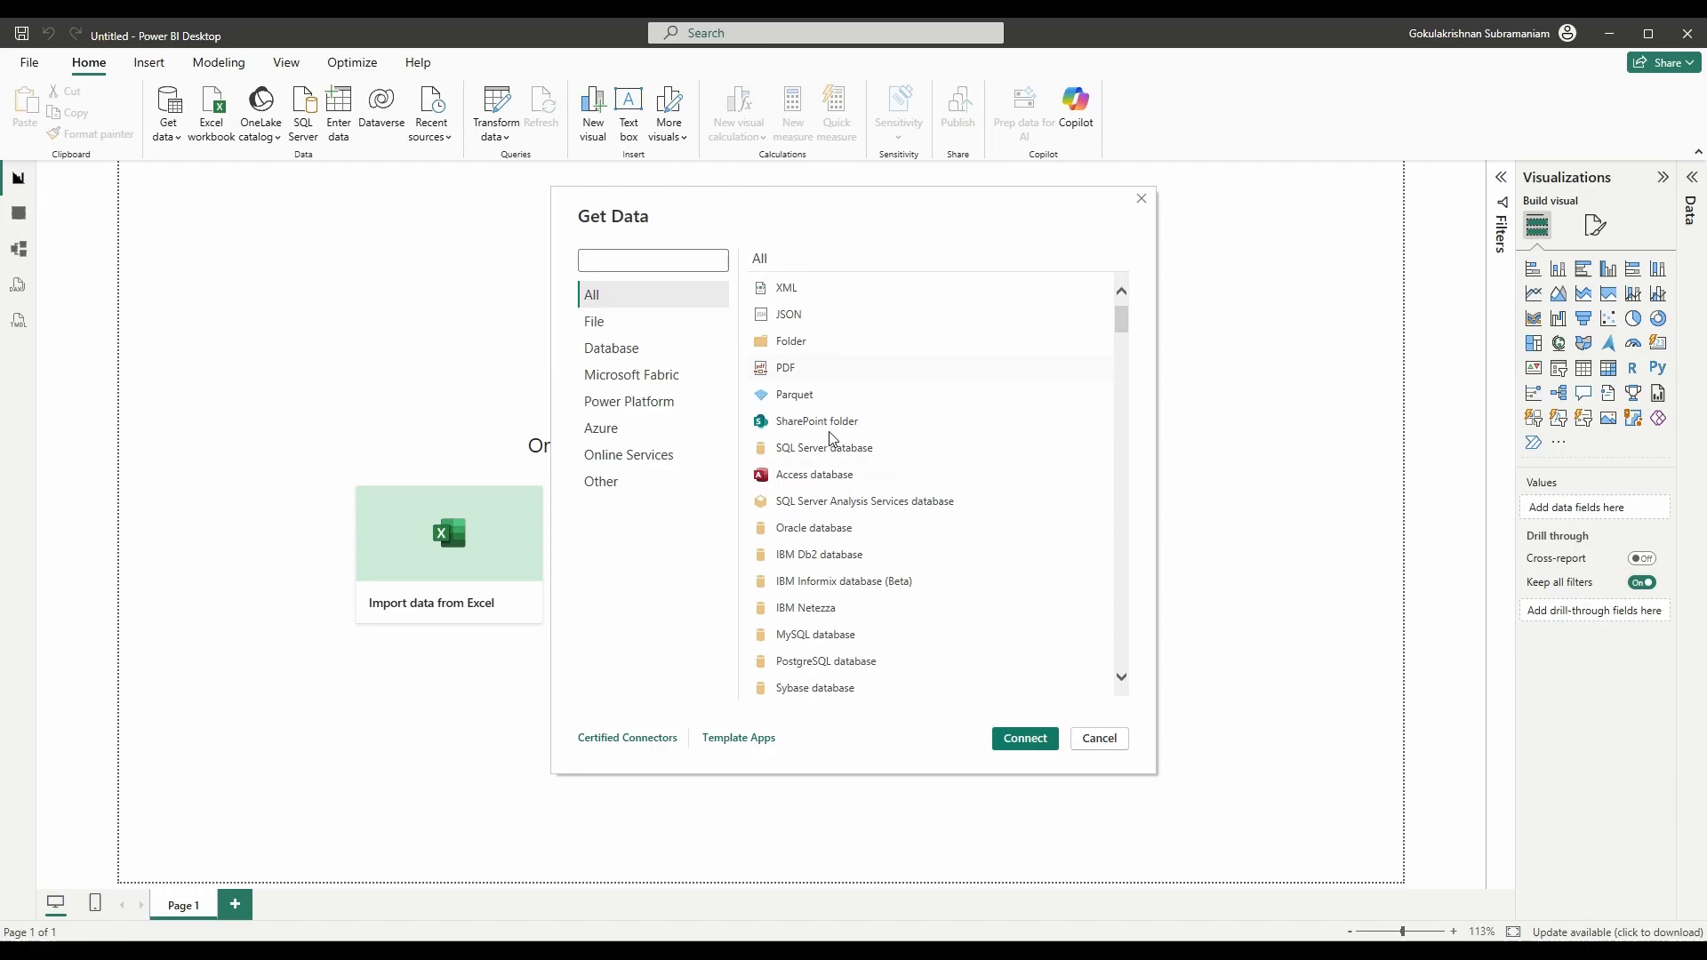
left_click(638, 326)
left_click(625, 351)
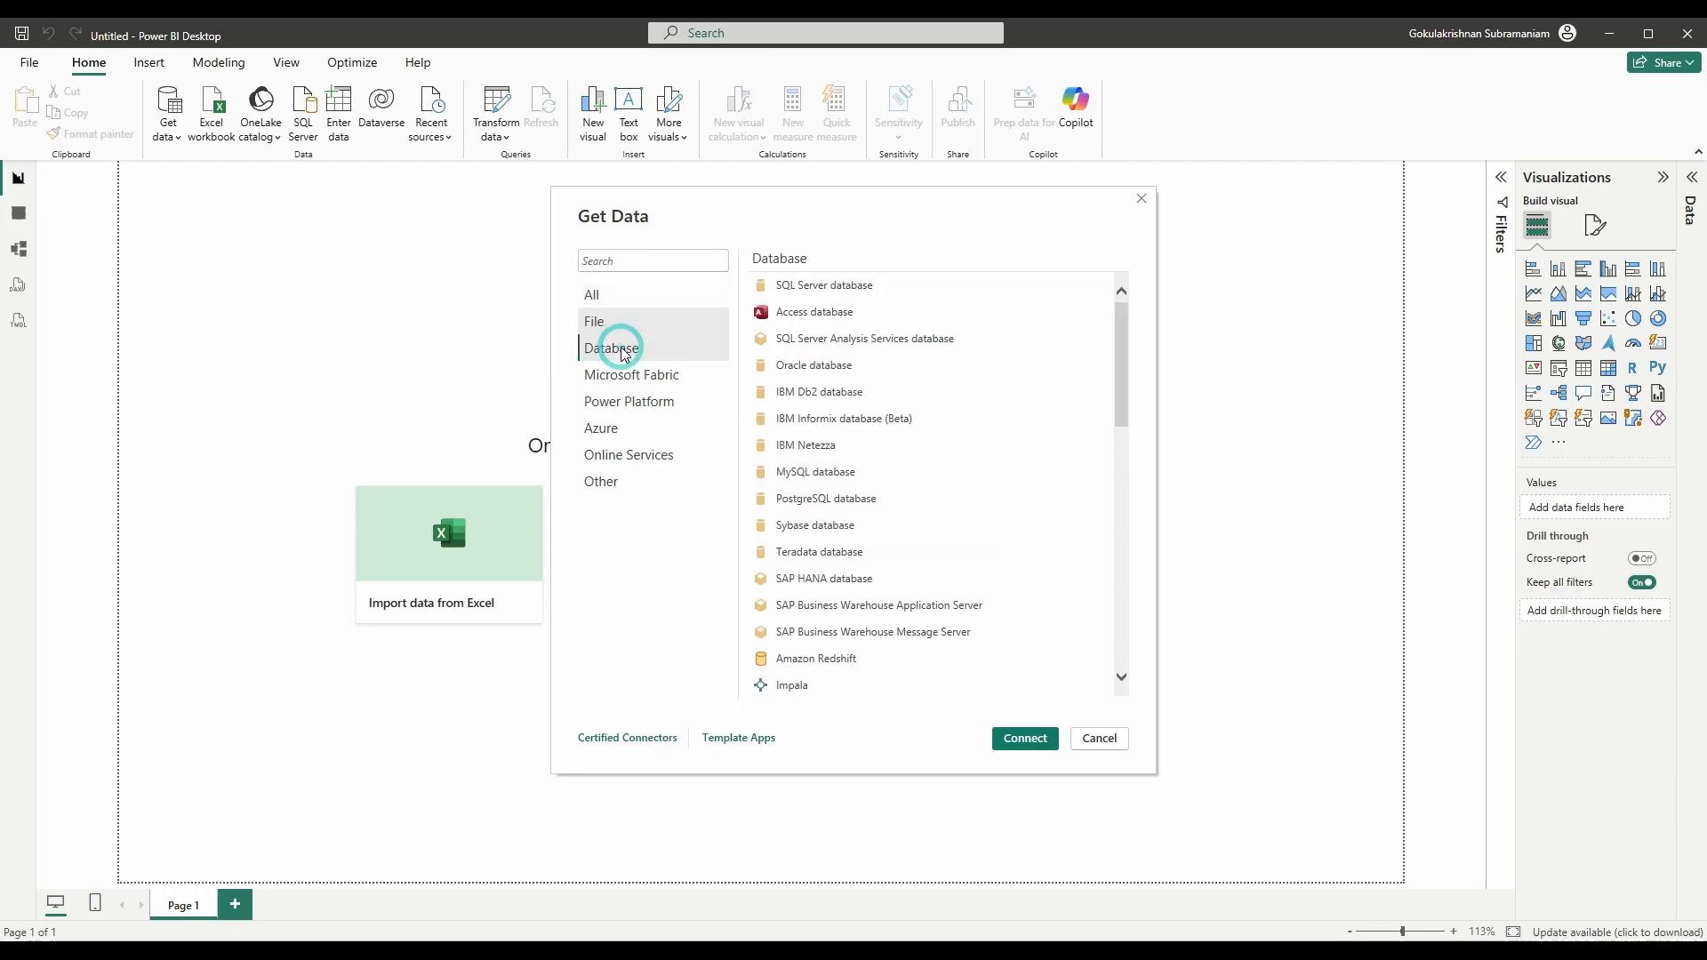
left_click(626, 375)
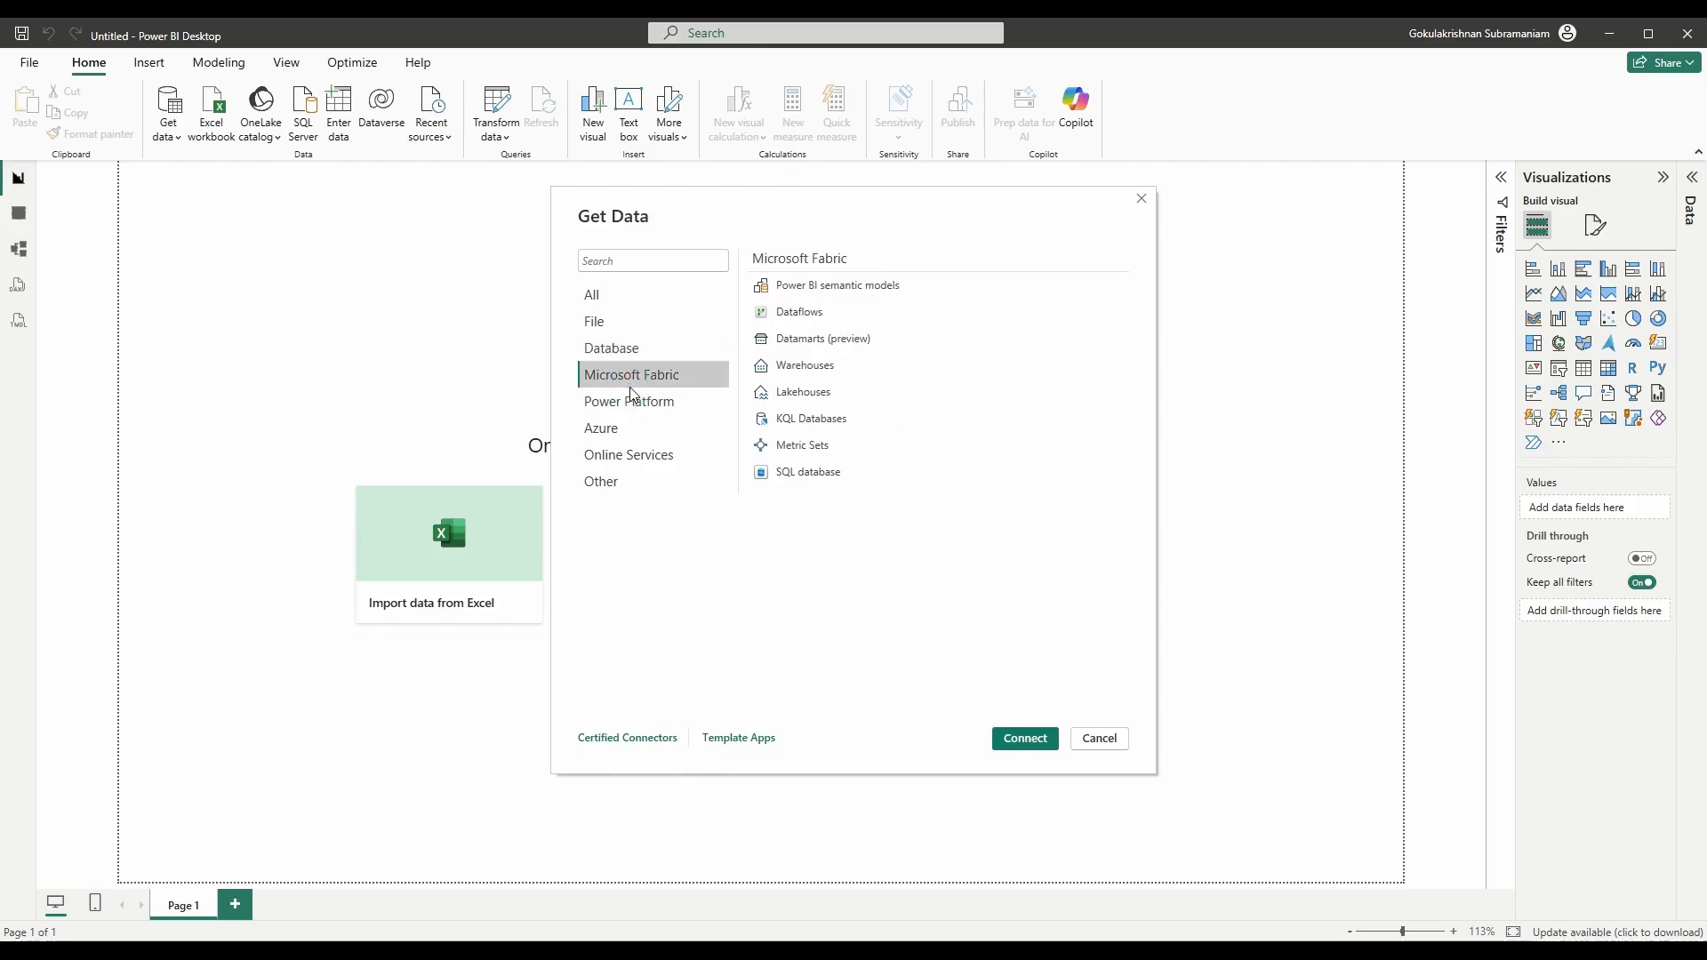
left_click(632, 407)
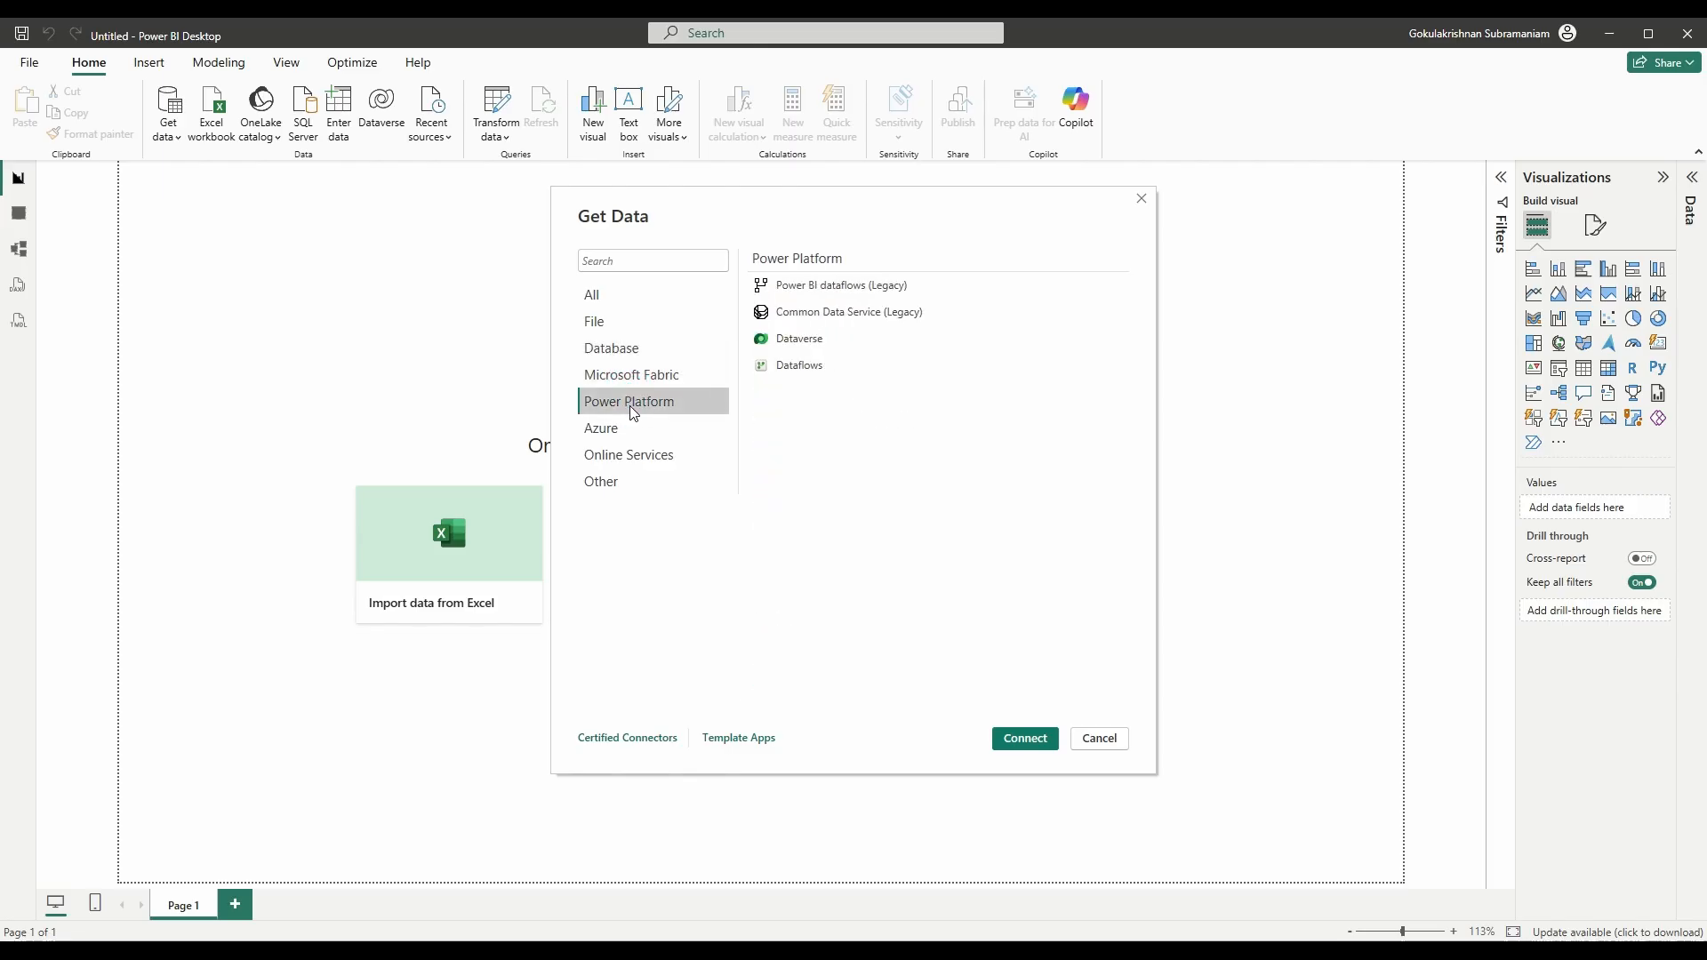
left_click(627, 430)
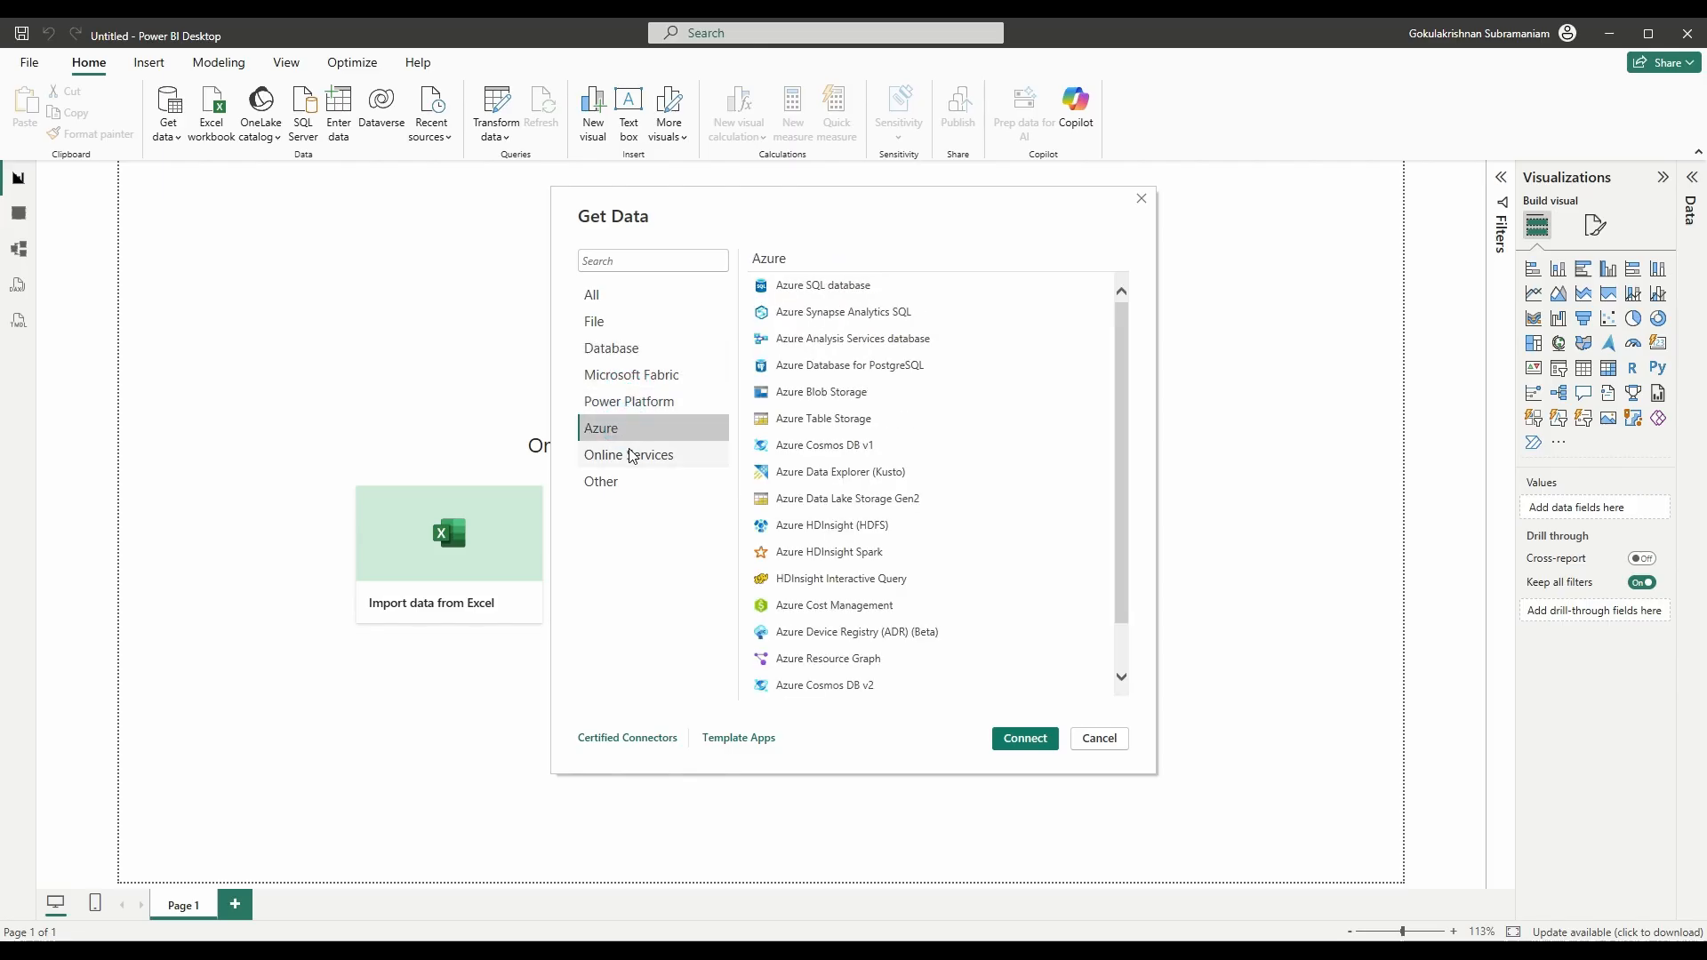
left_click(627, 300)
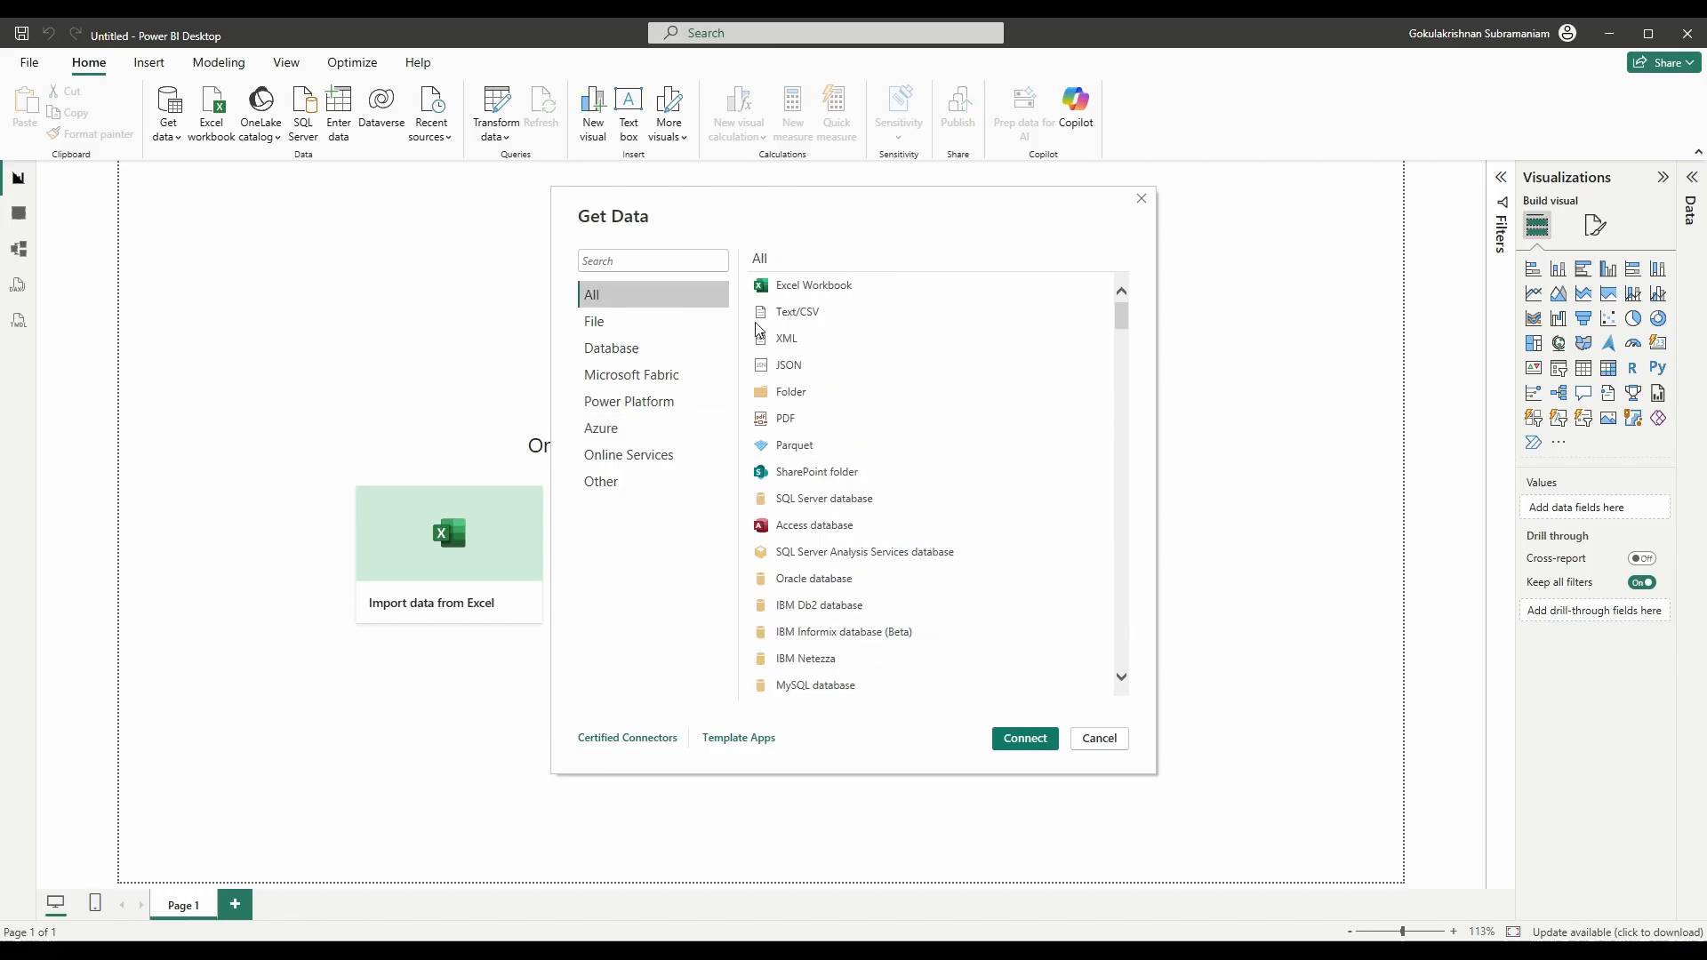
left_click(827, 290)
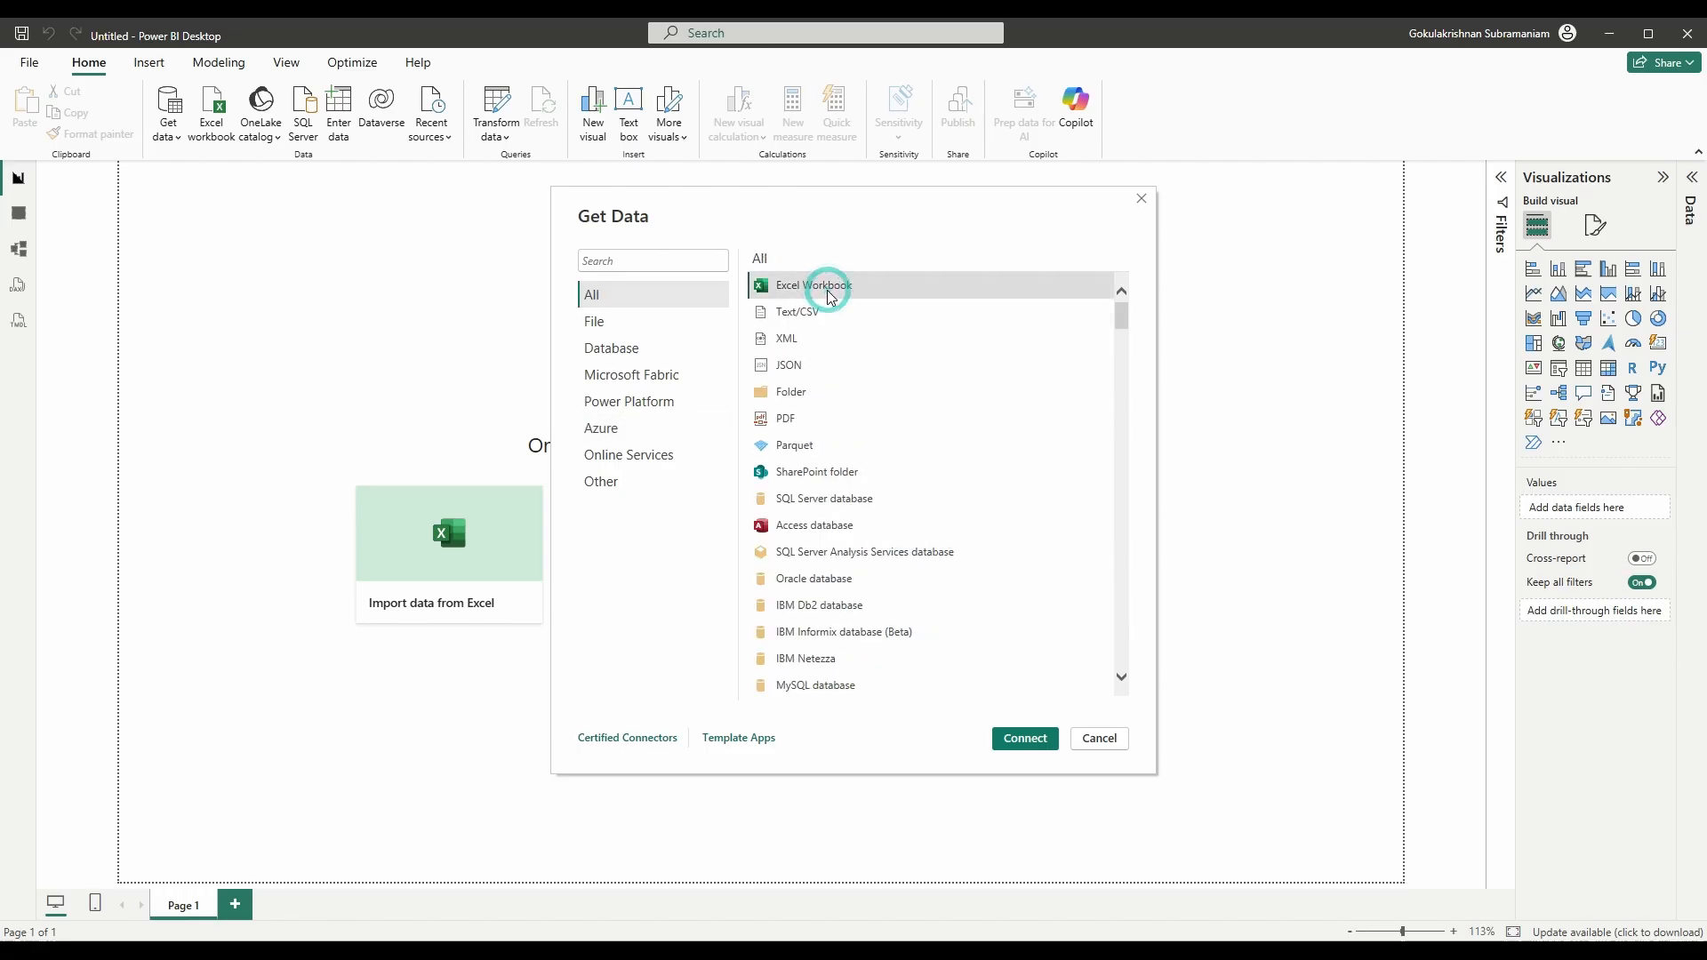
left_click(1037, 752)
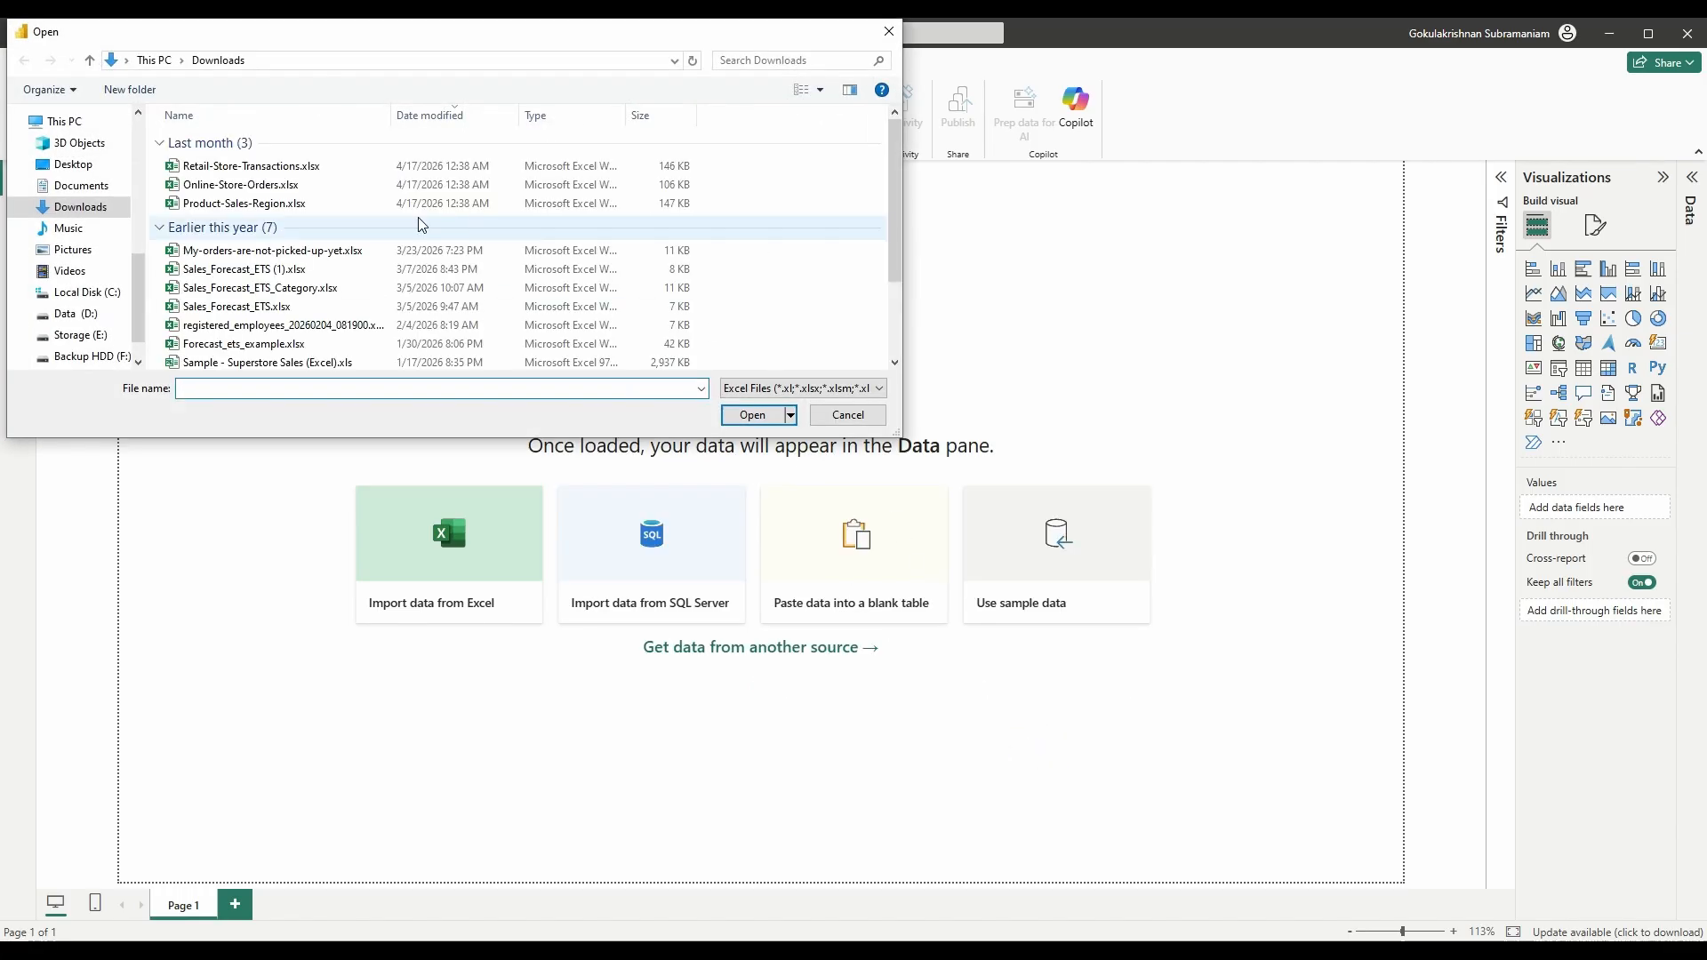
- Open Product-Sales-Region.xlsx, tick Sheet1 and load it into the report
left_click(222, 203)
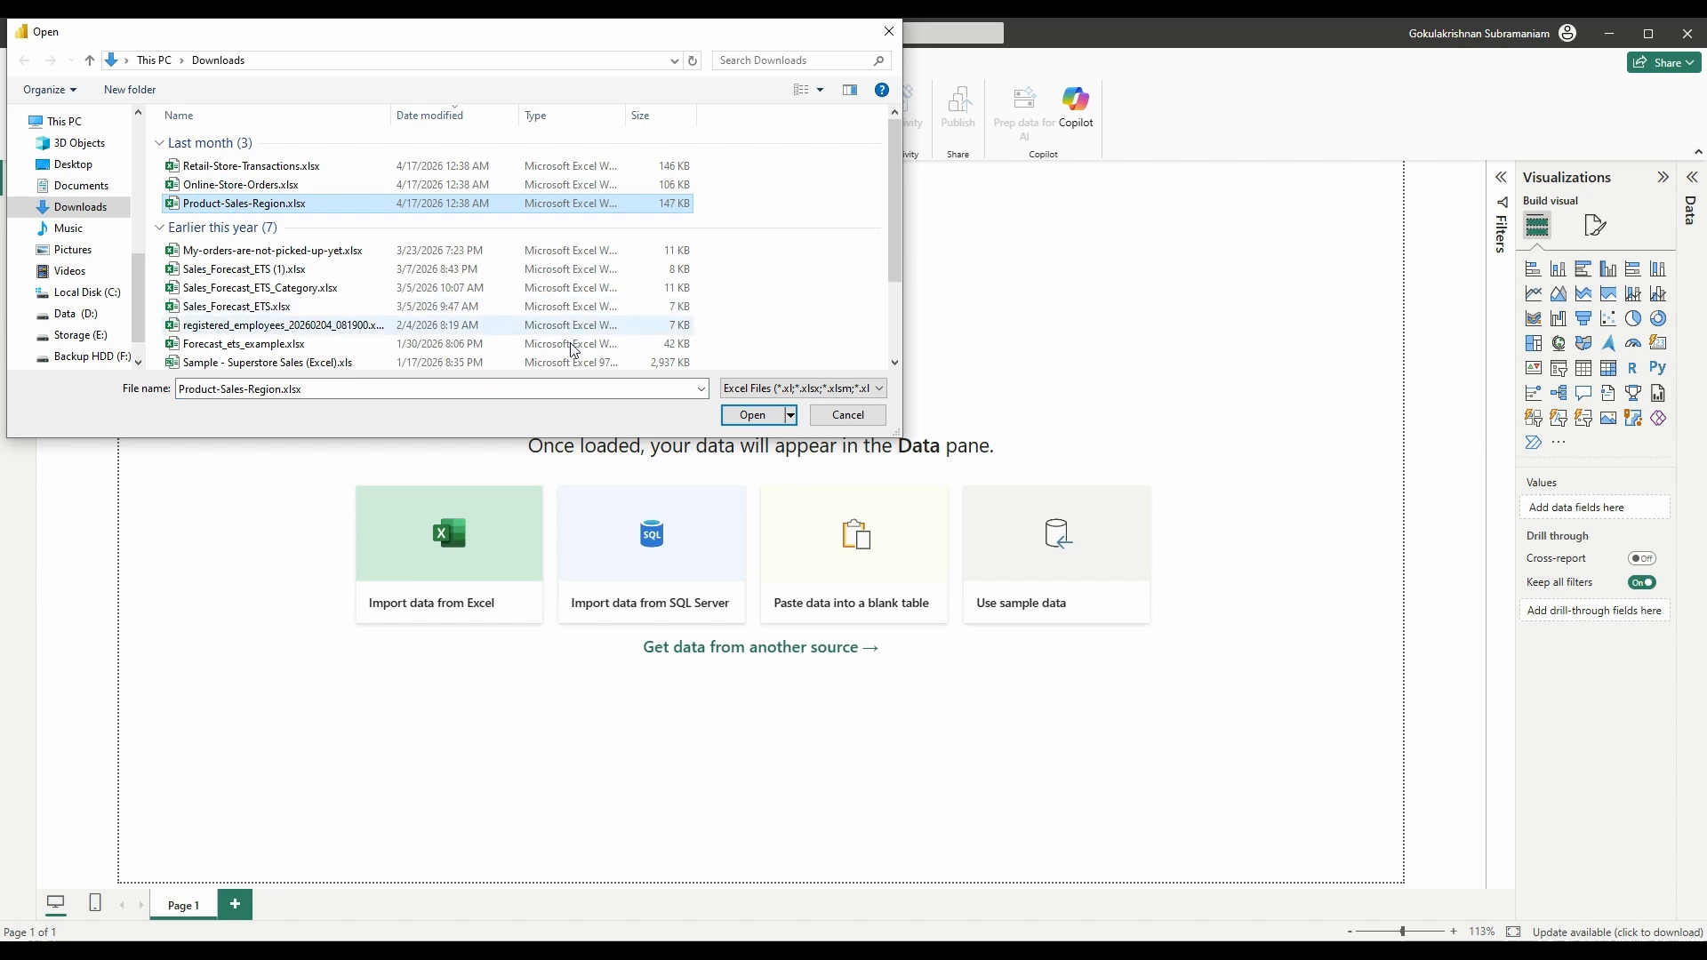
left_click(751, 415)
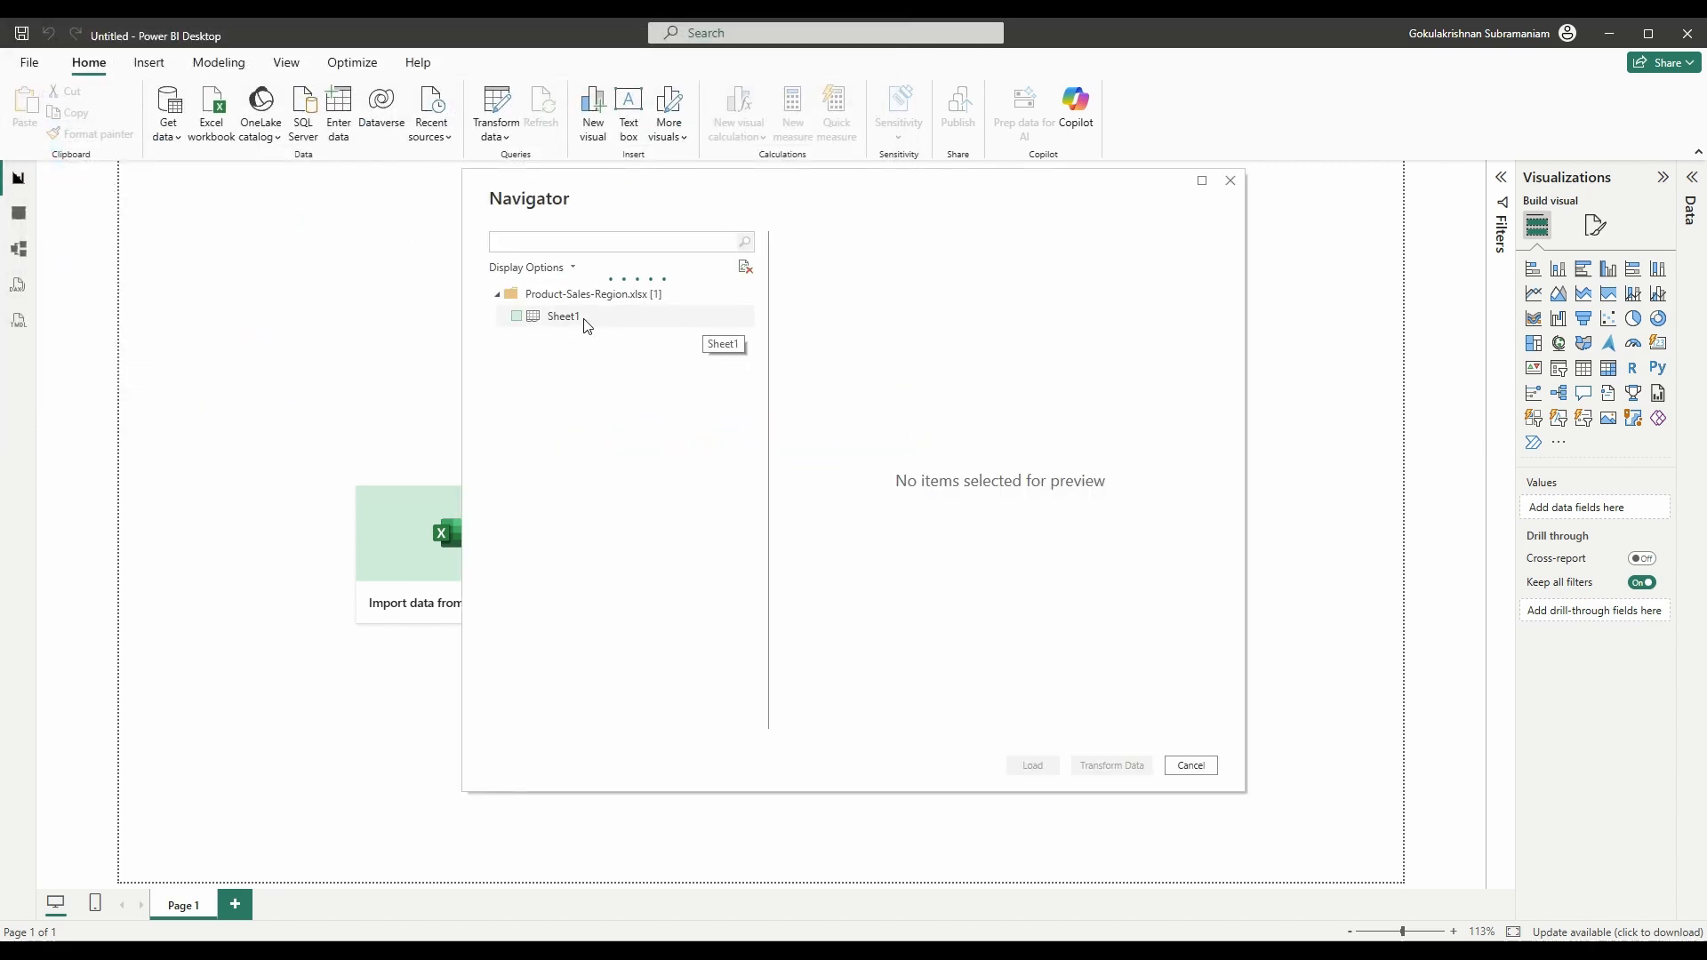
left_click(558, 320)
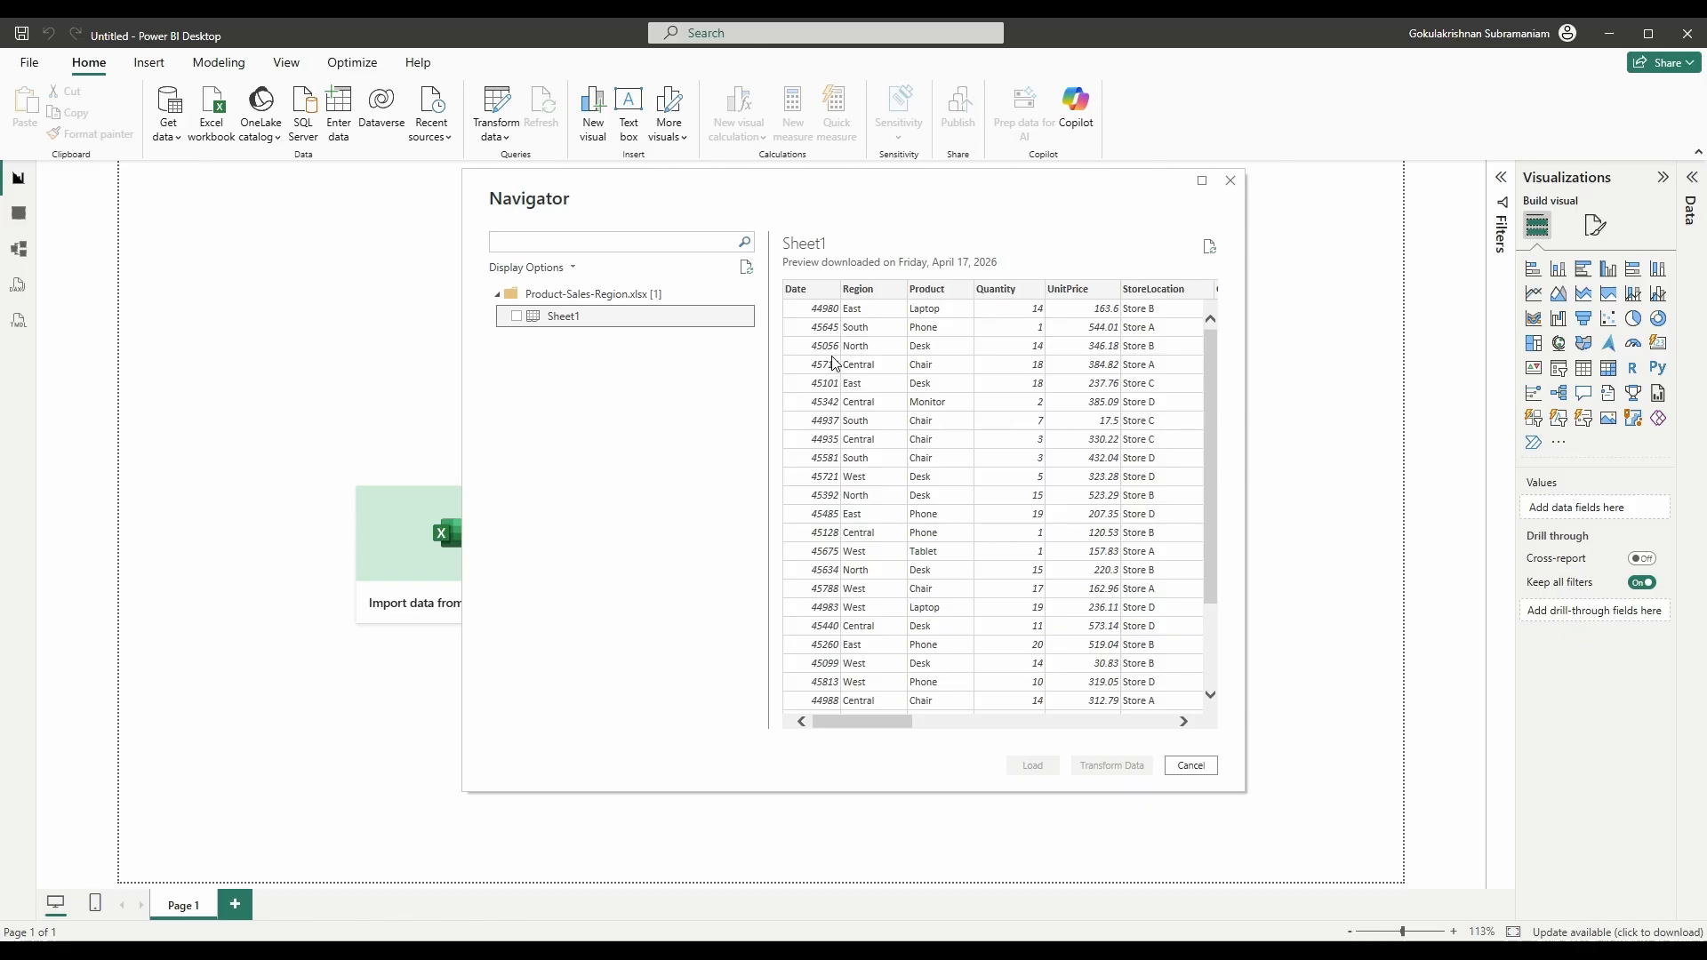
left_click(518, 317)
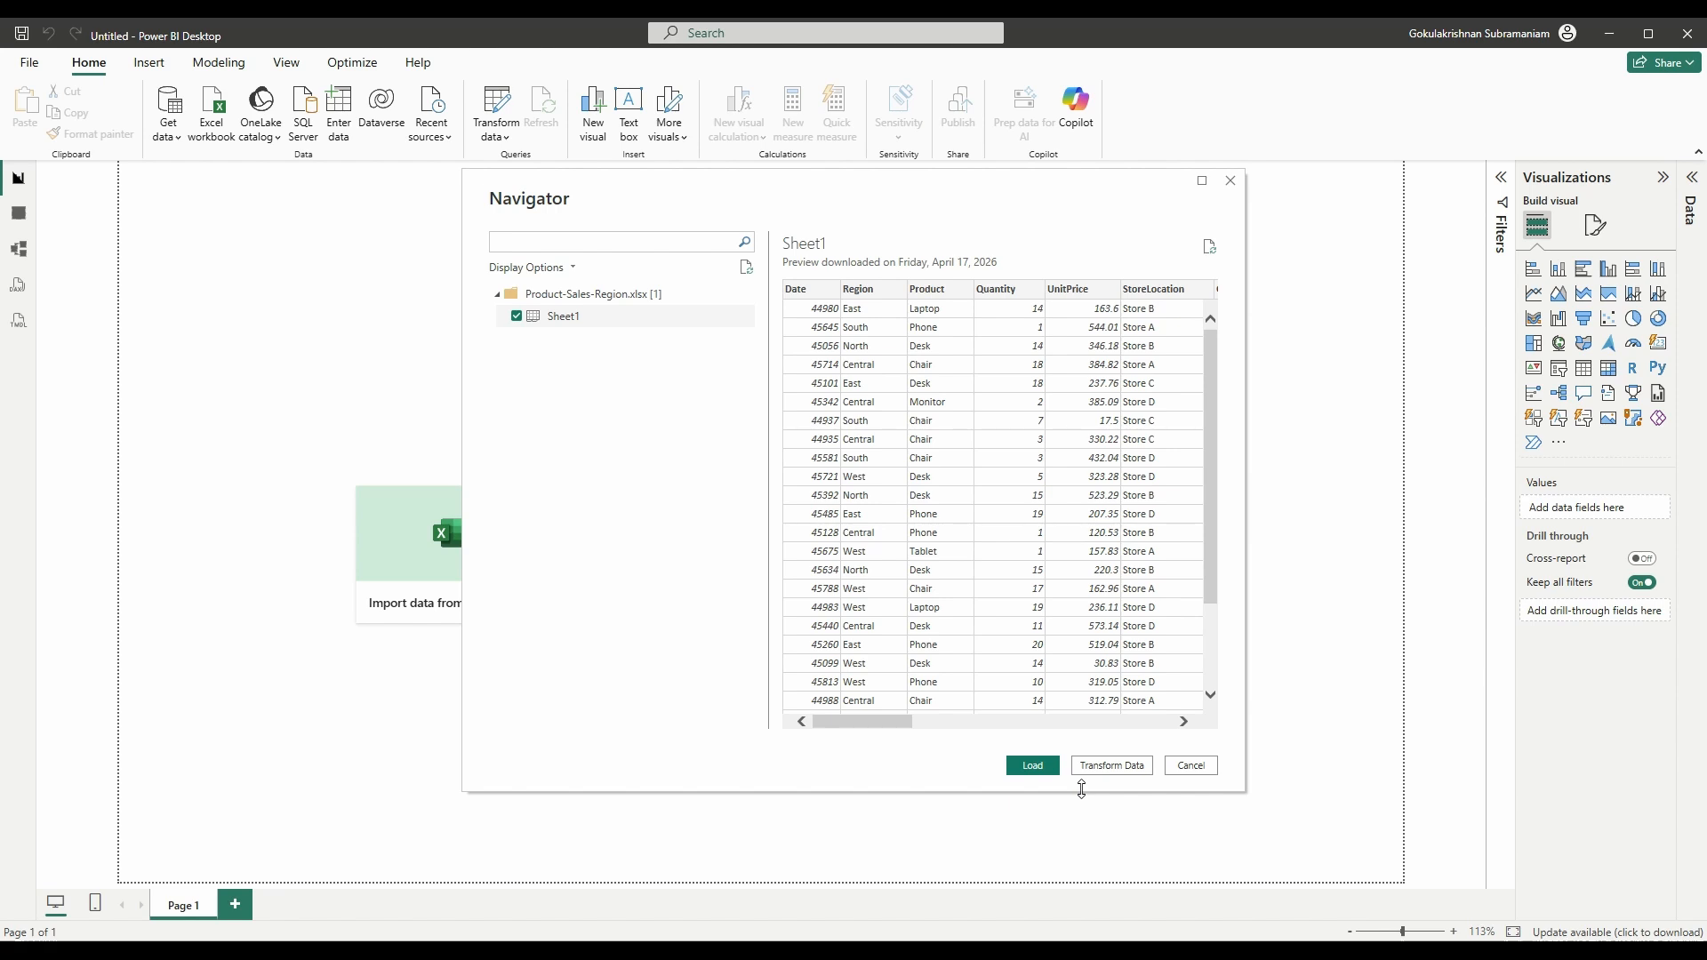
left_click(1033, 767)
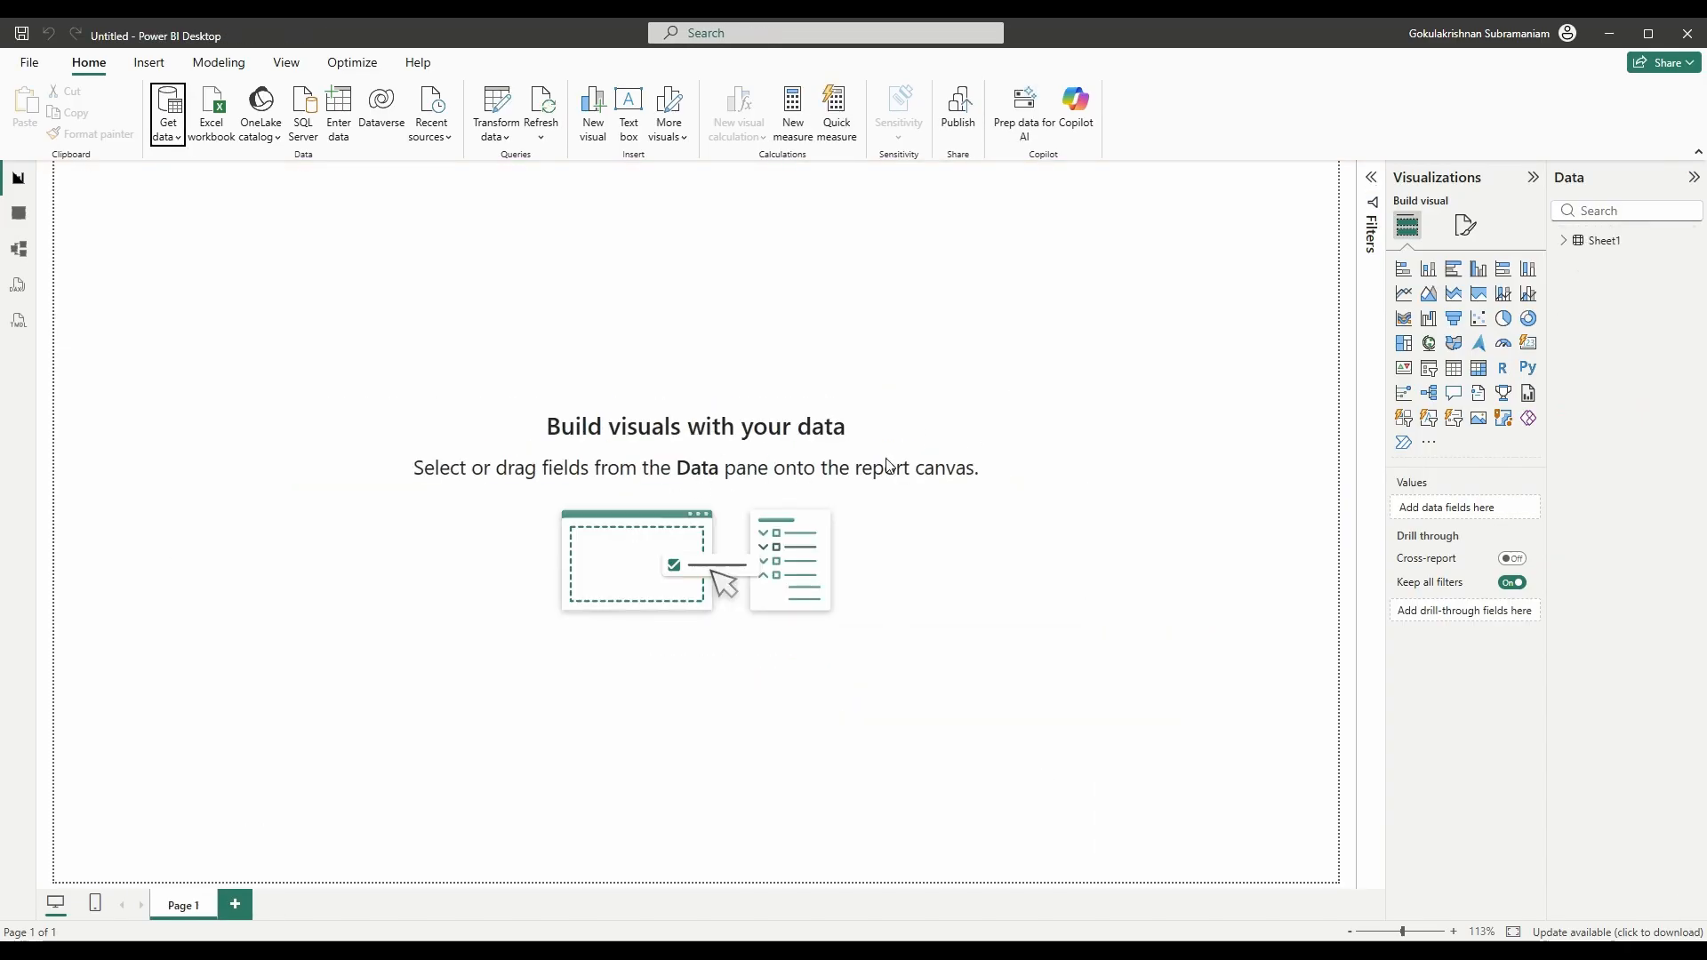
- Expand Sheet1's fields, check its 1,500 rows in Table view, then go back to Report view
left_click(1582, 242)
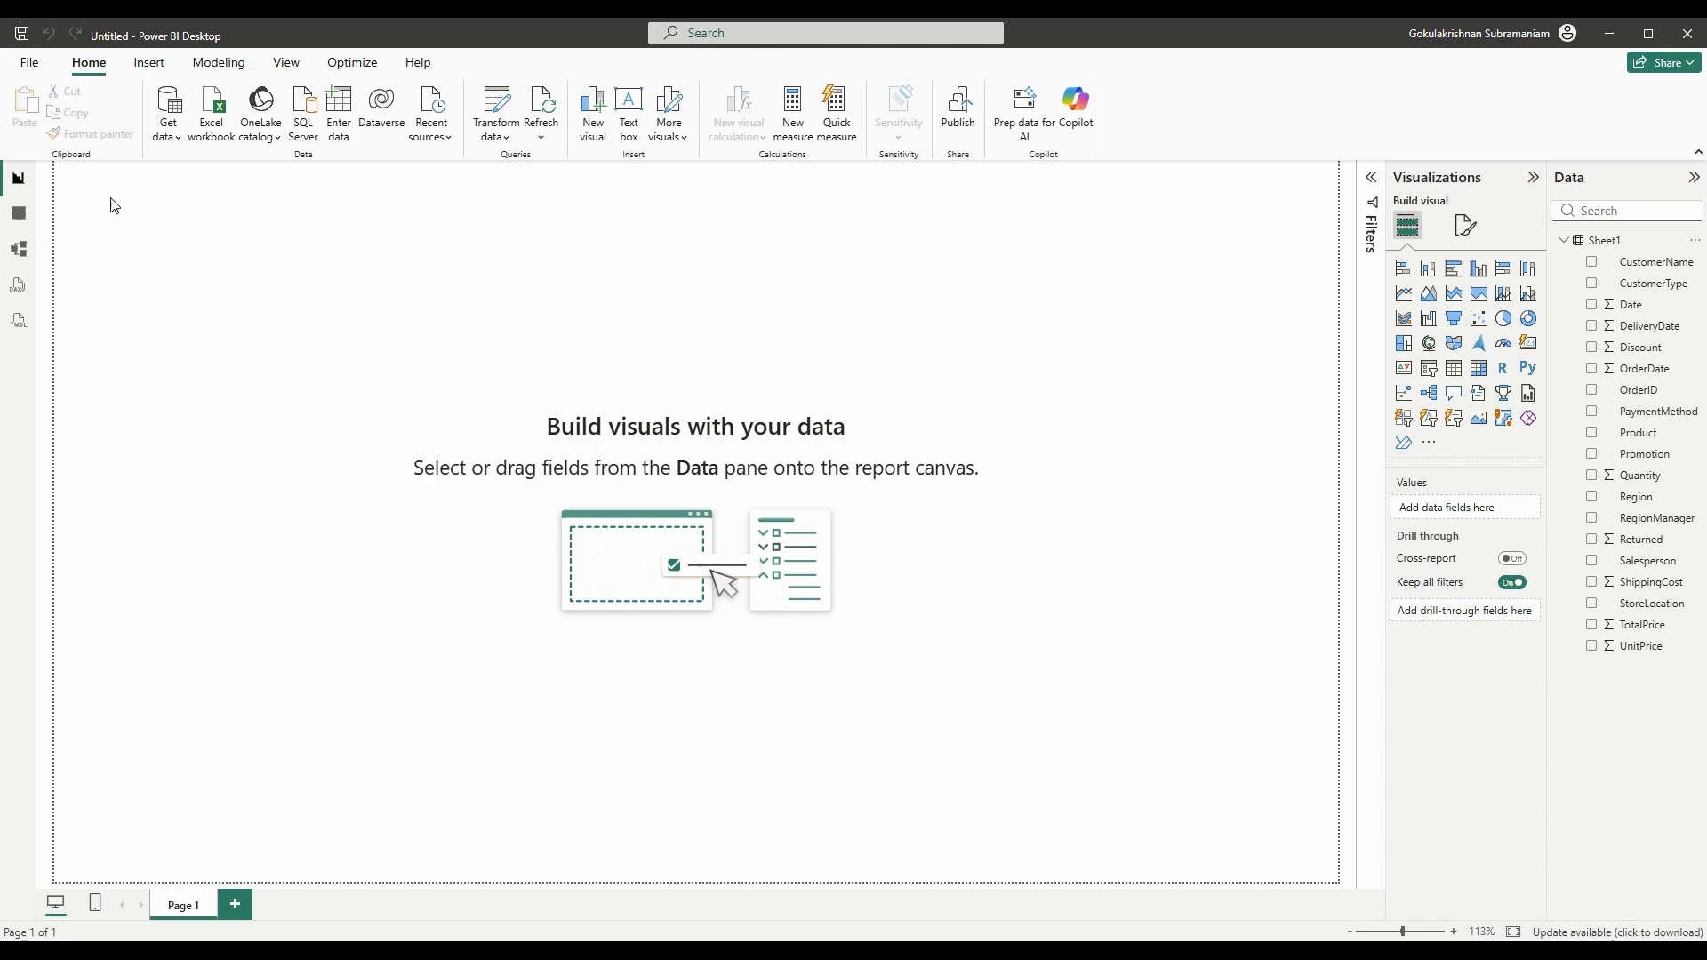
left_click(21, 216)
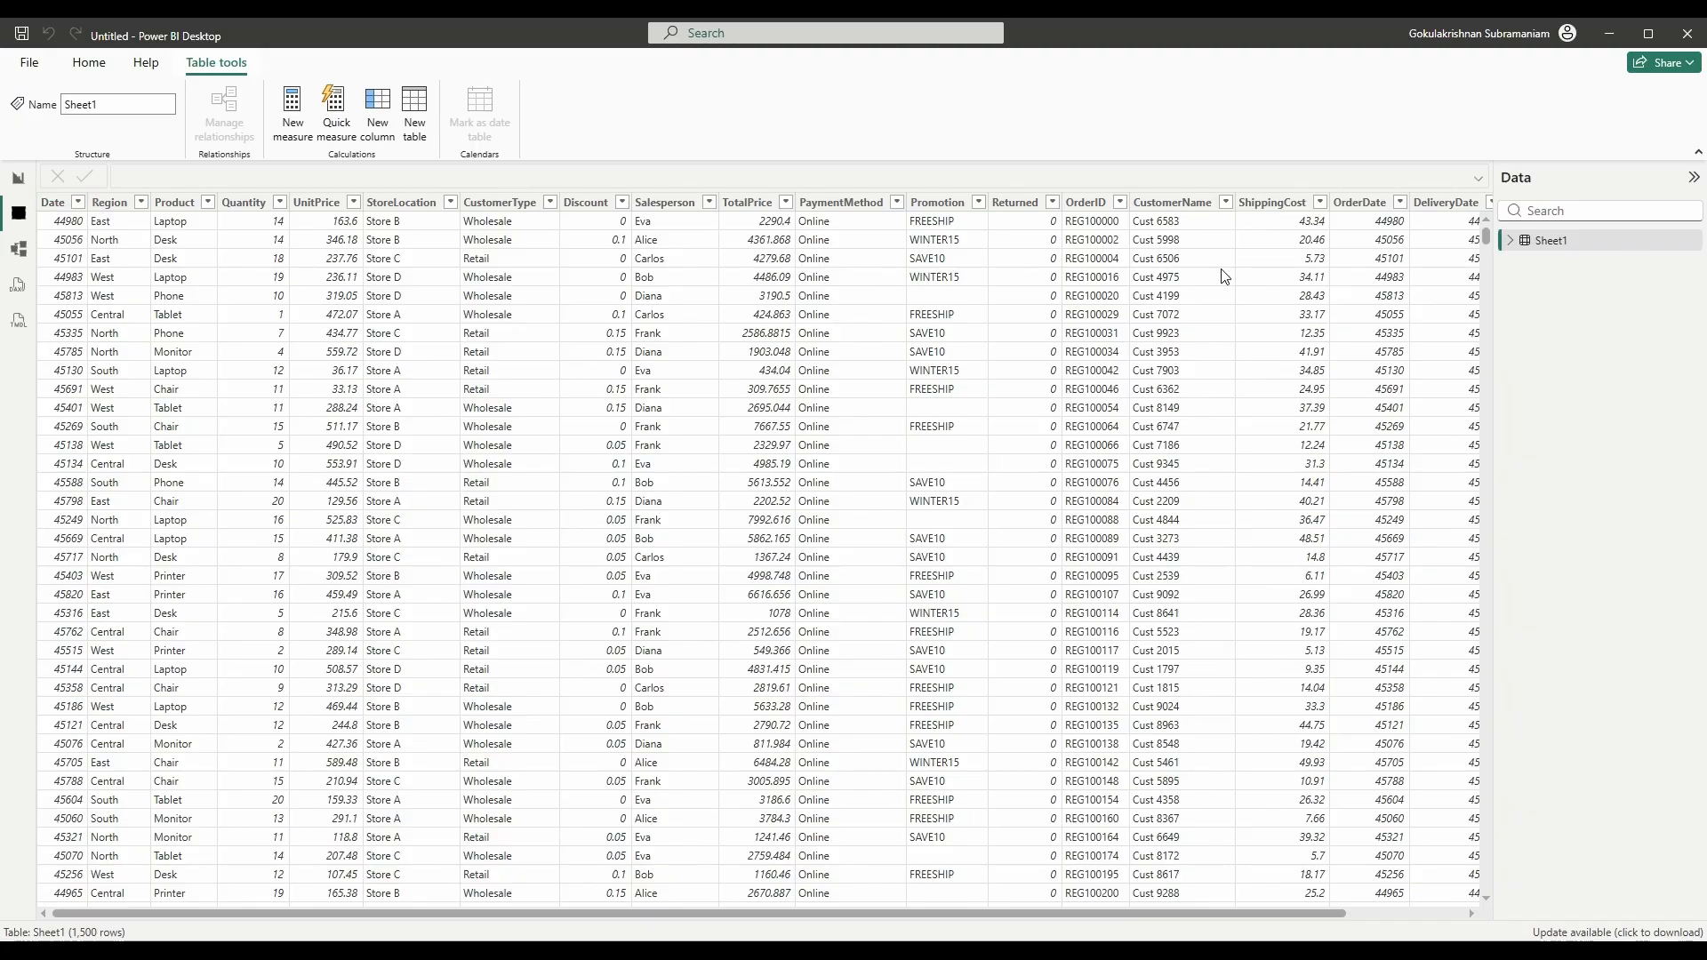
left_click_drag(960, 914, 1276, 914)
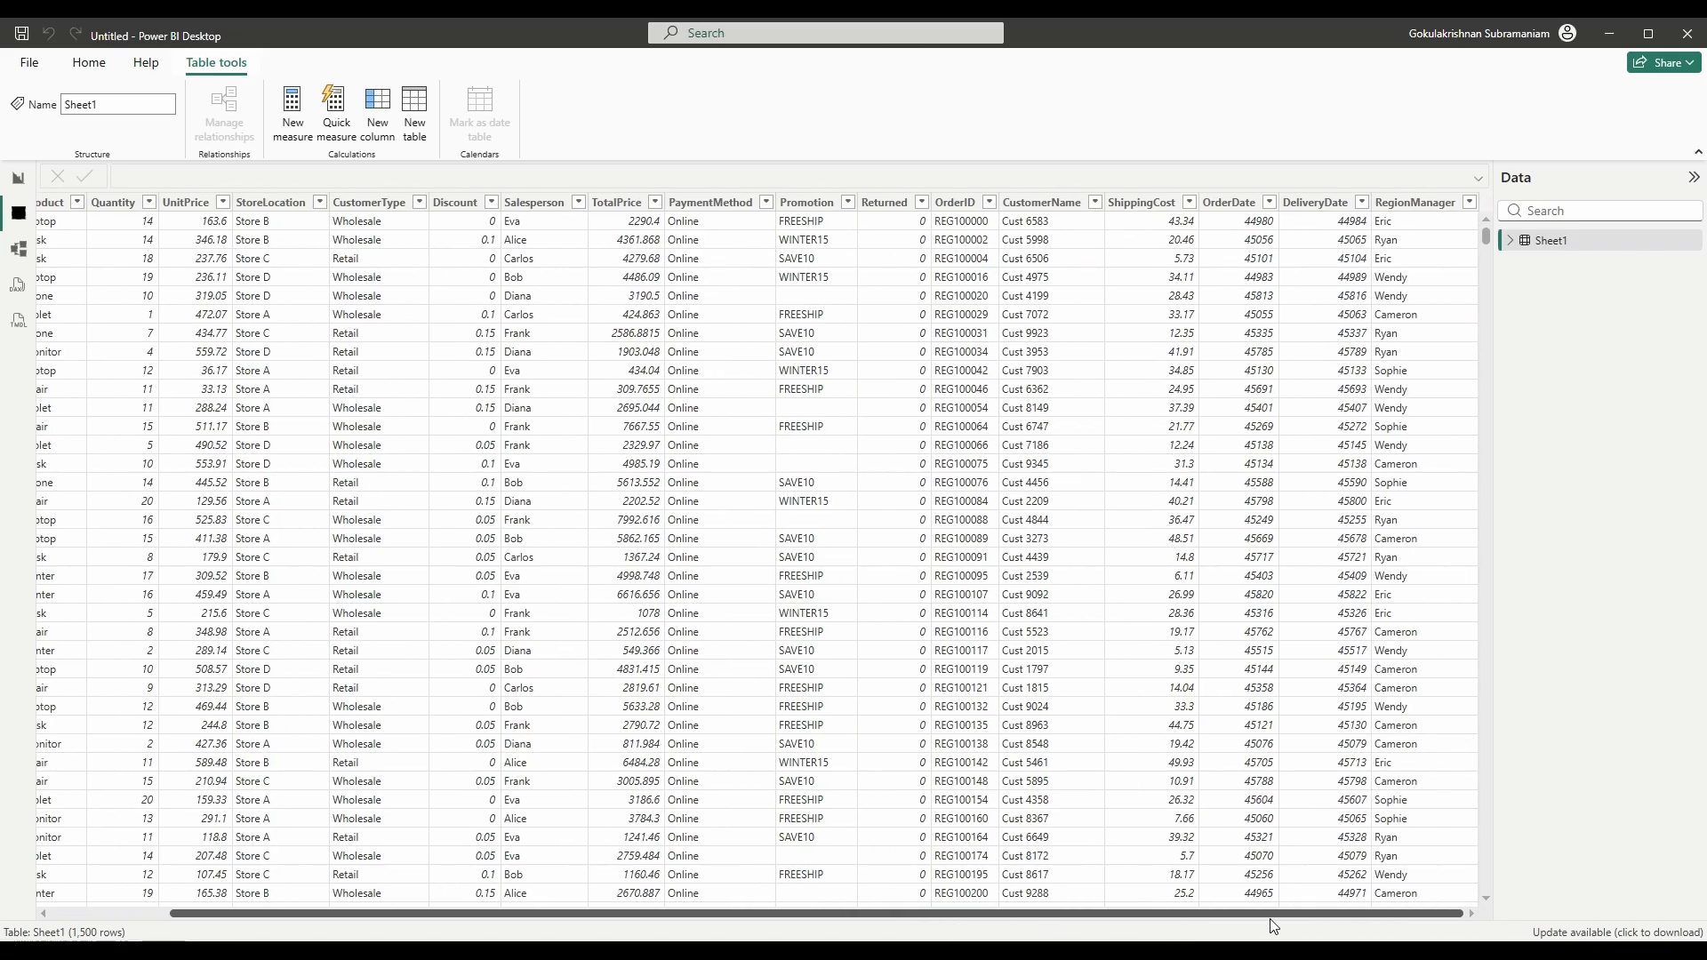
left_click(1124, 913)
left_click_drag(1124, 913, 1006, 913)
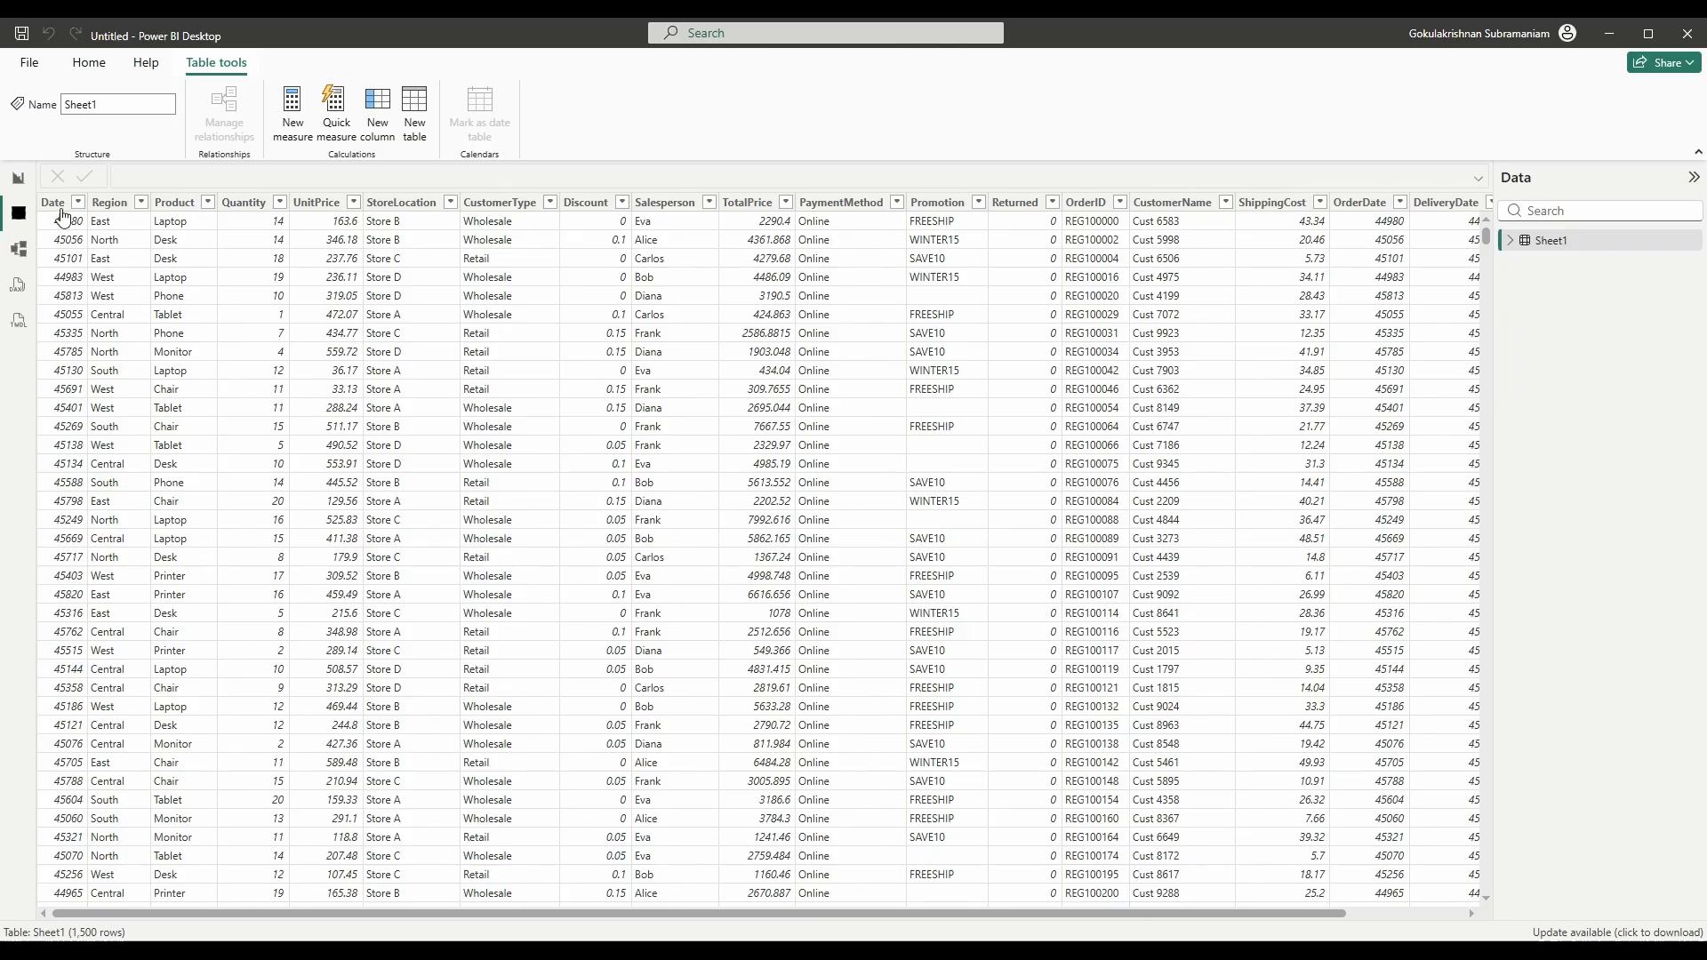
left_click(18, 182)
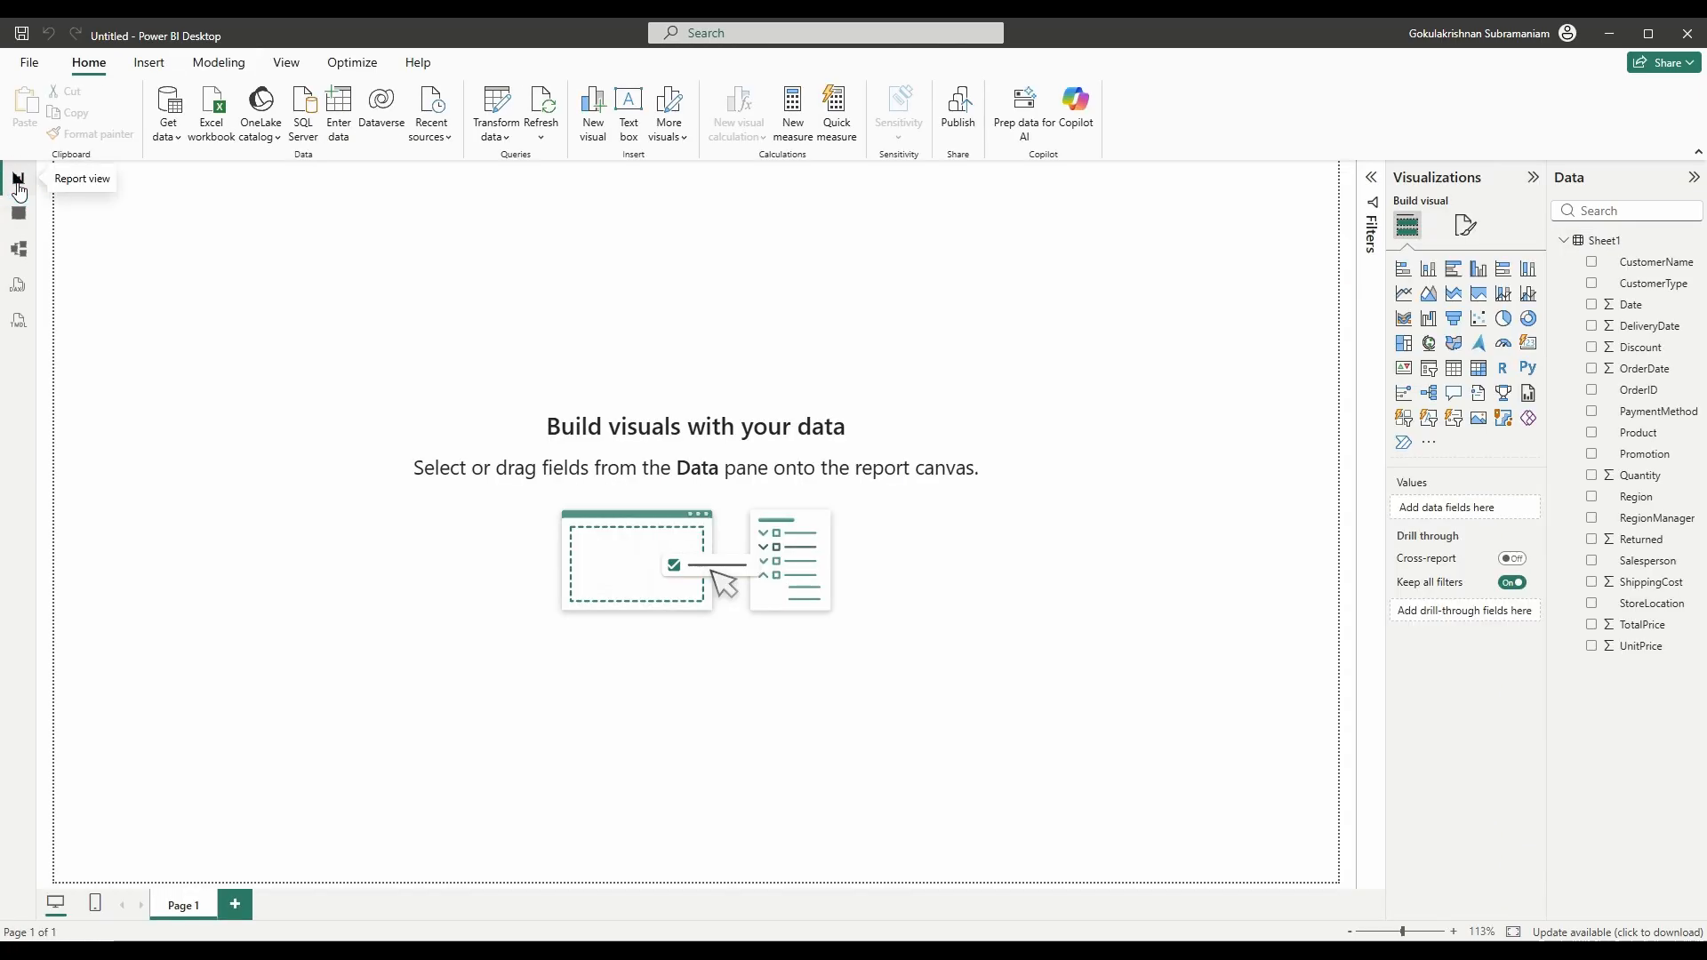
- Launch Power Query Editor from the Home ribbon's Transform data menu
left_click(506, 147)
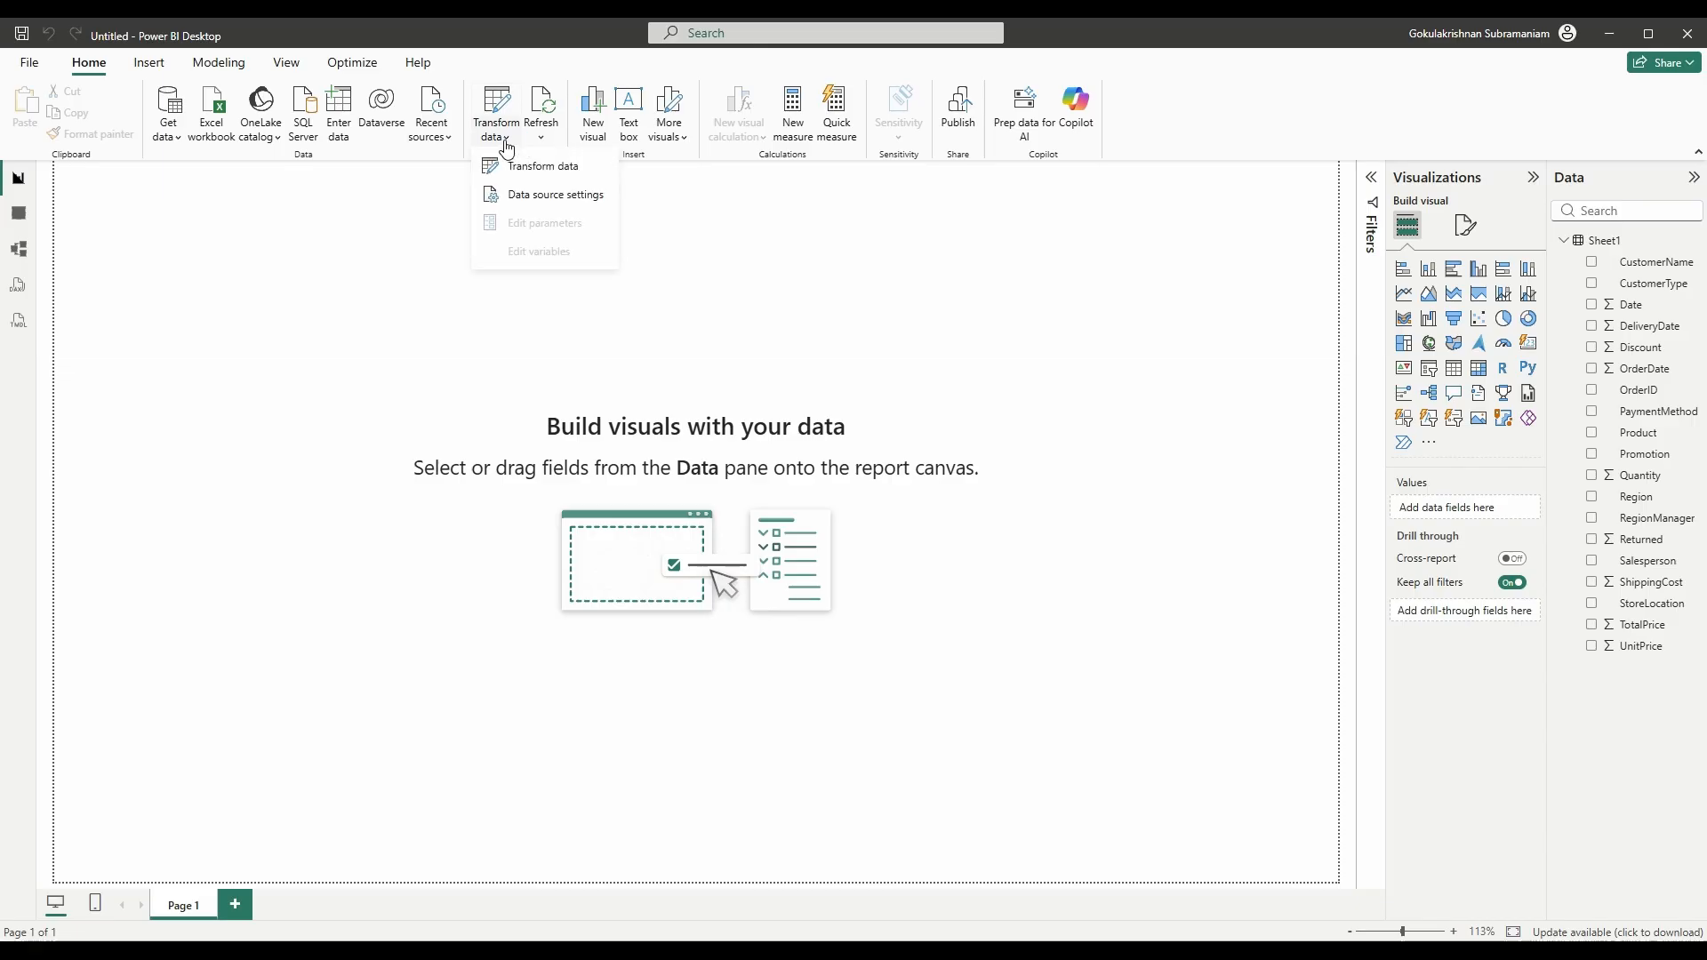
left_click(524, 165)
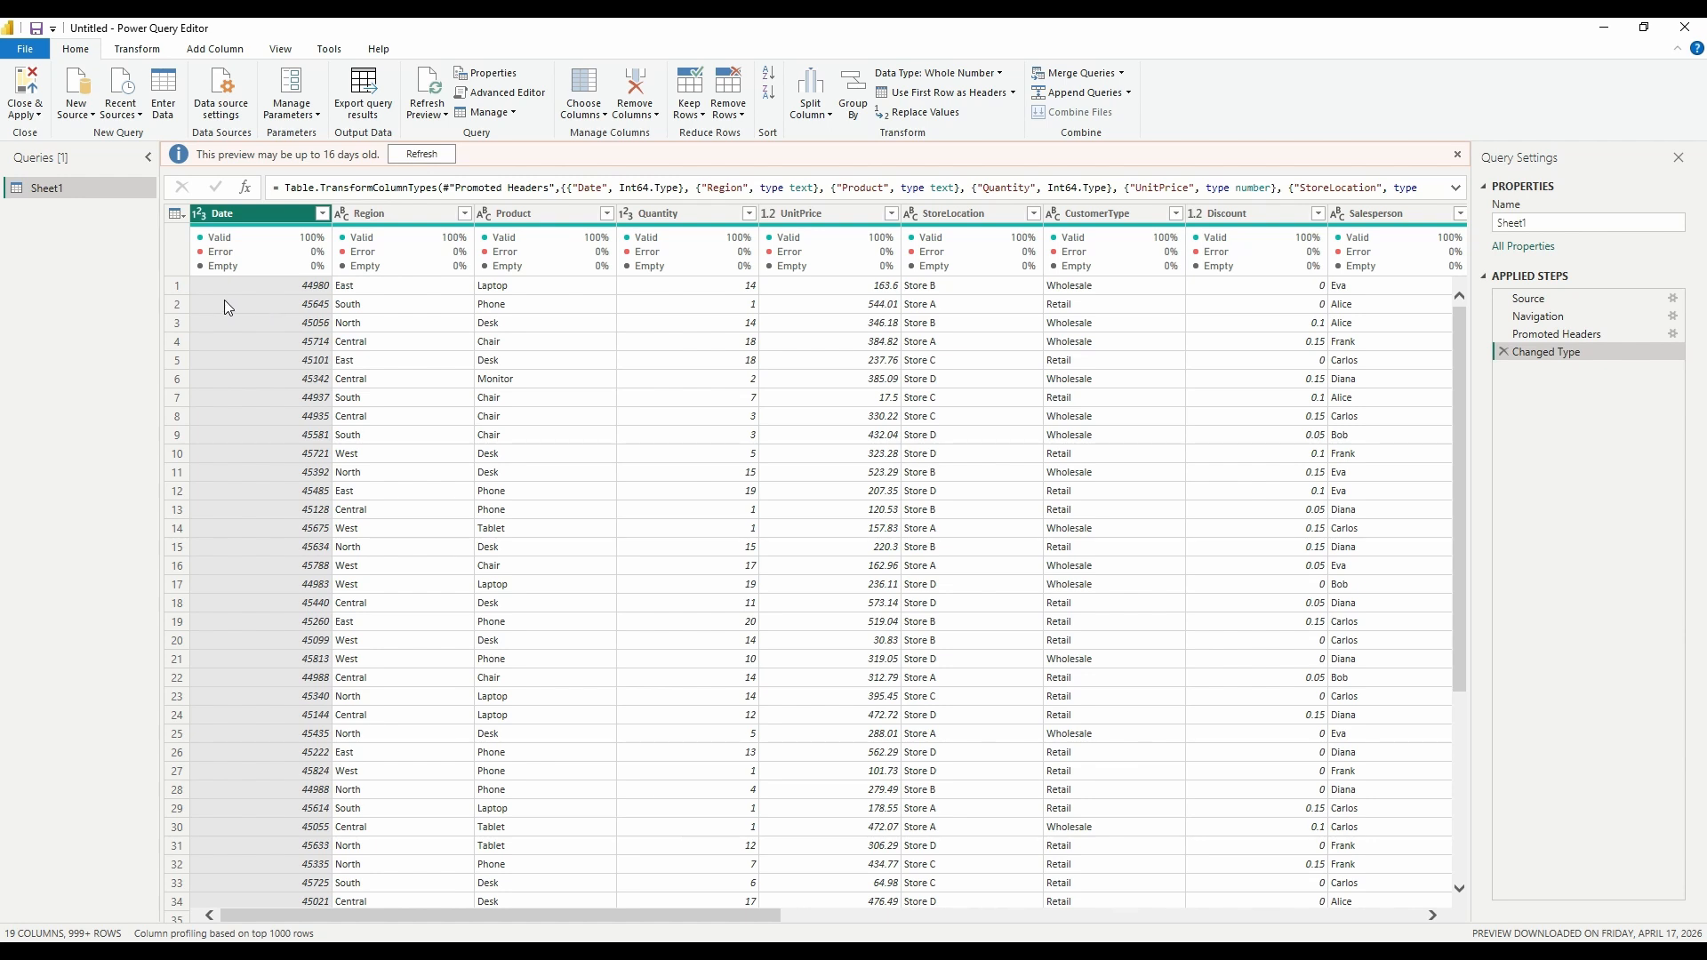
- Try converting Date to a date type, cancelling once and deleting the first Changed Type1 step
left_click(204, 218)
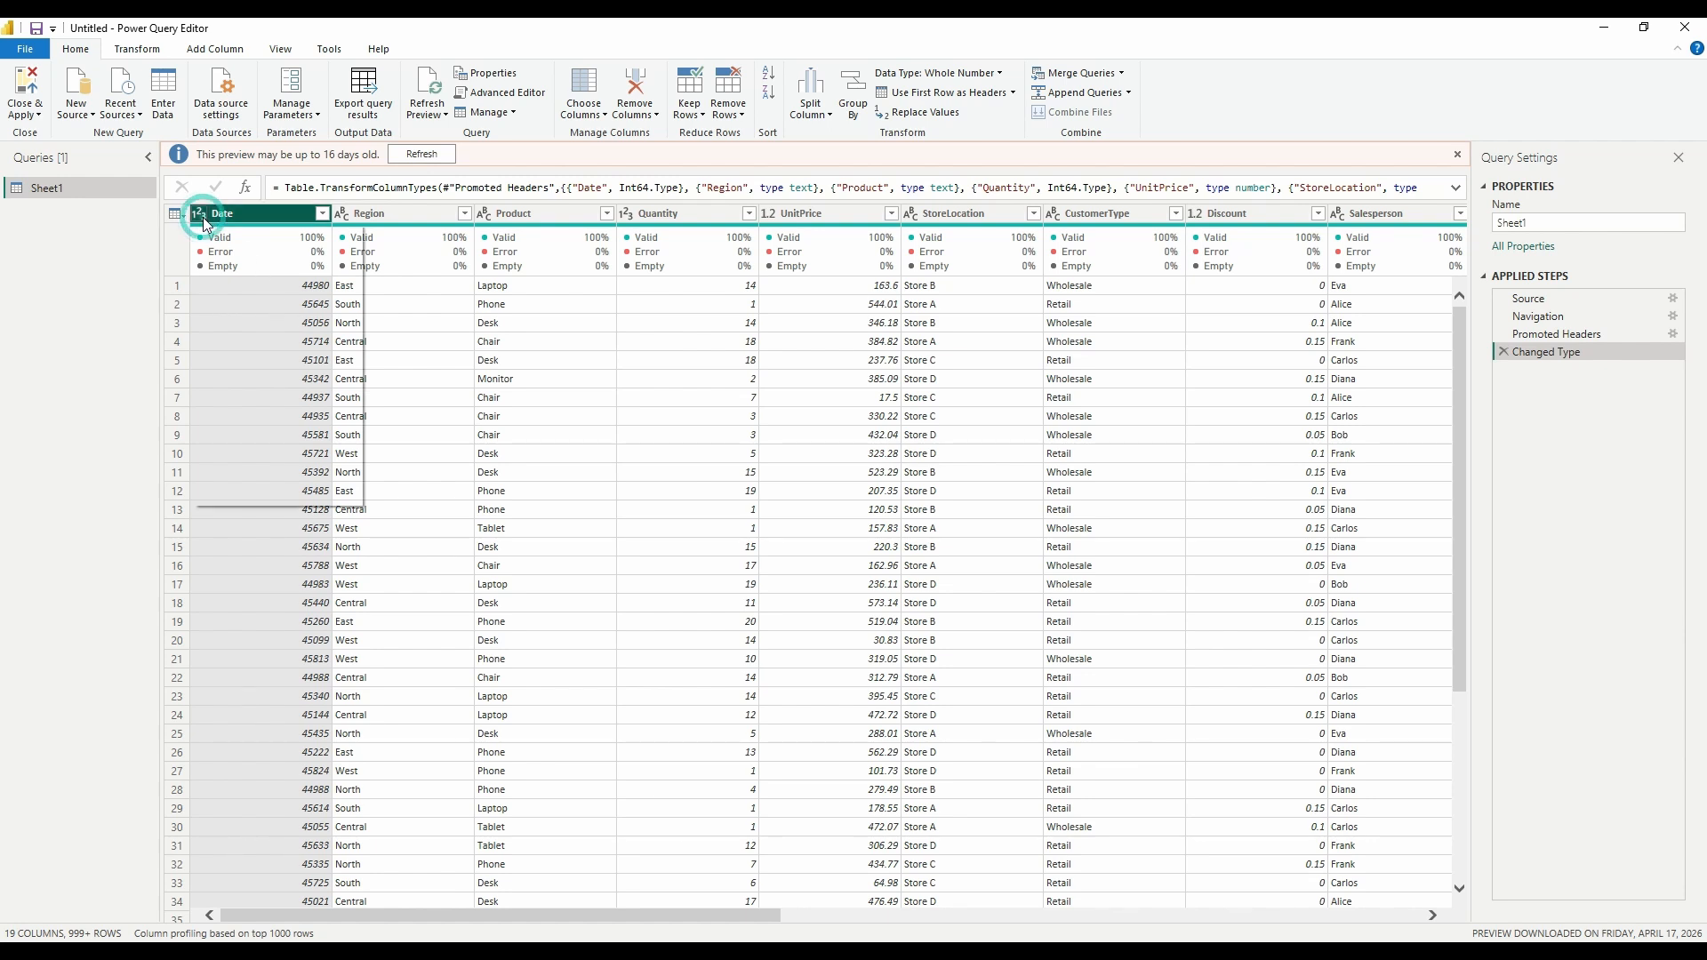
left_click(230, 336)
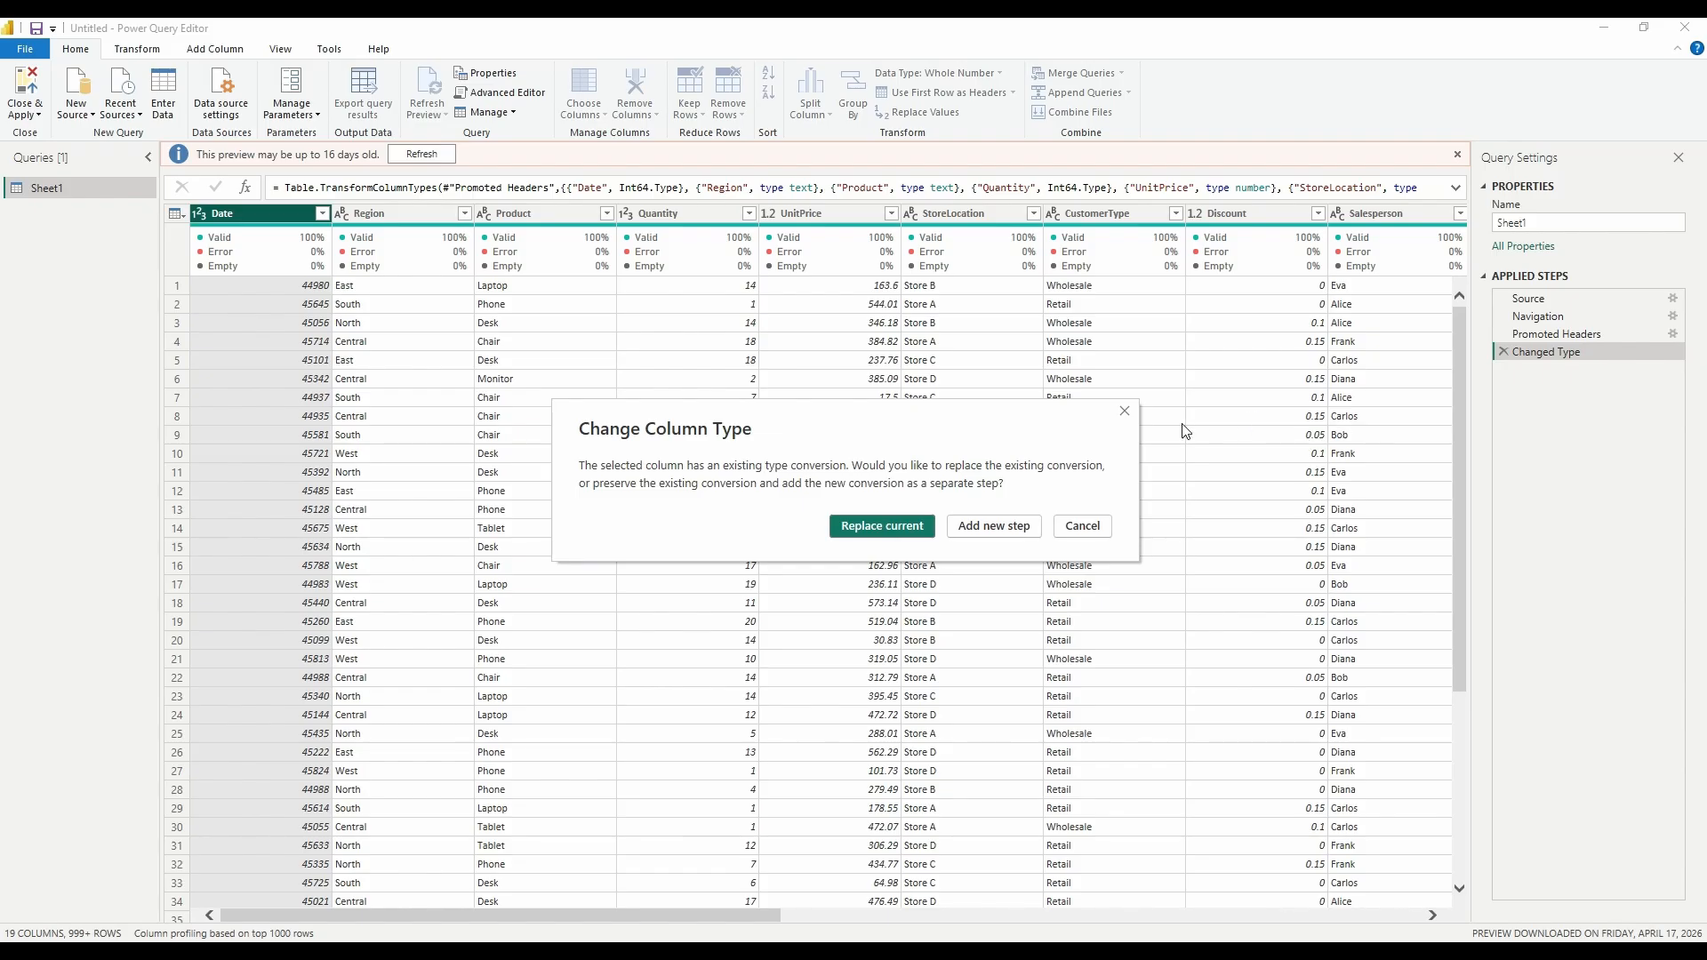
left_click(1125, 412)
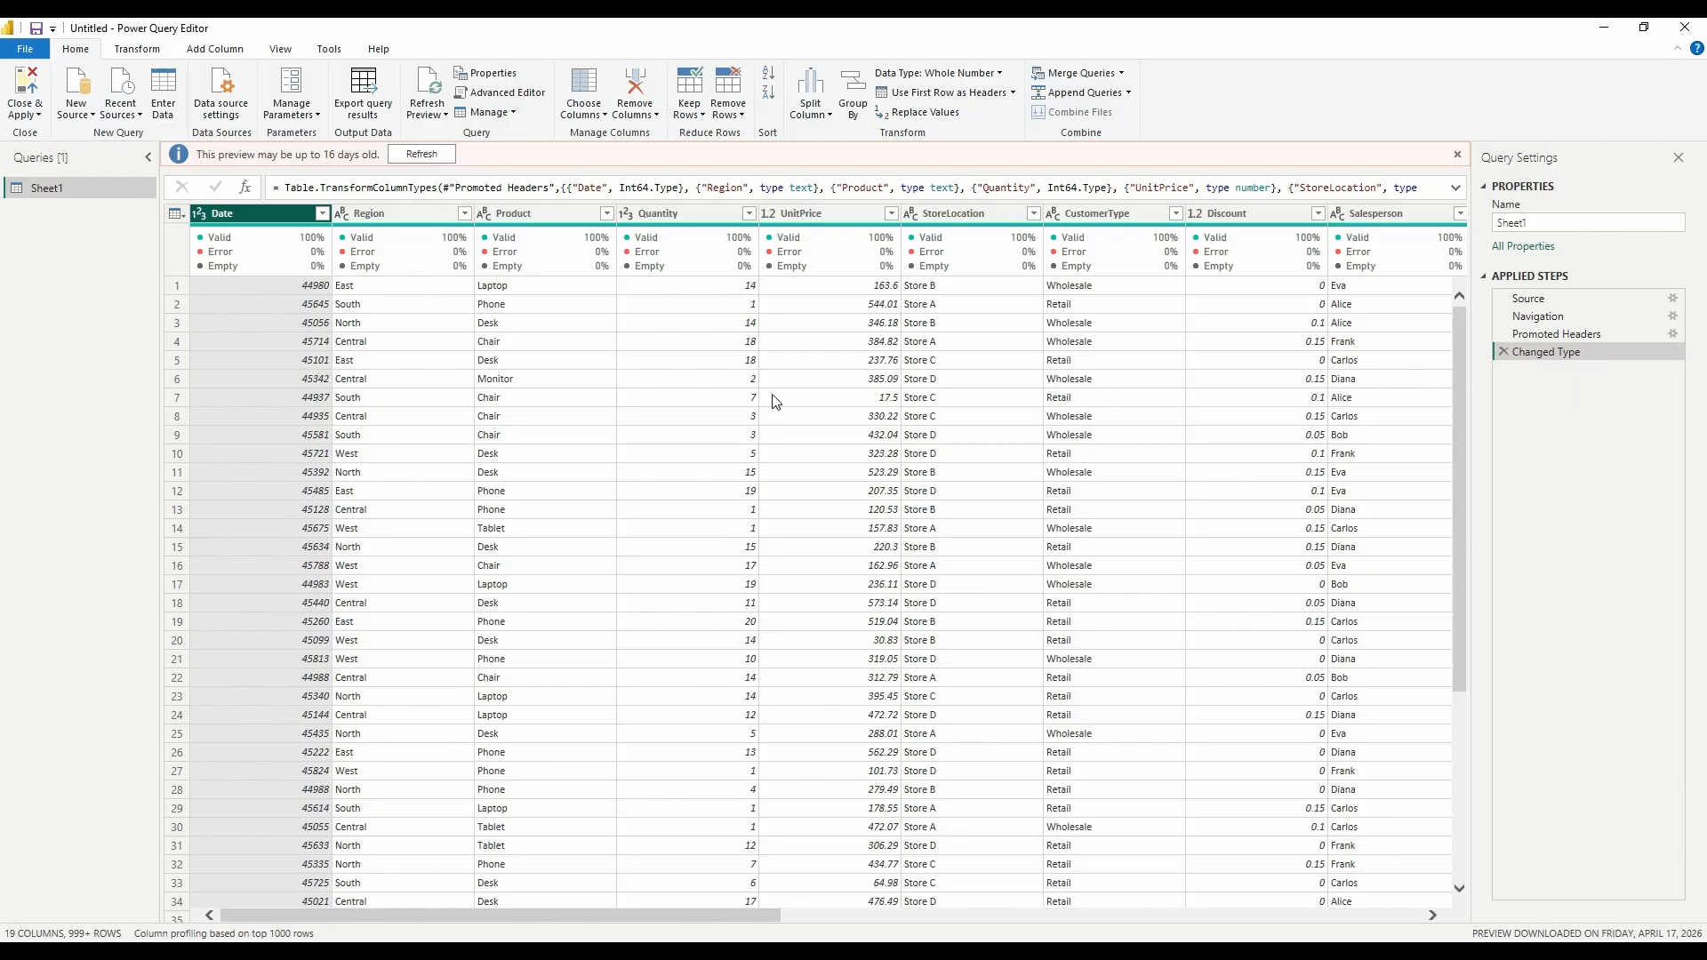
mouse_move(299, 274)
left_click(201, 216)
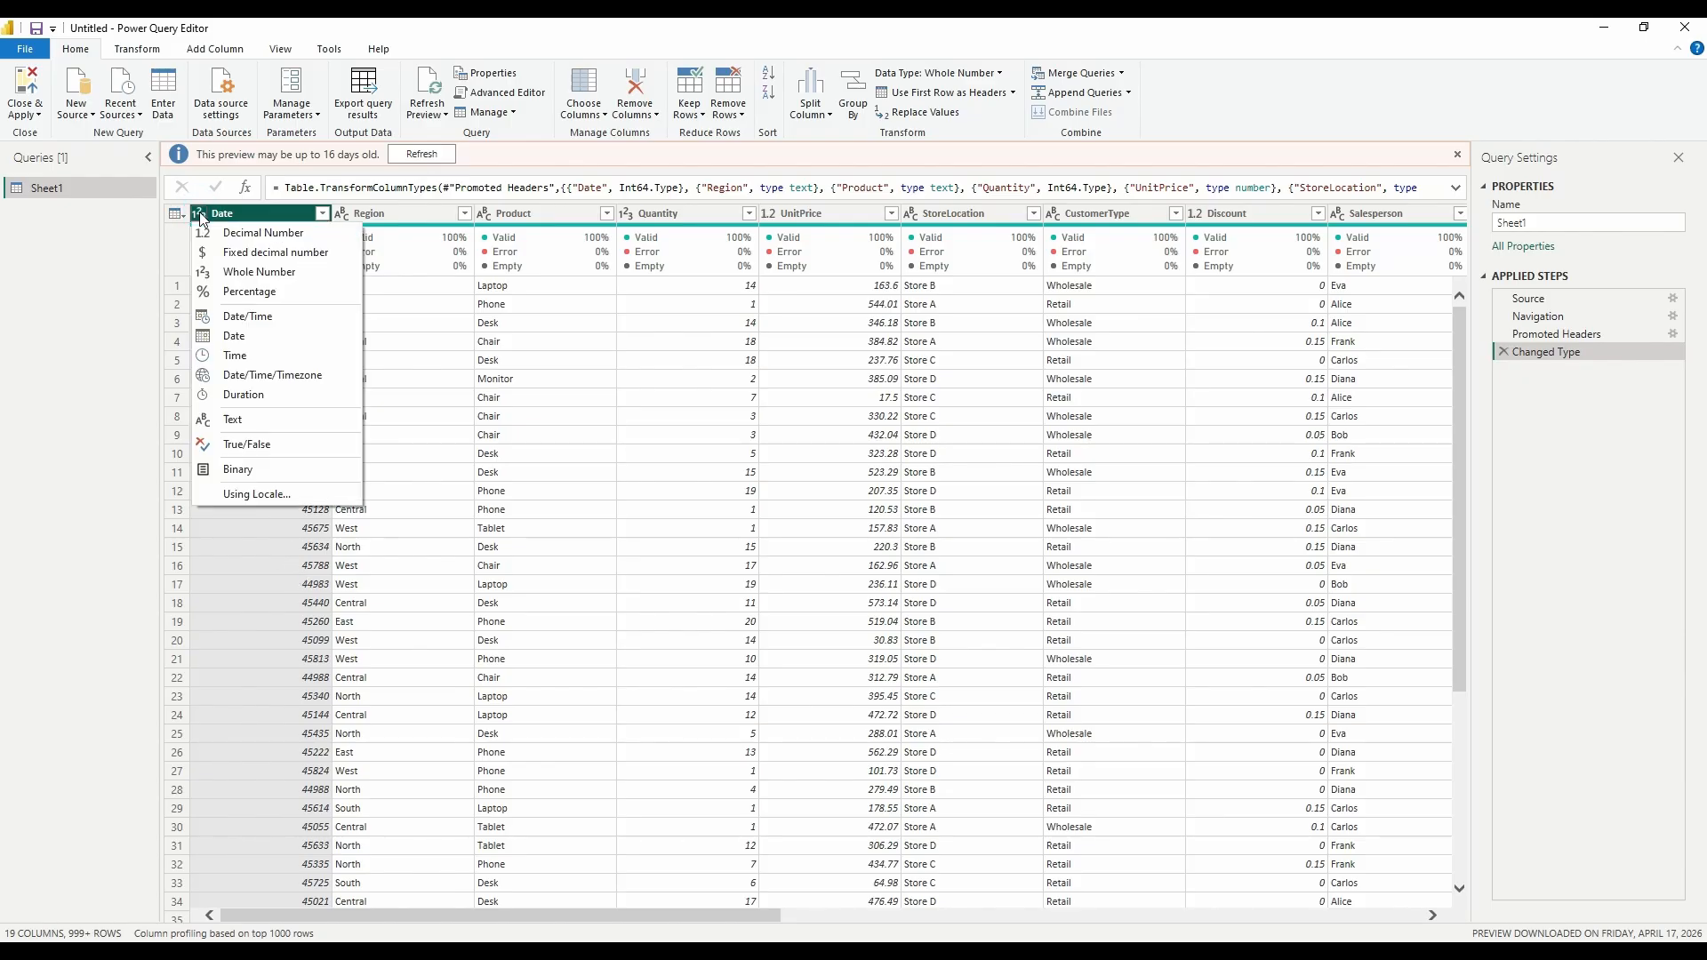
left_click(263, 339)
left_click(996, 532)
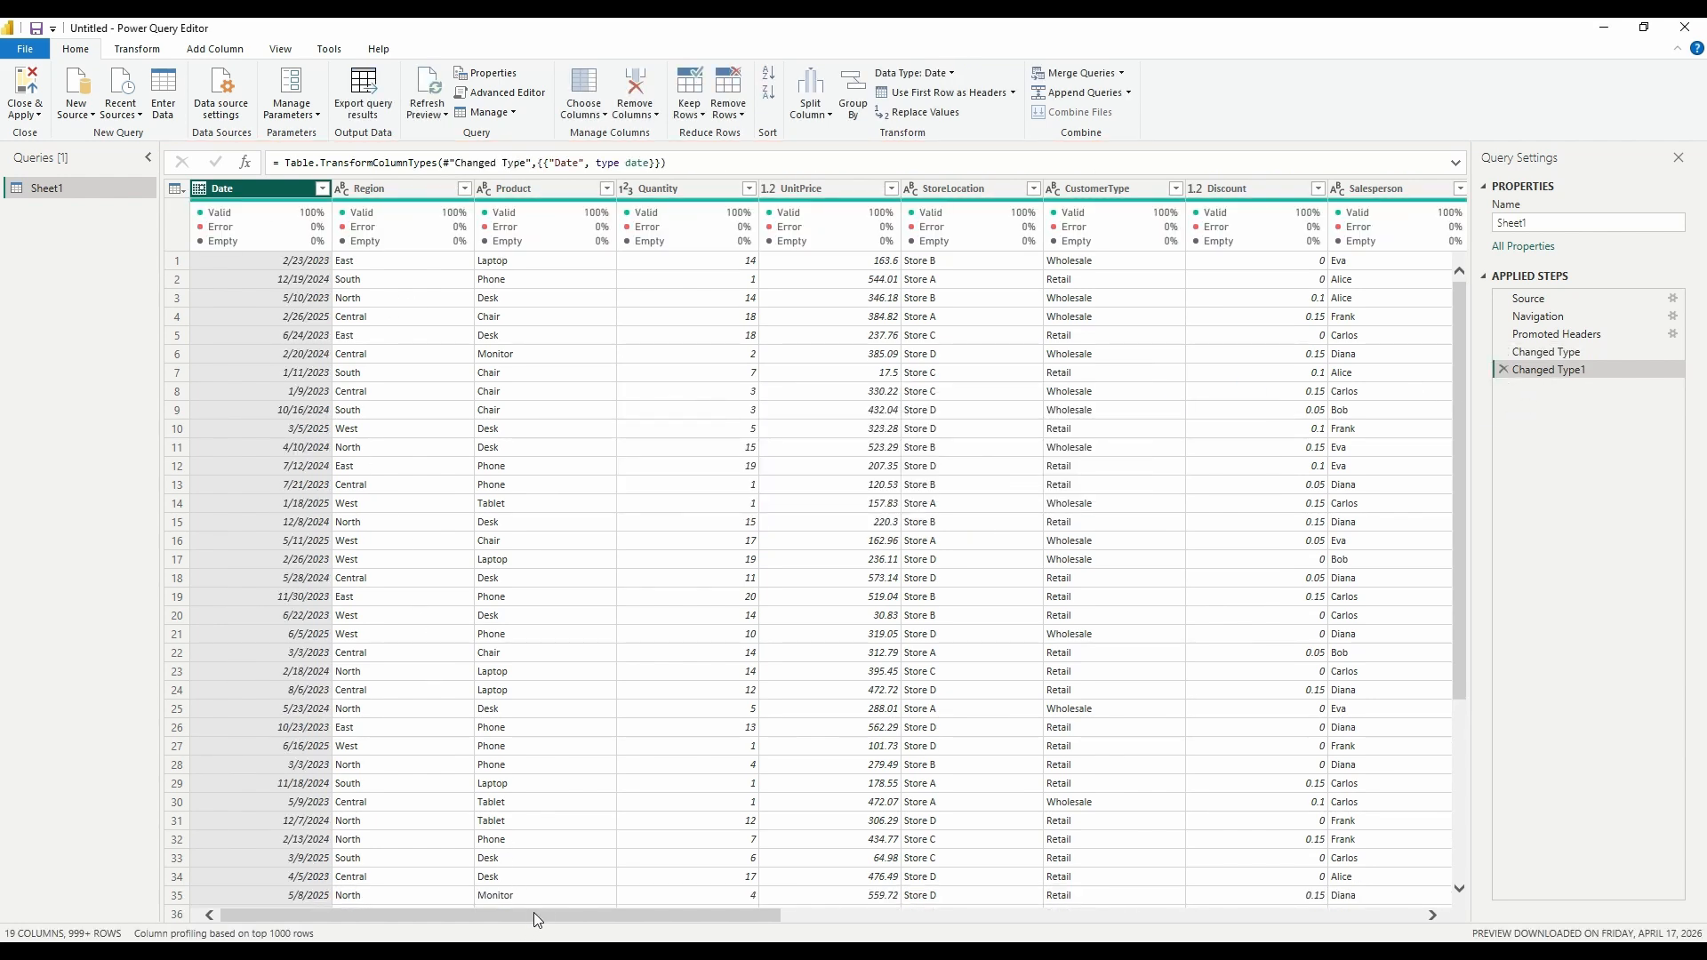
left_click_drag(531, 916, 633, 915)
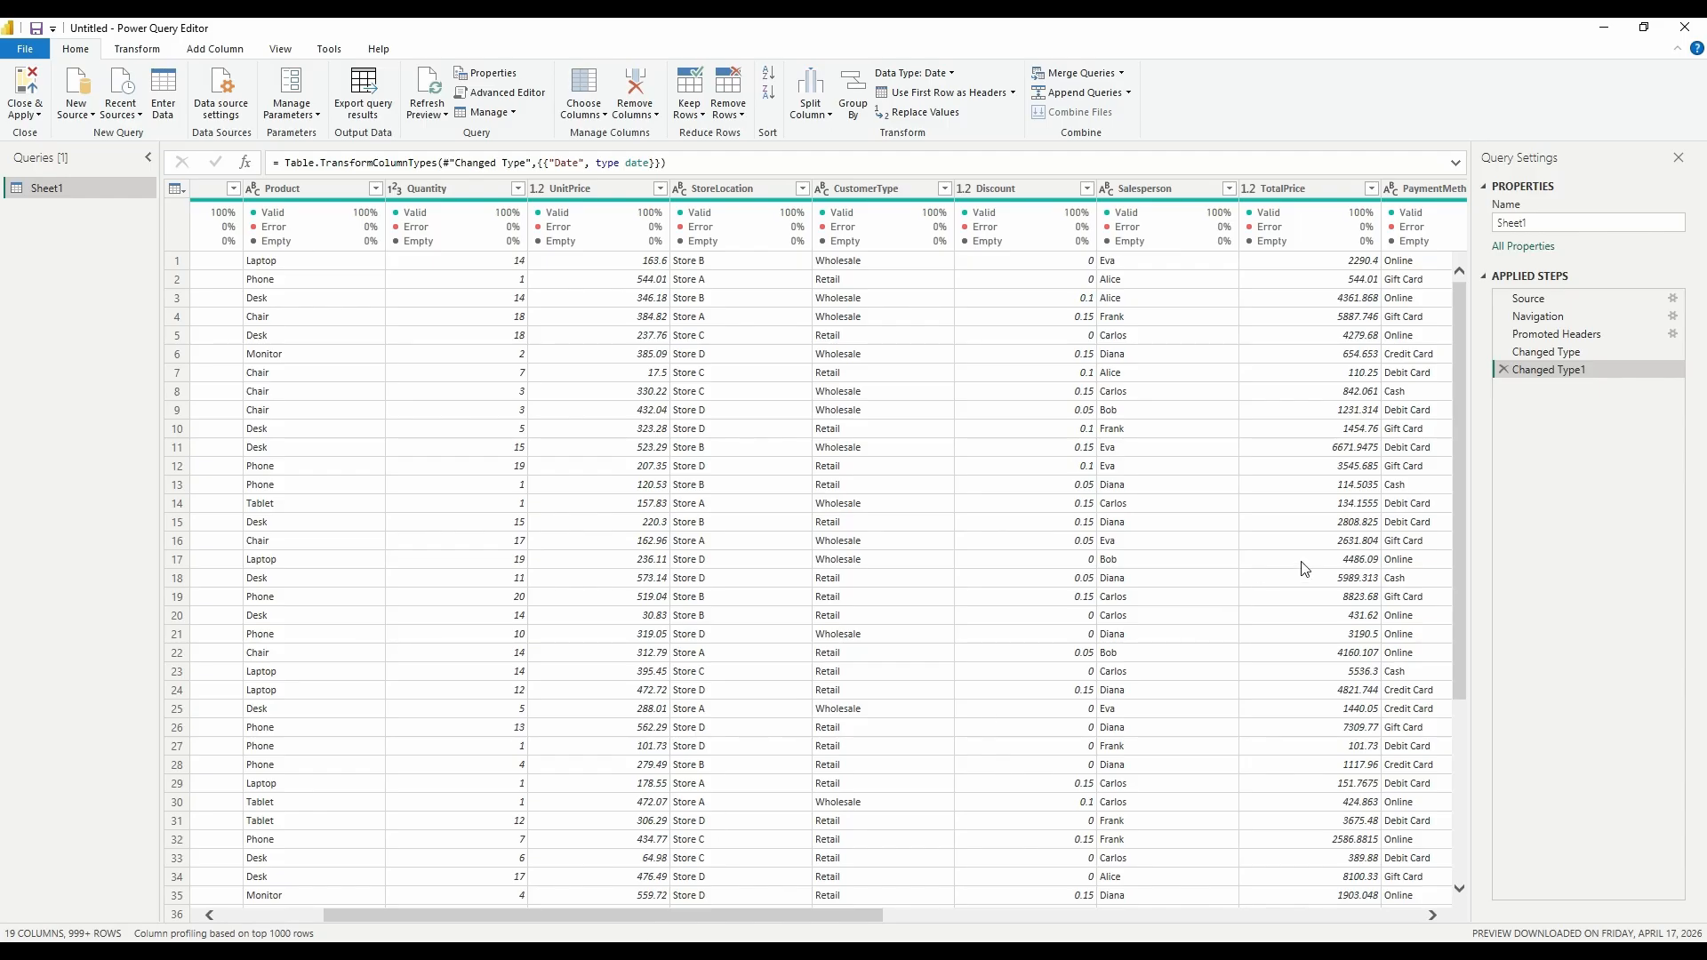
left_click(1503, 370)
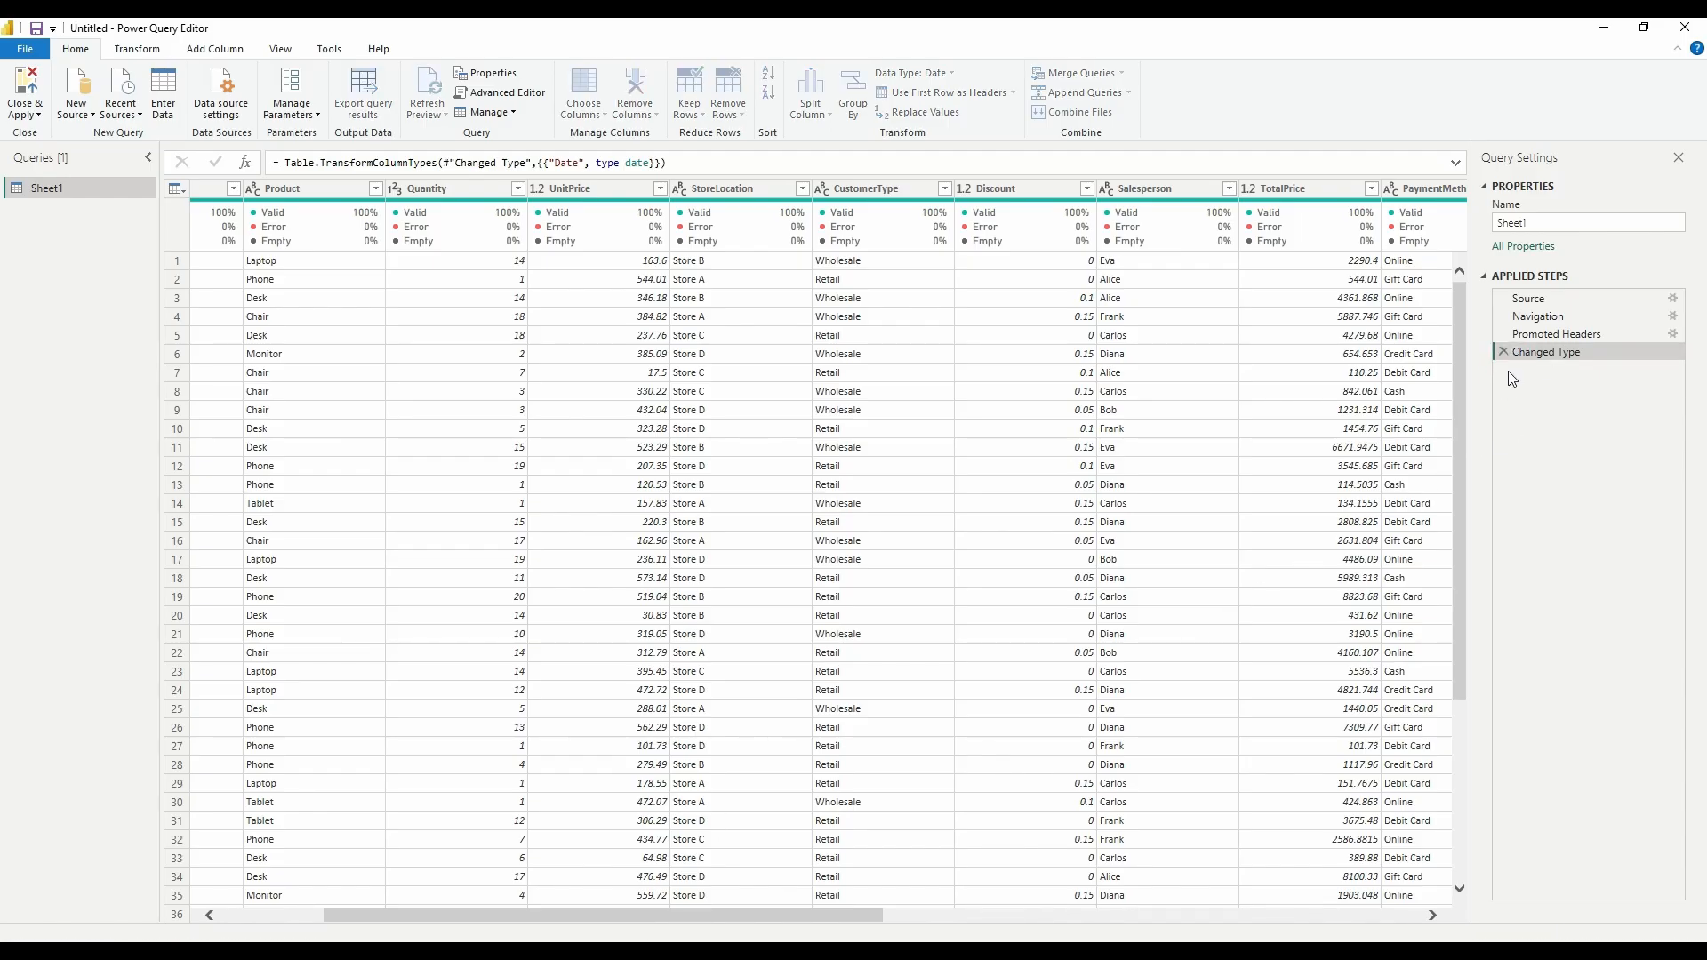
- Set the Date column's type to Date as a new Changed Type1 step
left_click_drag(727, 926, 622, 926)
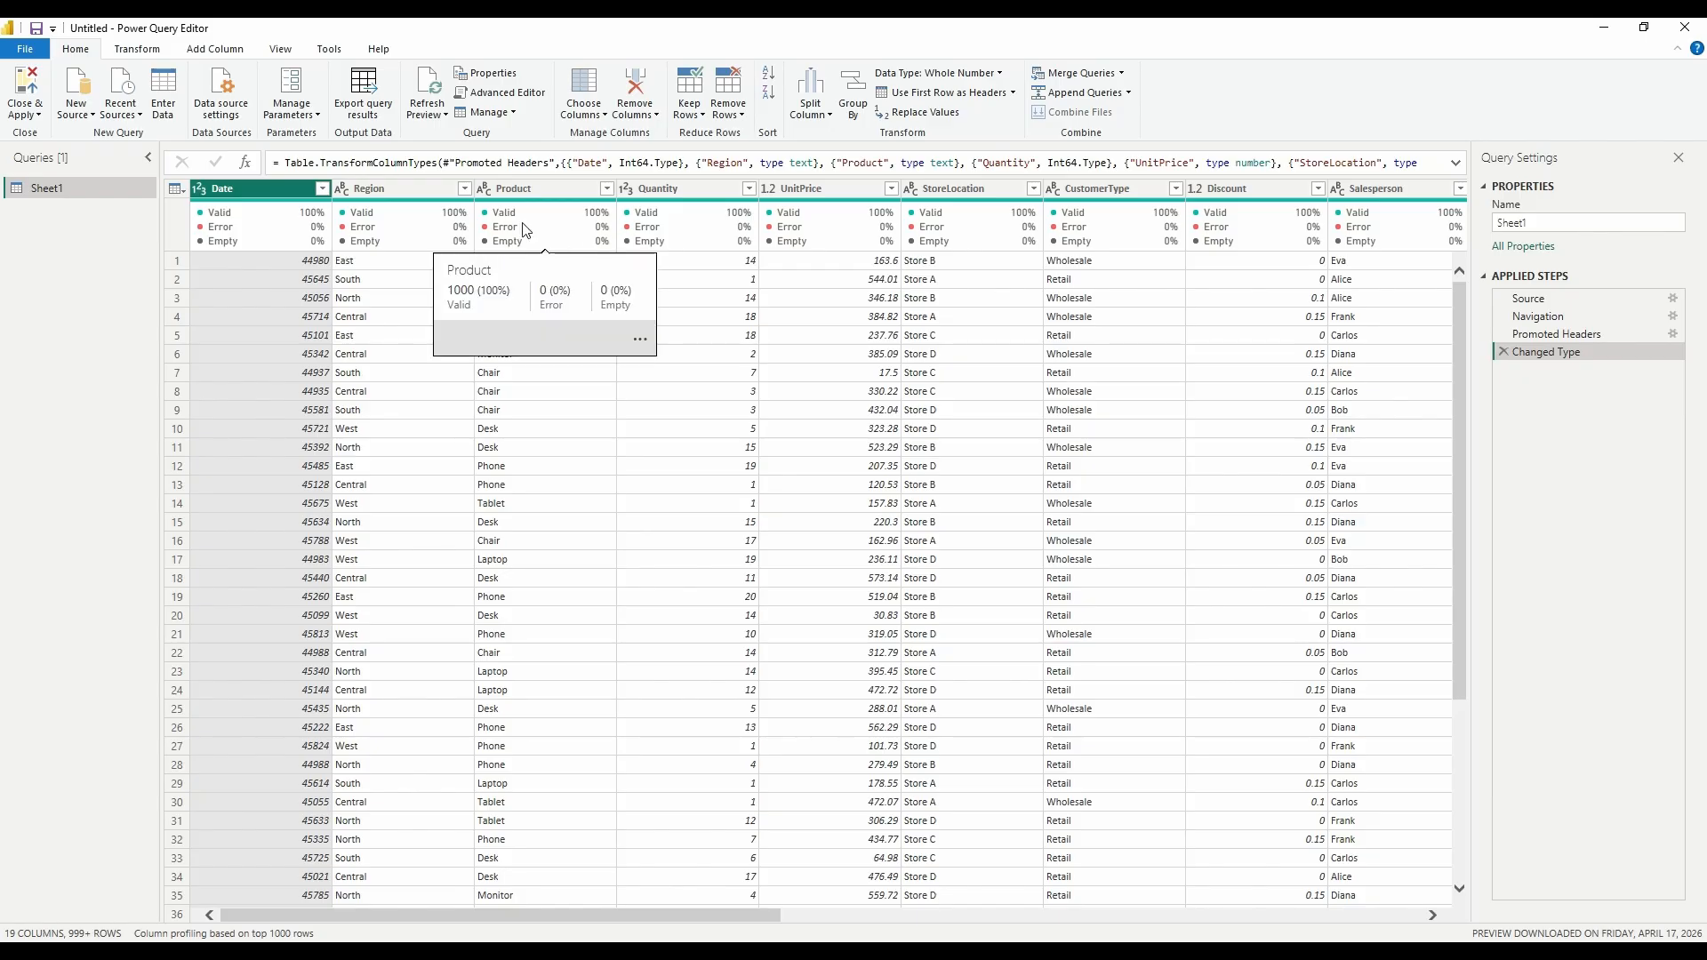
left_click(198, 189)
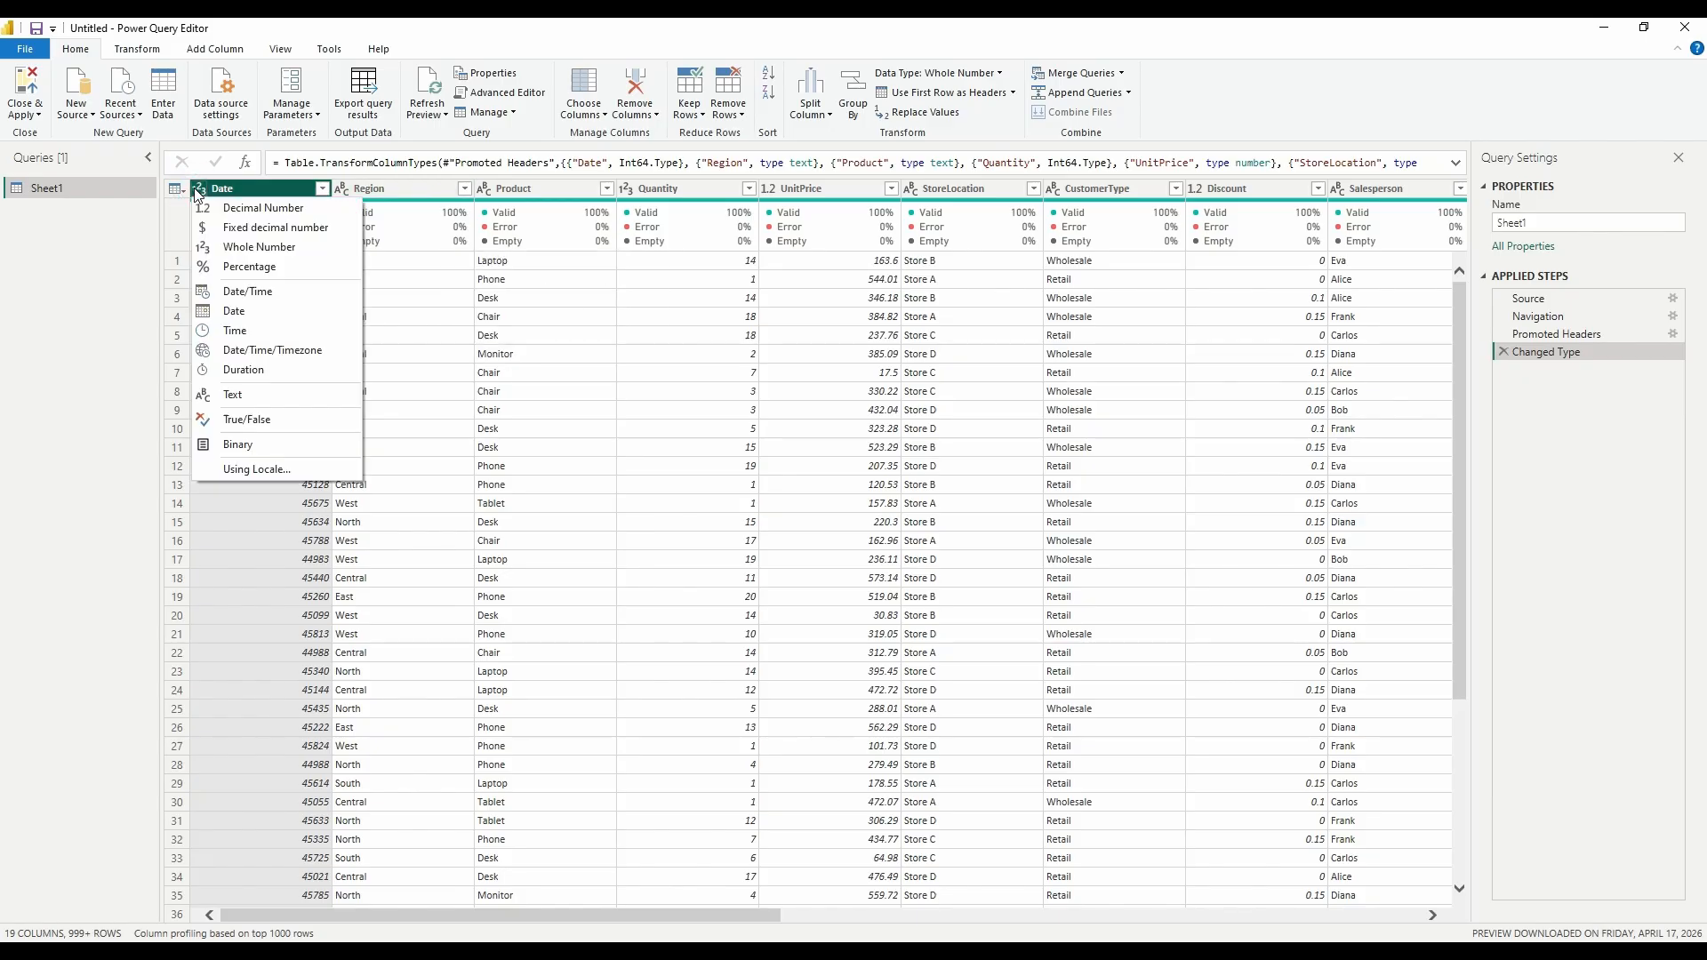
left_click(233, 311)
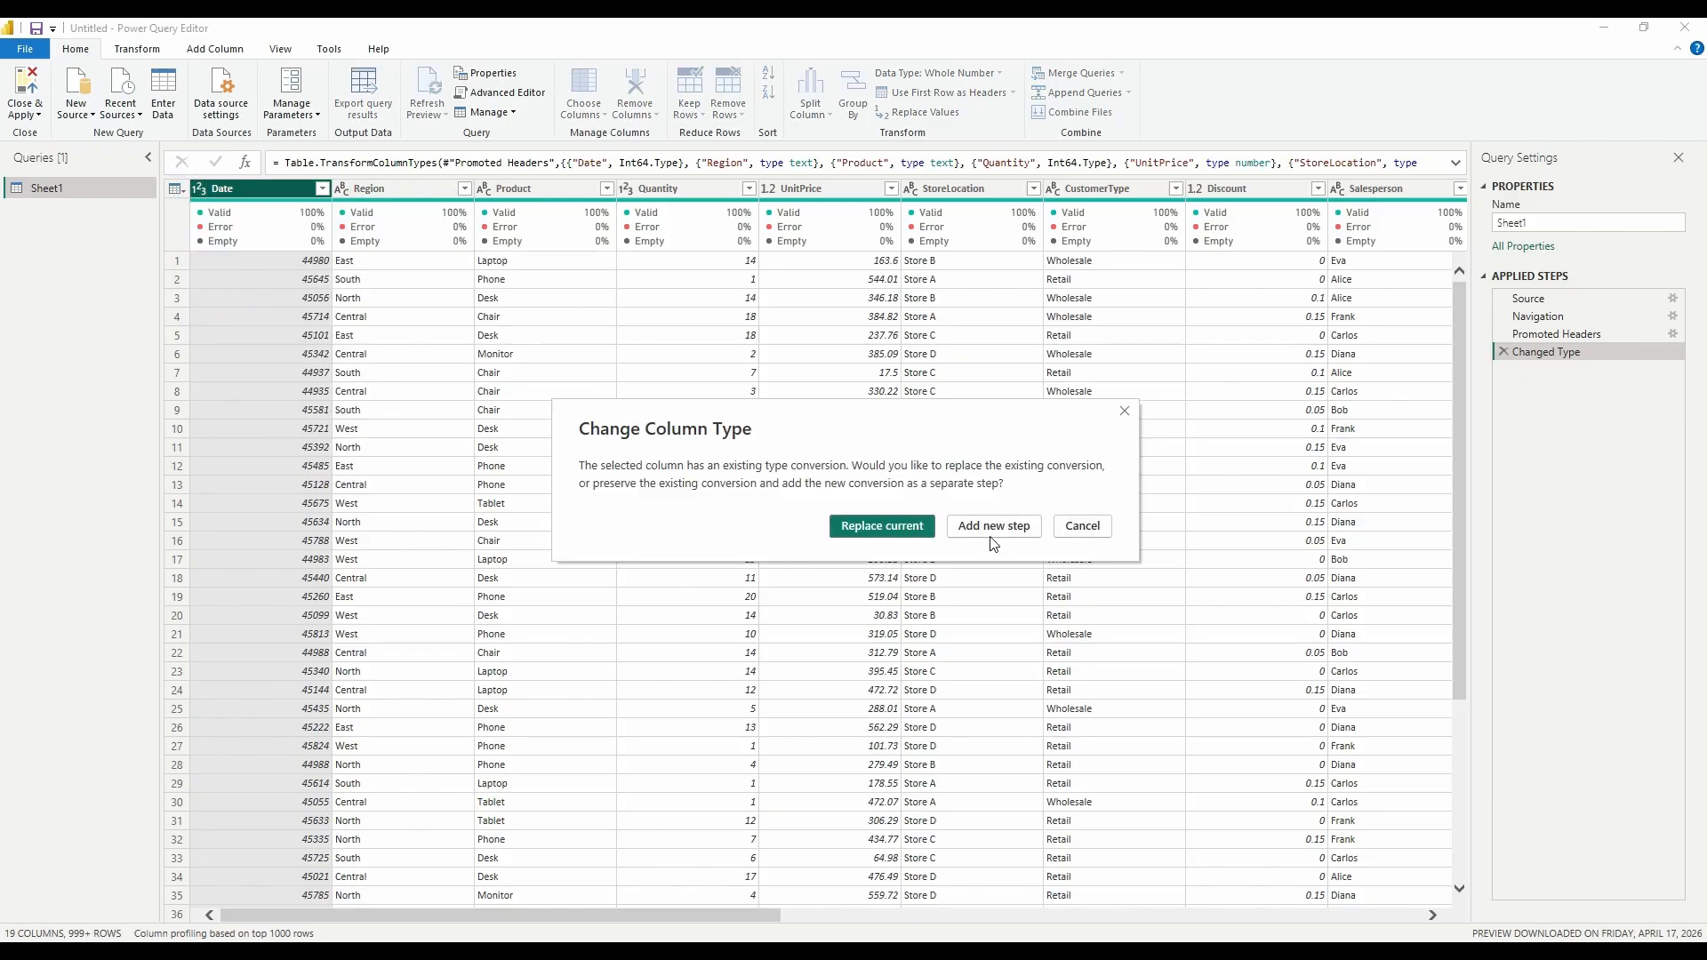
left_click(992, 536)
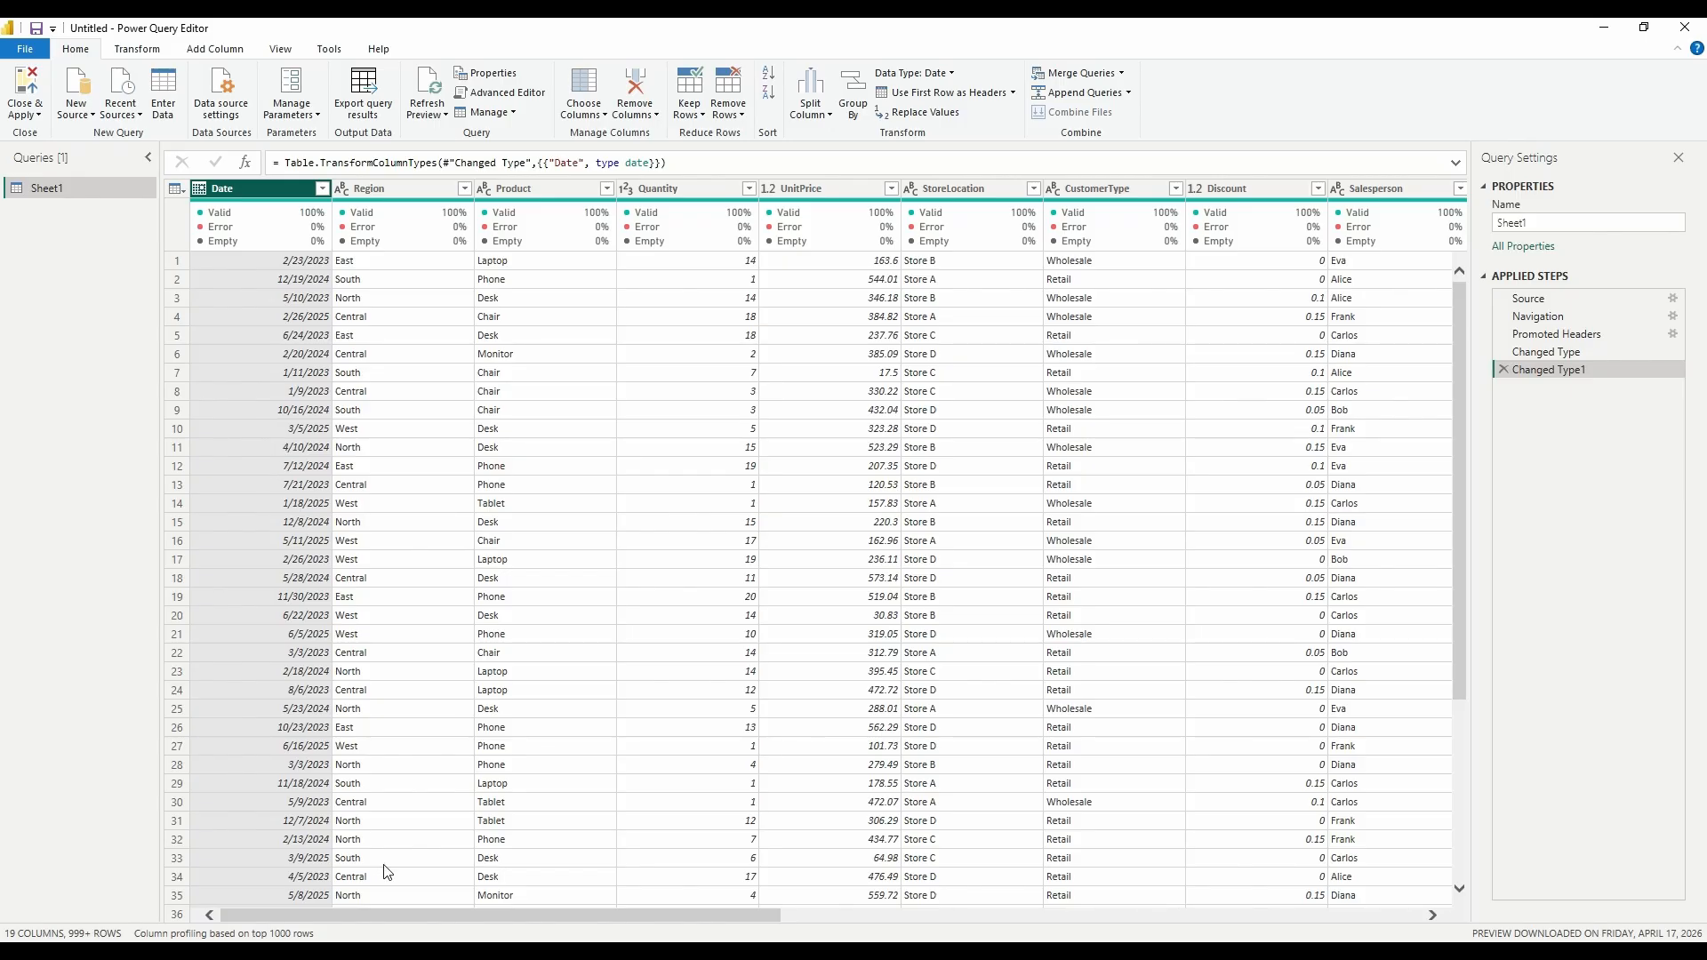
- Change the OrderDate and DeliveryDate column types to Date
left_click_drag(412, 916, 1131, 930)
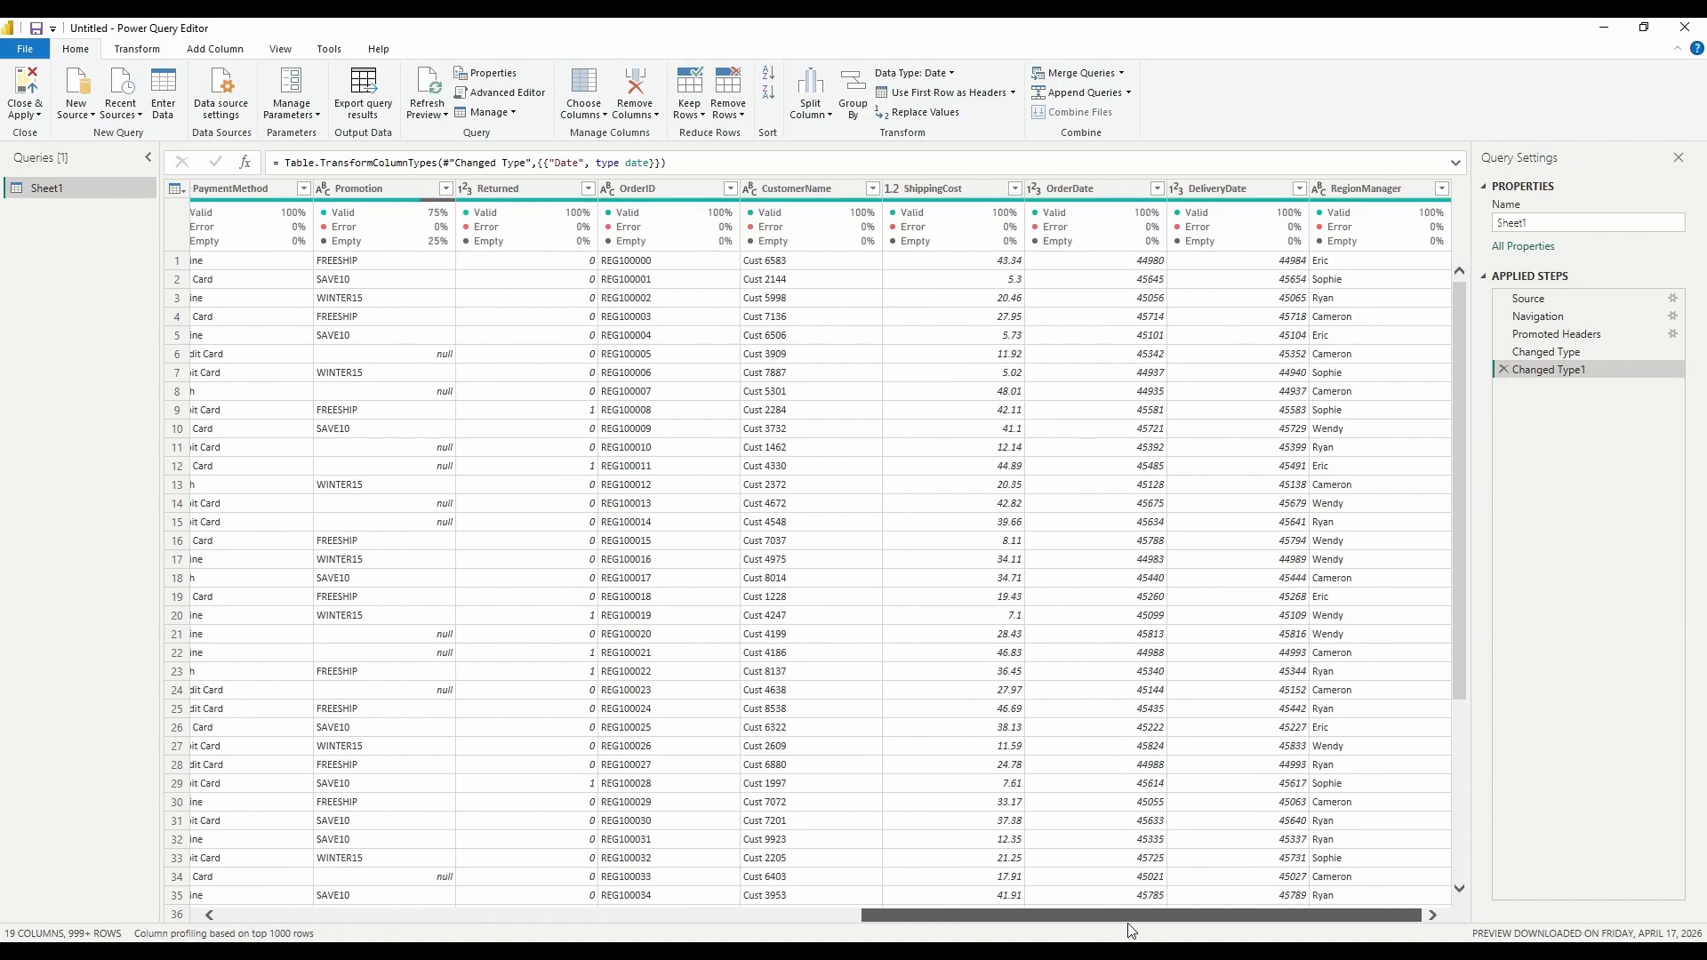
left_click(1081, 308)
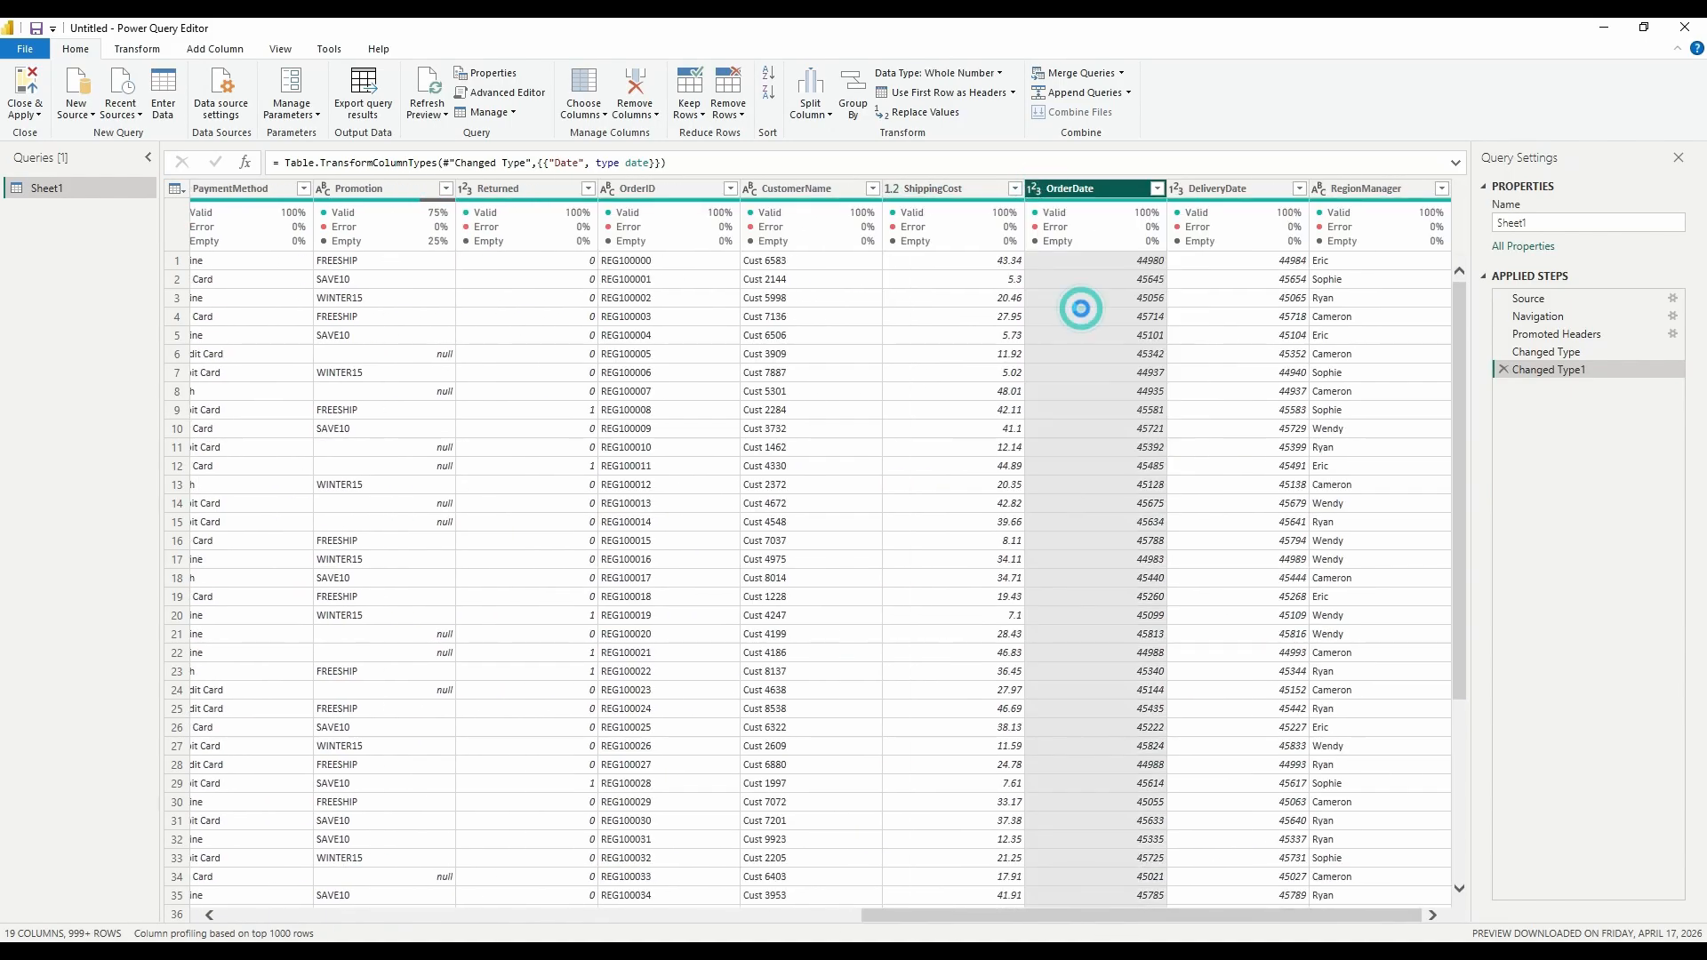
left_click(1191, 189)
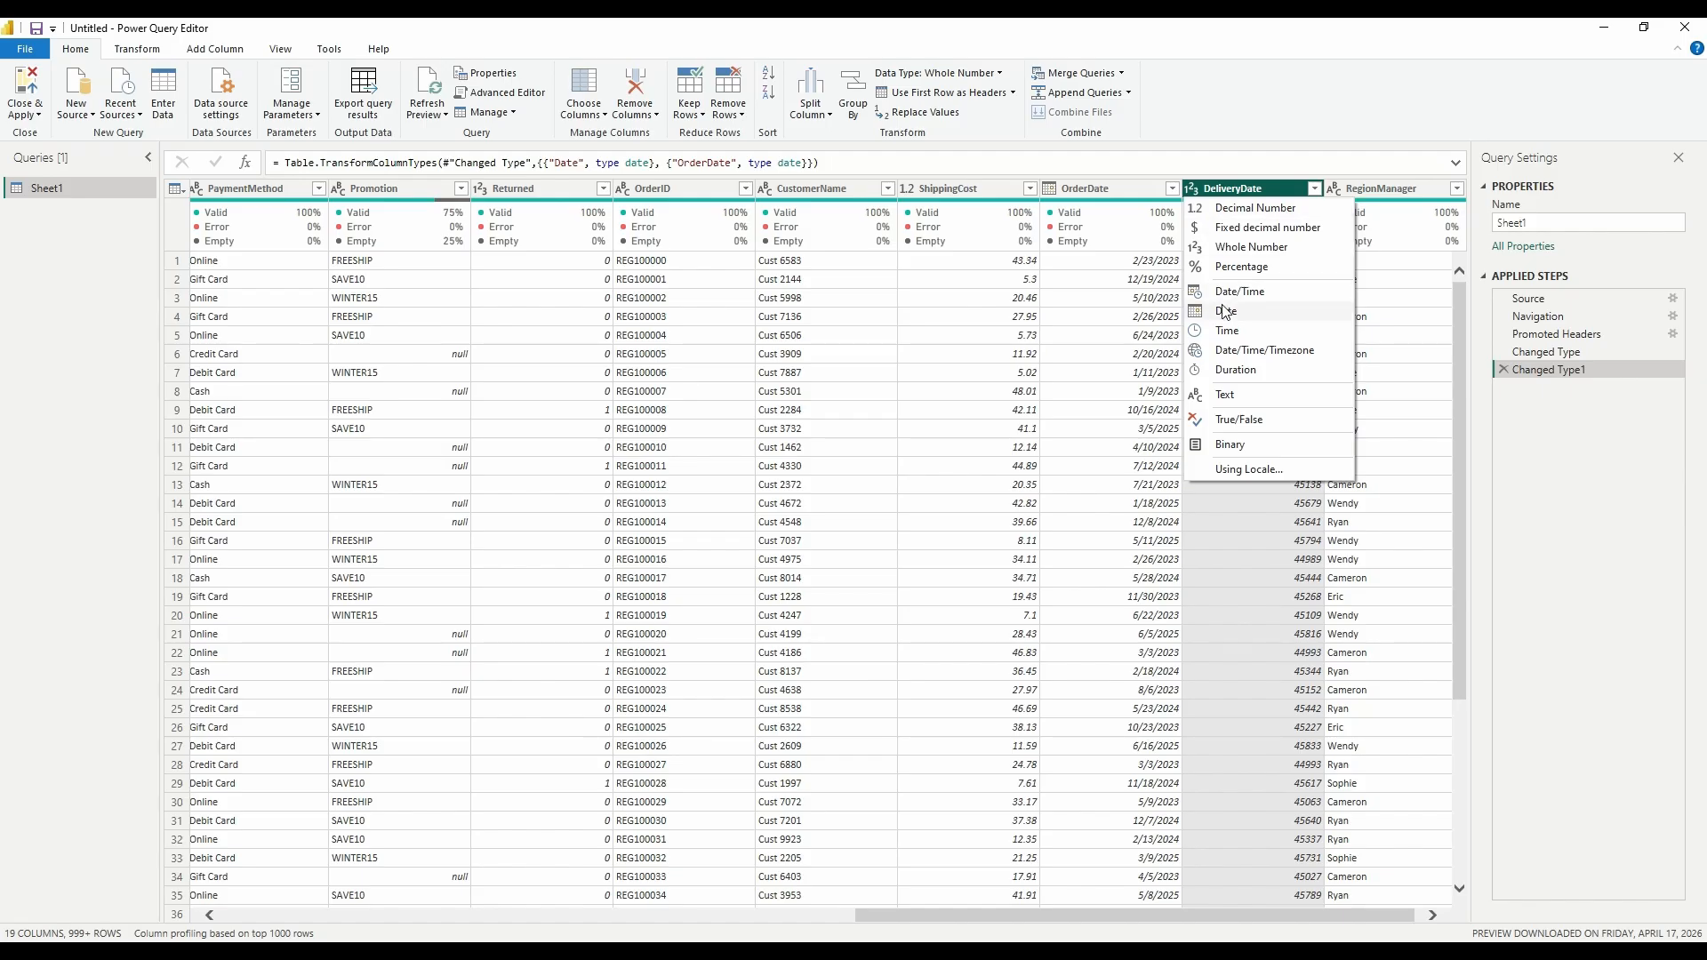
left_click(1225, 311)
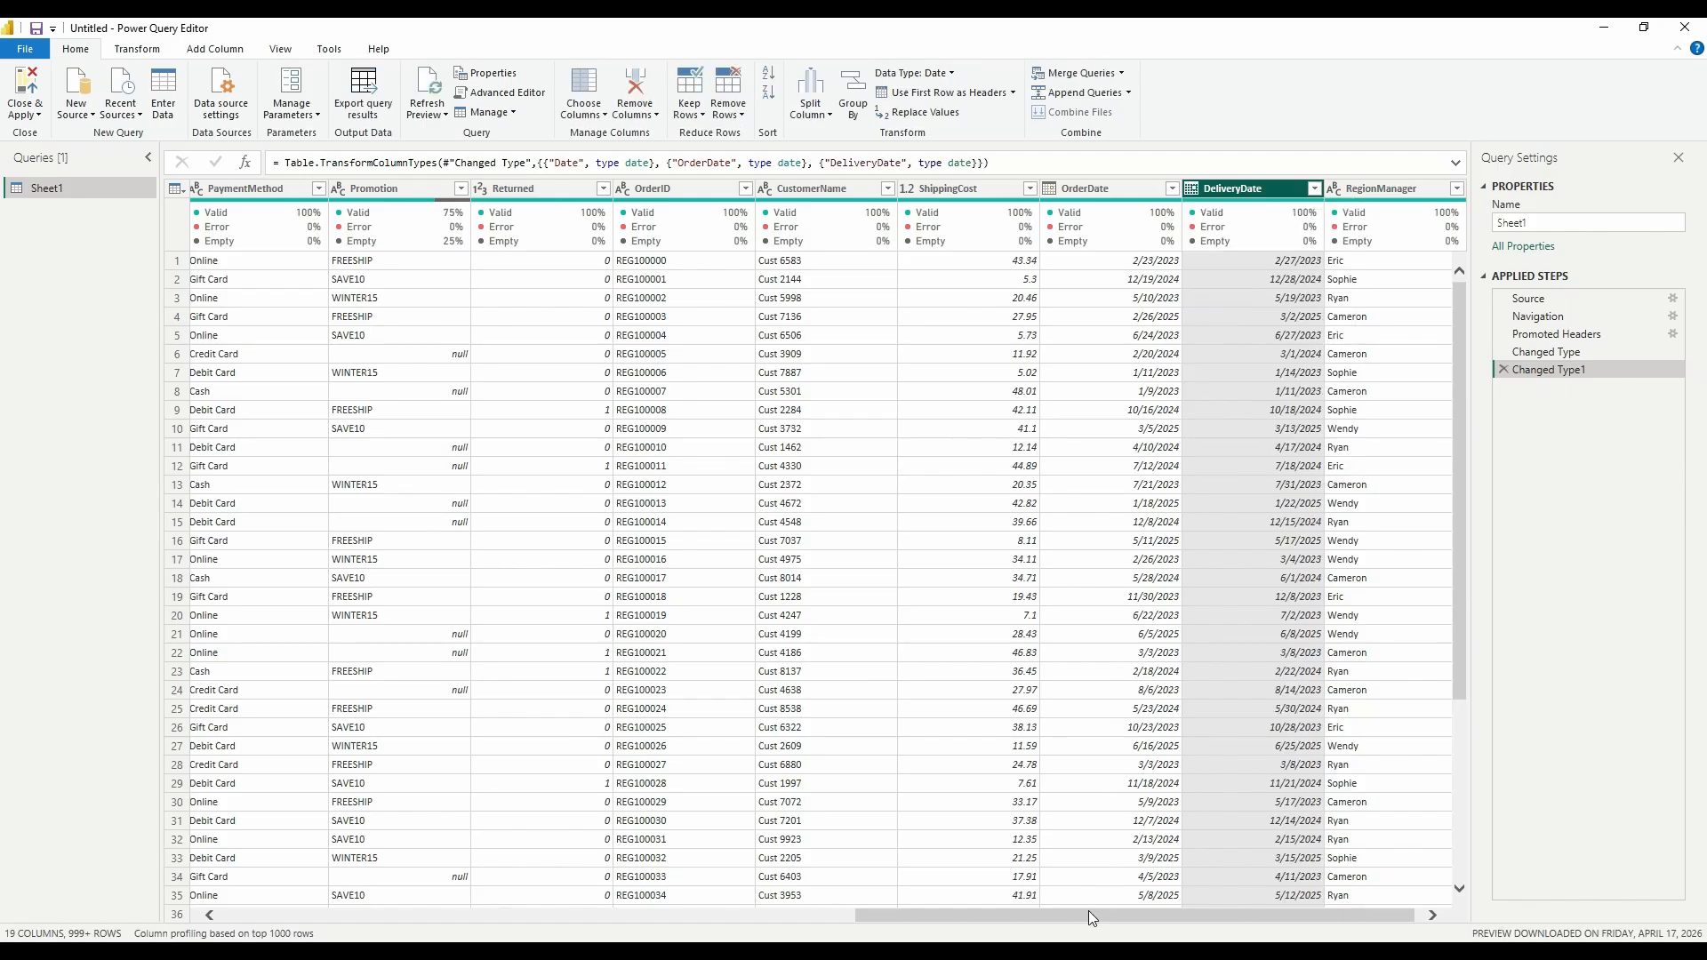
- Review the columns, then Close & Apply the query changes
left_click_drag(1088, 912, 456, 915)
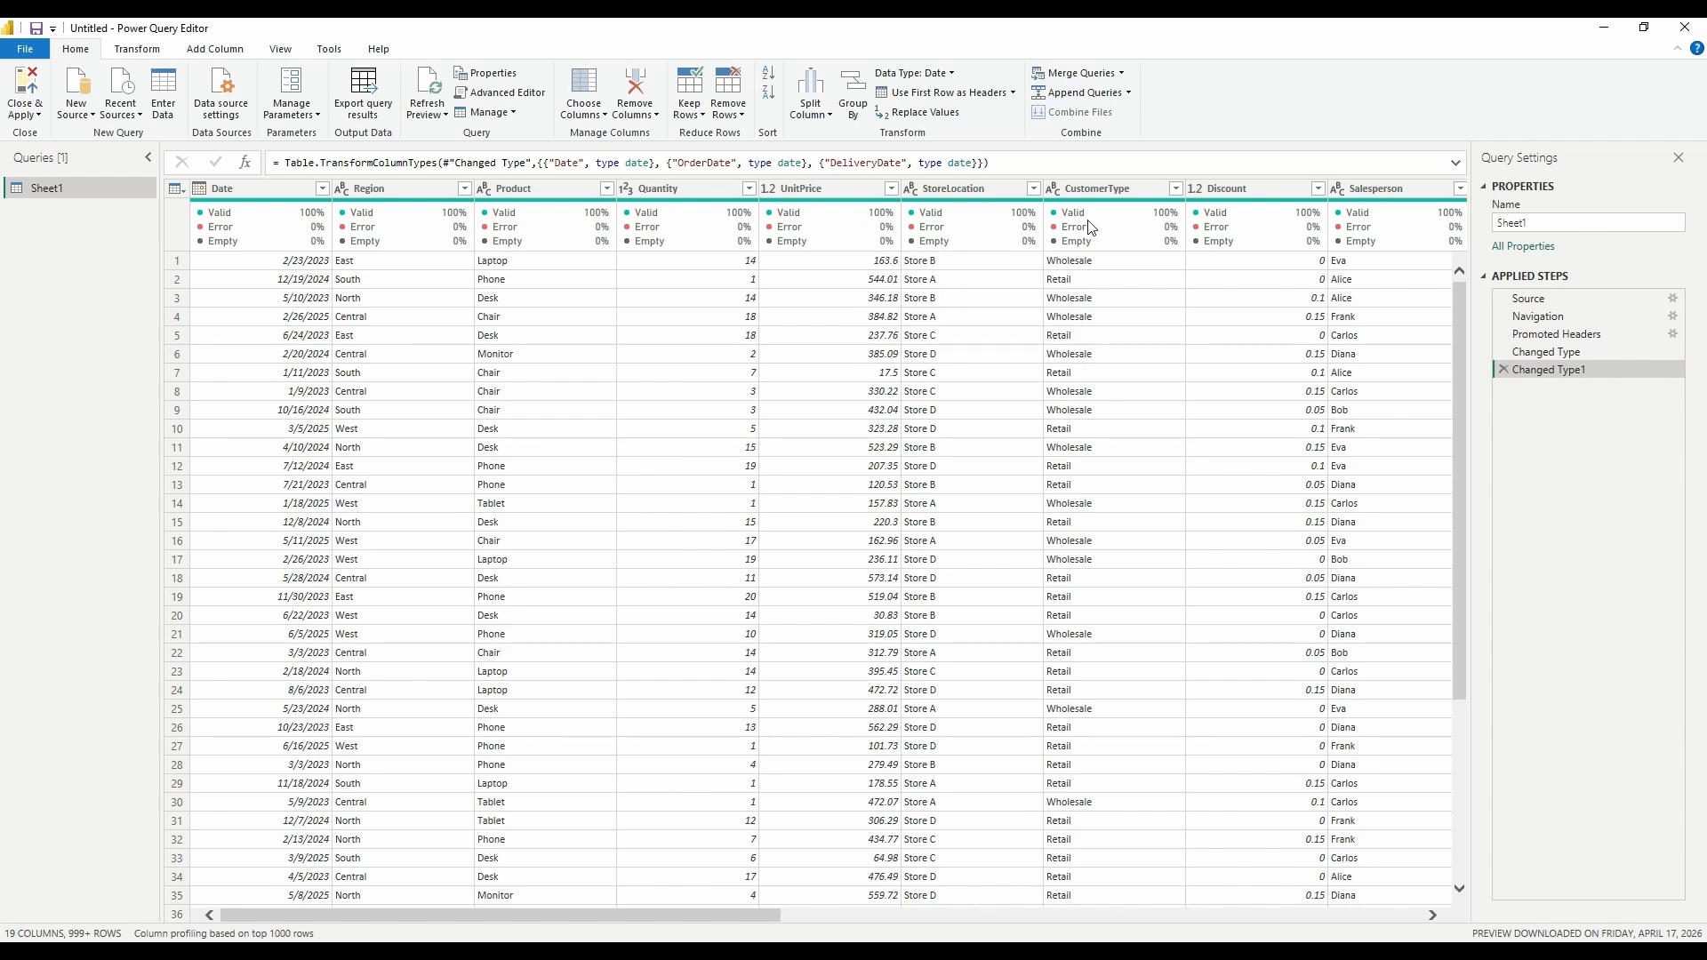
mouse_move(985, 238)
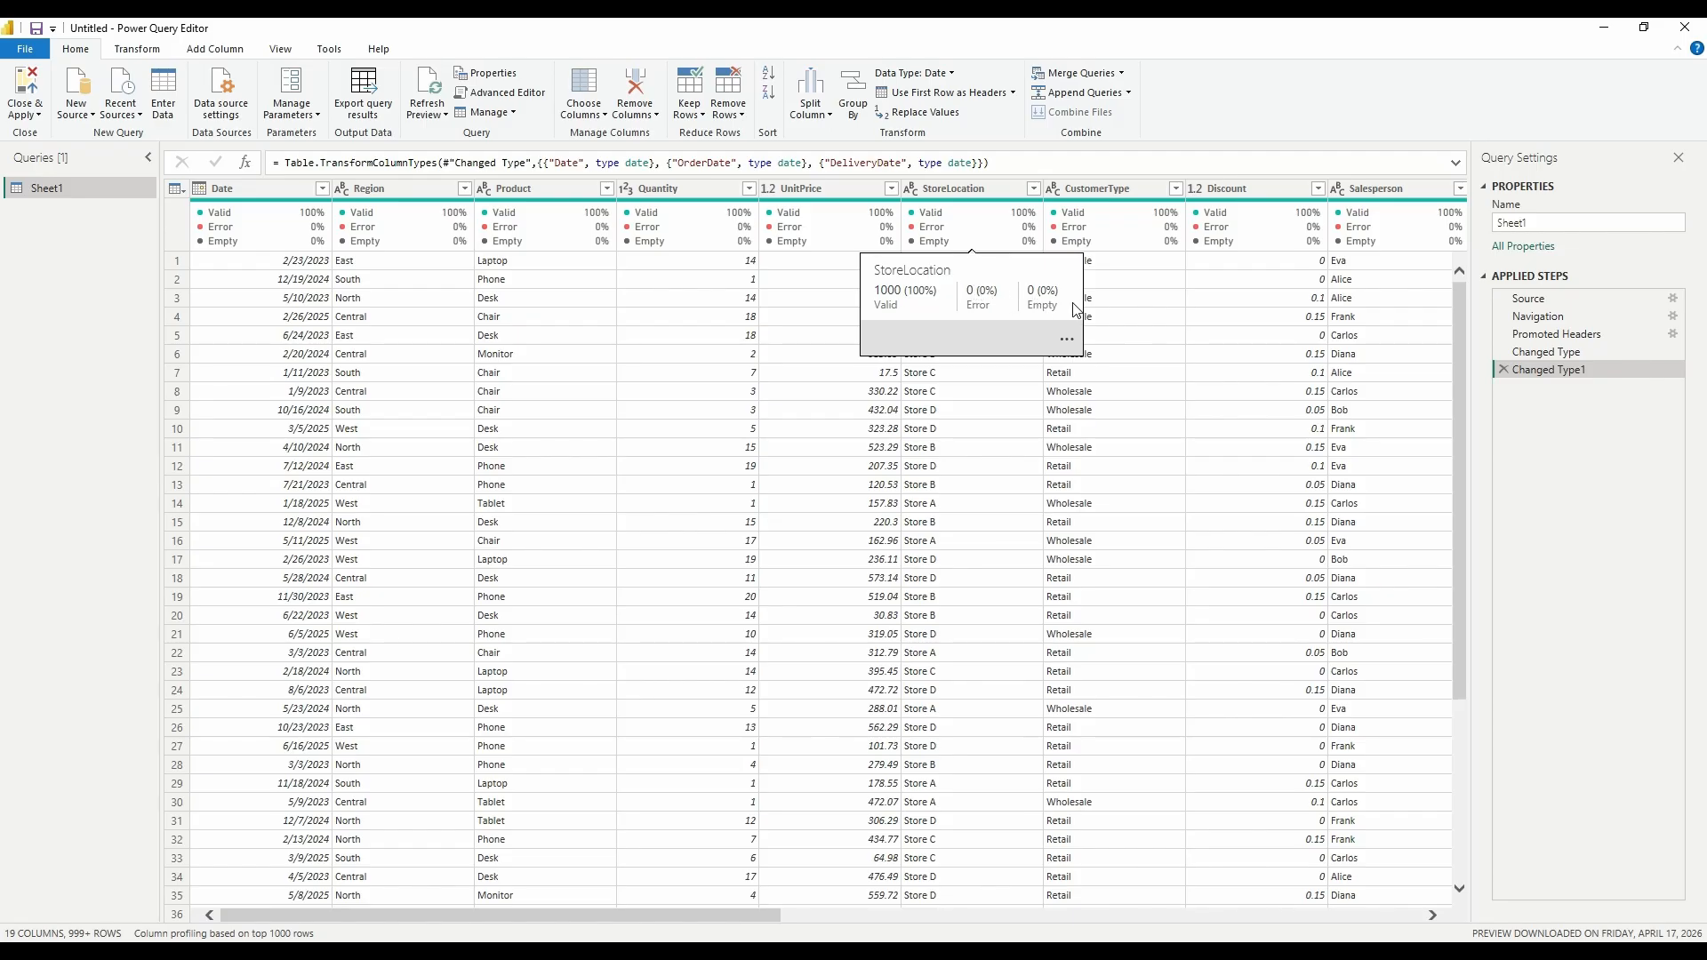
left_click_drag(626, 914, 953, 898)
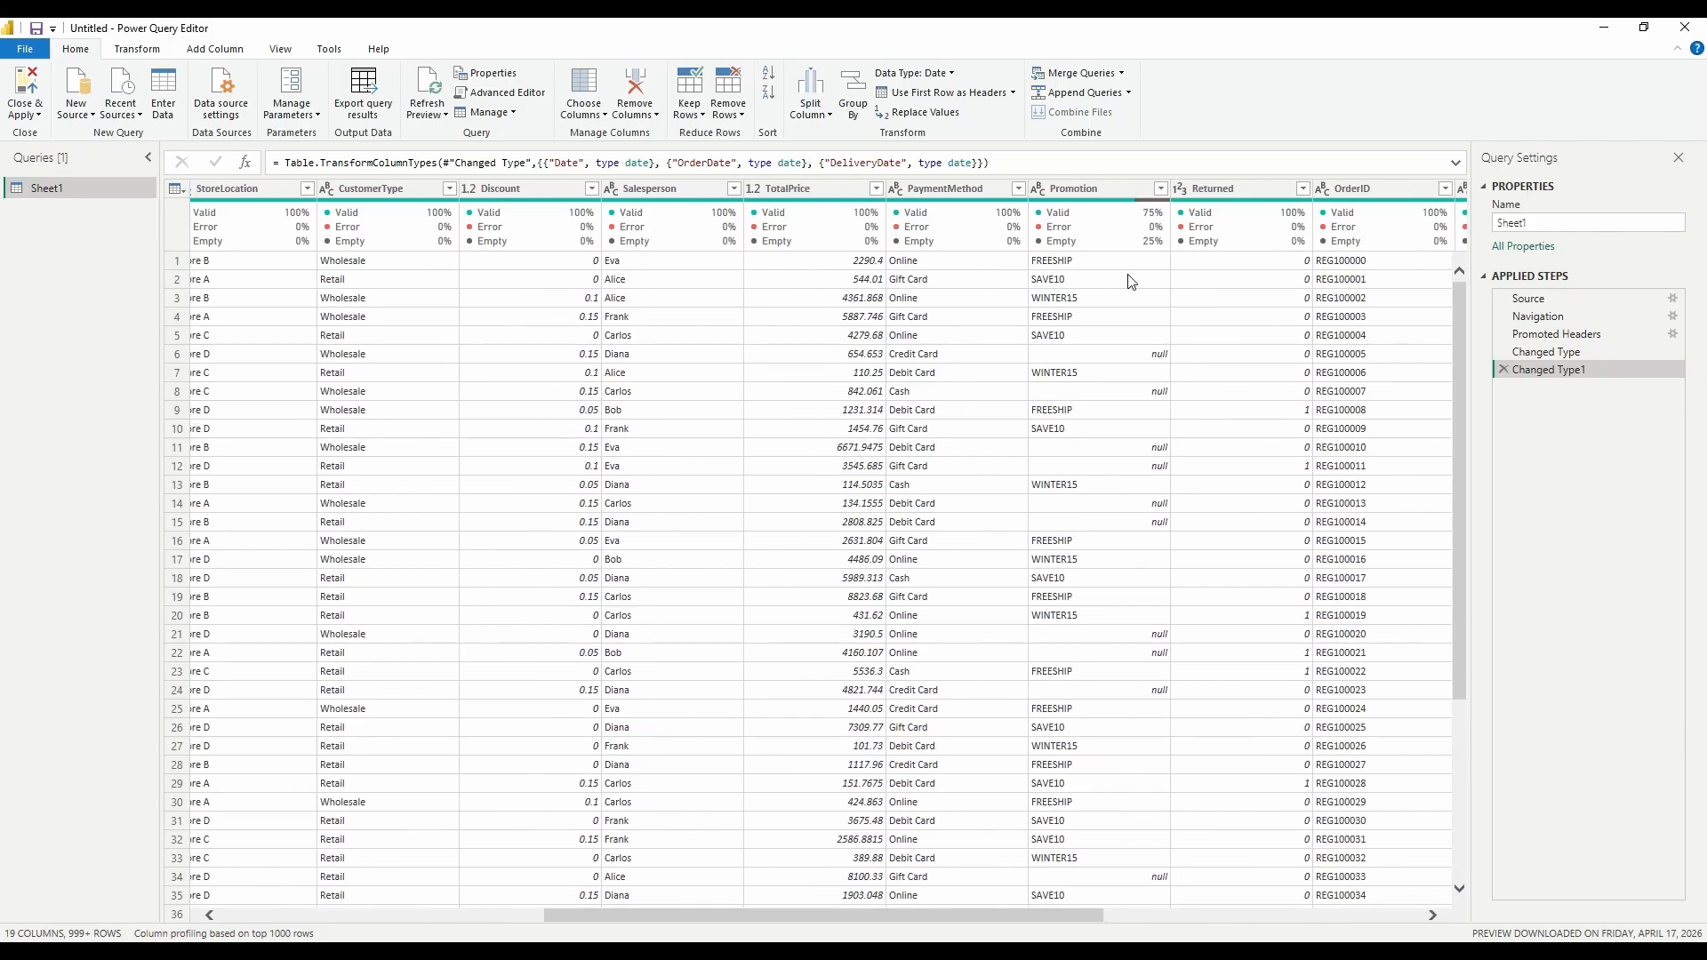
left_click_drag(1078, 914, 765, 914)
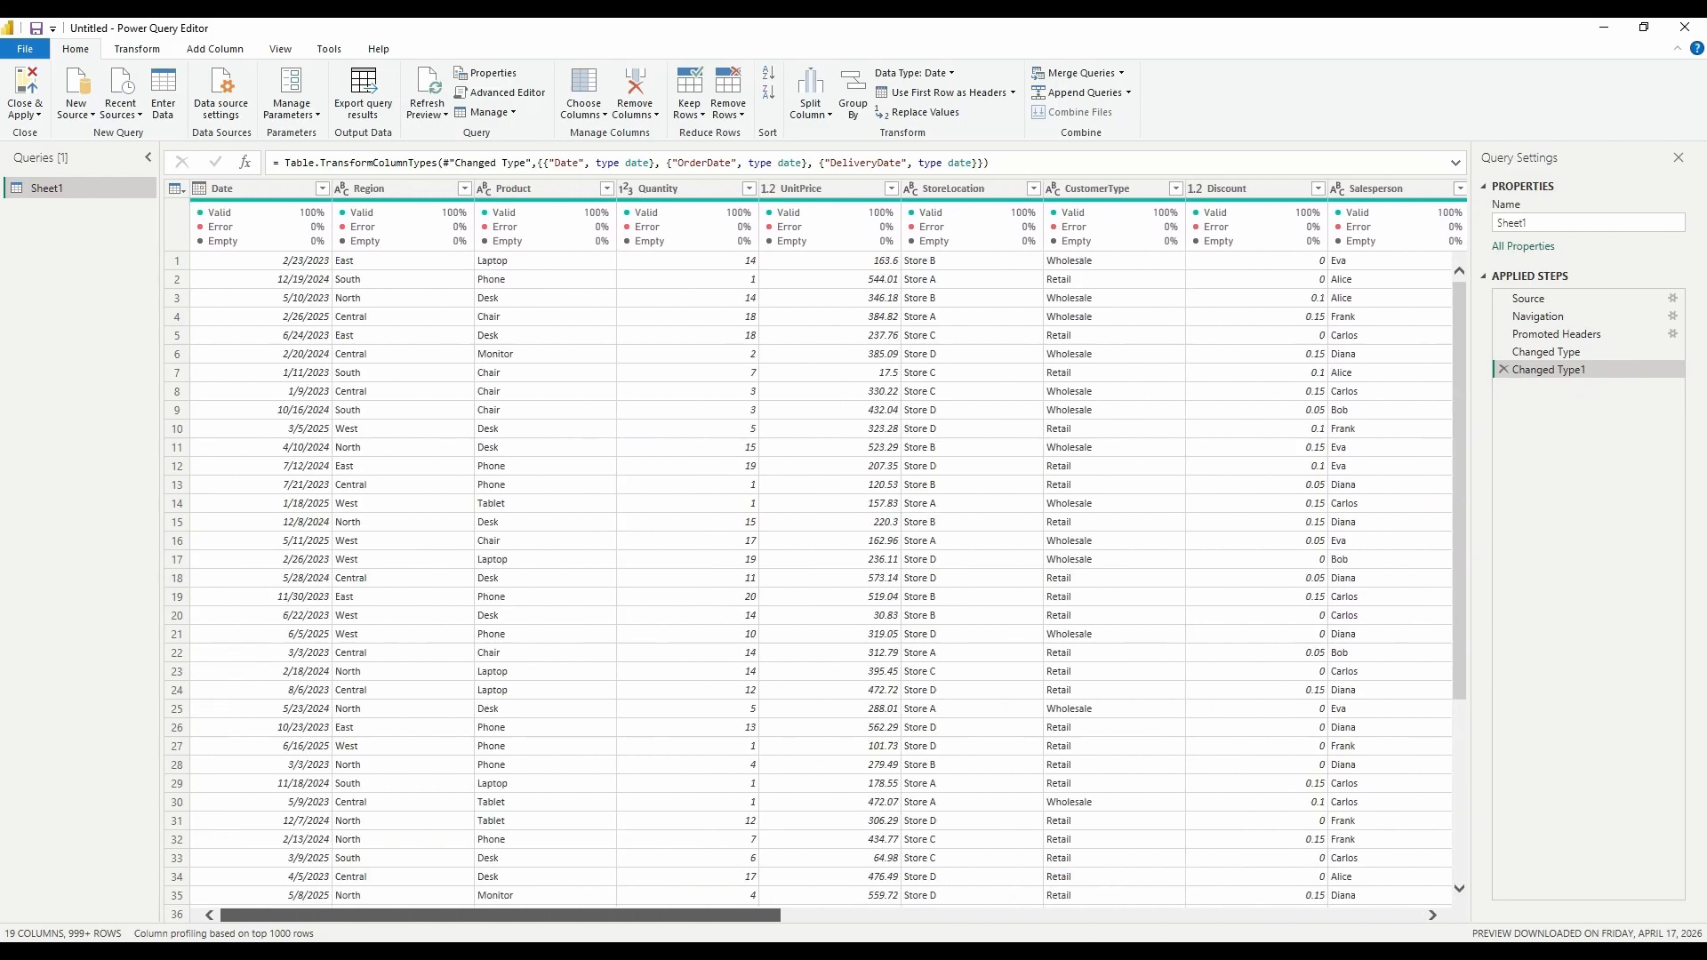
left_click(25, 86)
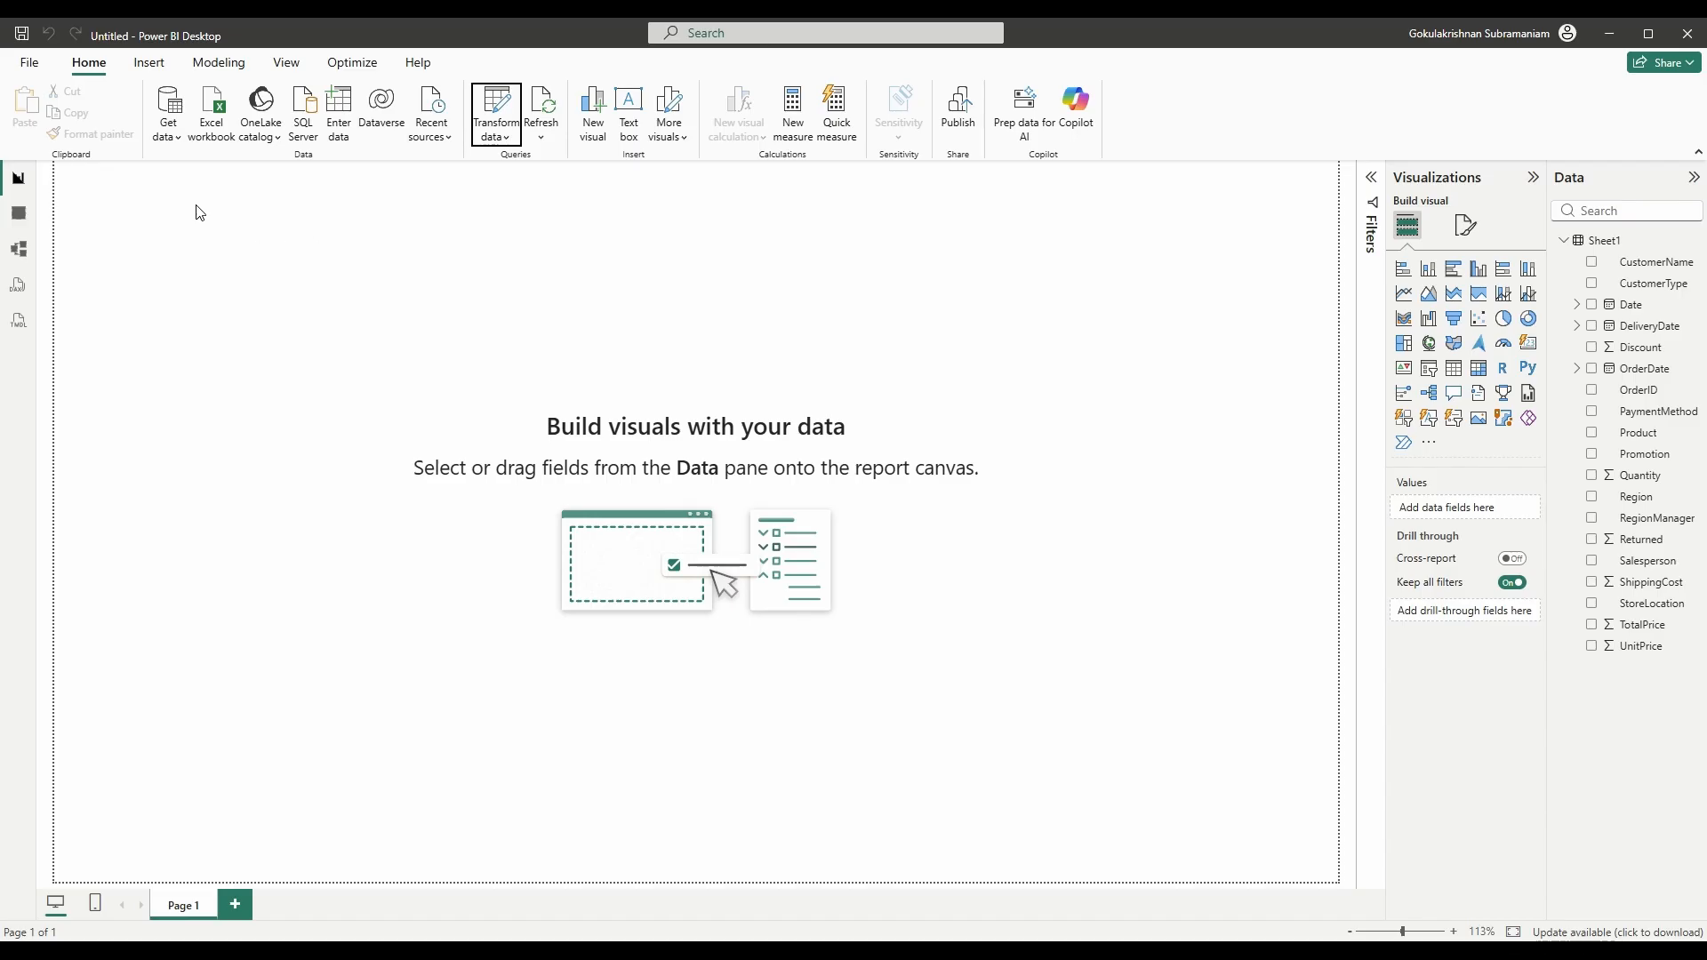
- Add a wide, centred 24-pt text box reading 'Sales Analysis Dashboard'
left_click(149, 64)
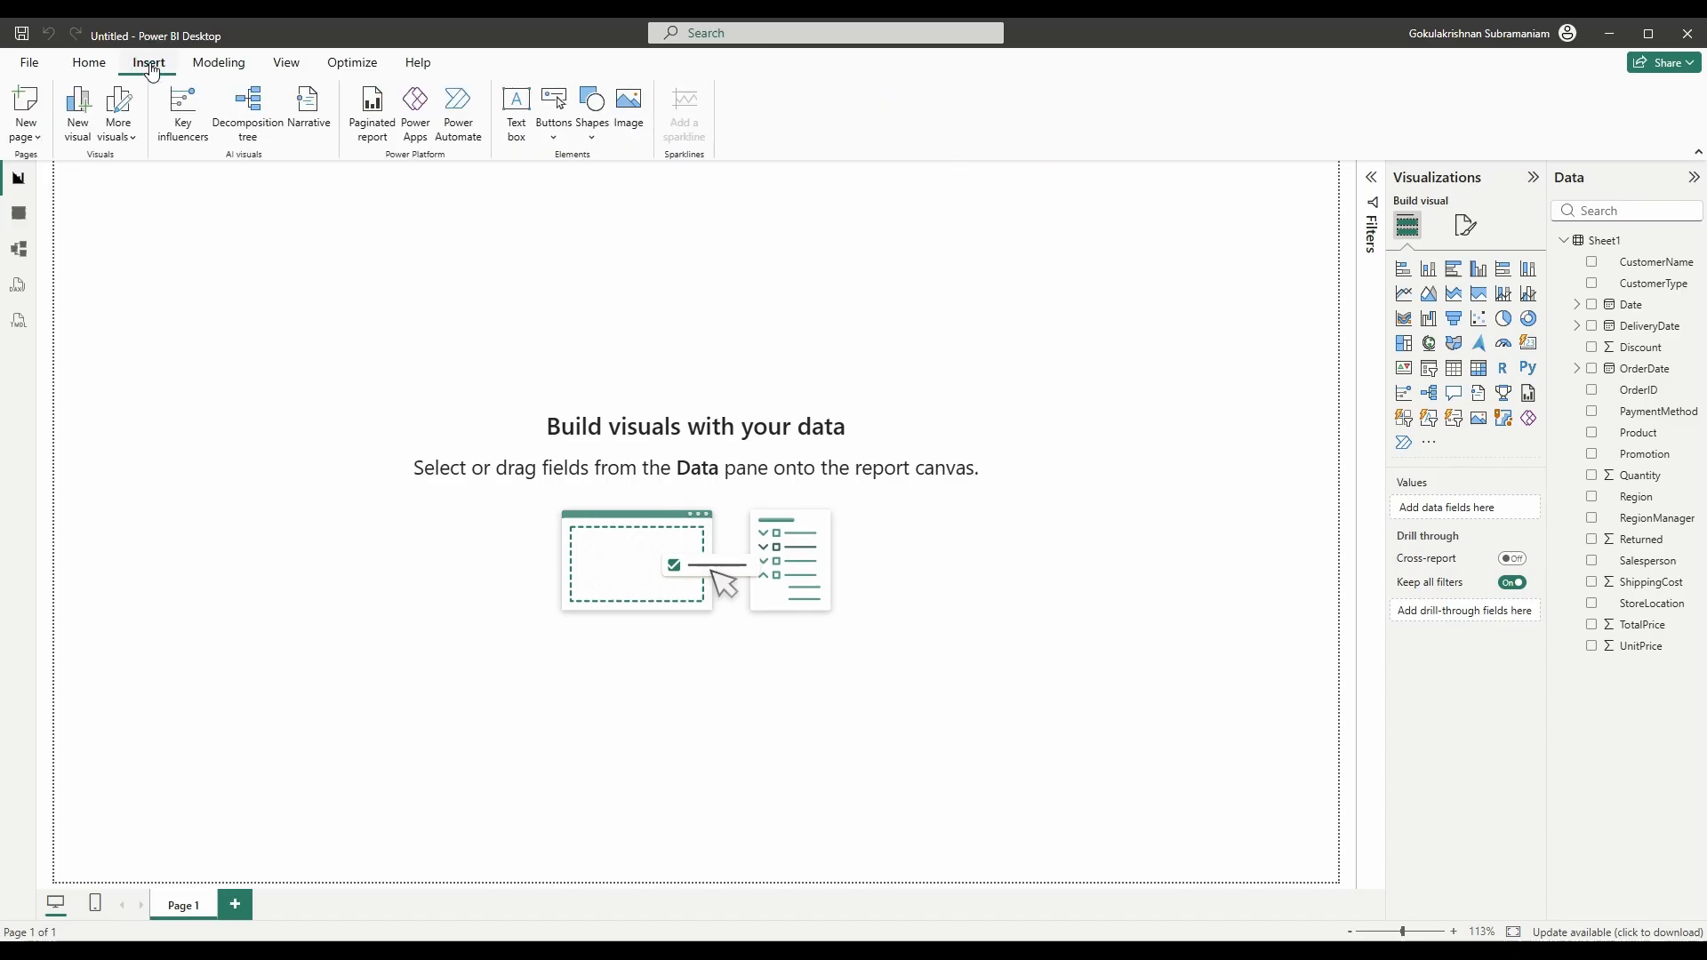
left_click(512, 109)
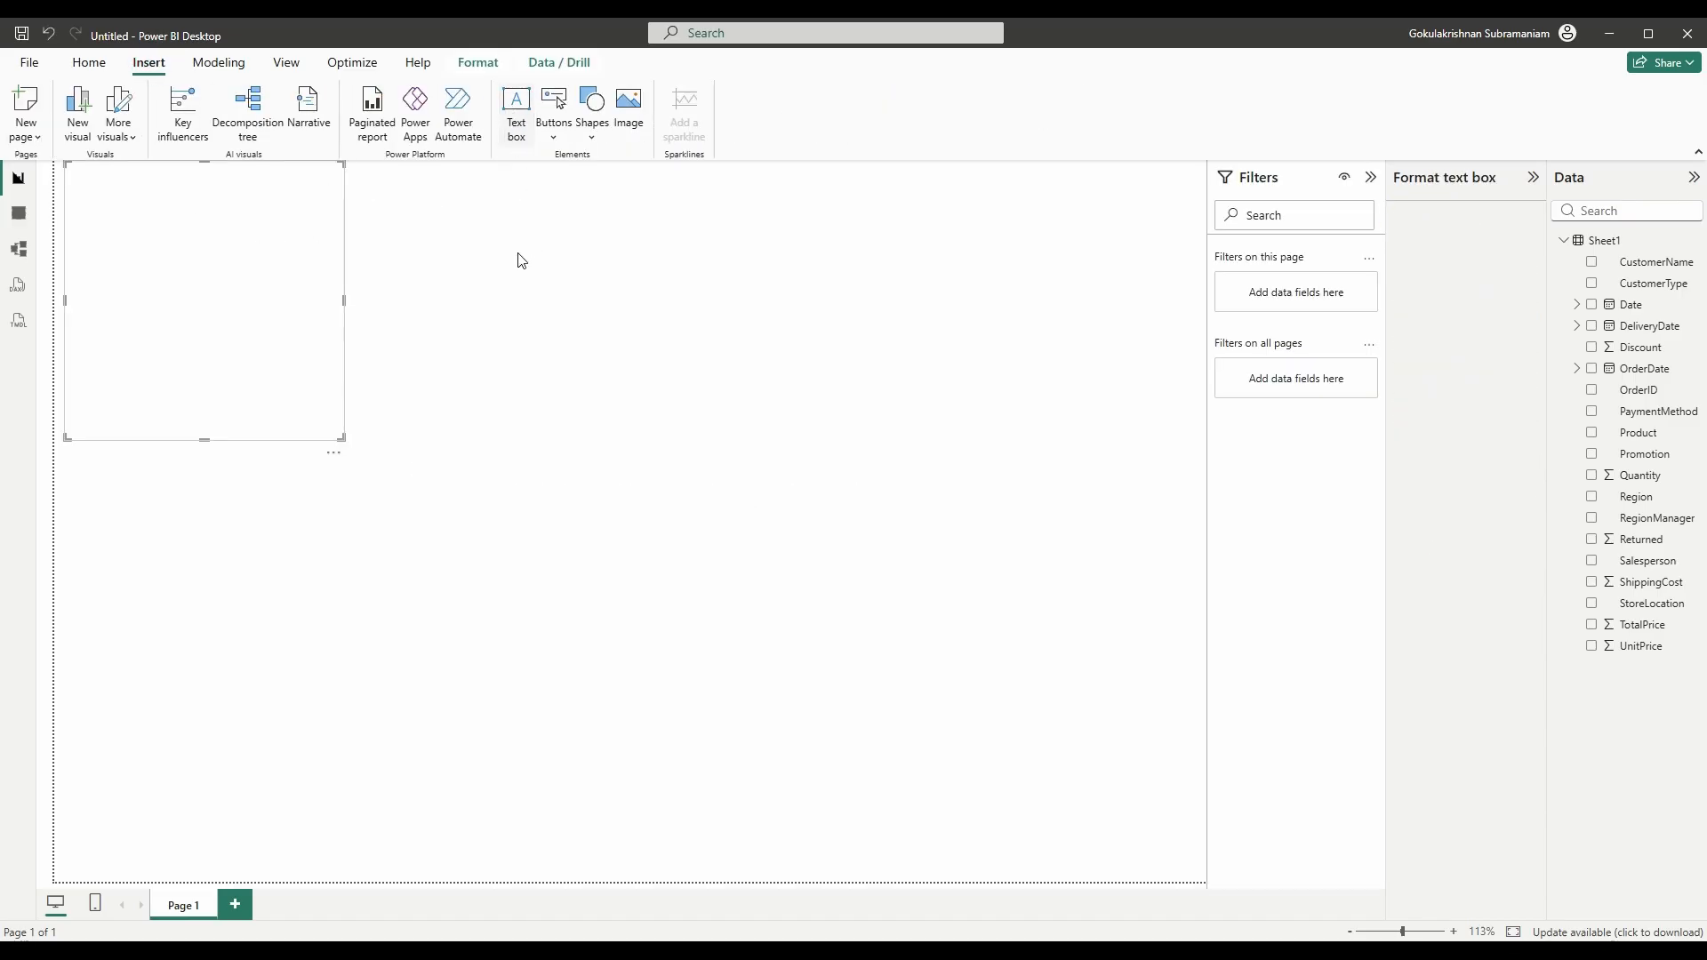
left_click_drag(296, 412, 1122, 251)
left_click(440, 305)
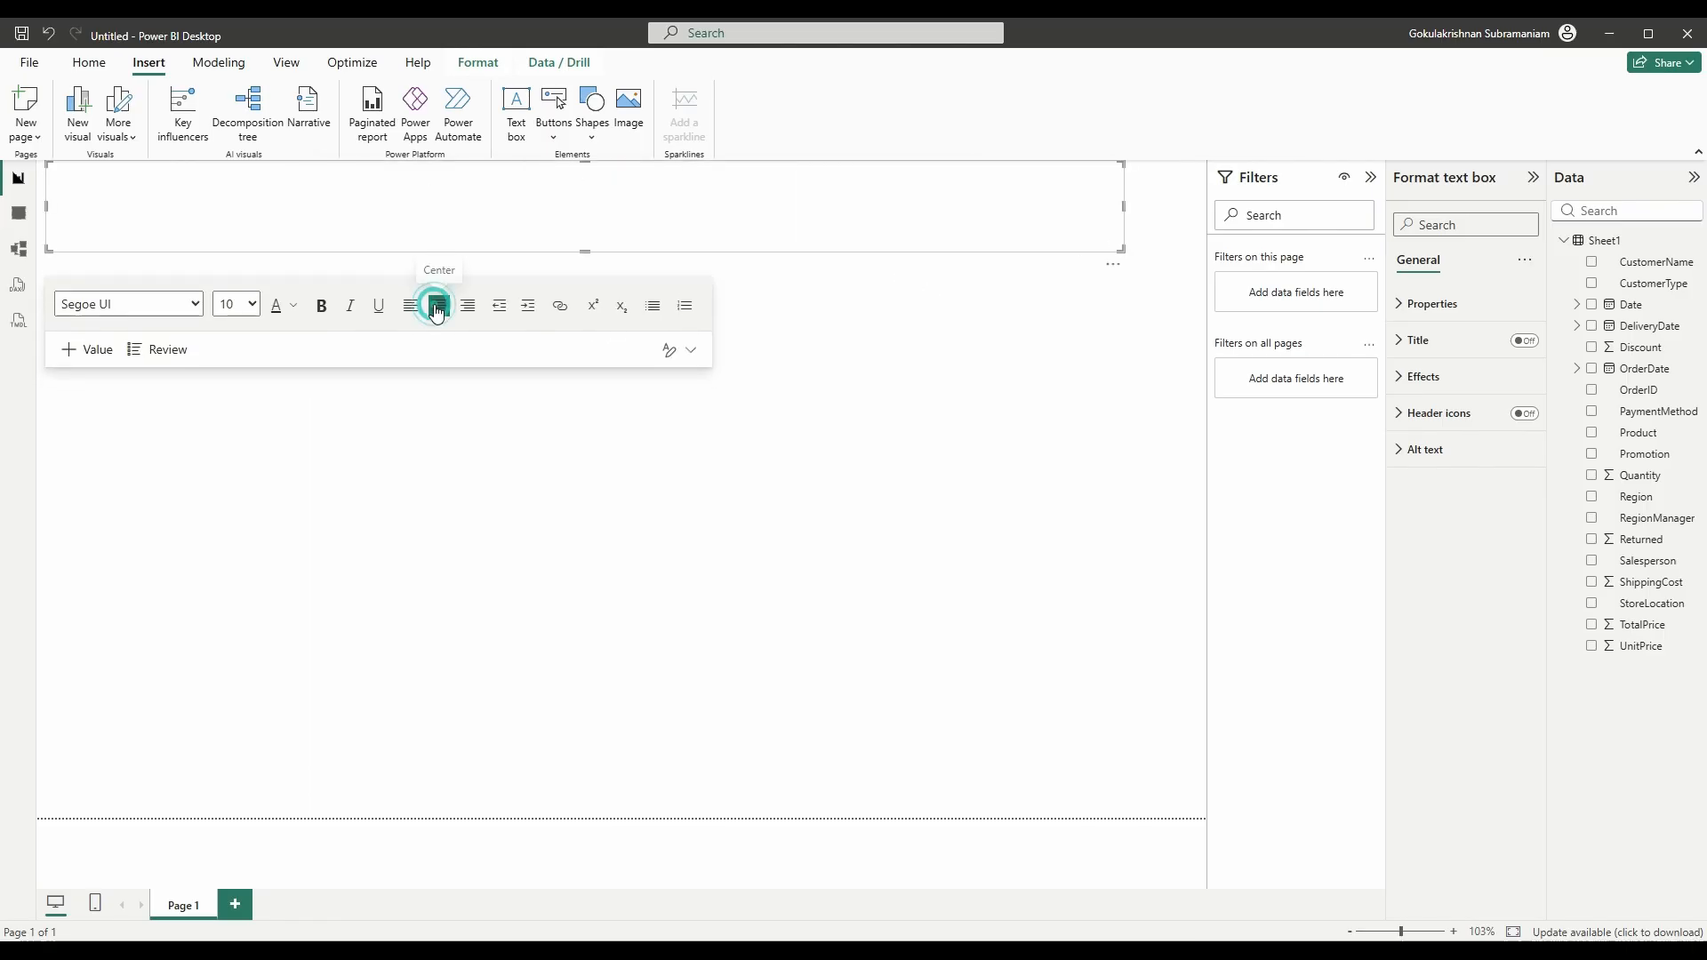
left_click(247, 304)
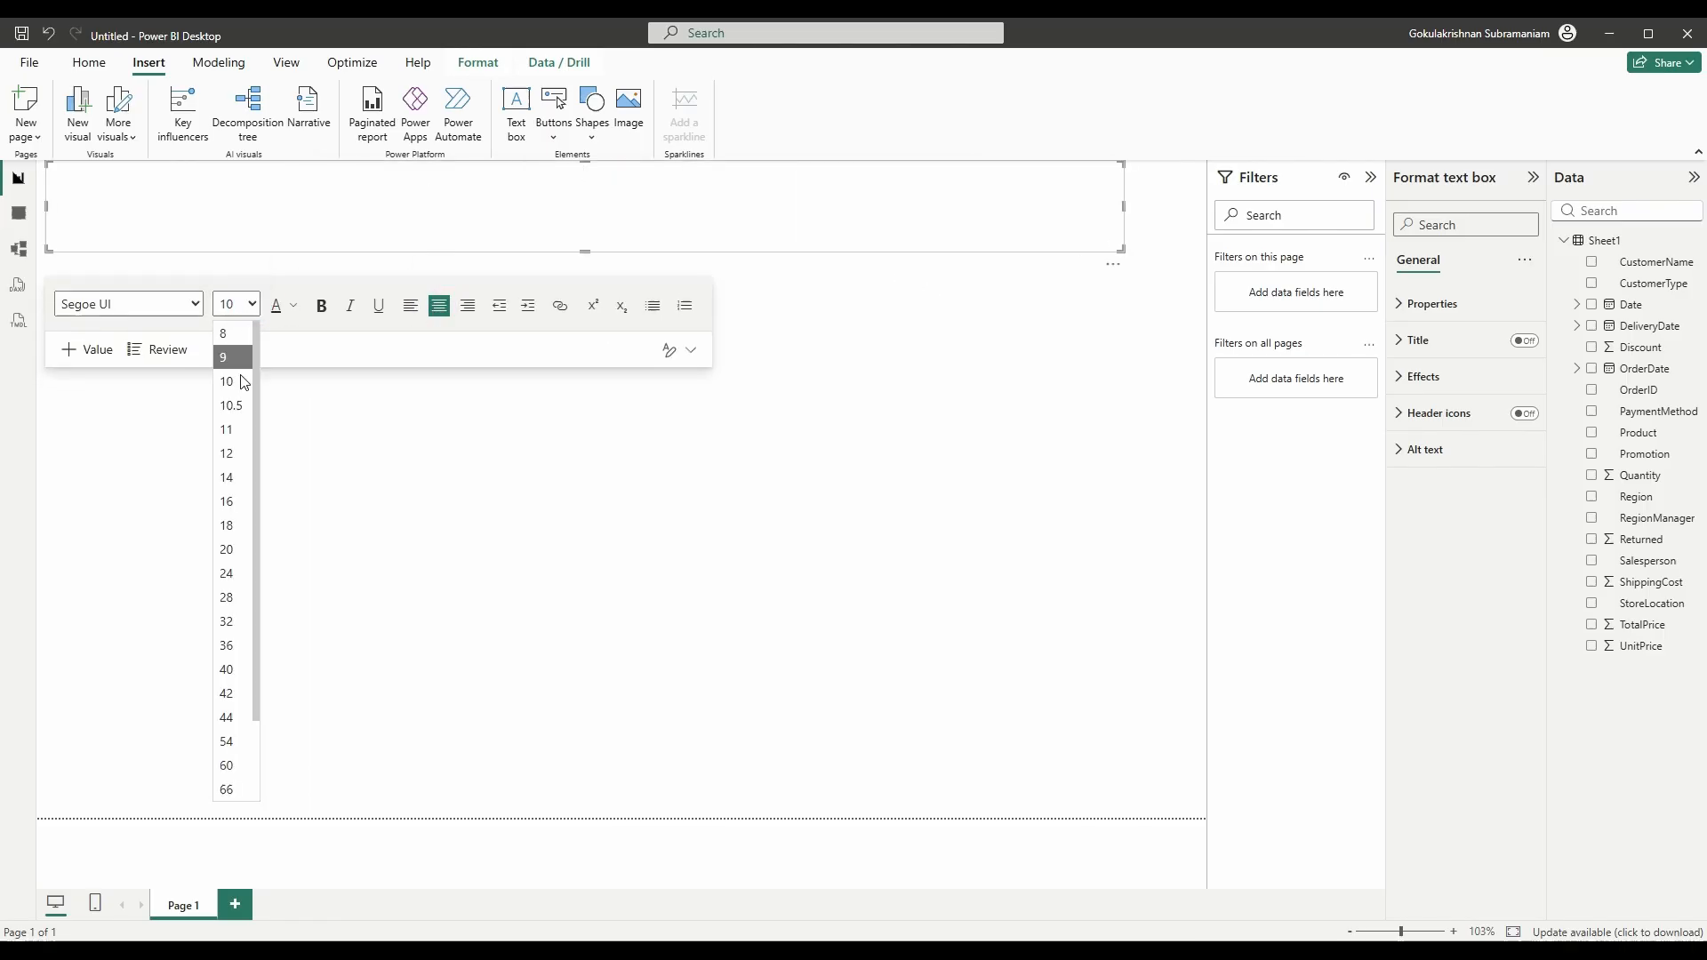
left_click(227, 573)
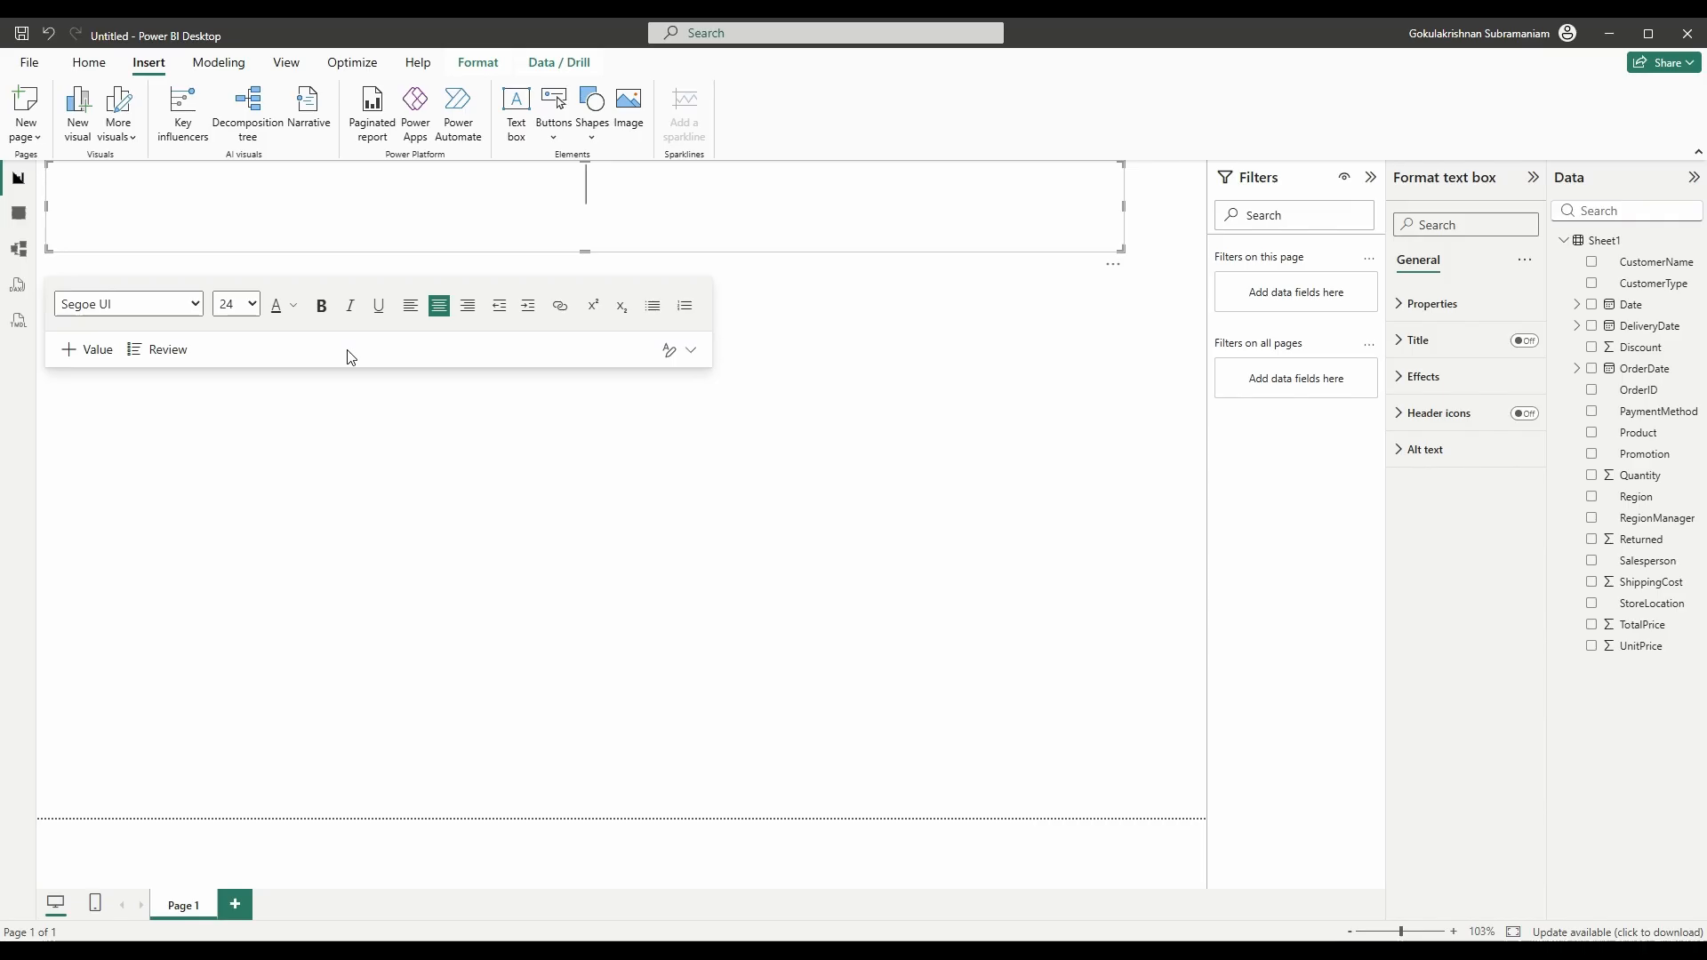
type("Sales Analysis ")
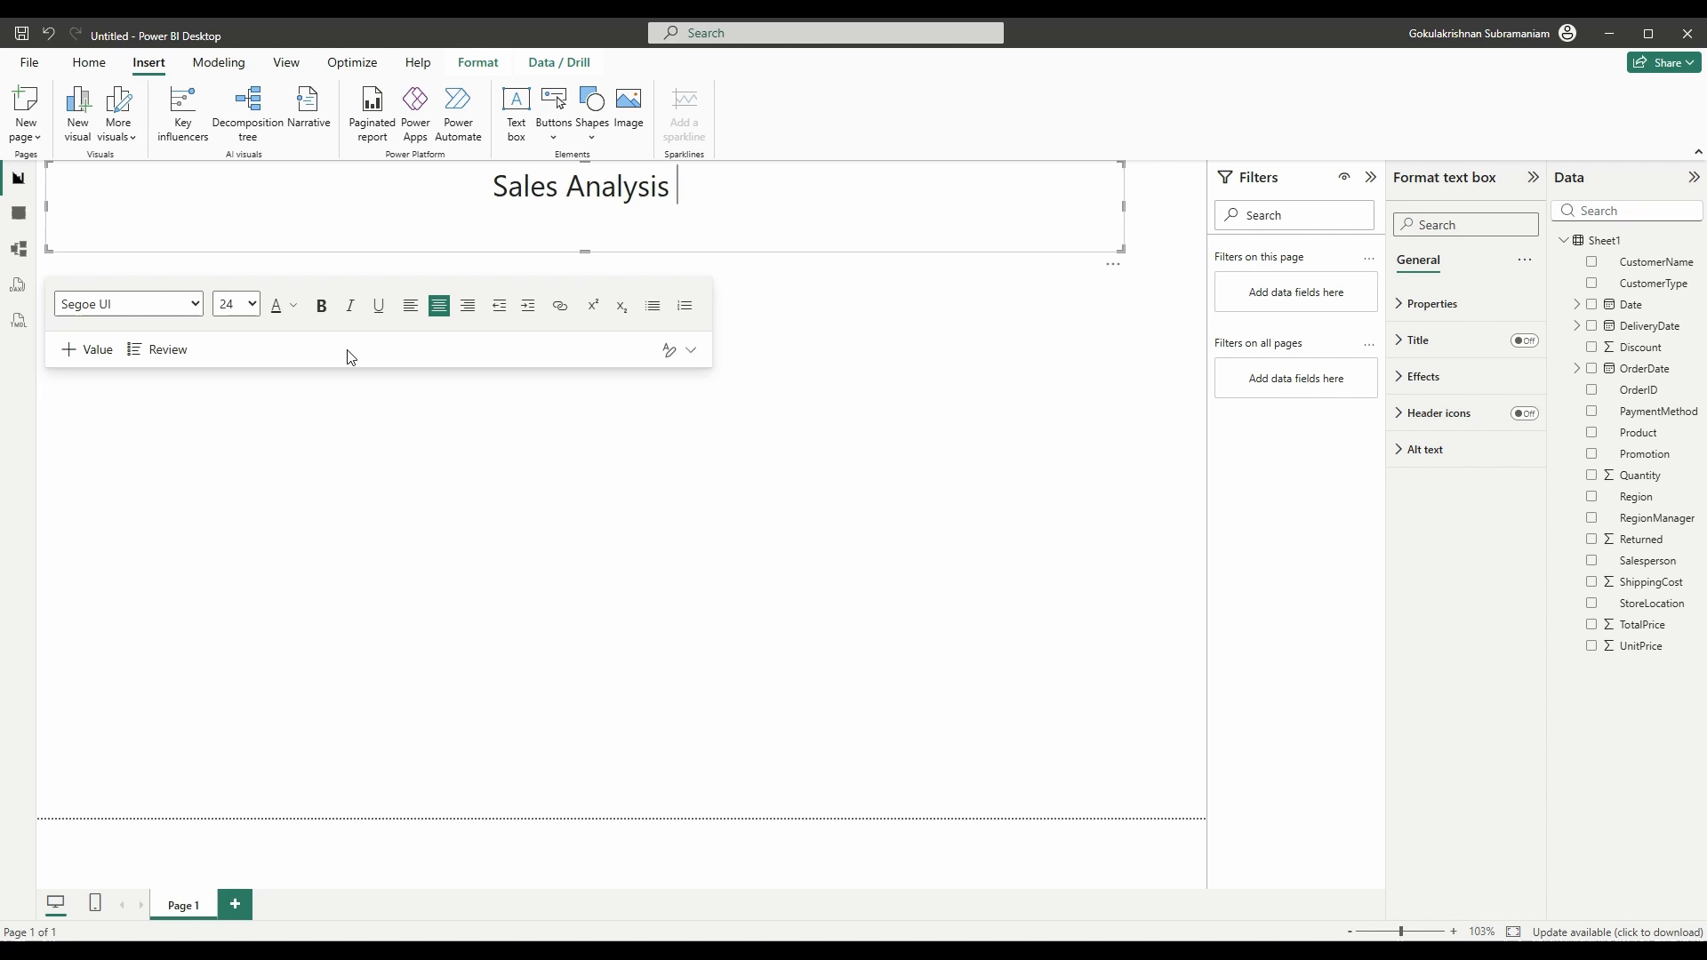
type("Dash")
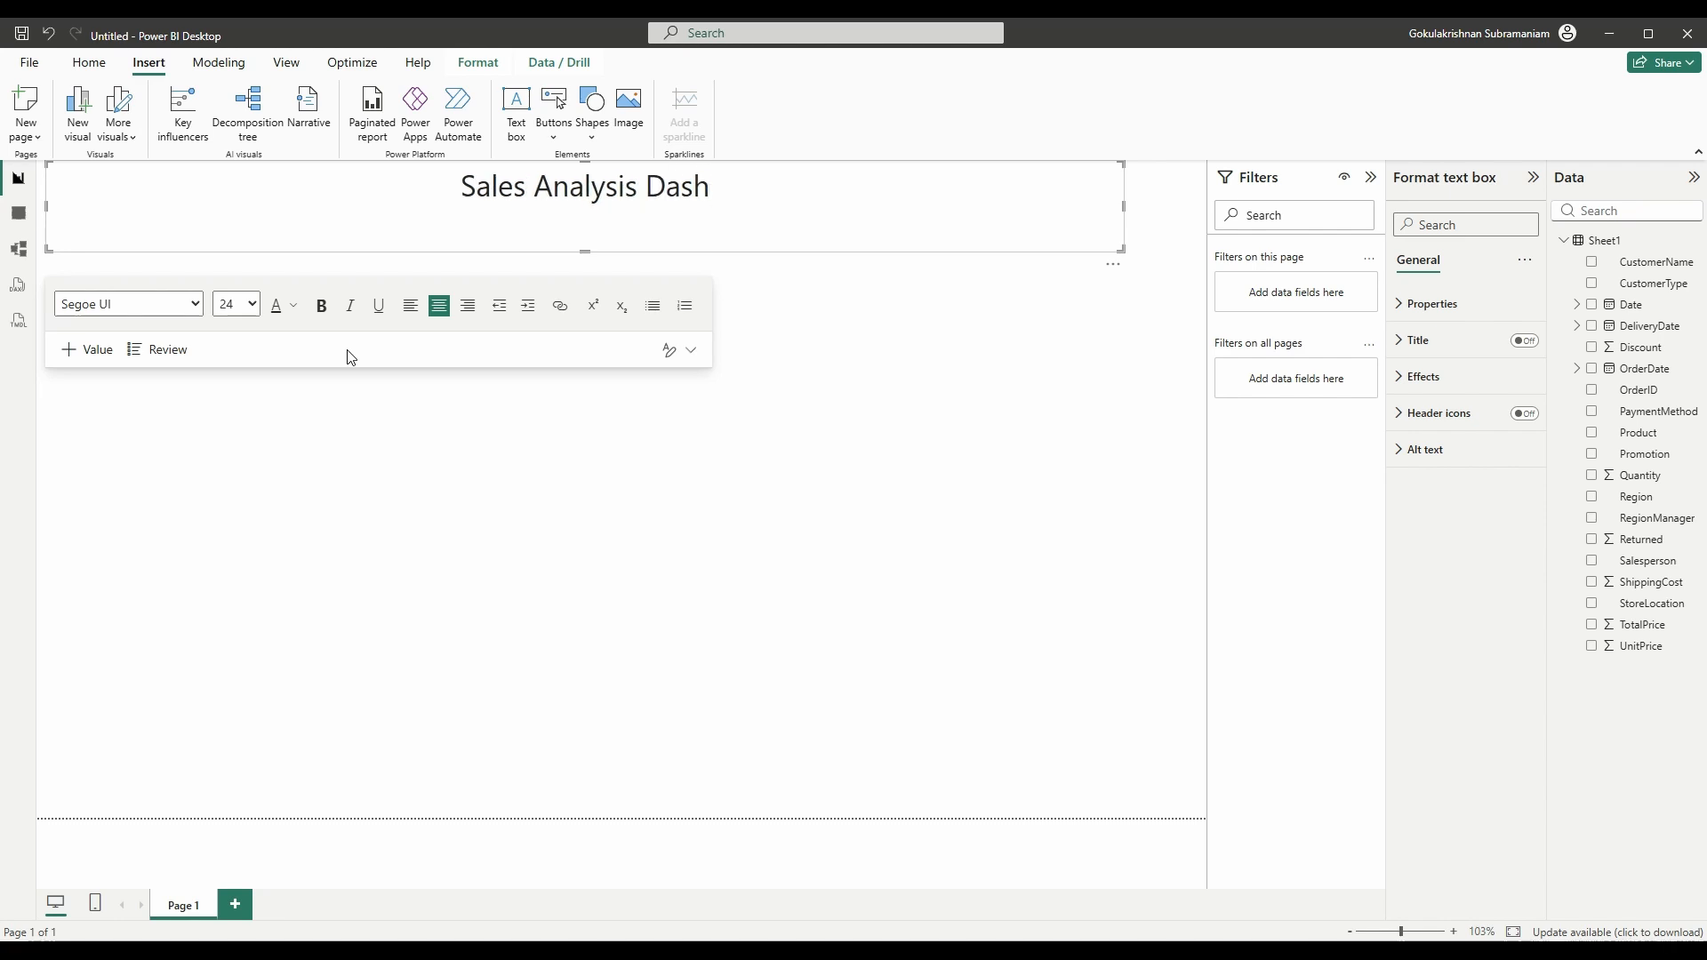
type("board")
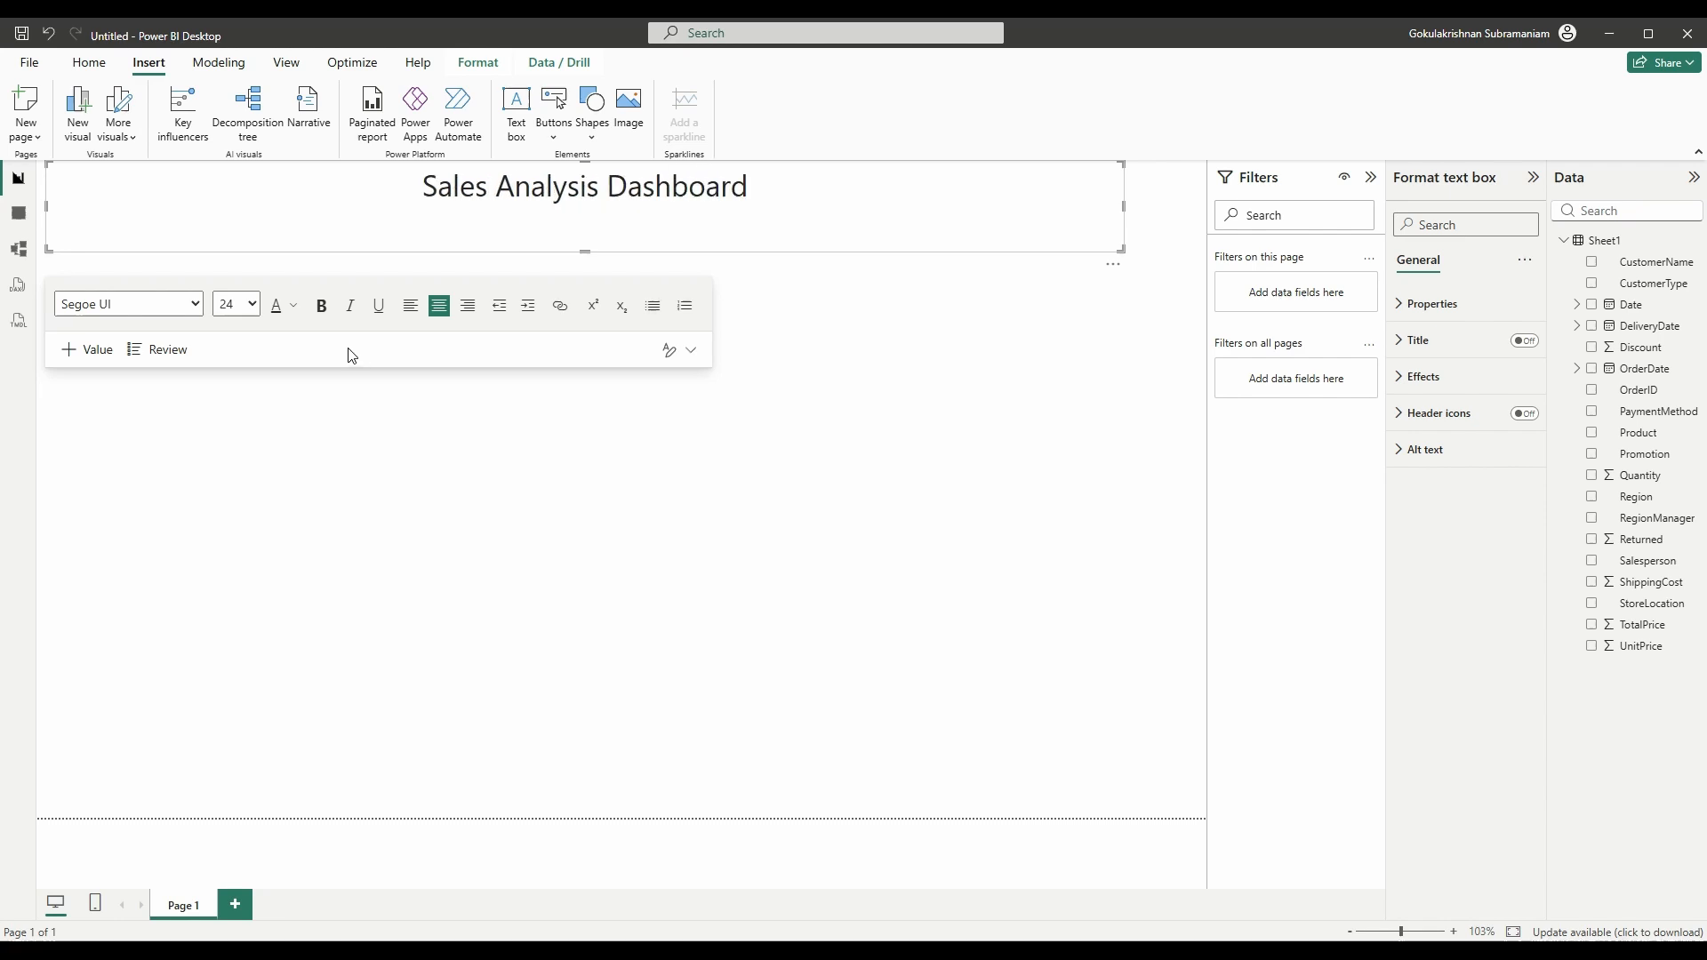
left_click(947, 306)
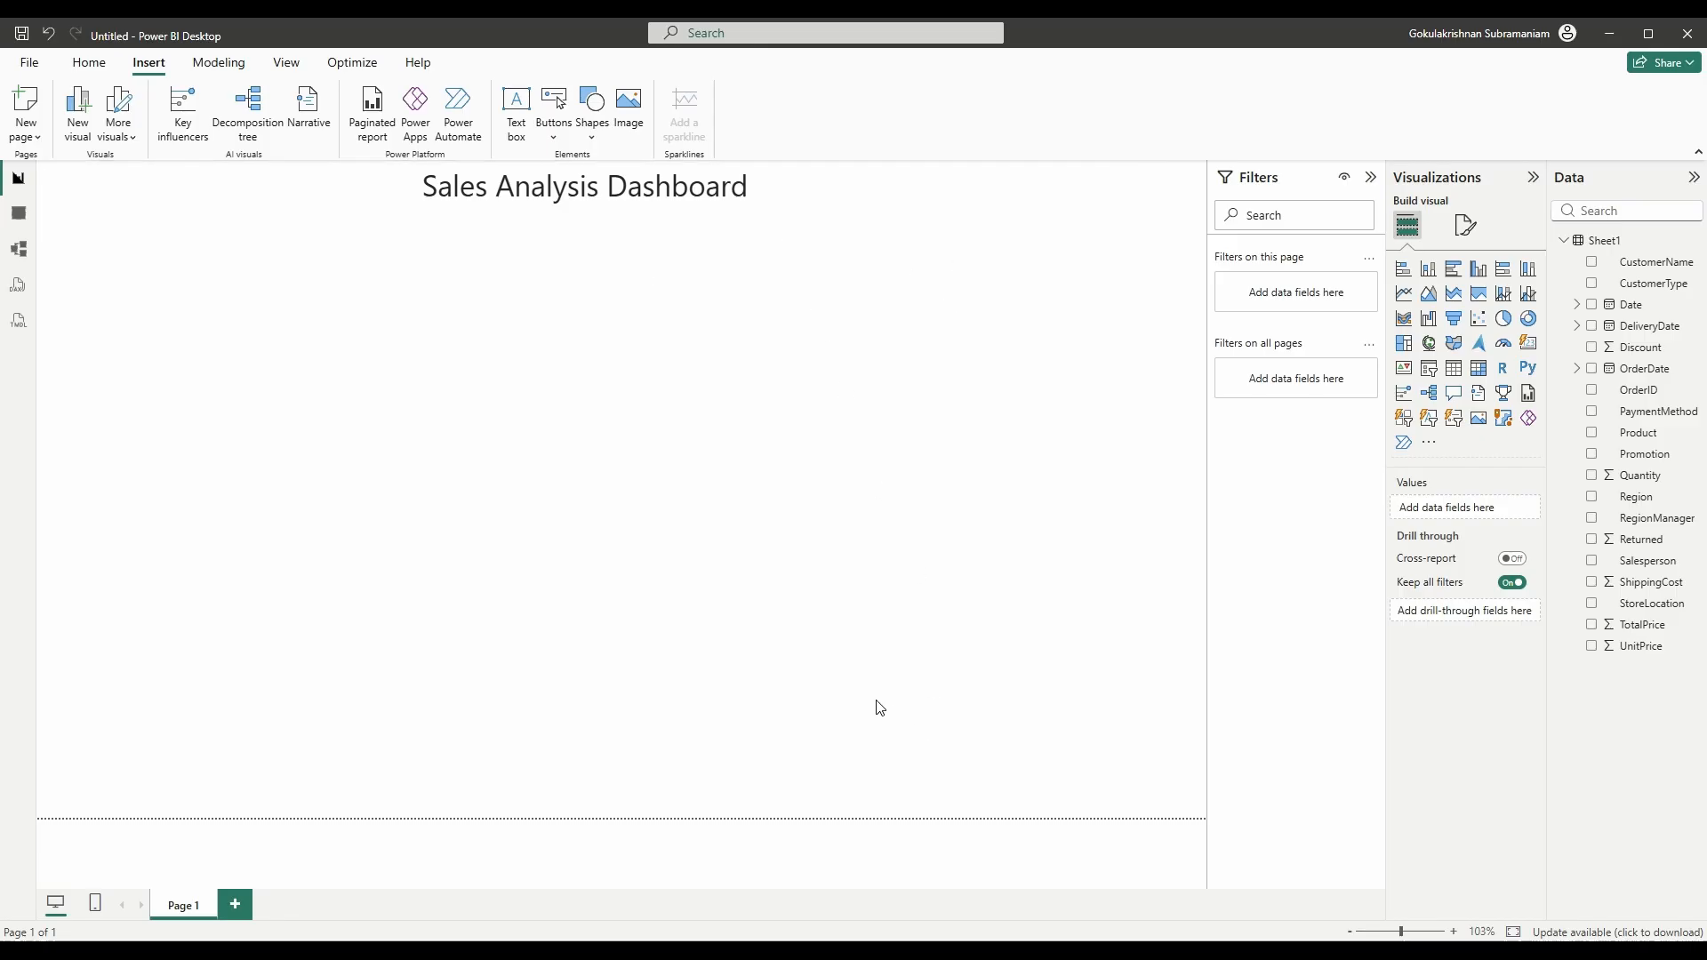
- Replace the title with 'Sales Analysis - Report' copied from the finished report
key("alt+Tab")
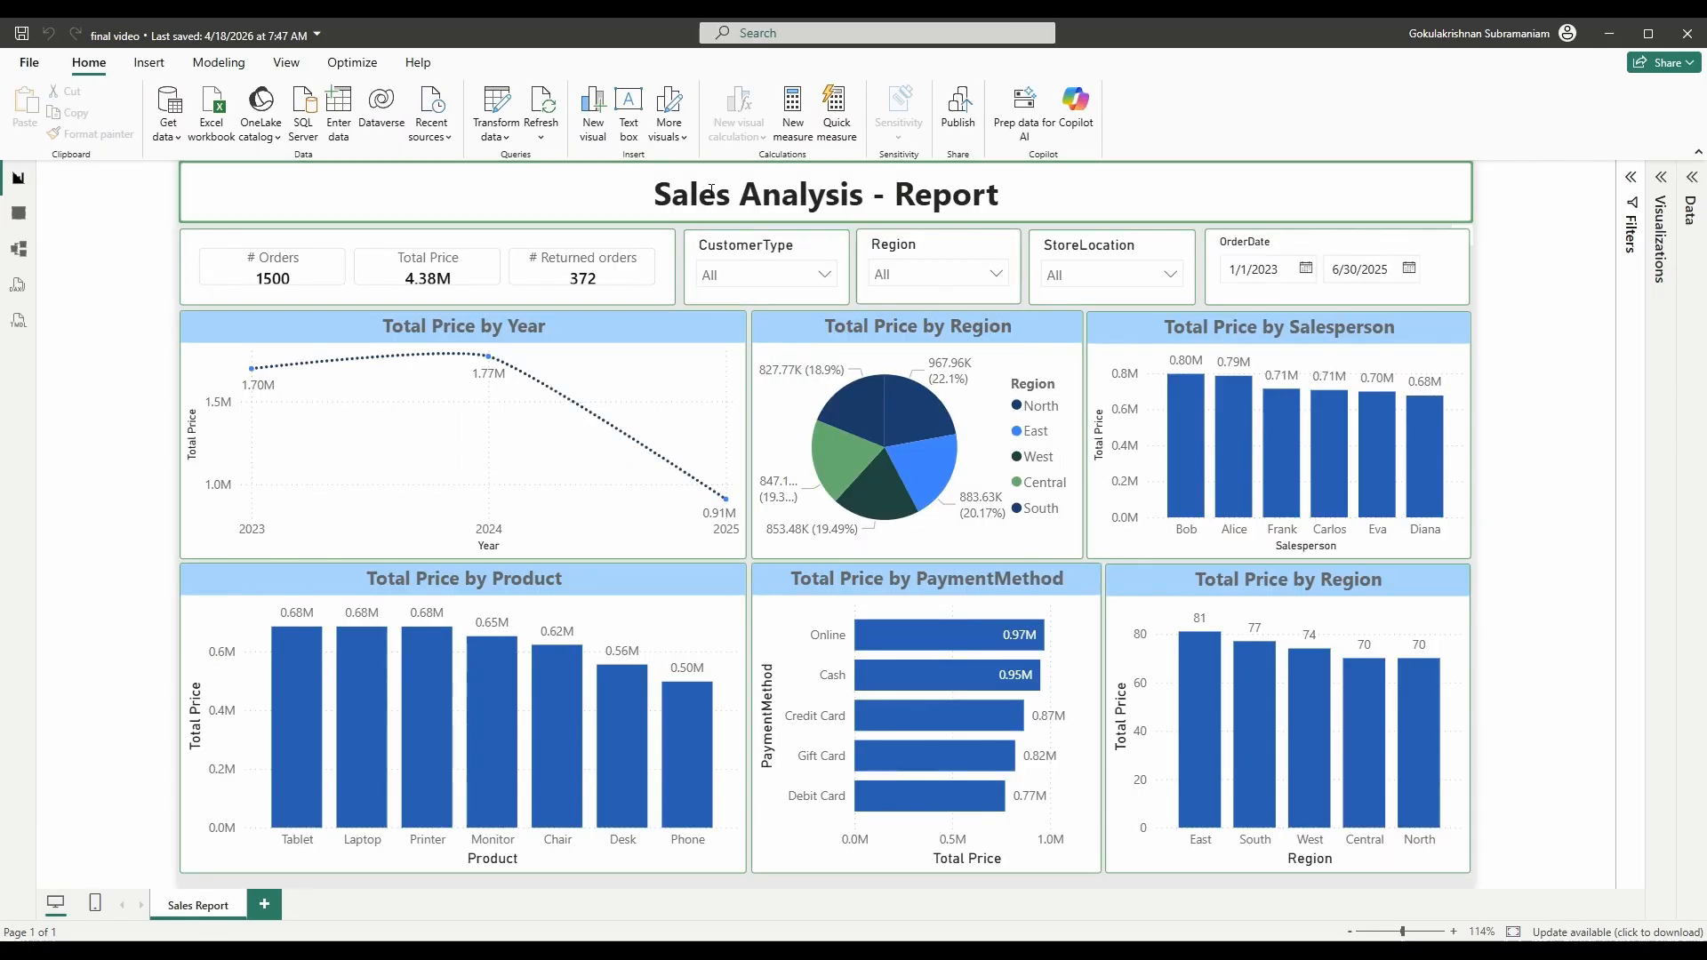
left_click_drag(656, 195, 1000, 196)
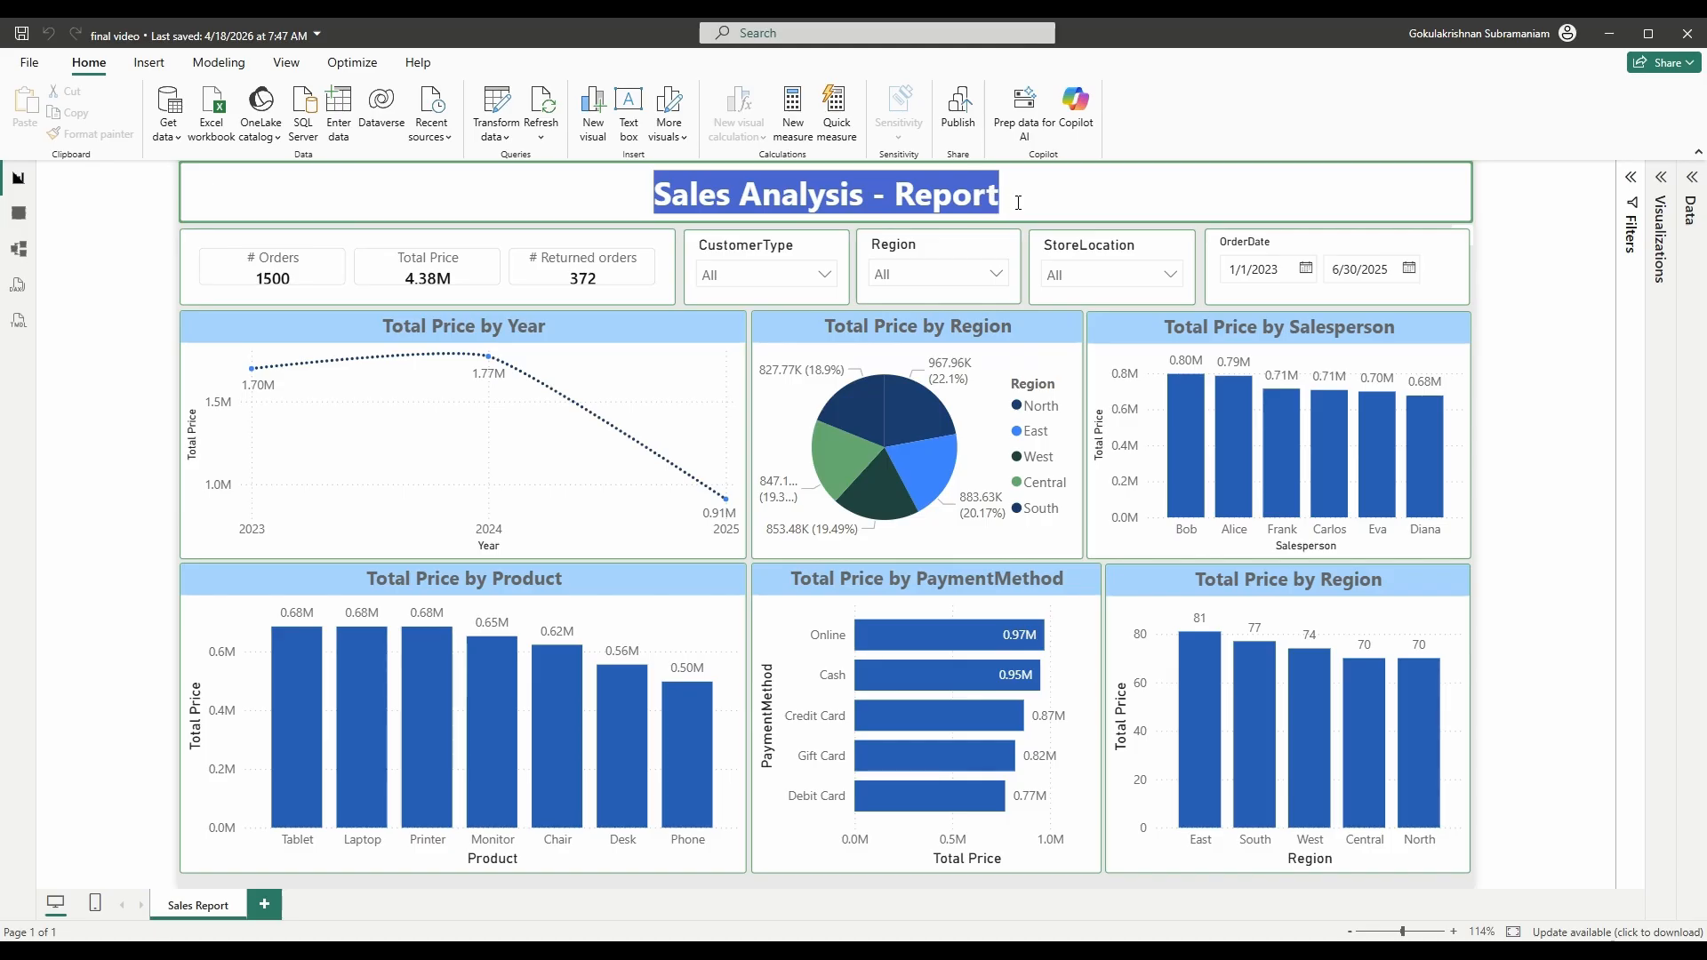
key("ctrl+c")
key("alt+Tab")
left_click_drag(751, 194, 373, 190)
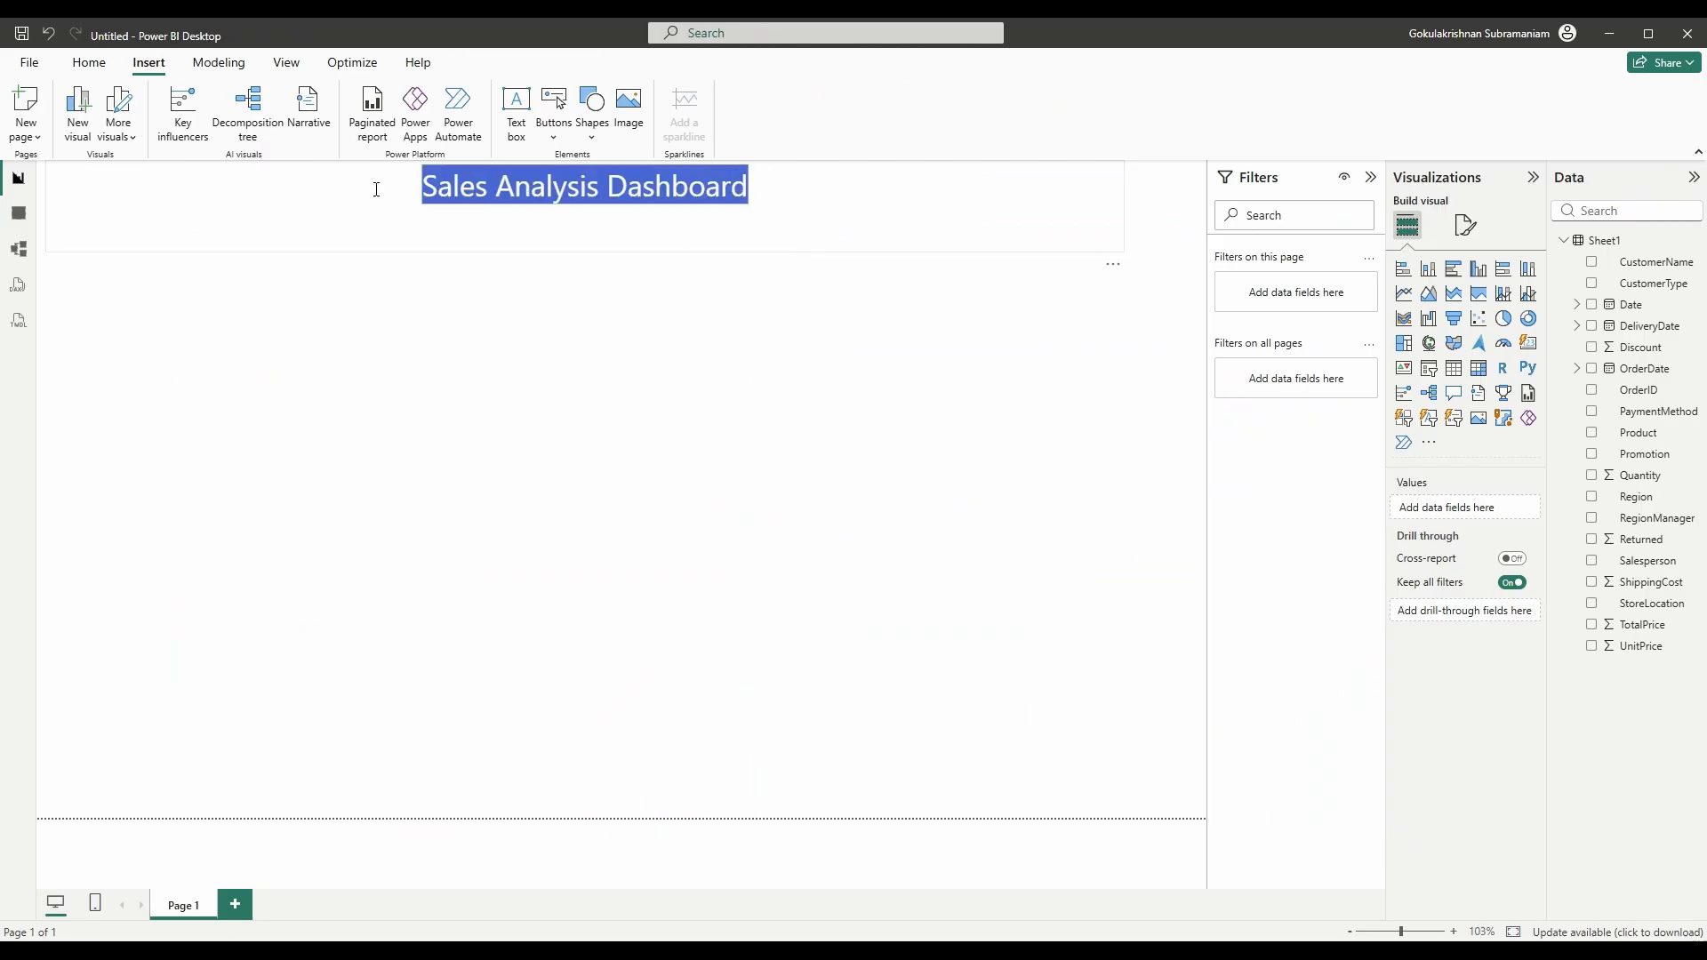
key("ctrl+v")
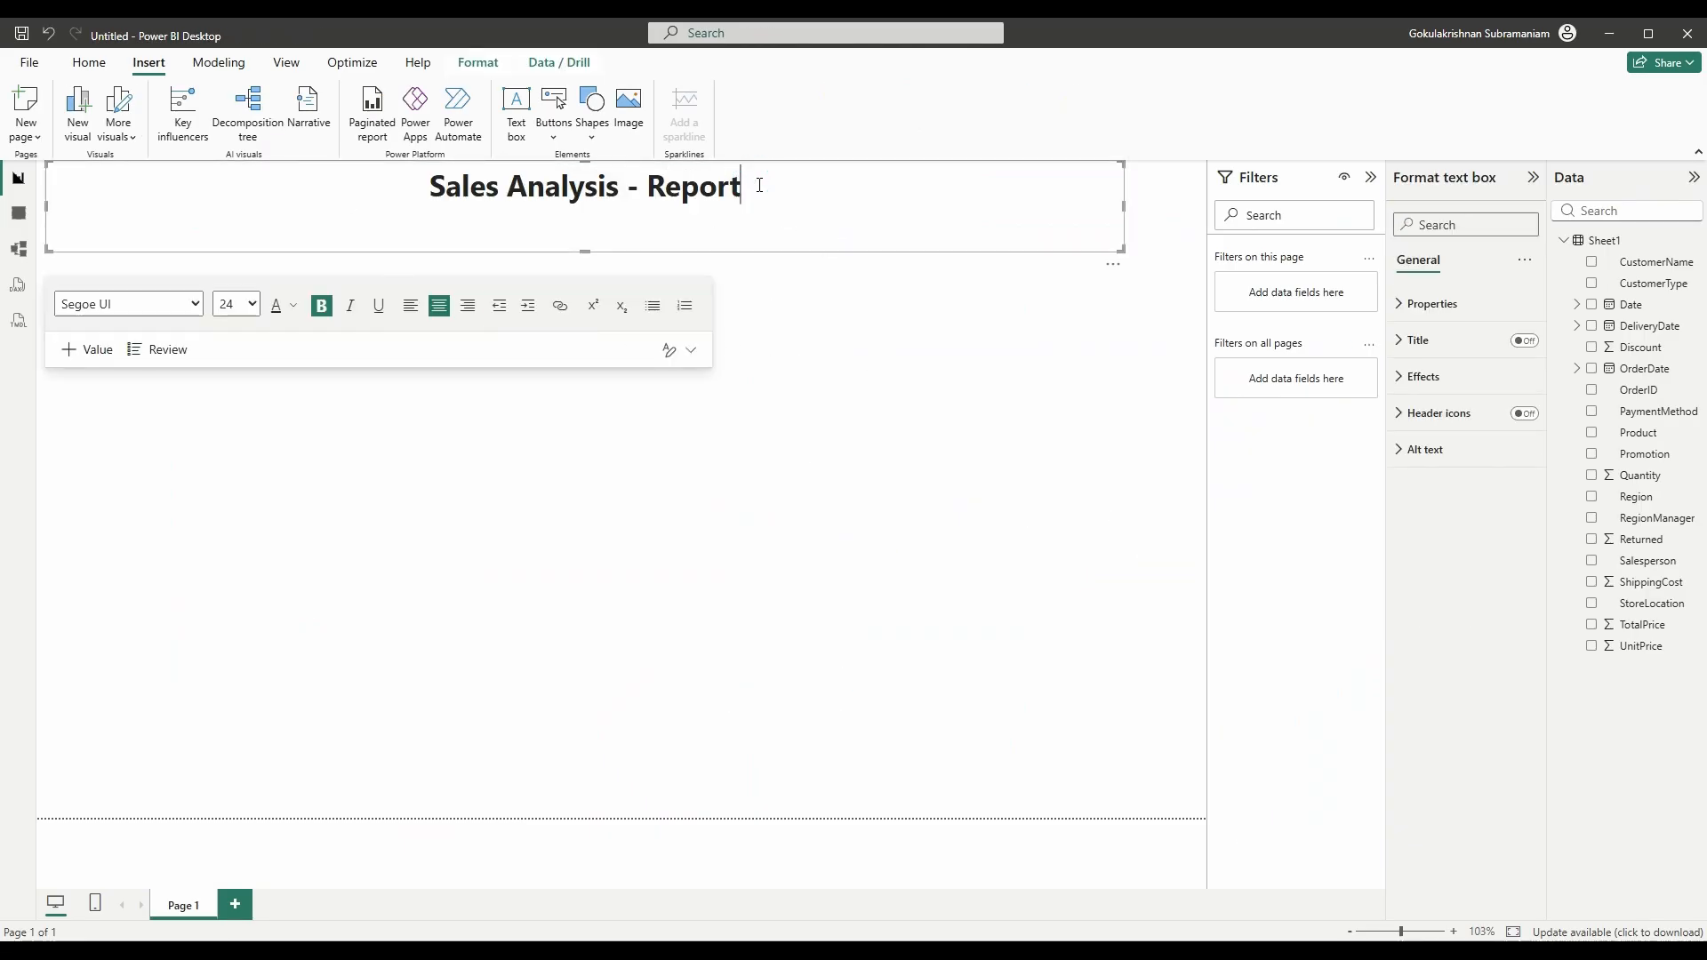
- Make the title bold and shorten the text box slightly
left_click_drag(759, 184, 426, 189)
left_click(321, 305)
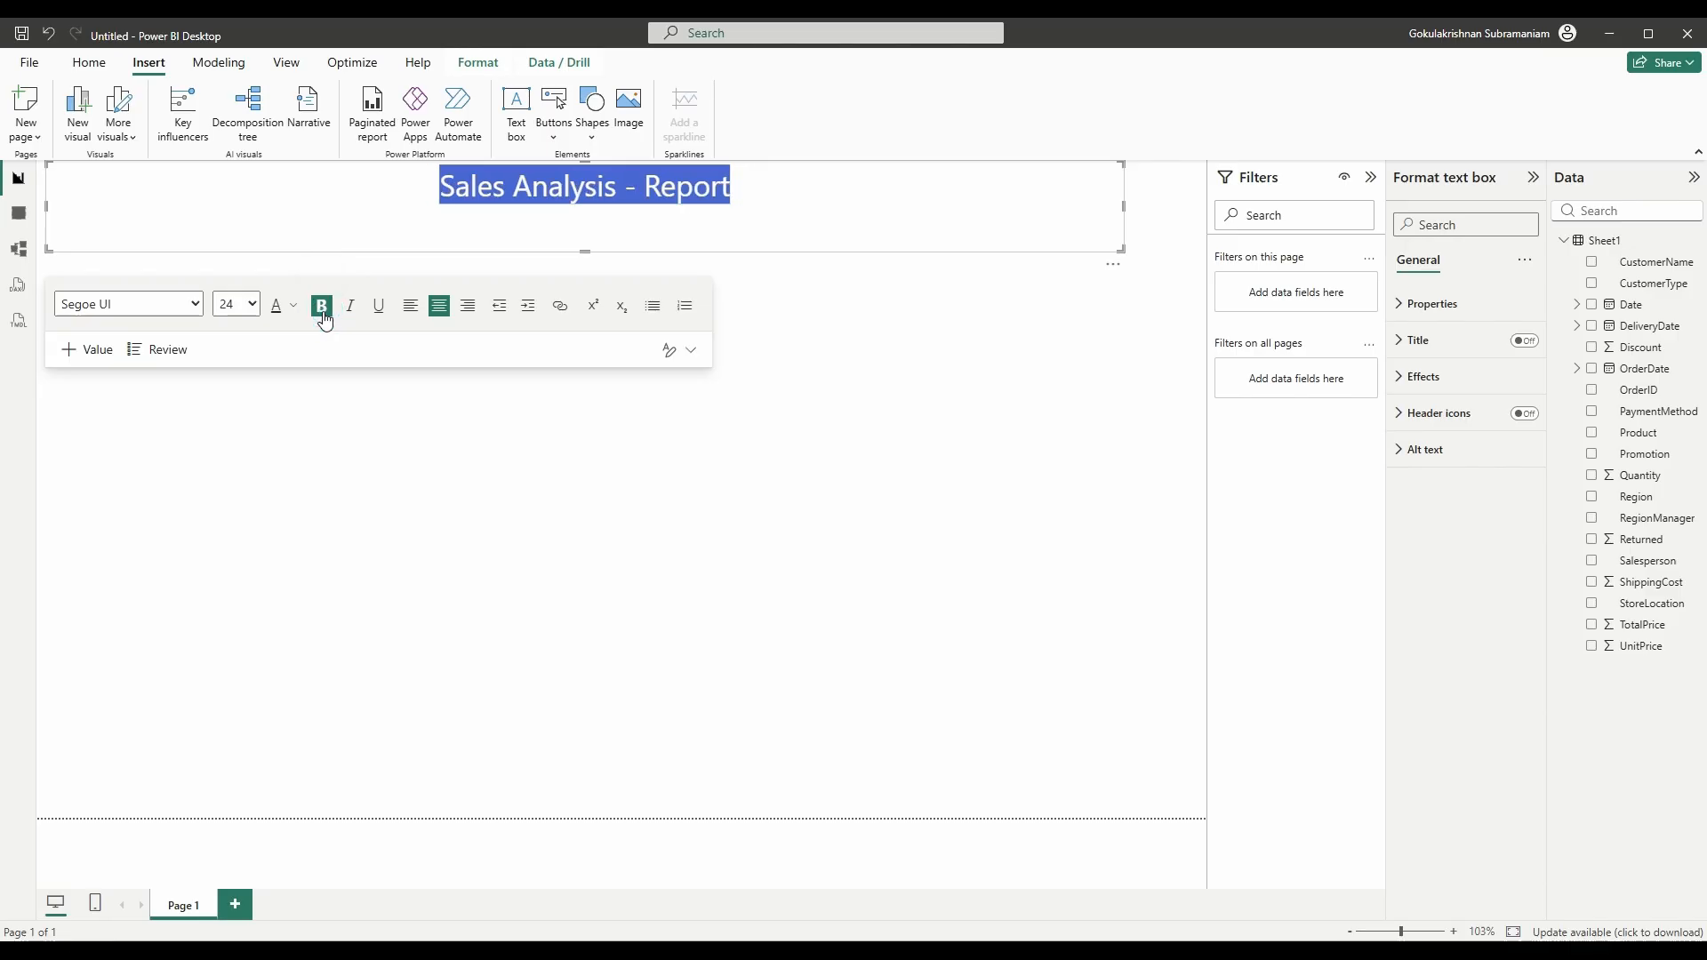
left_click(322, 305)
left_click(893, 320)
left_click(573, 232)
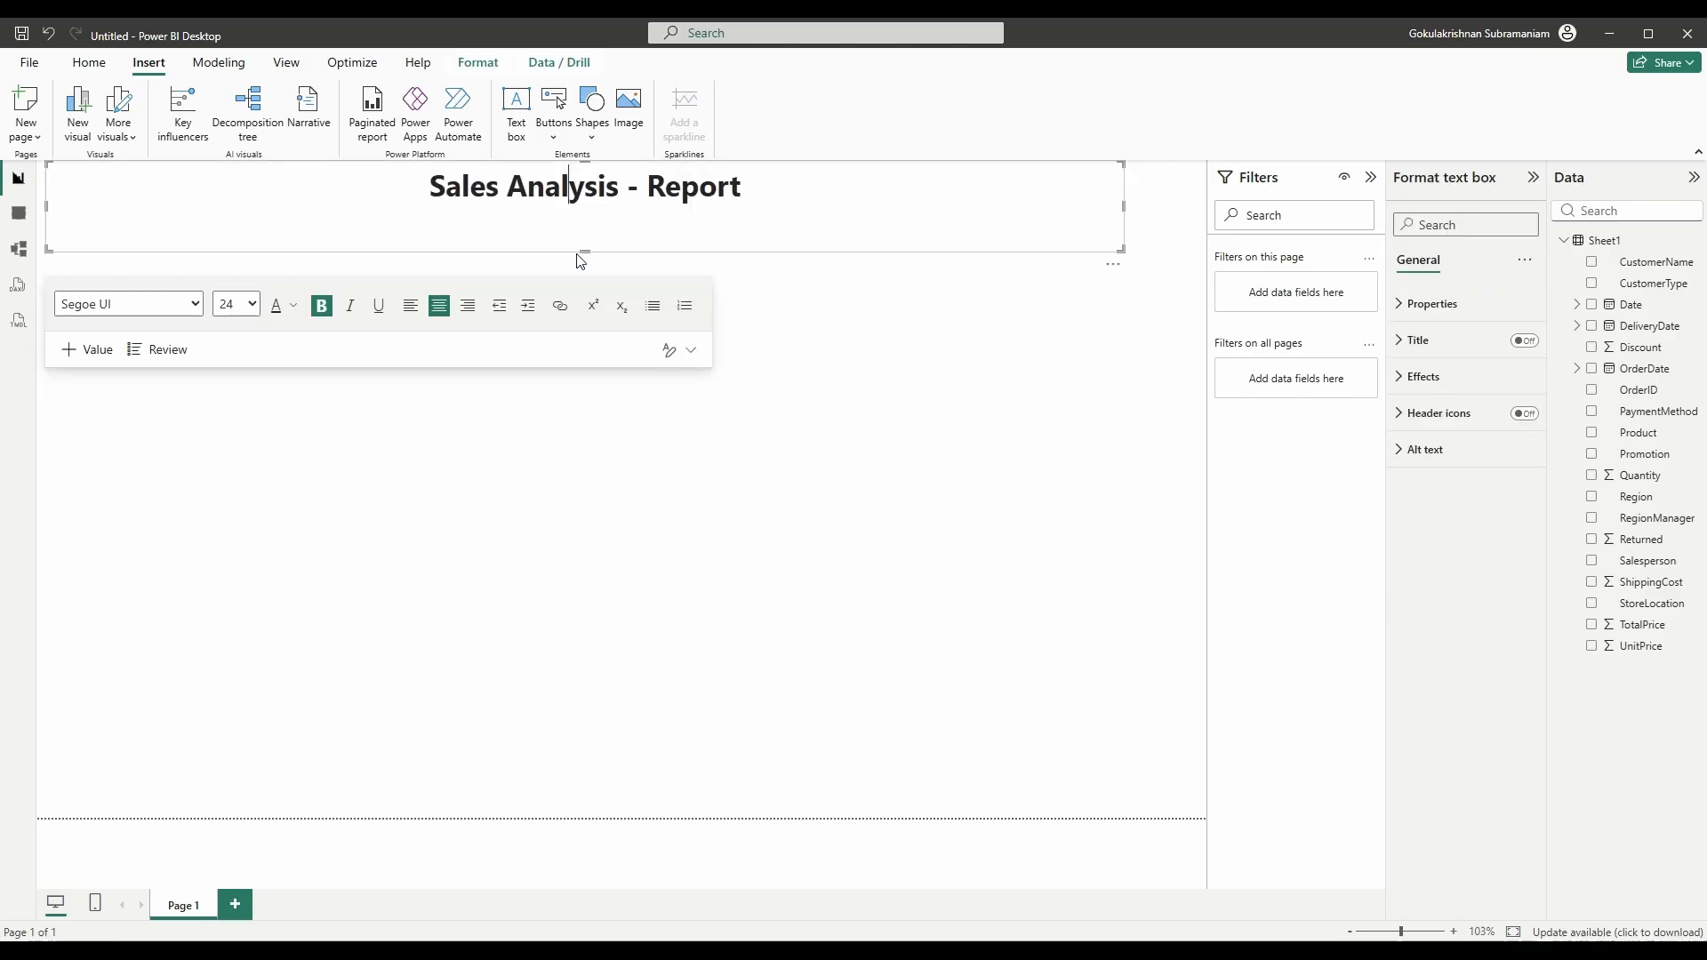
left_click(584, 250)
left_click_drag(584, 249, 592, 238)
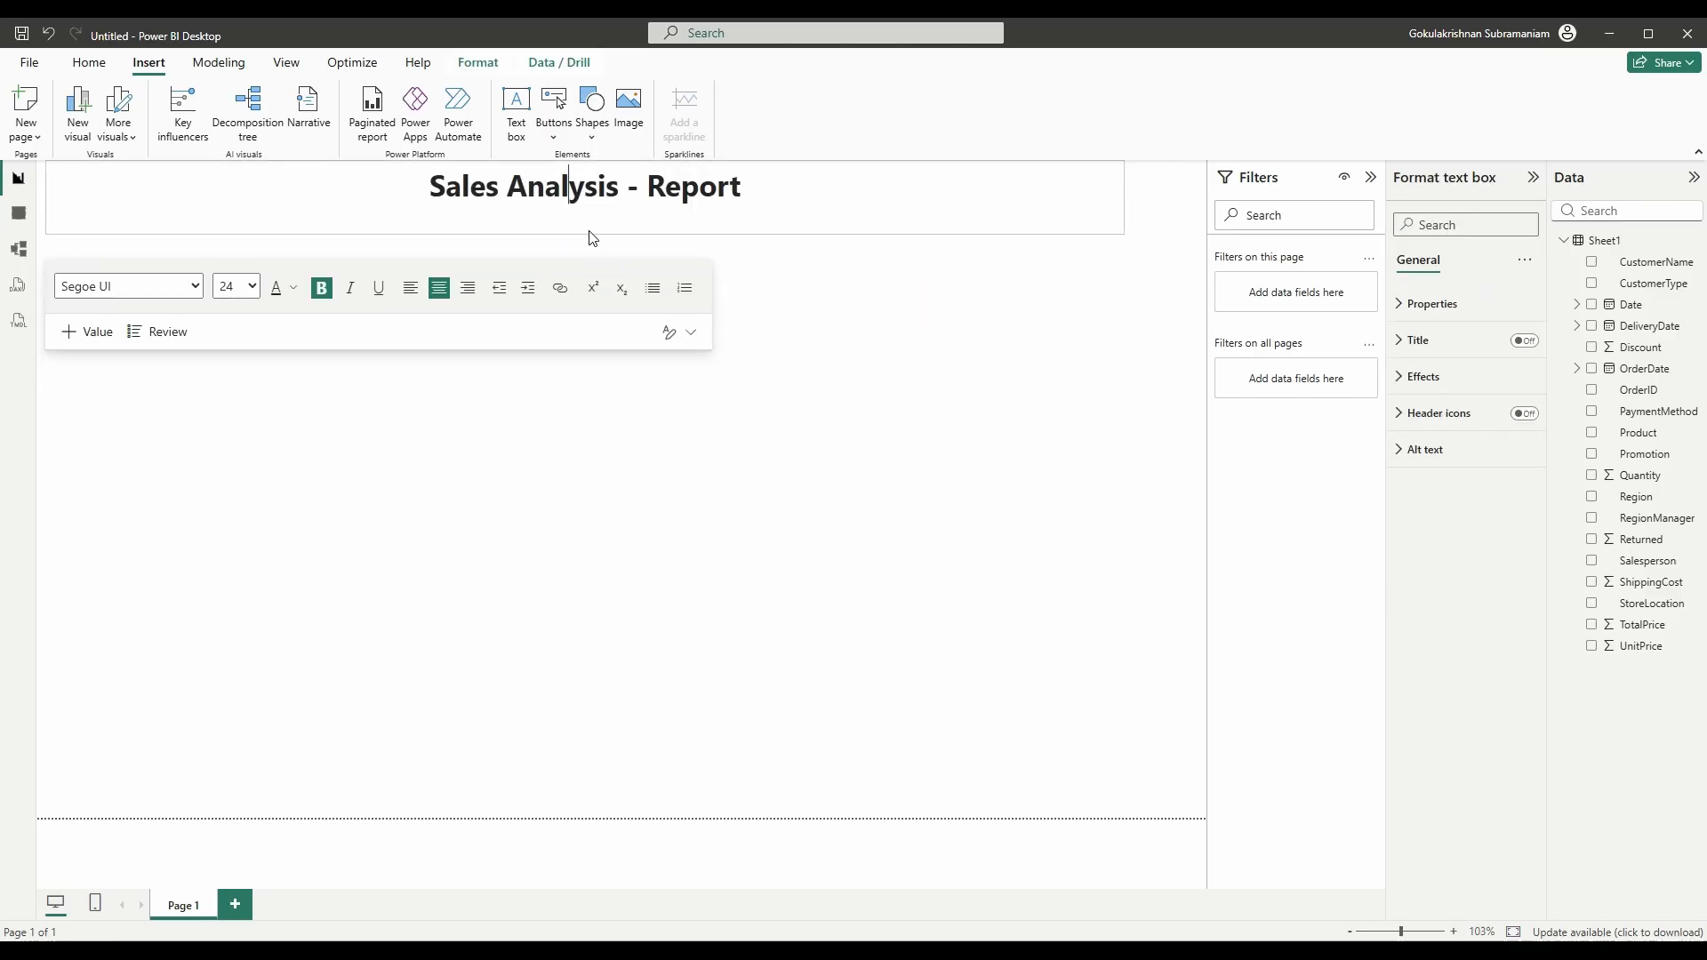
left_click(985, 321)
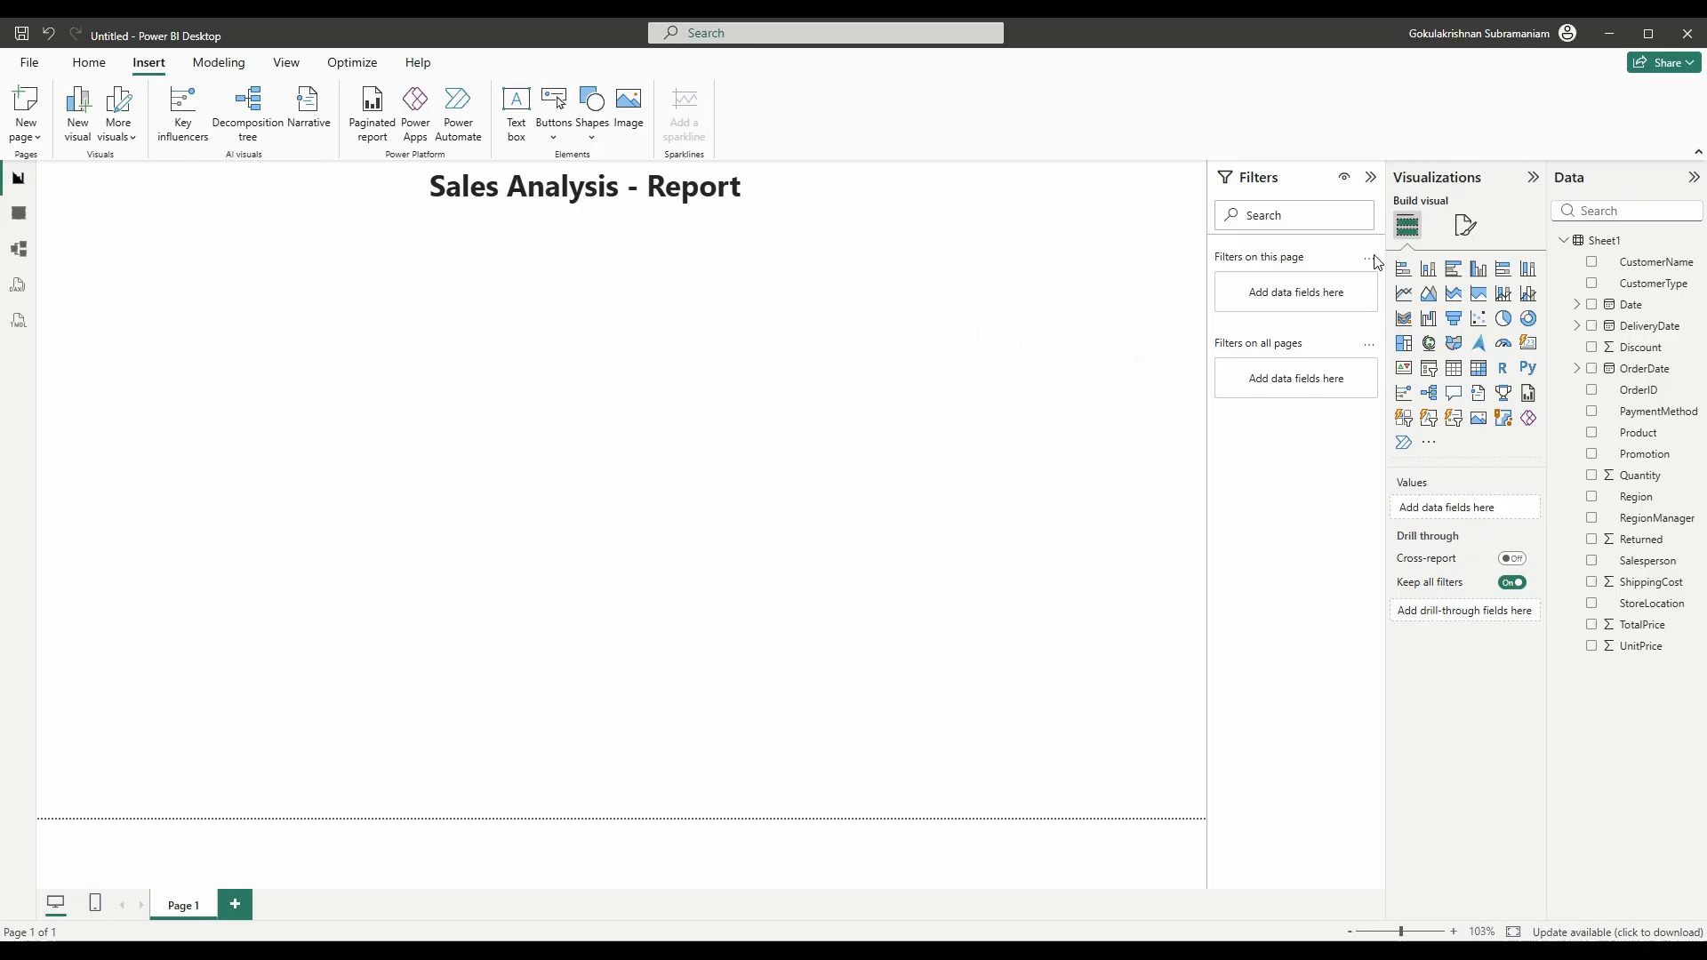
- Collapse the Filters pane and add a card showing Count of OrderID (1.5K)
left_click(1370, 177)
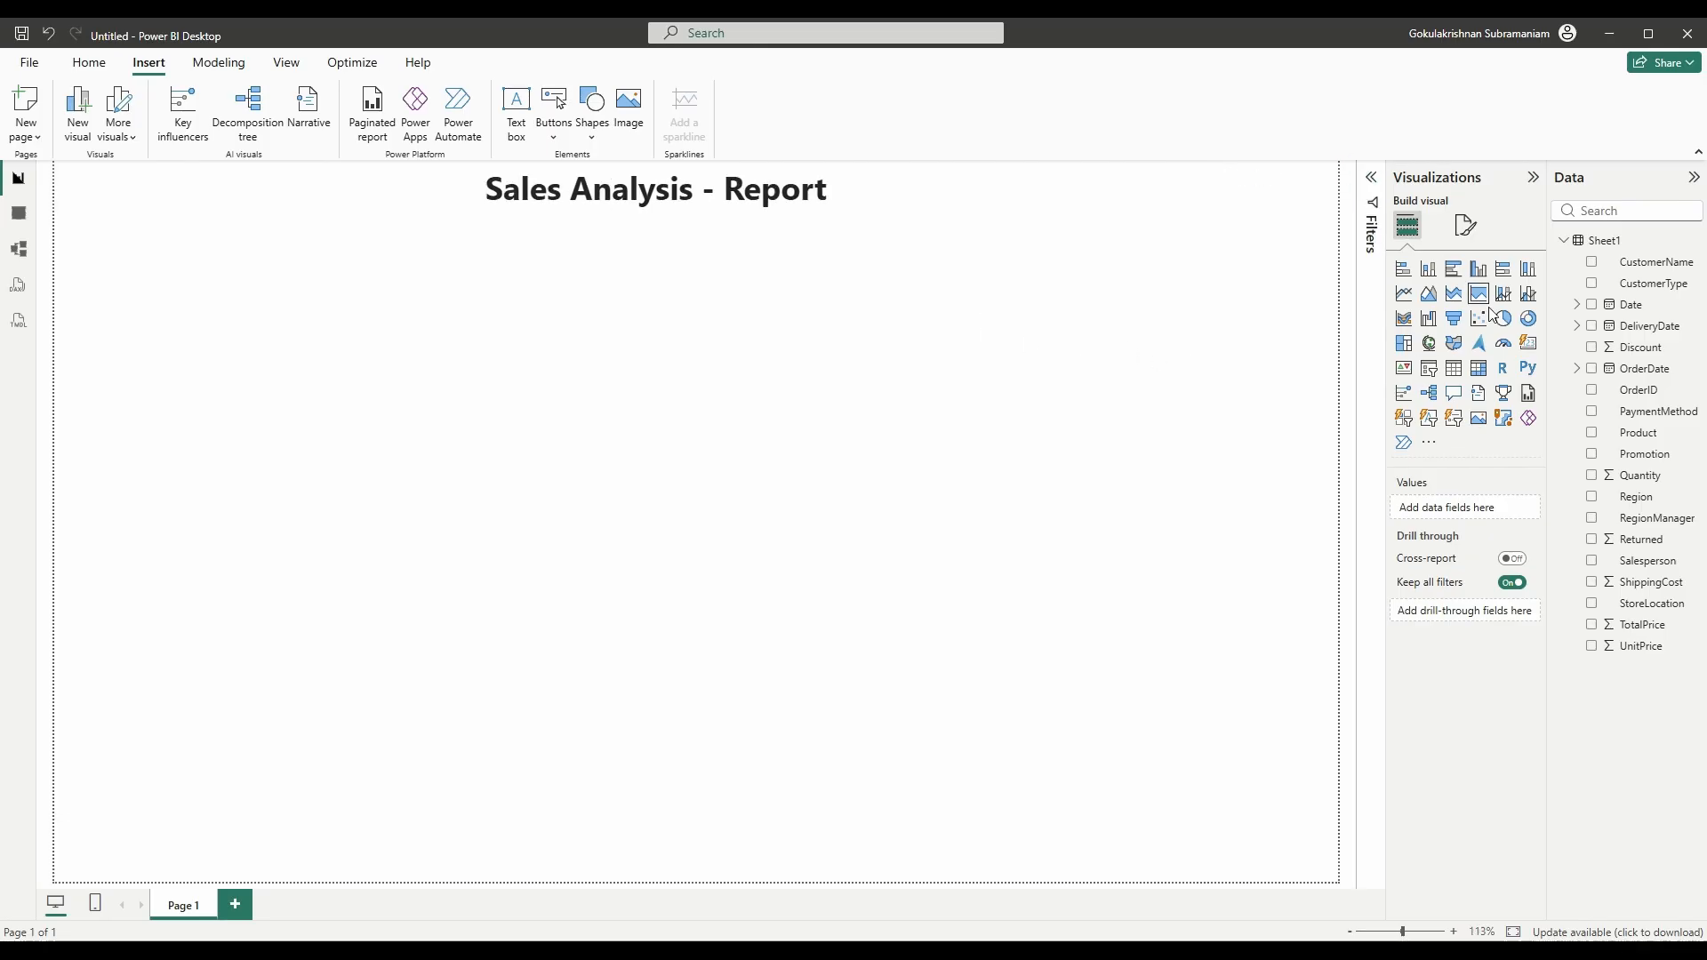
left_click(1531, 348)
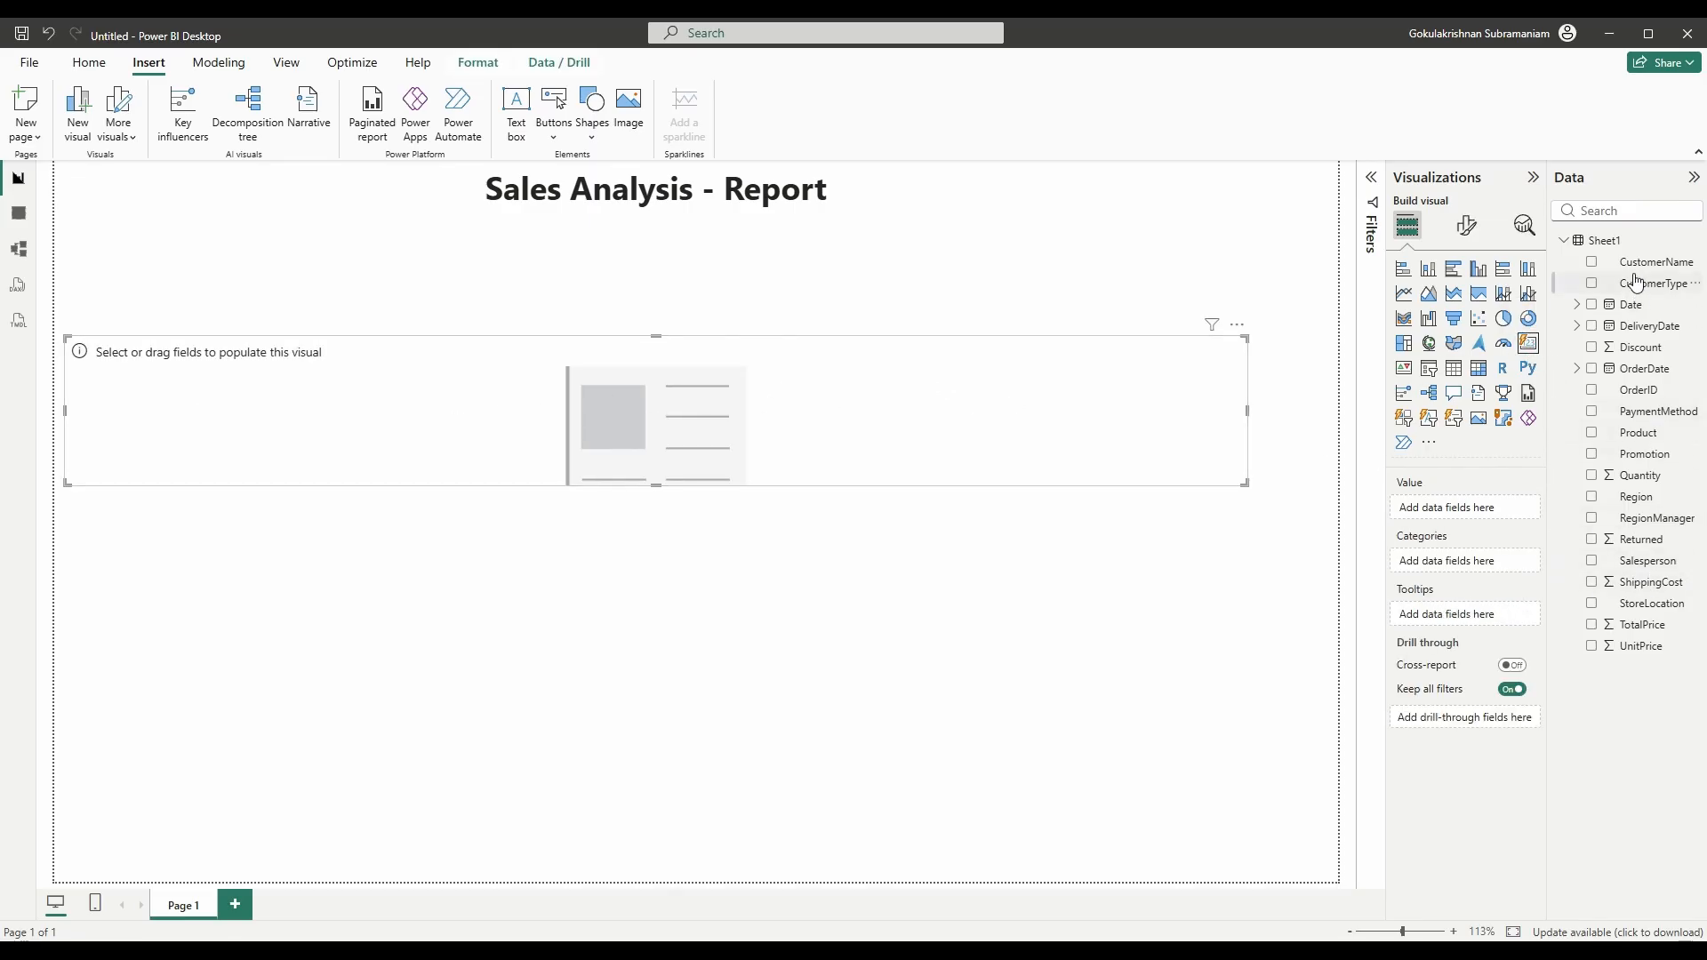
left_click_drag(1646, 399, 1505, 506)
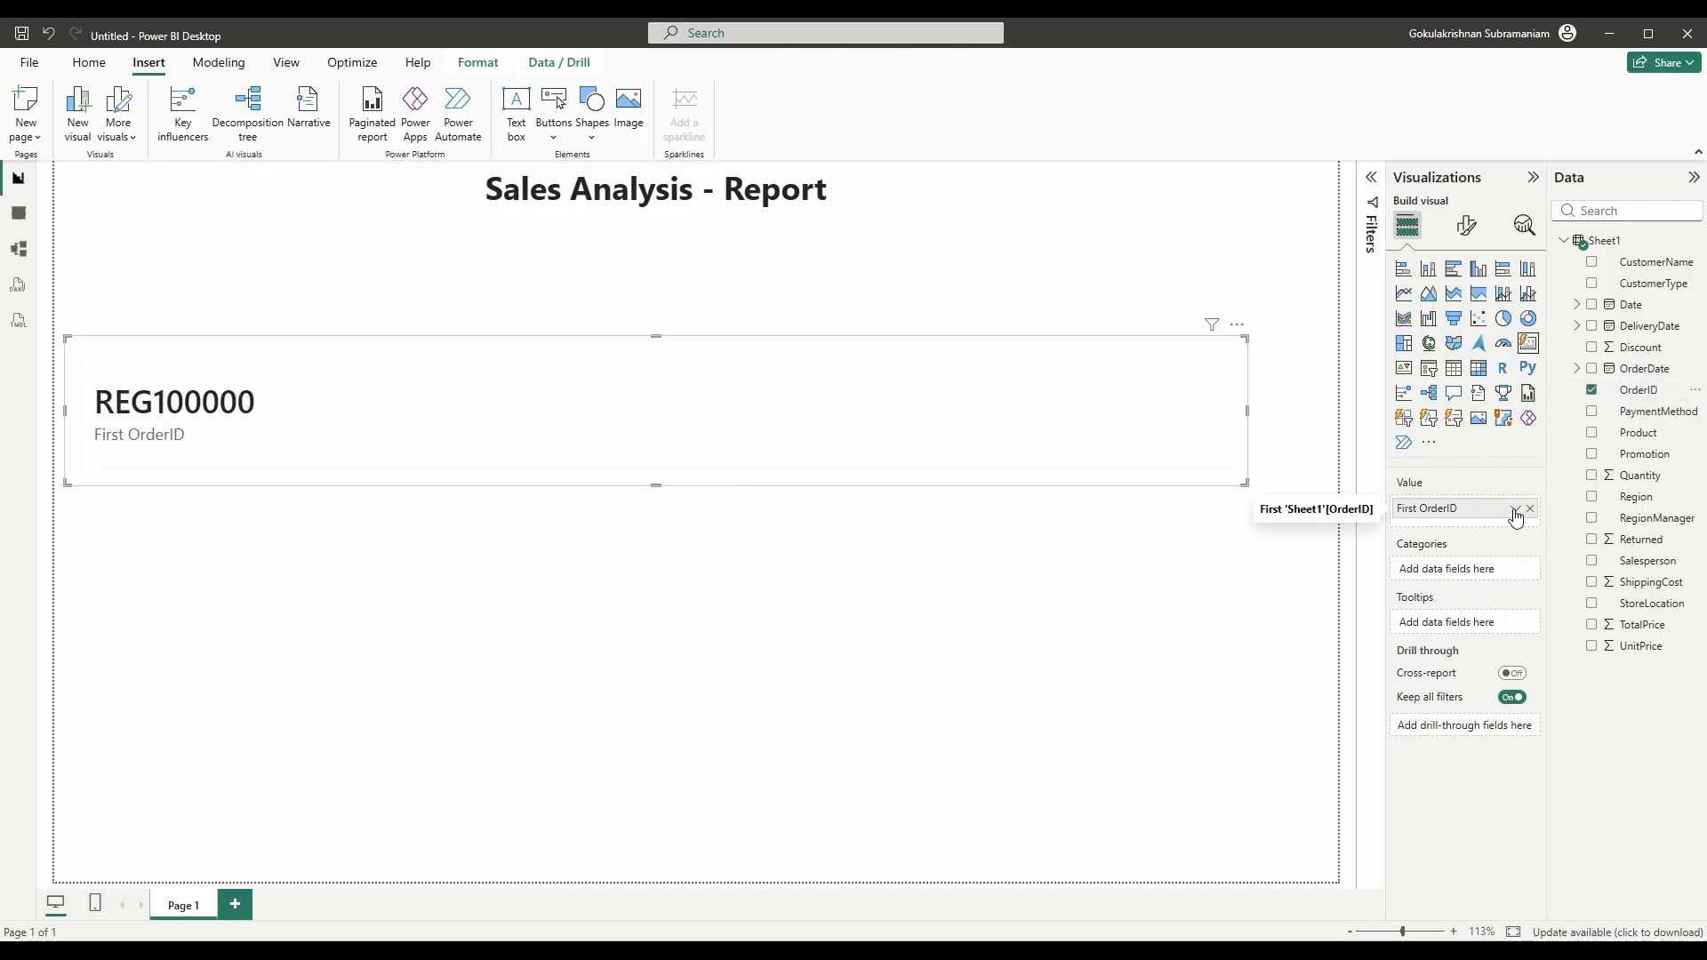
left_click(1514, 509)
left_click(1544, 643)
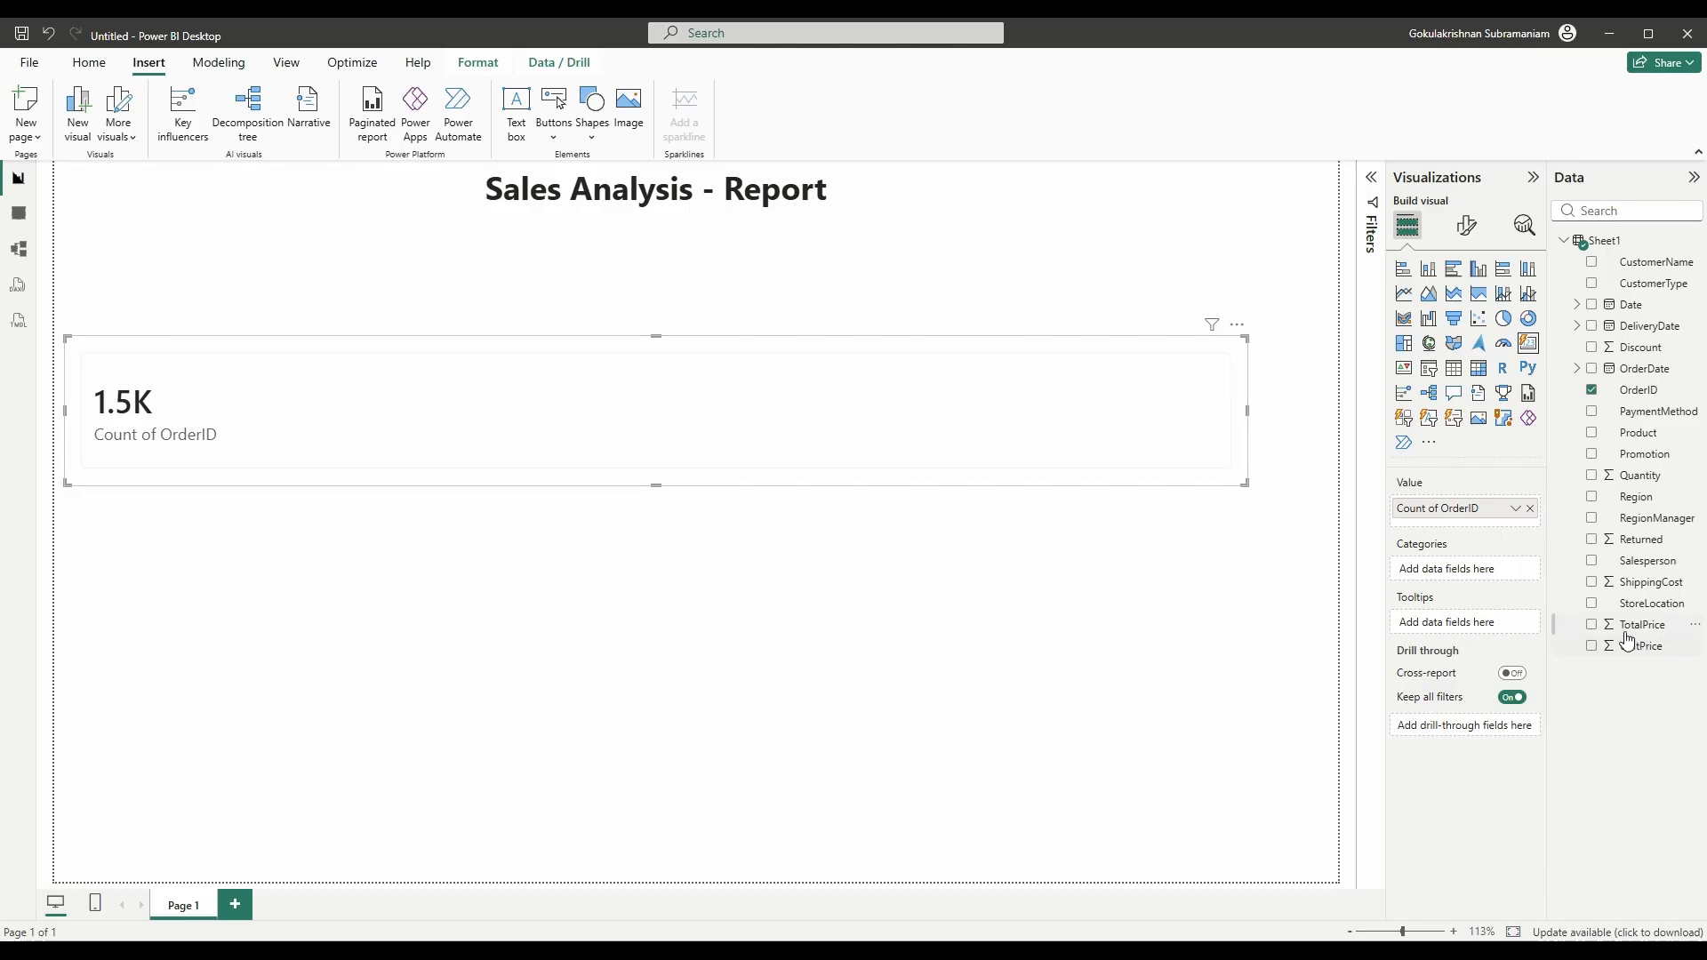
- Add Sum of TotalPrice (4.38M) and Sum of Returned (372) to the card, resized into a compact row
left_click_drag(1646, 633, 1490, 530)
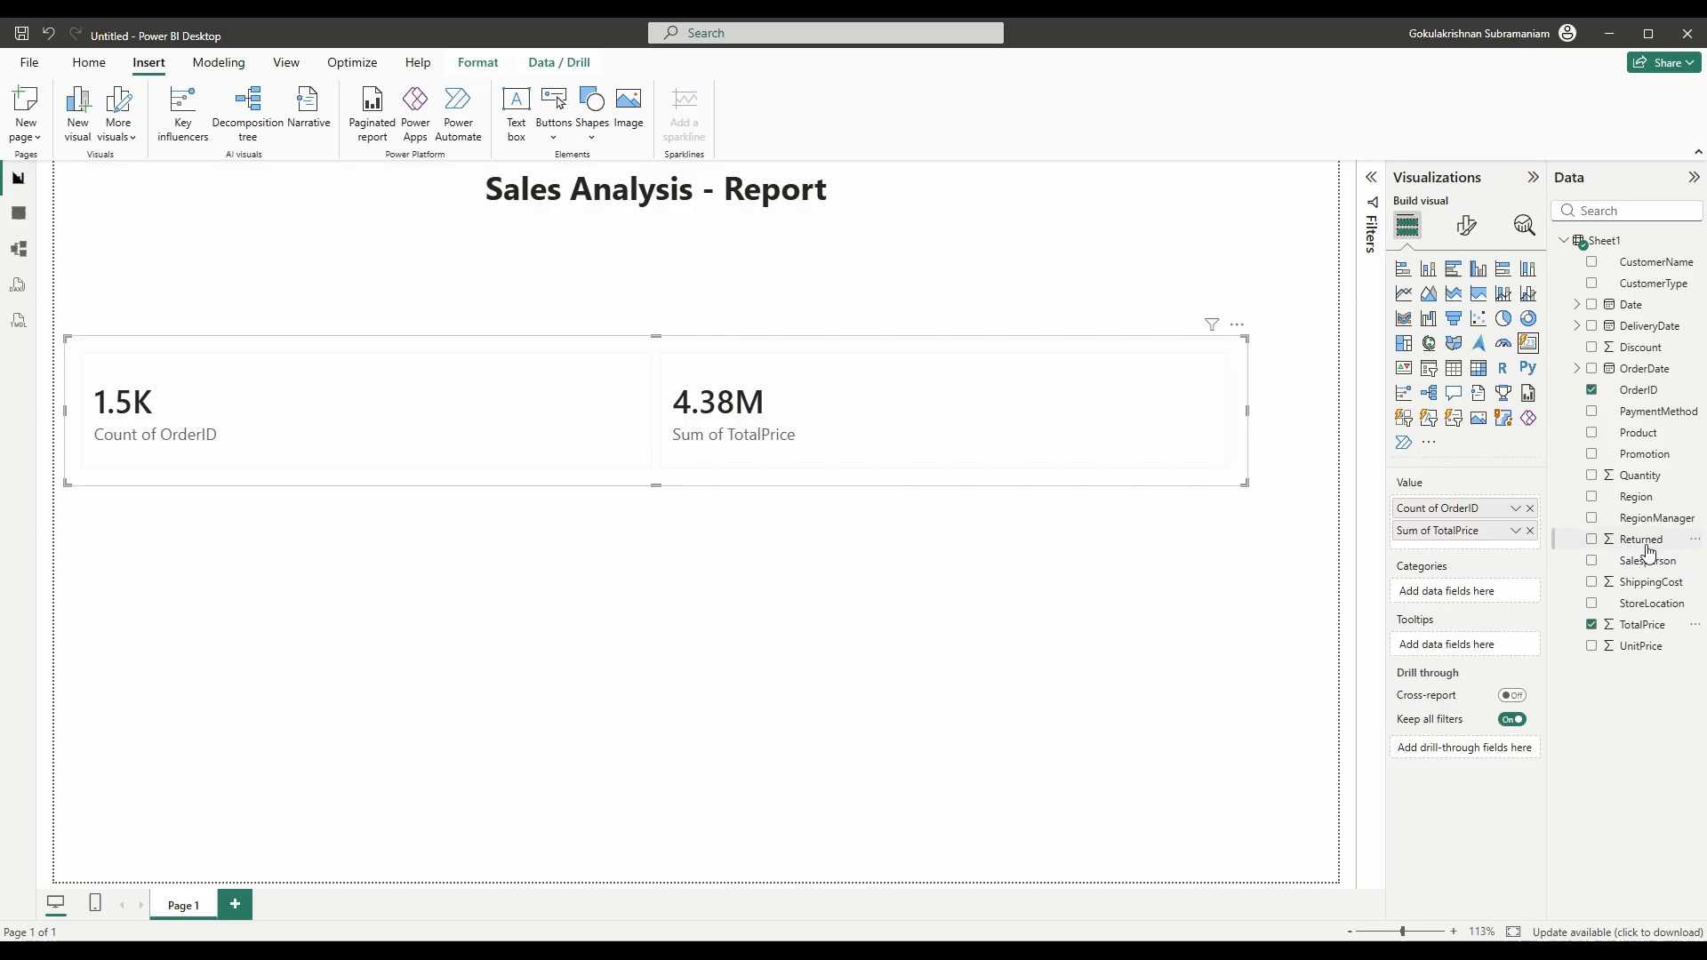
left_click_drag(1647, 545, 1496, 542)
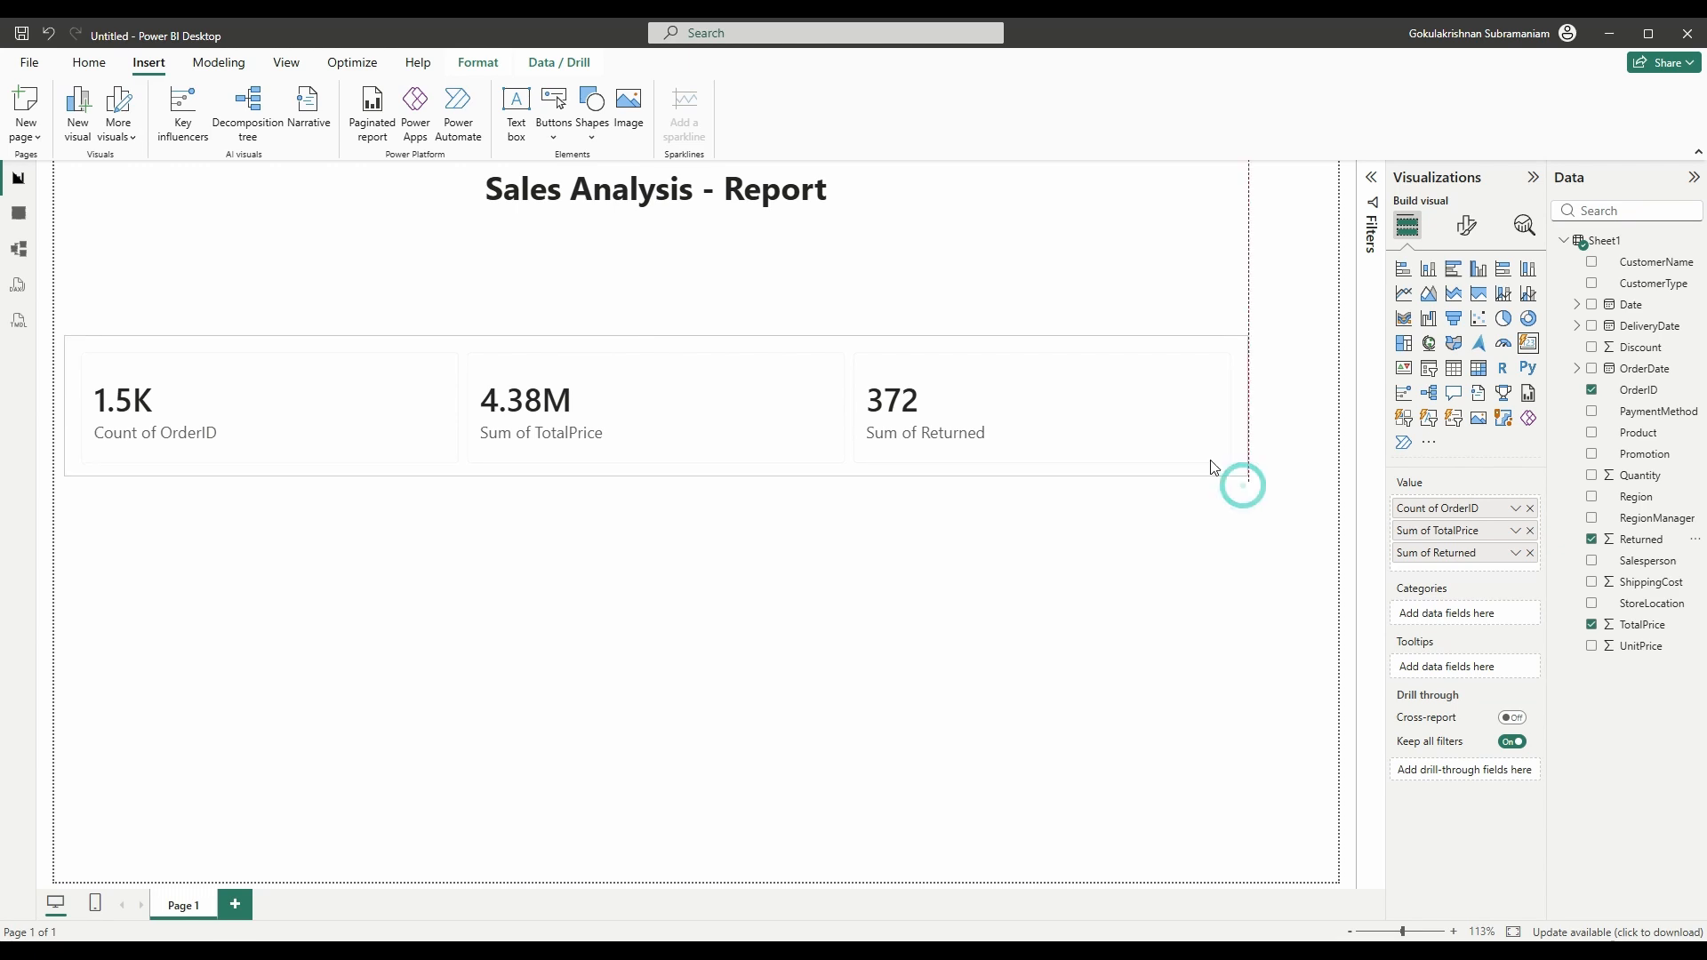
left_click_drag(1244, 484, 895, 480)
left_click_drag(758, 362, 760, 271)
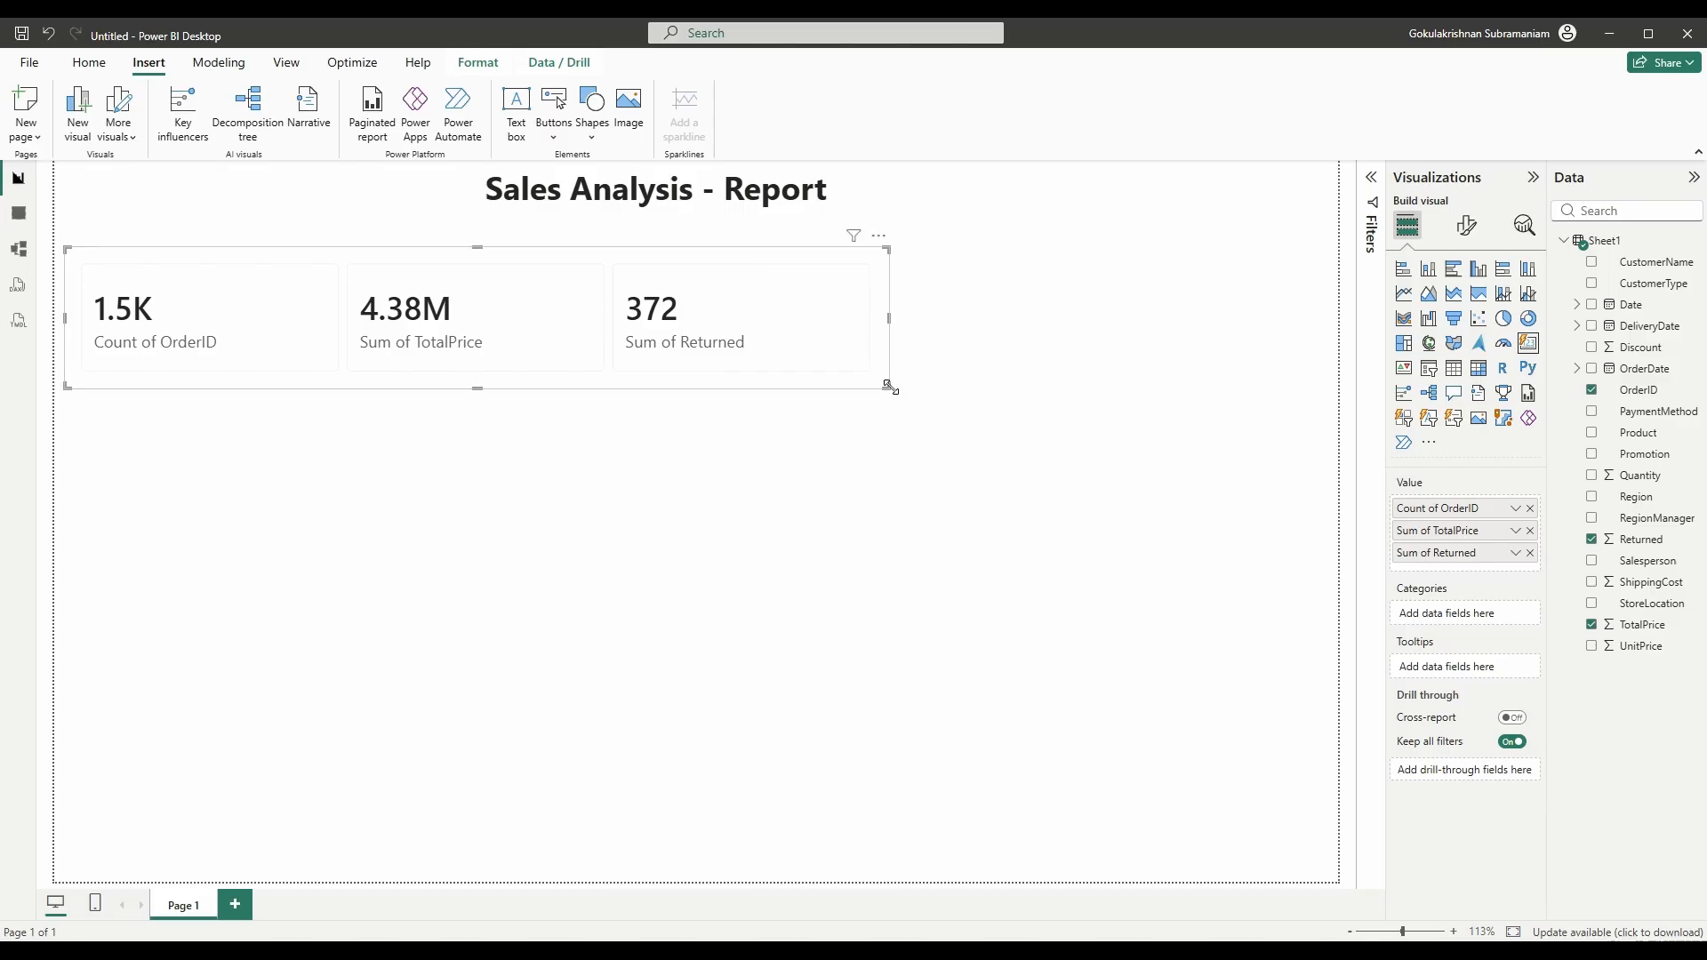
left_click_drag(887, 386, 1035, 343)
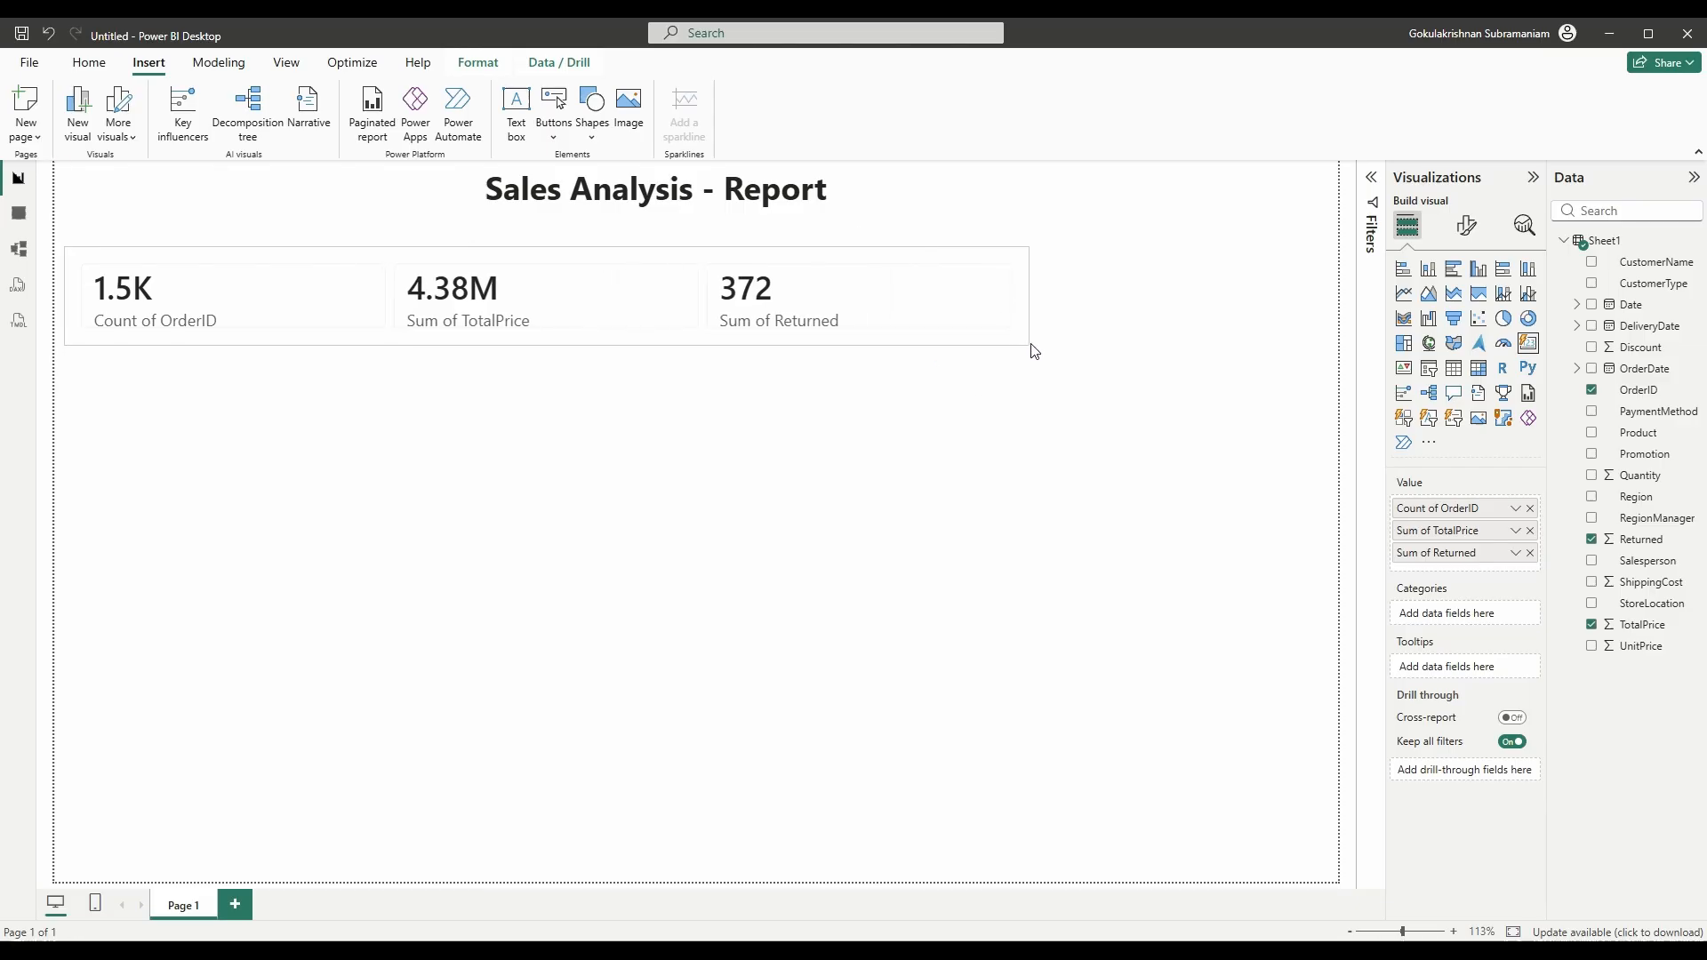
left_click(1213, 289)
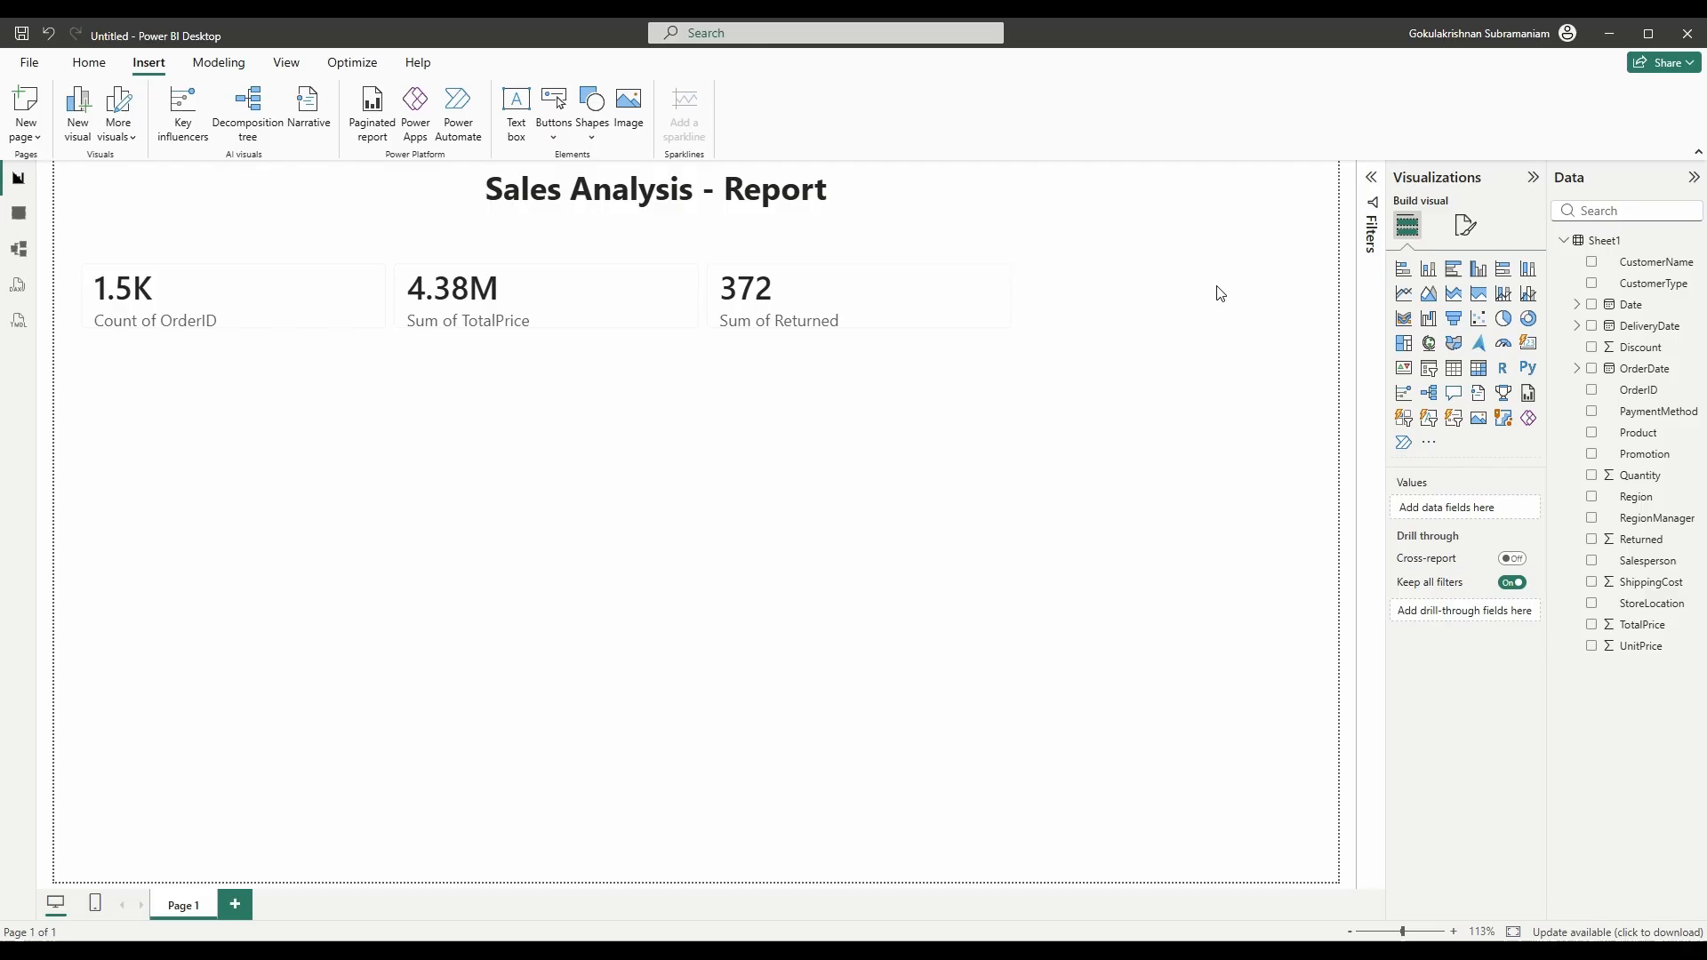
- Add a Between-style Date slicer for 1/1/2023–6/30/2025 and place it top right
left_click_drag(1617, 307, 1214, 286)
left_click(1427, 372)
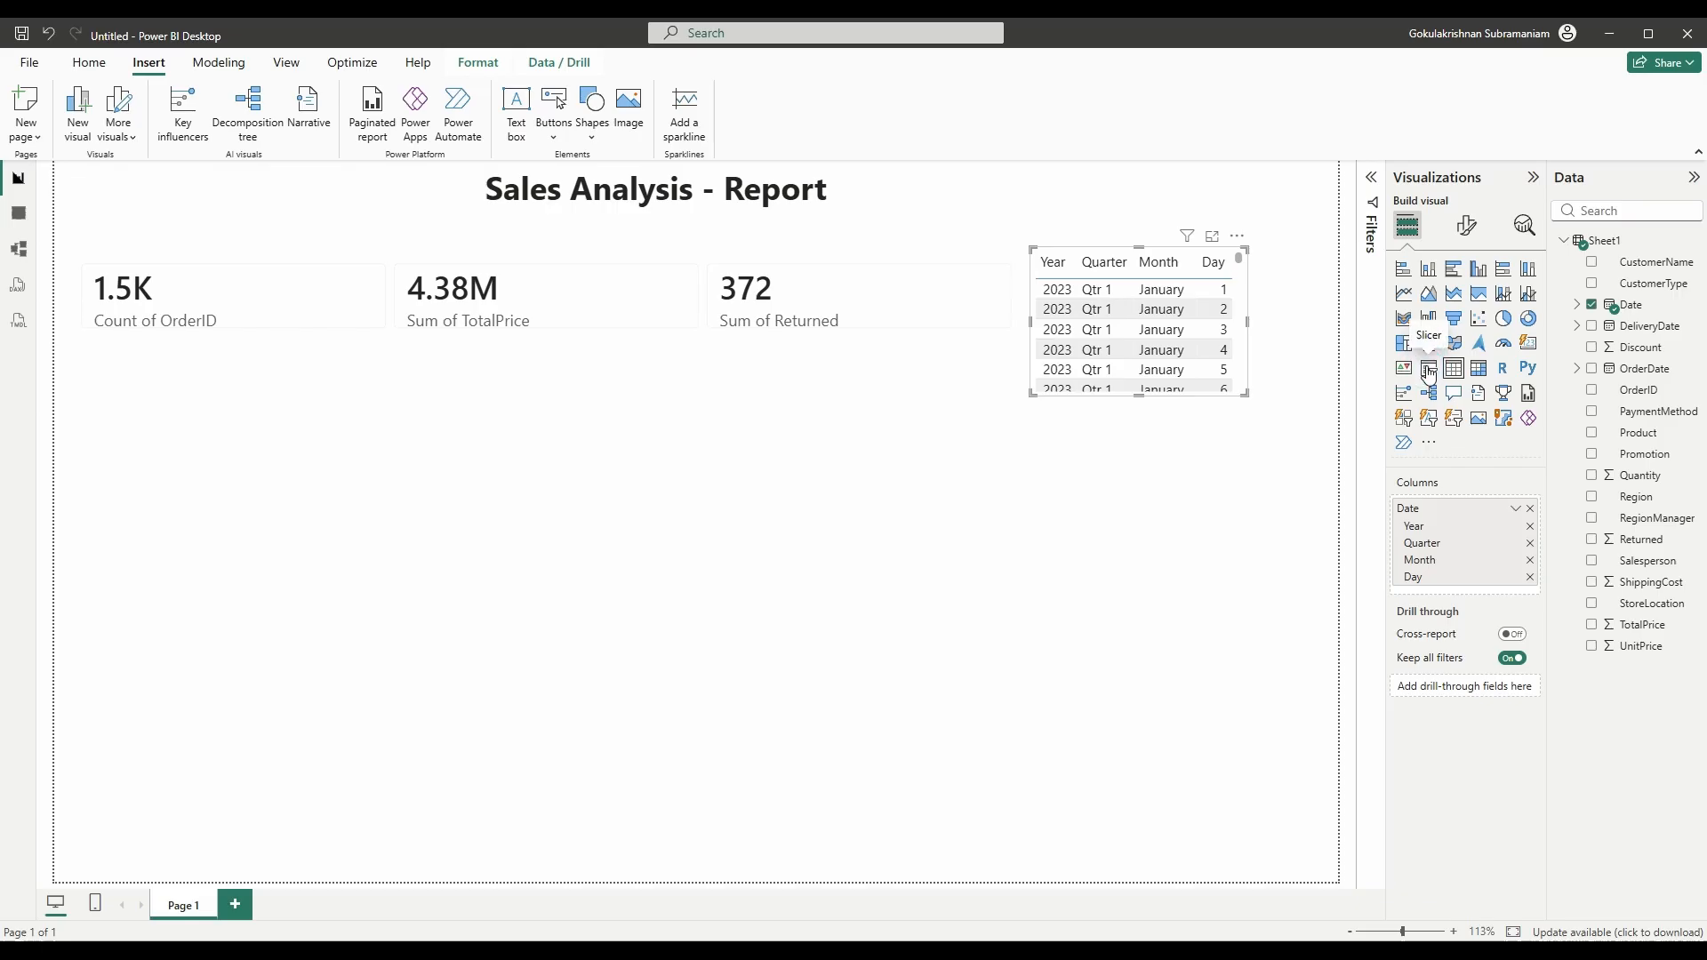
left_click(1467, 224)
left_click(1451, 351)
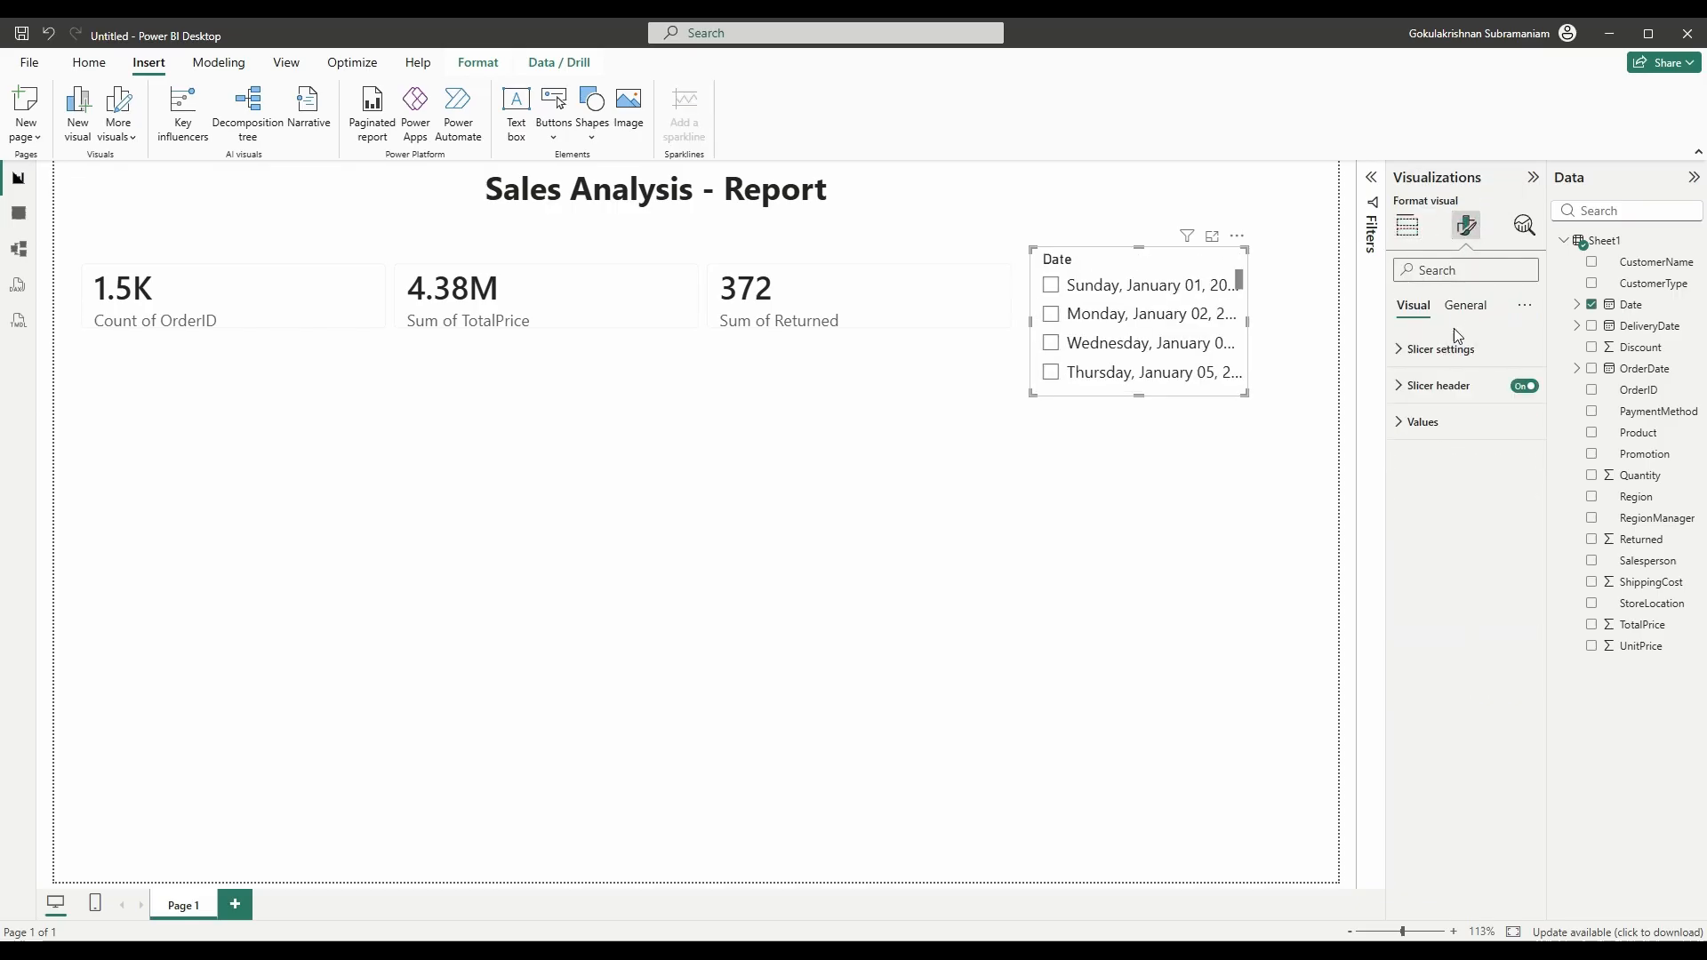
left_click(1465, 437)
left_click(1440, 499)
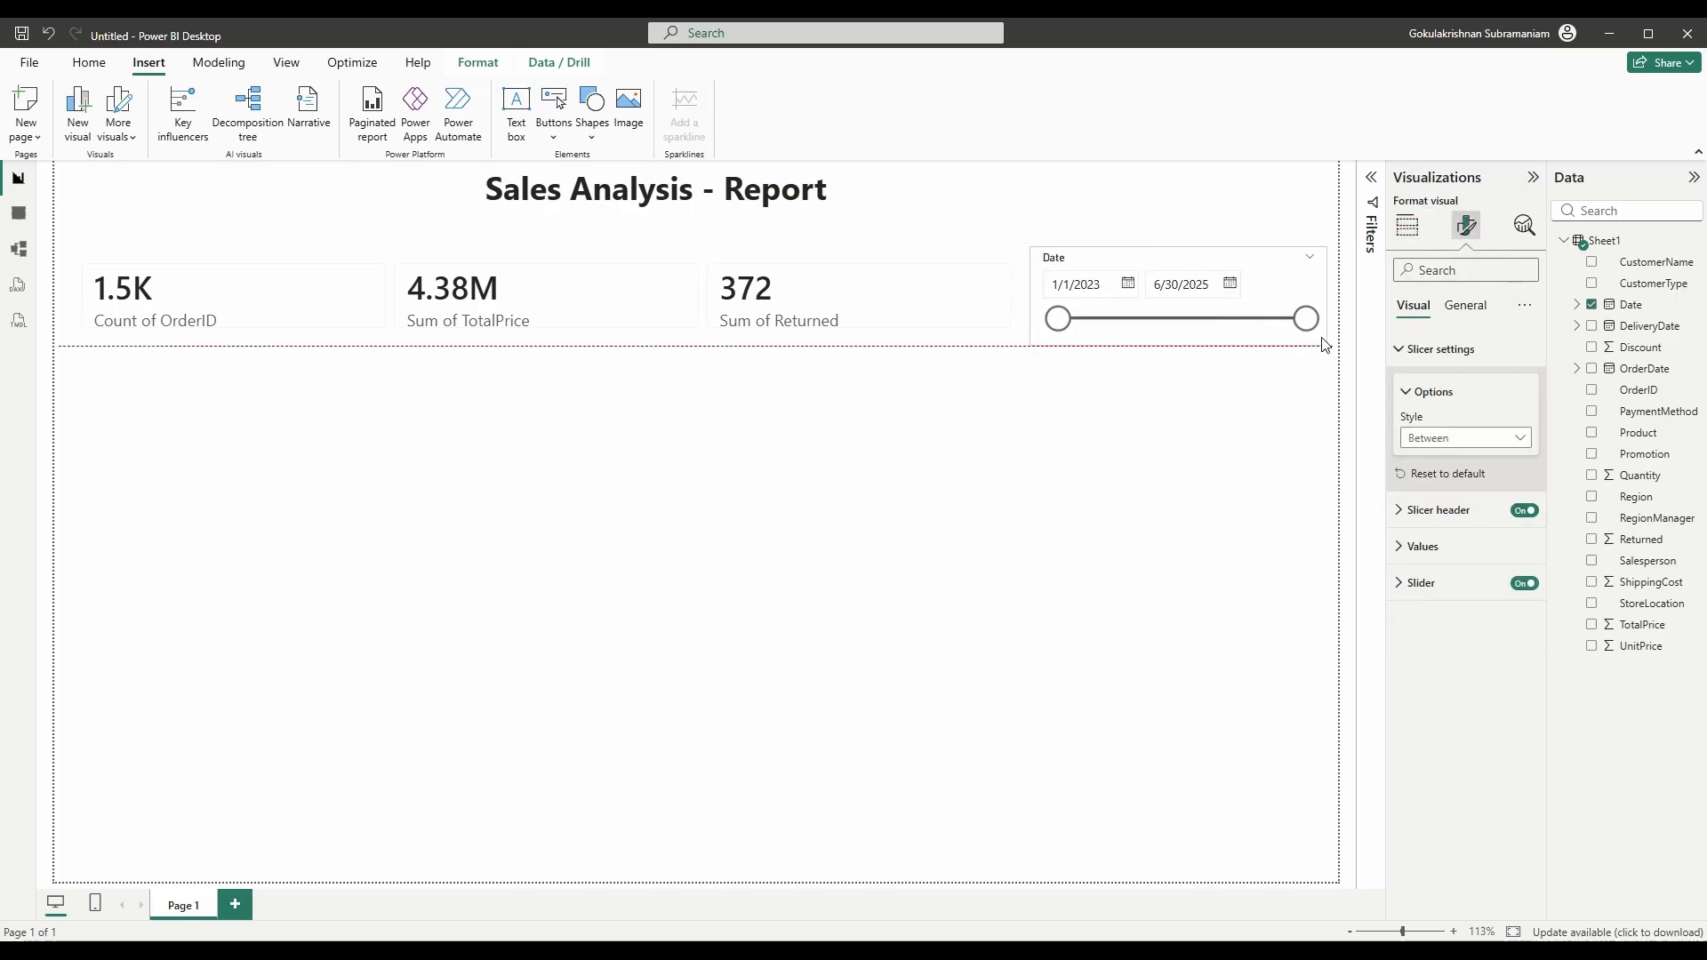
left_click_drag(1305, 318, 1344, 329)
left_click_drag(1258, 262, 1272, 202)
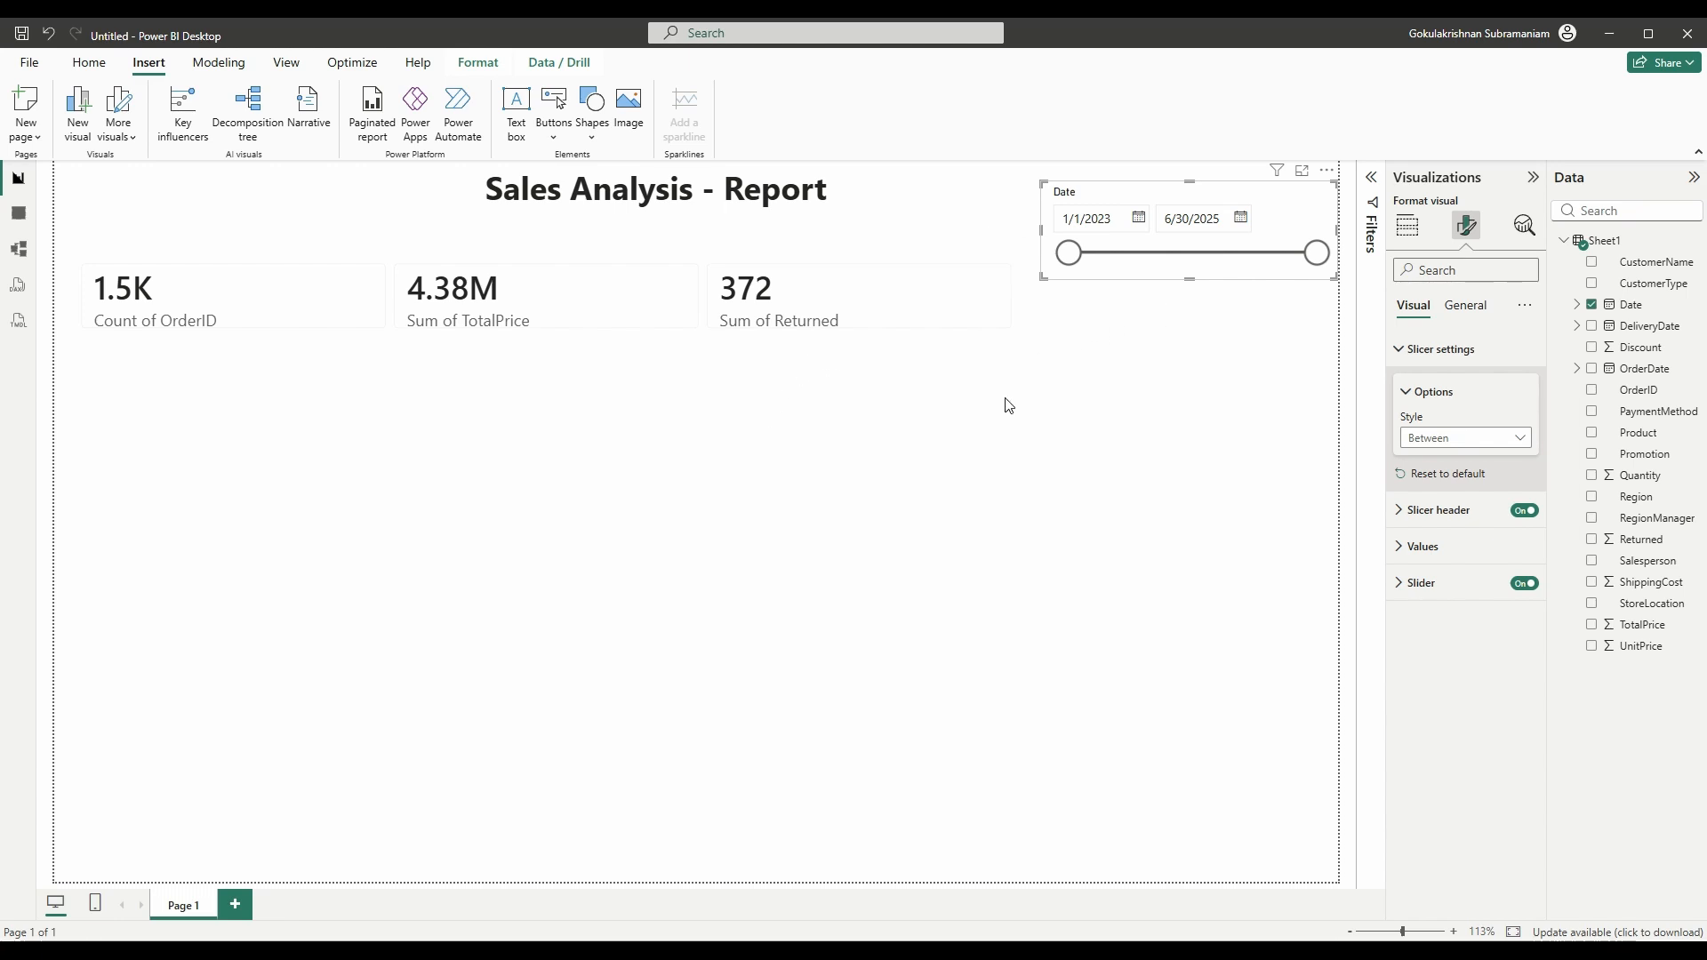
left_click(956, 322)
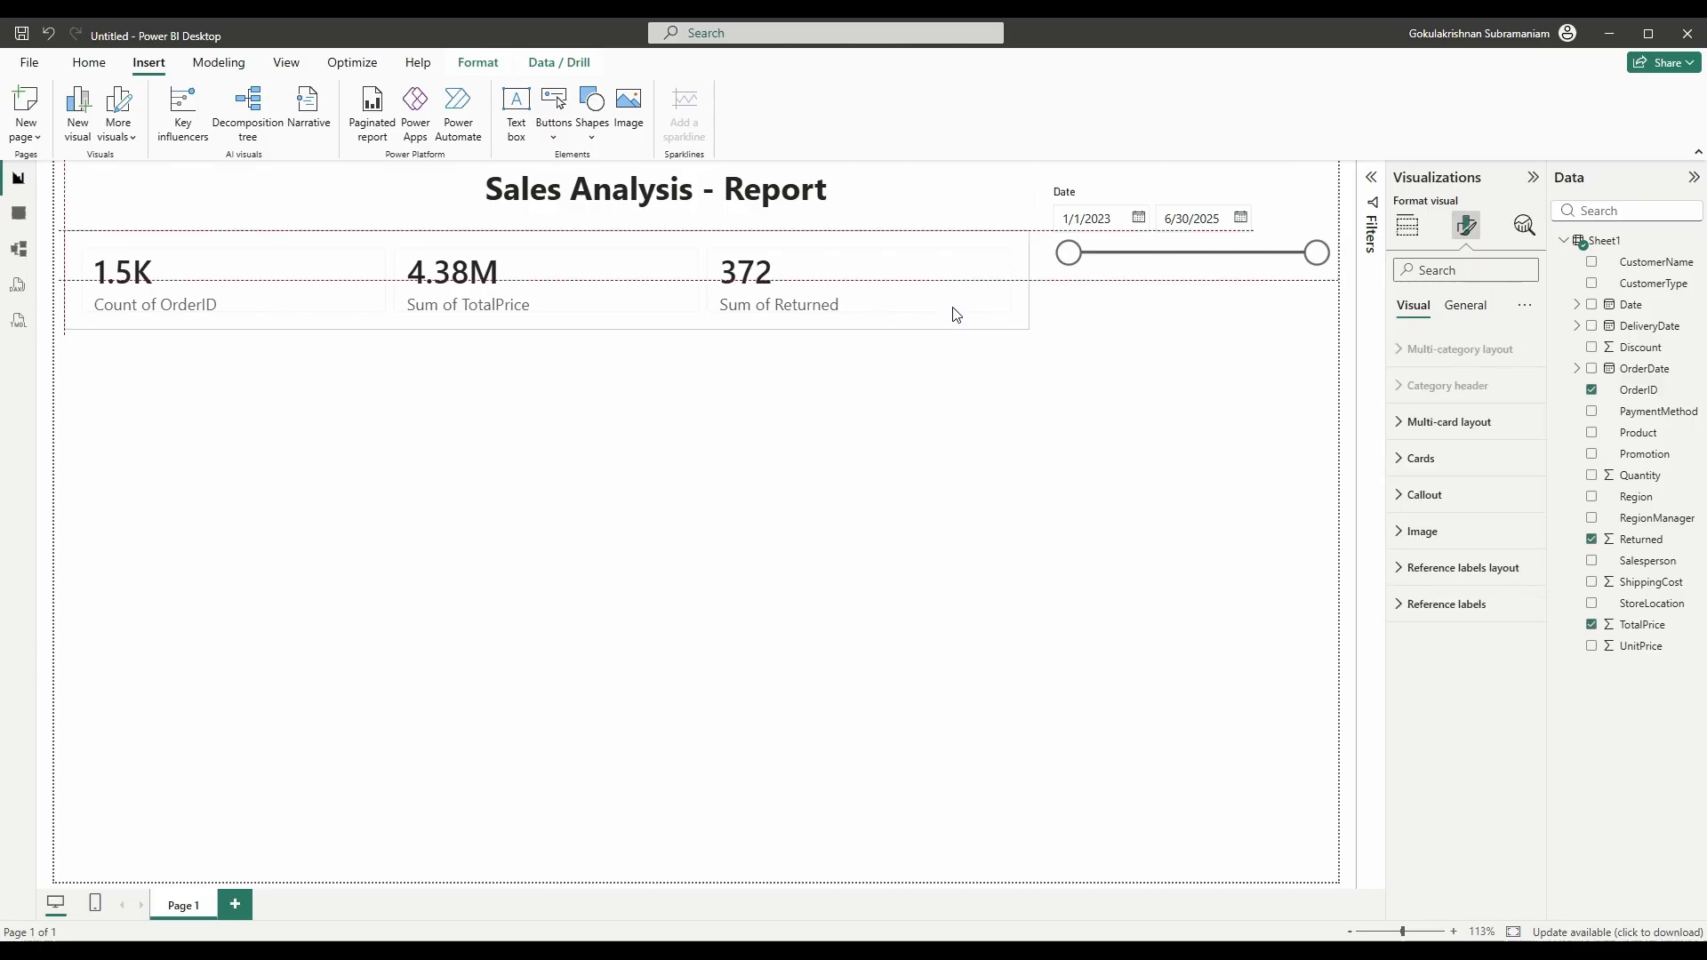
left_click(987, 392)
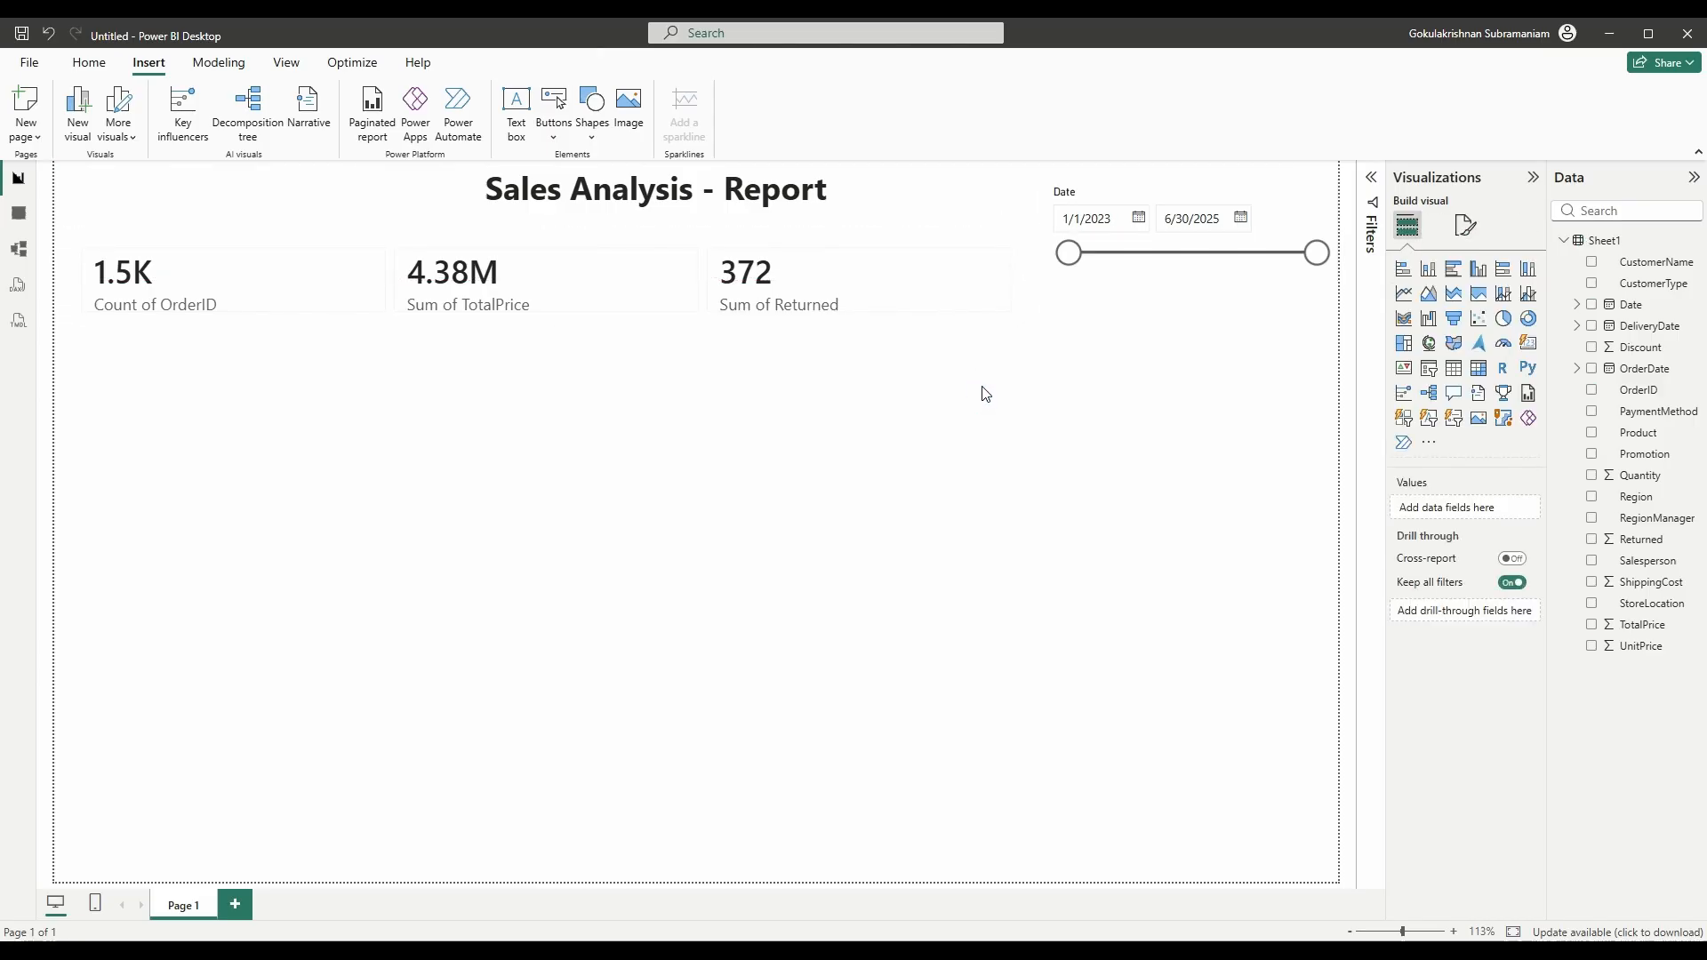
left_click(188, 355)
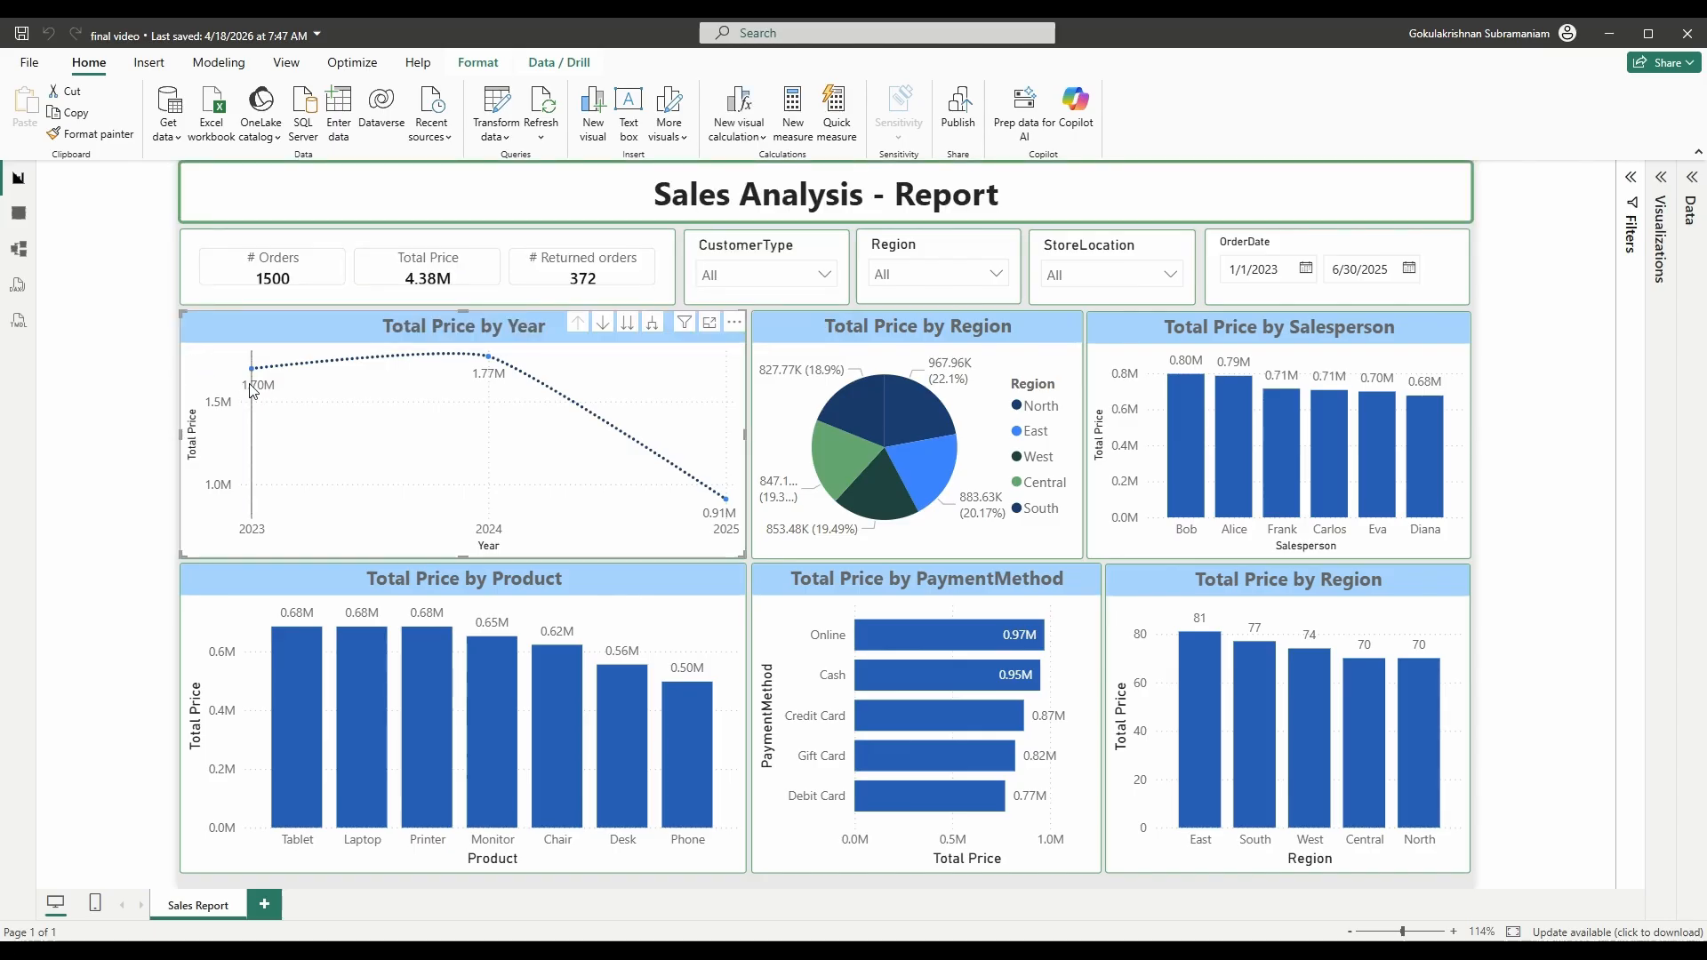
mouse_move(680, 475)
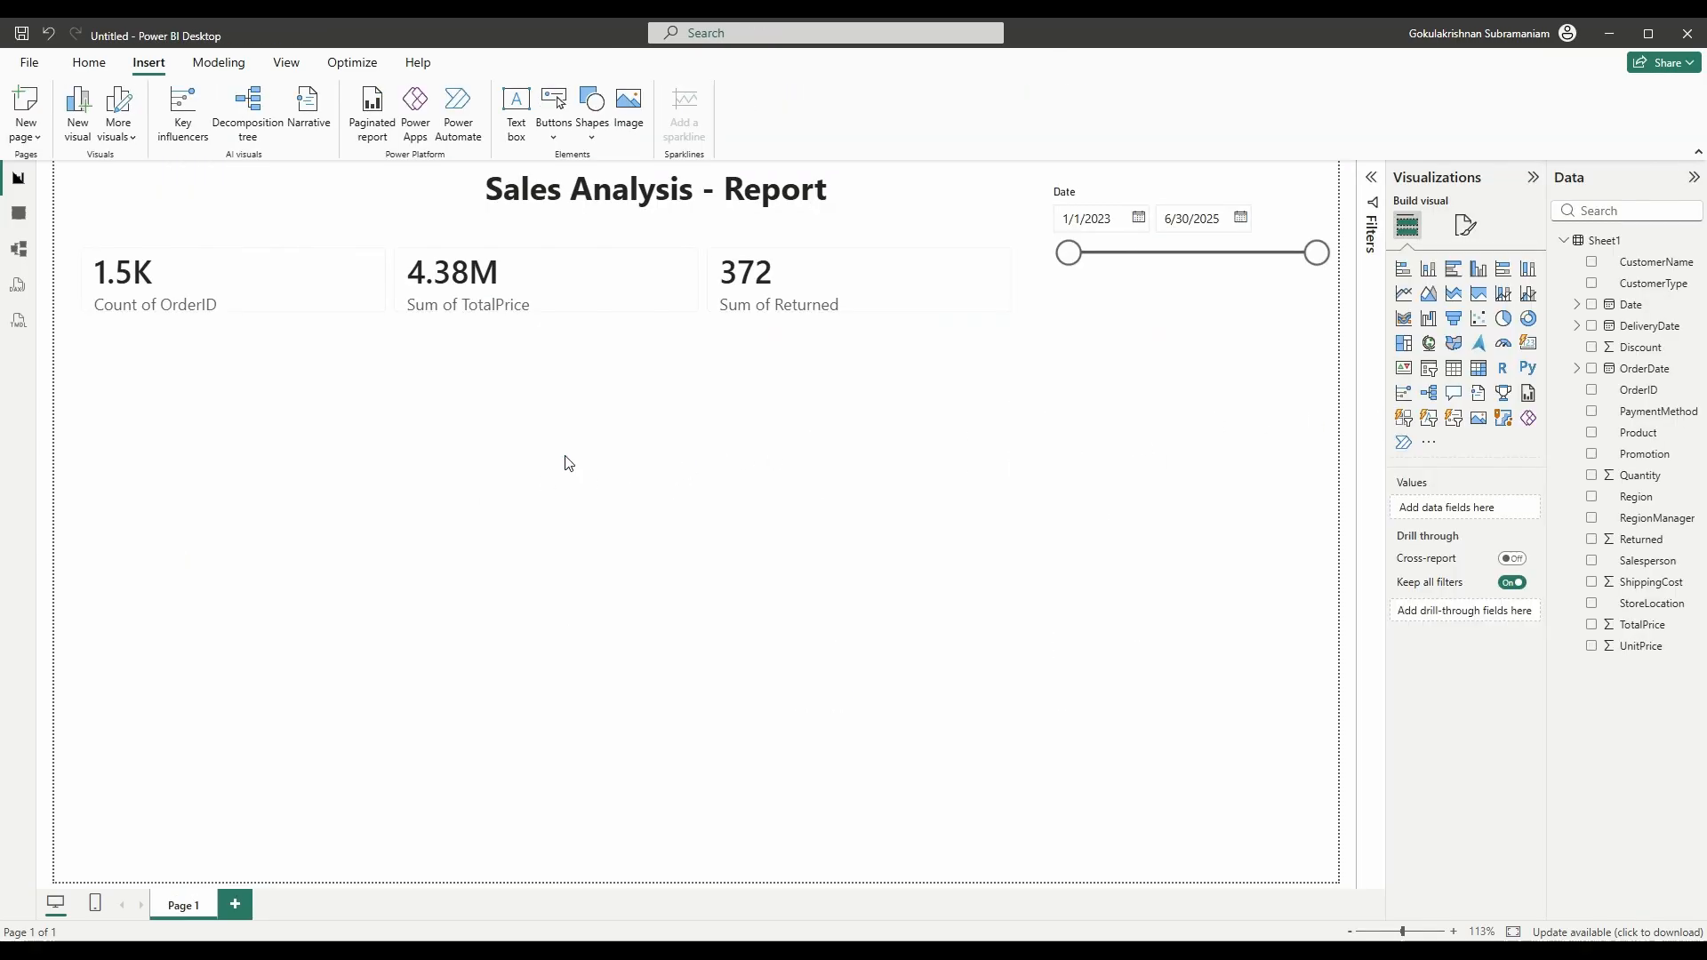
- Add a line chart of Sum of TotalPrice by Date, keeping only Year on the axis
left_click(1414, 304)
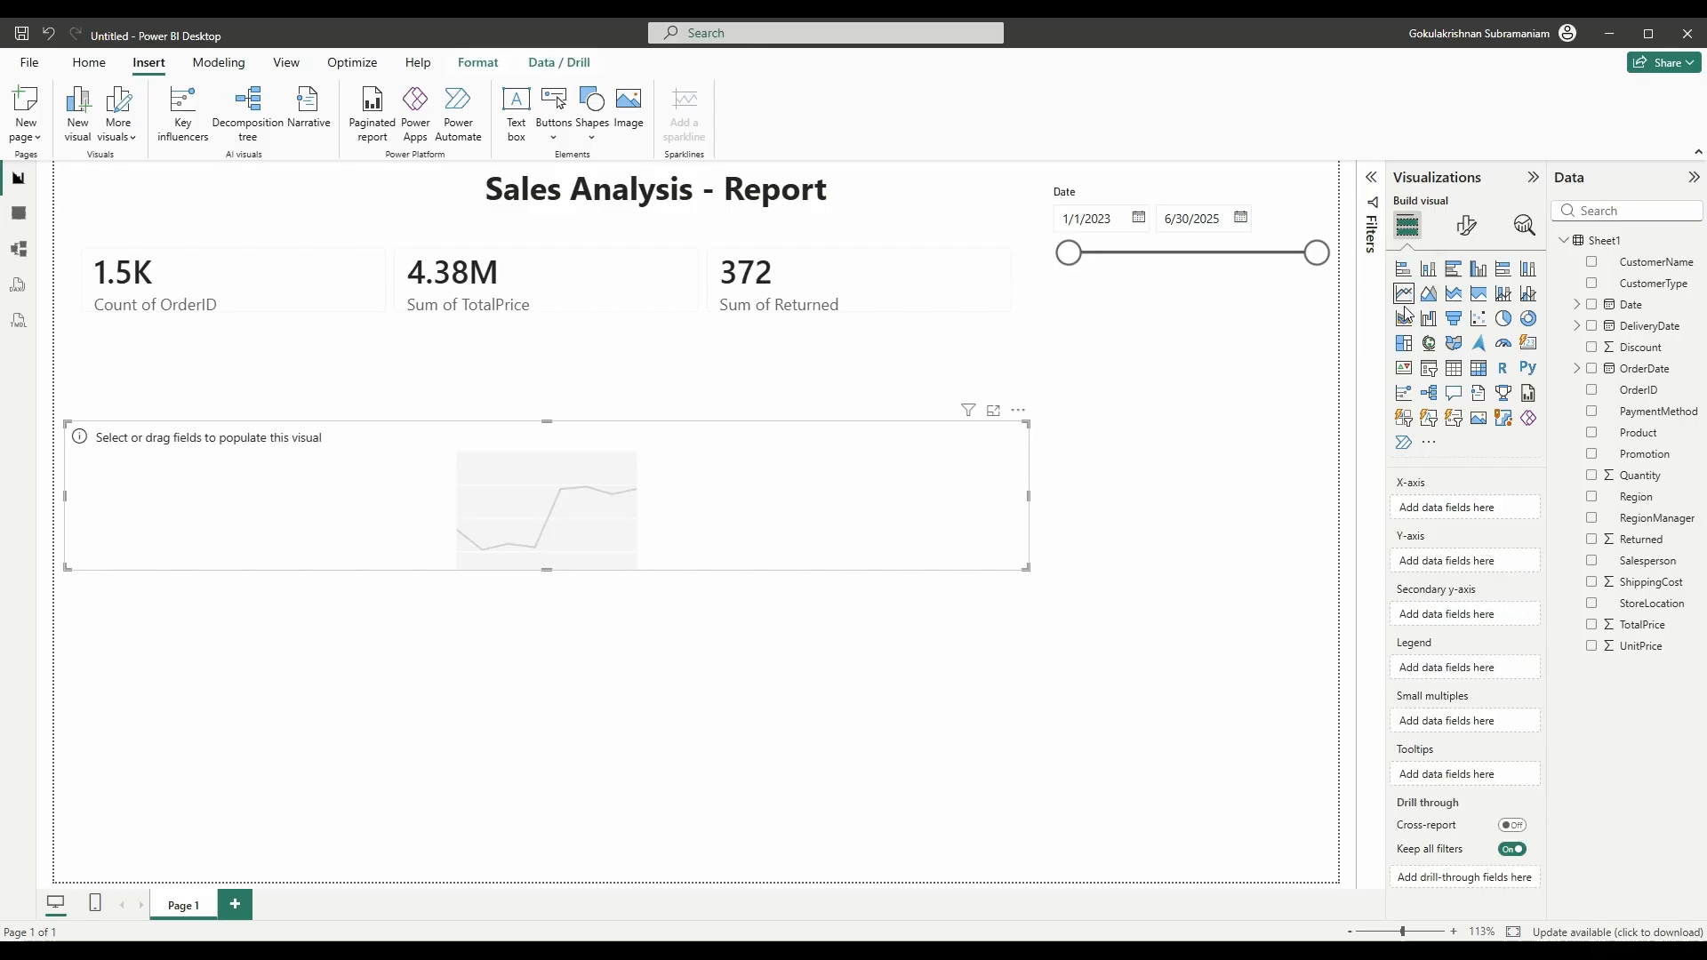
left_click(1593, 305)
left_click(1529, 544)
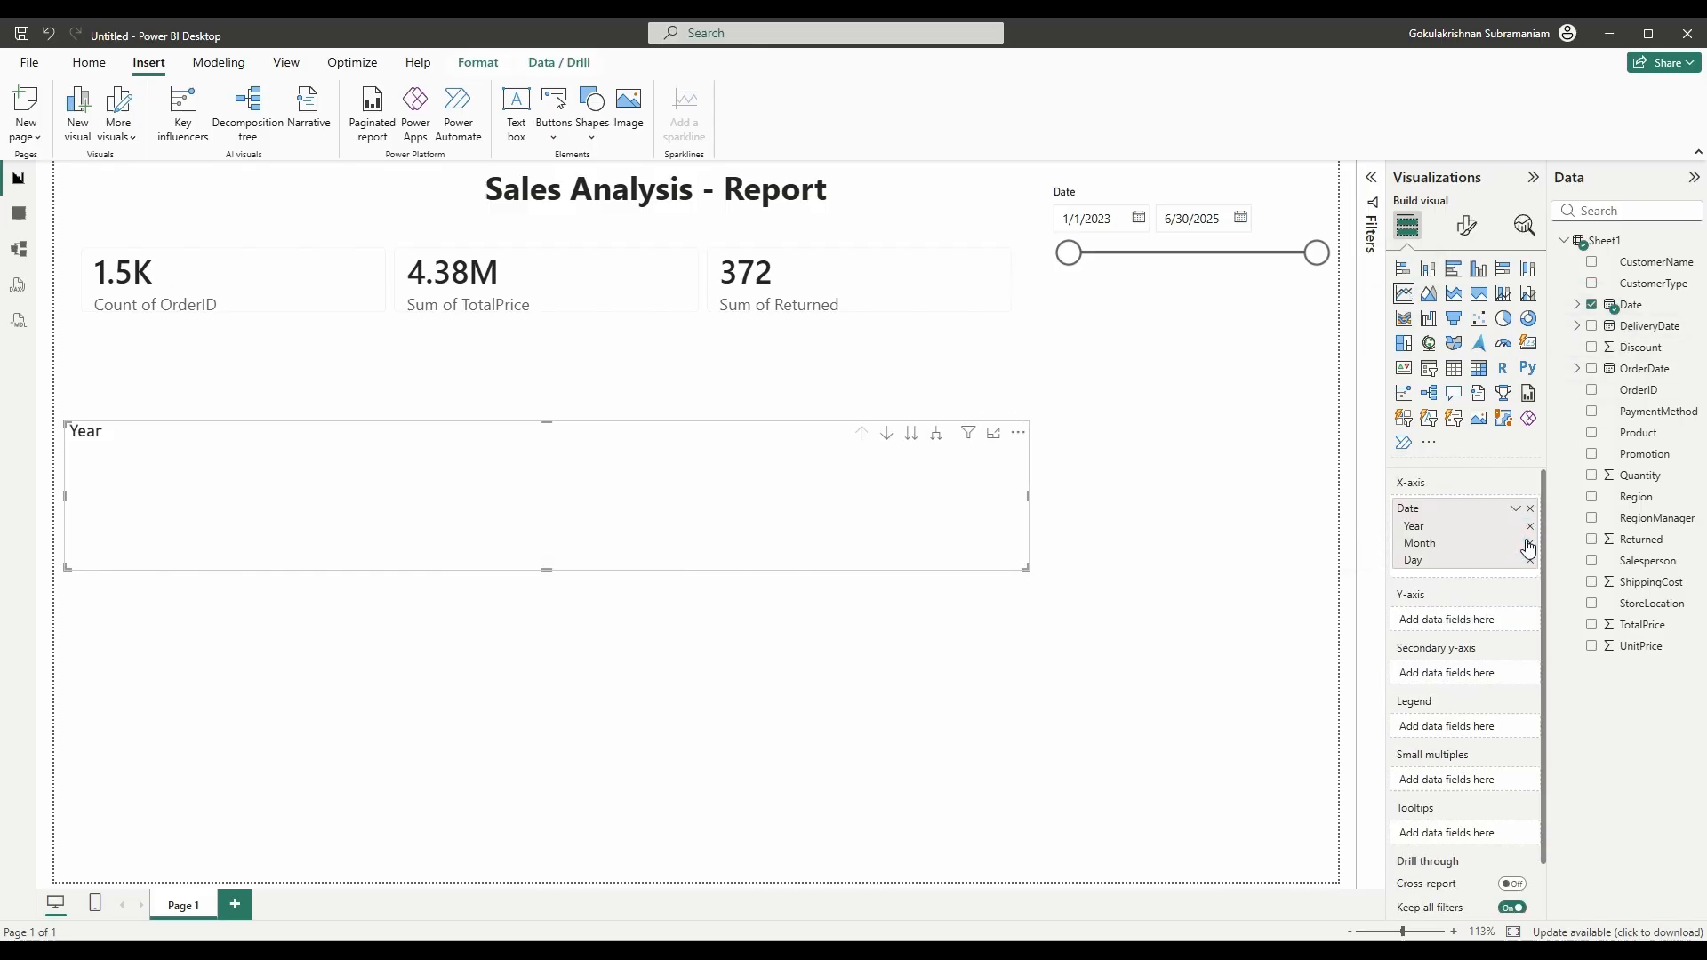
left_click(1529, 544)
left_click(1529, 544)
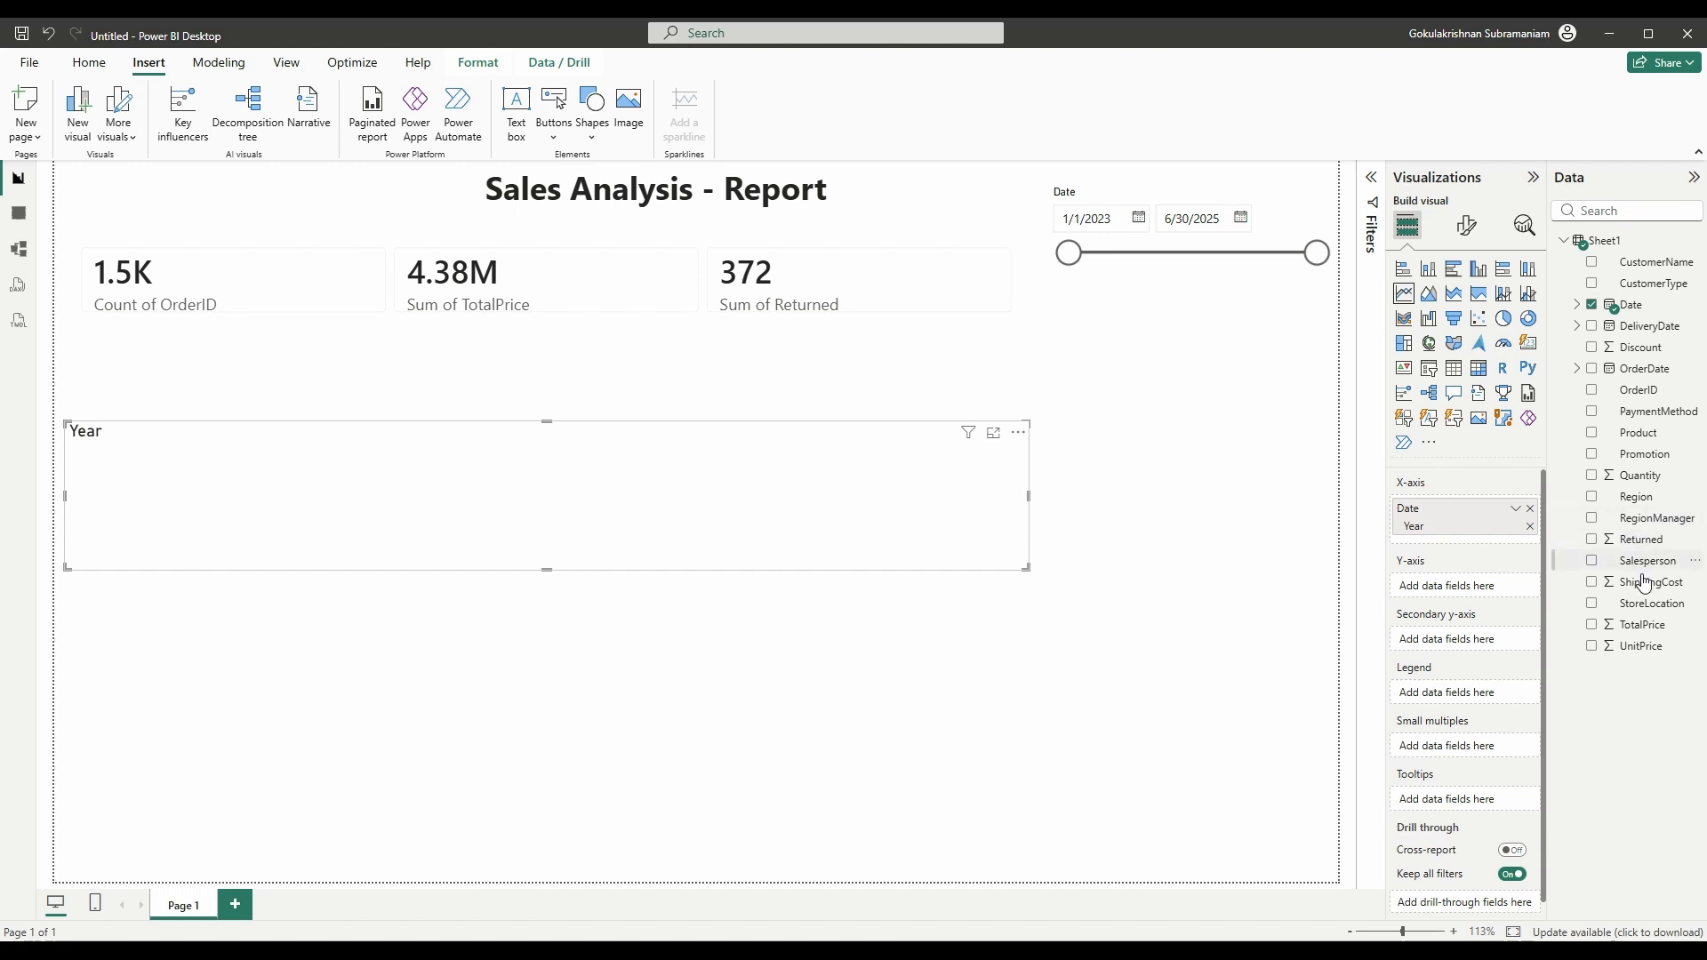
left_click_drag(1645, 625, 1494, 595)
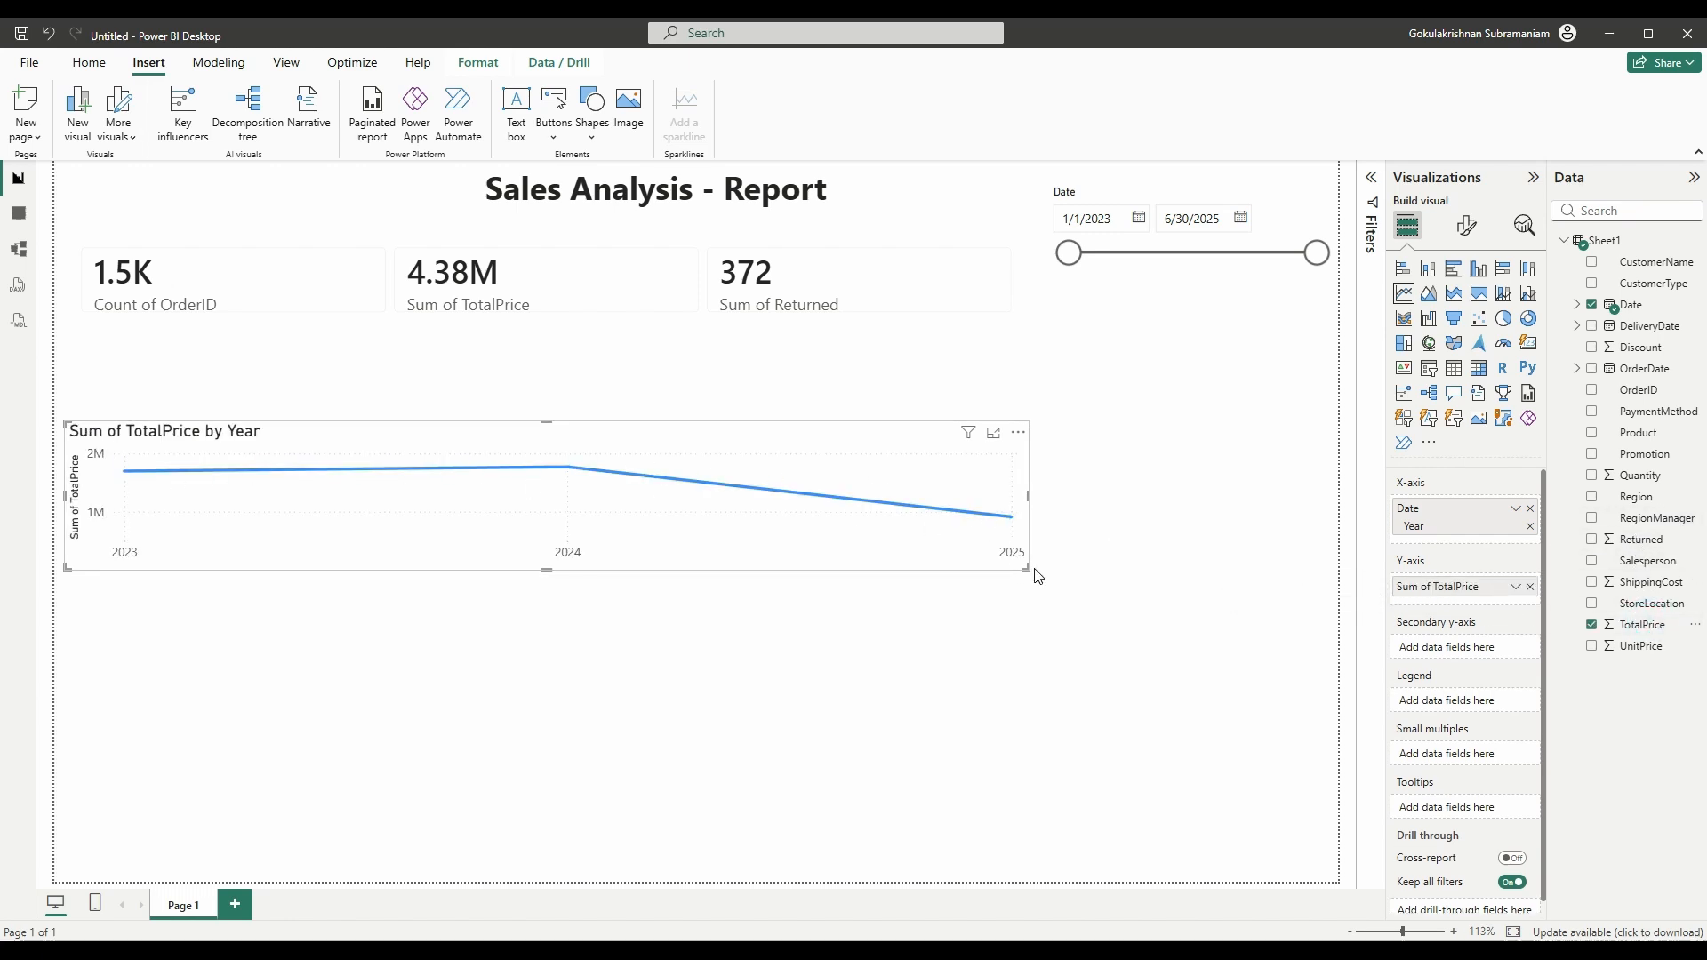
- Shrink the year line chart and move it up under the KPI cards
left_click_drag(1029, 570, 735, 622)
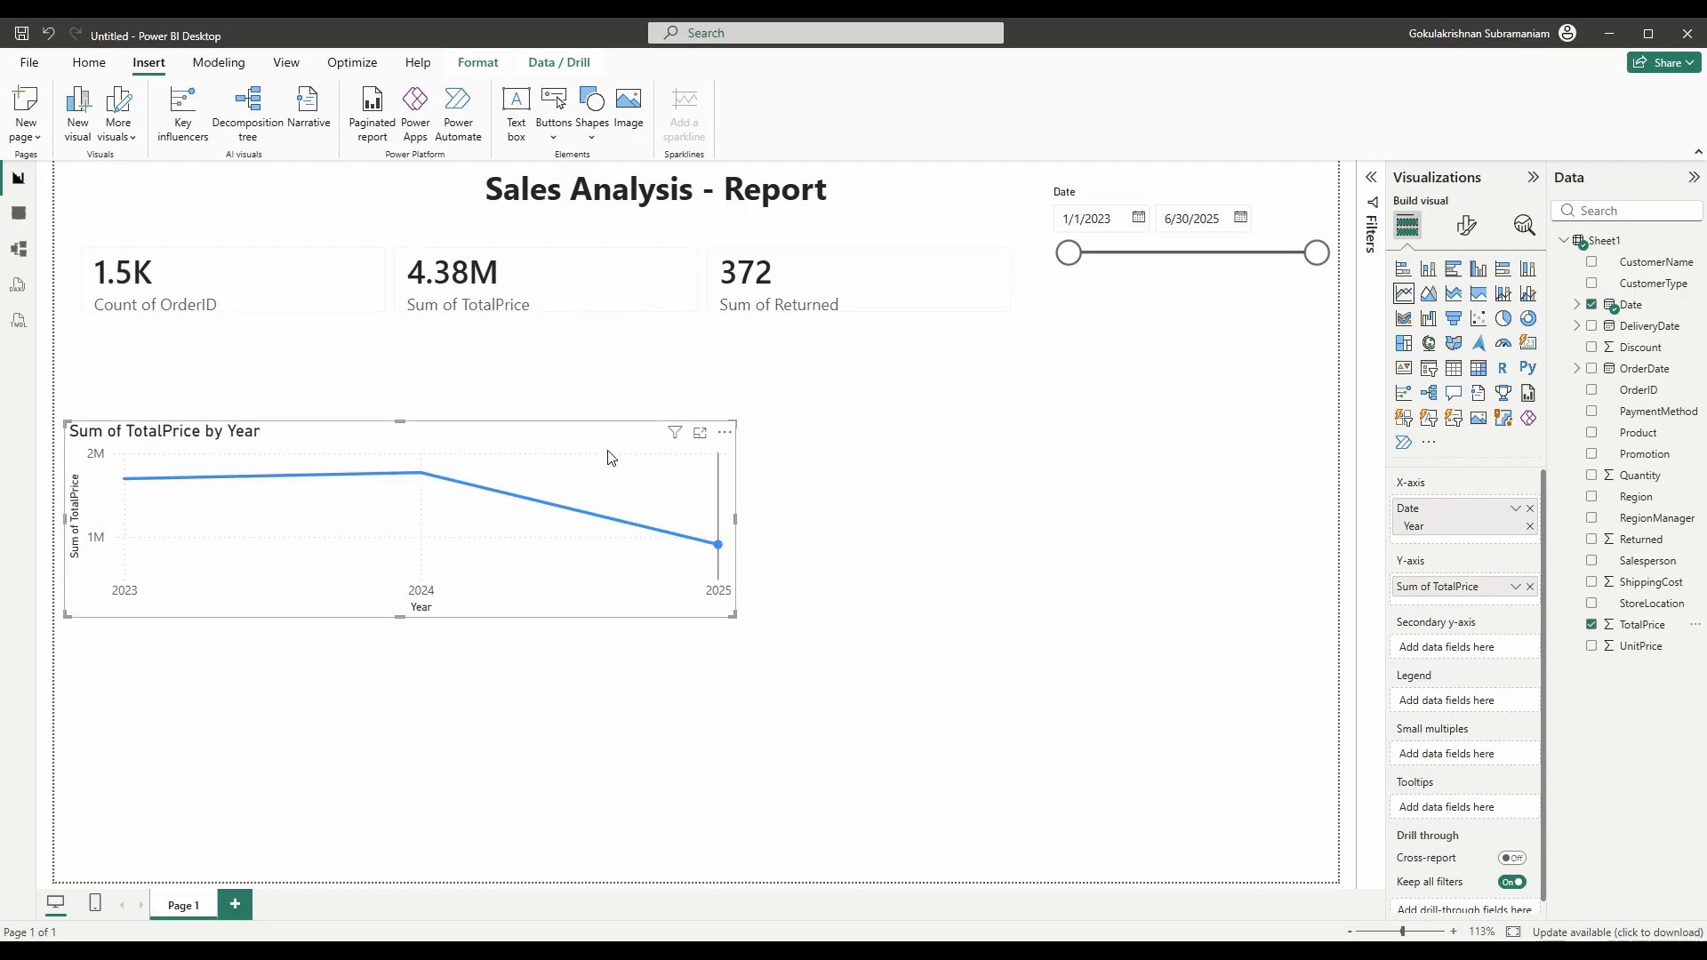
left_click_drag(604, 444, 601, 369)
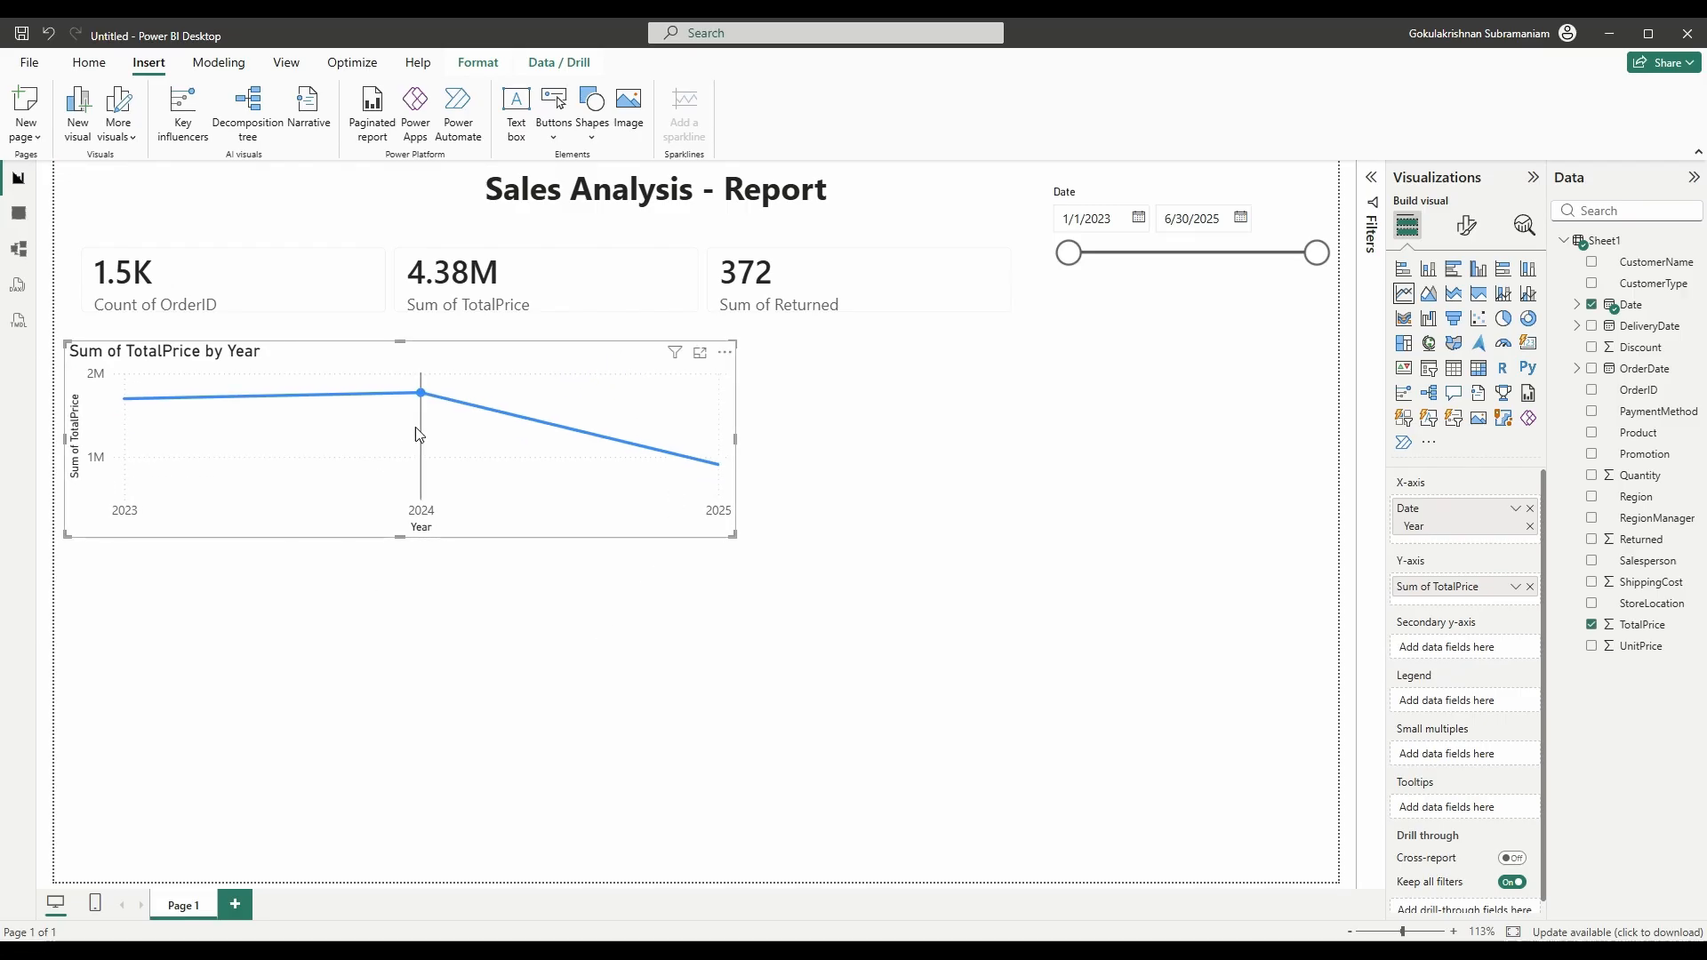
mouse_move(419, 435)
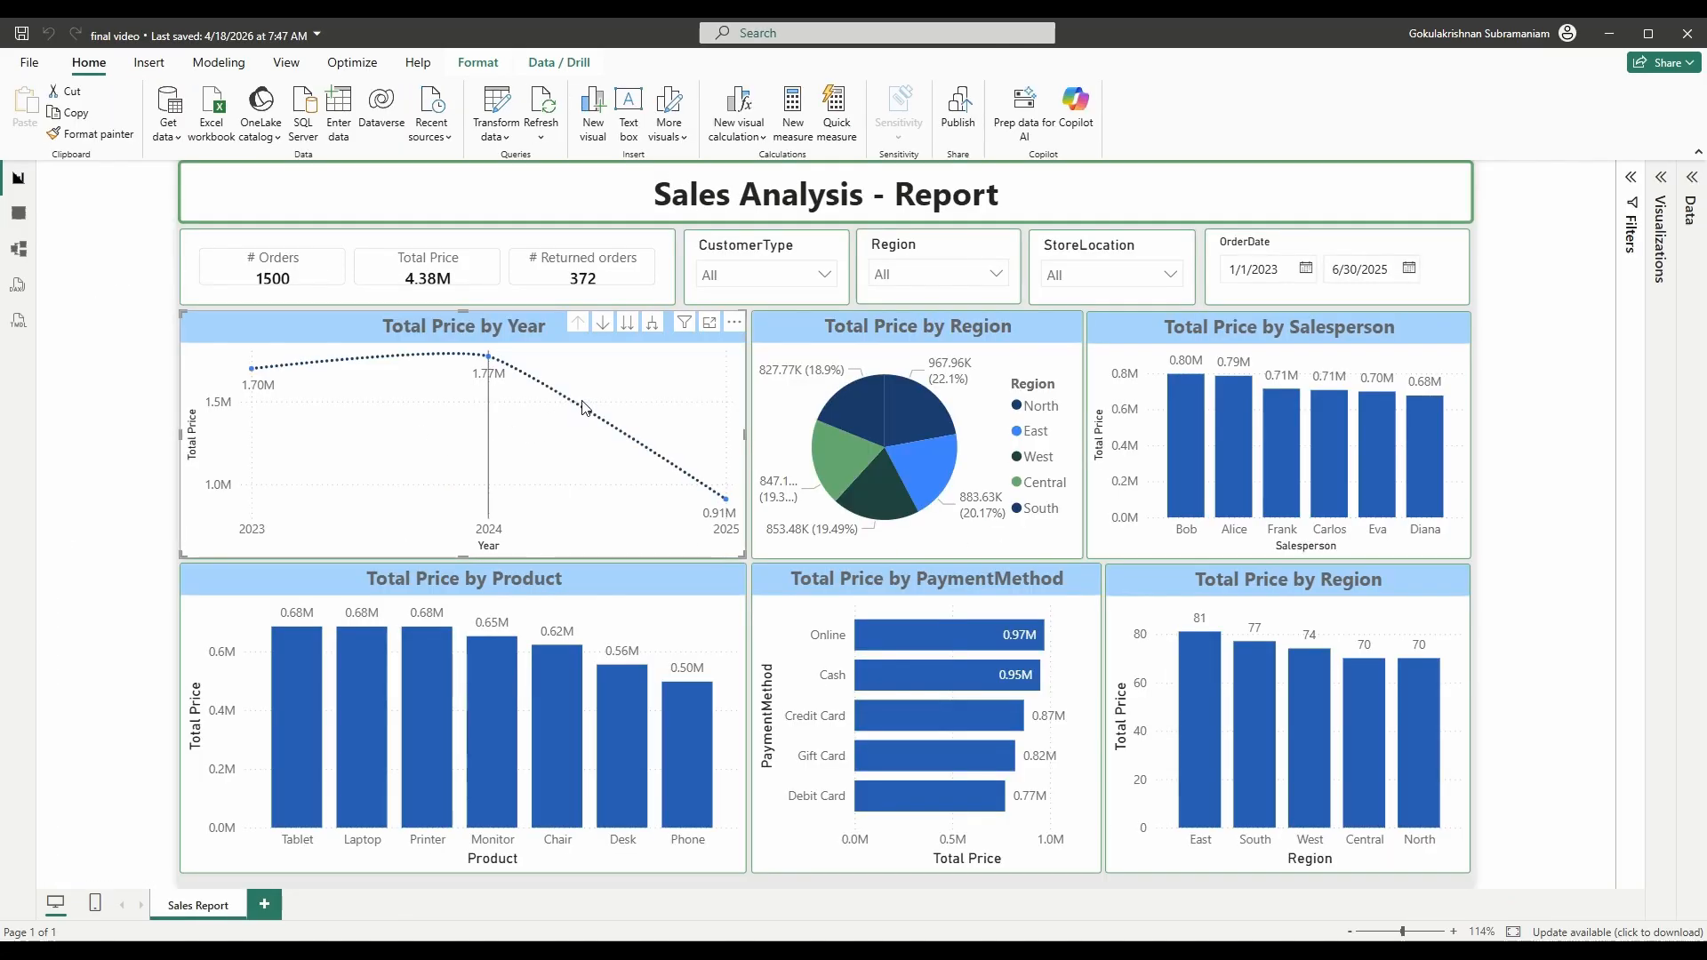
left_click(835, 330)
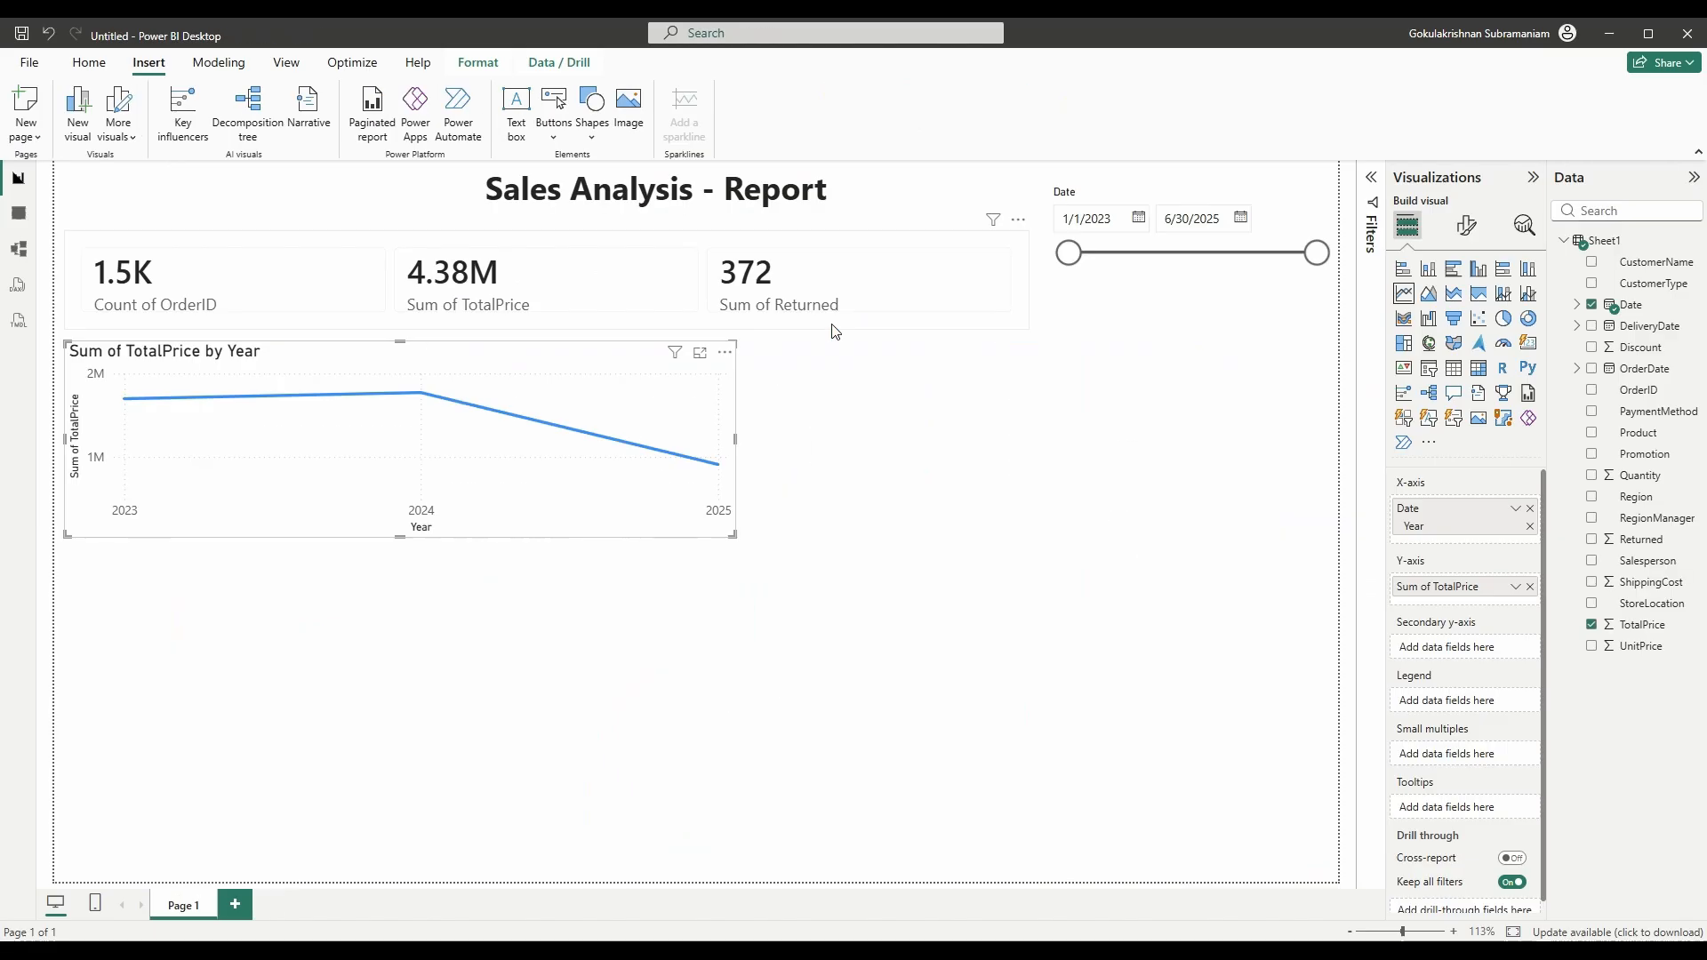
left_click_drag(736, 534, 499, 524)
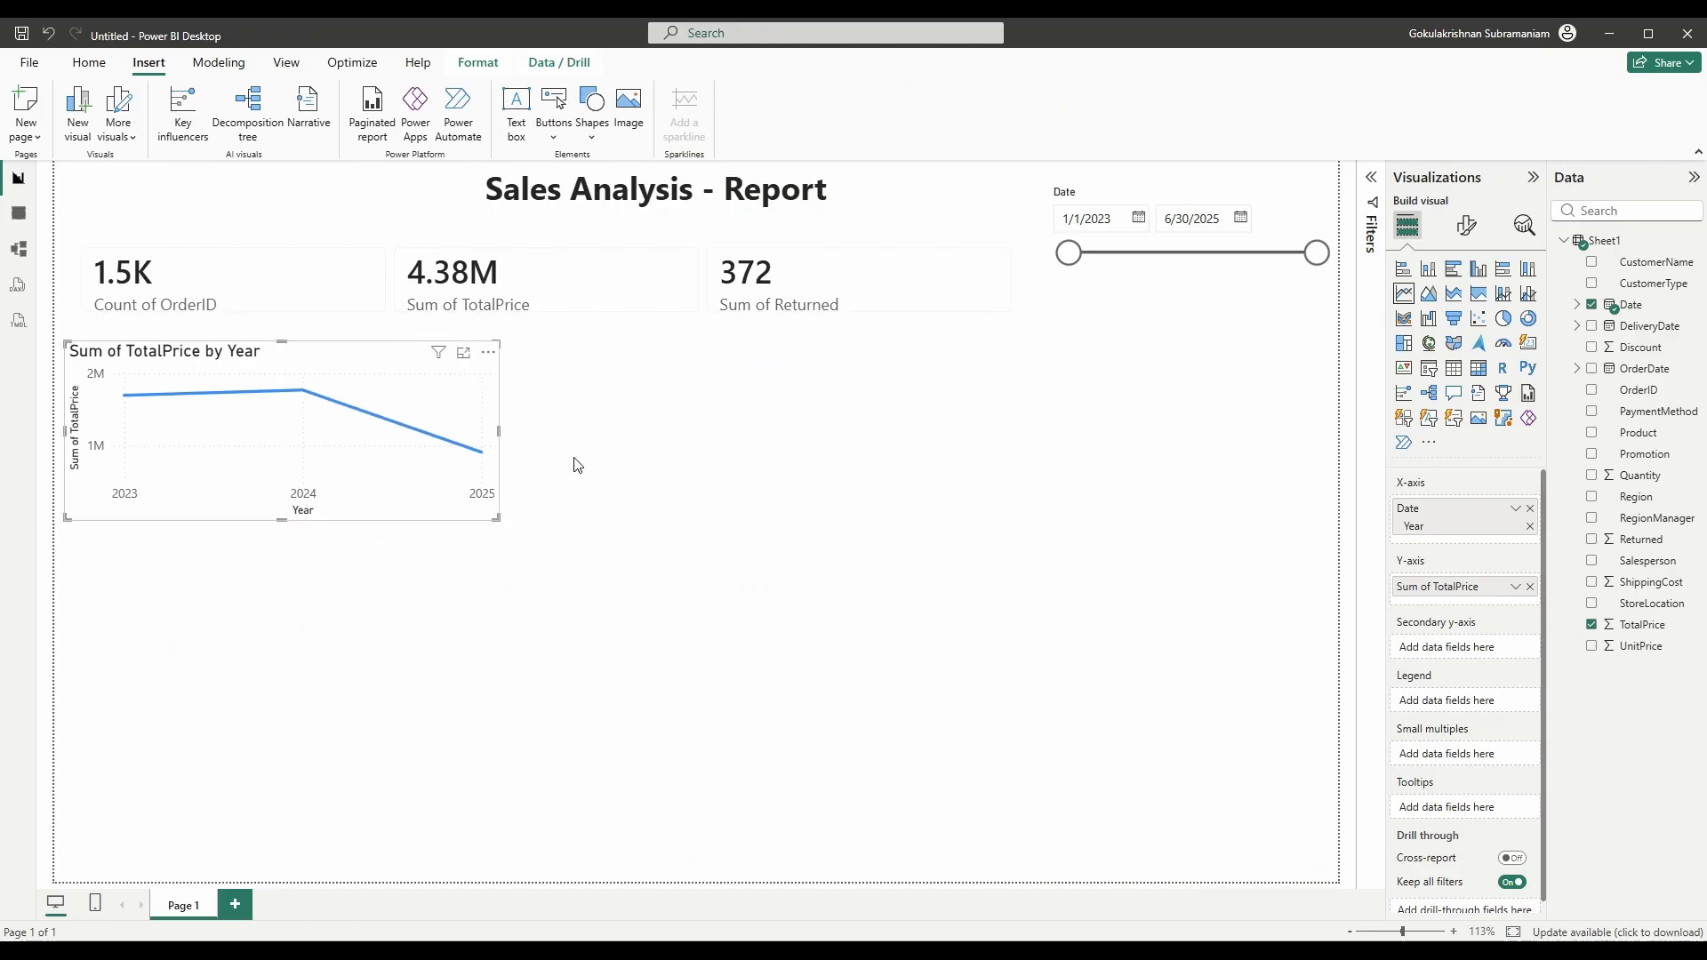
left_click(596, 445)
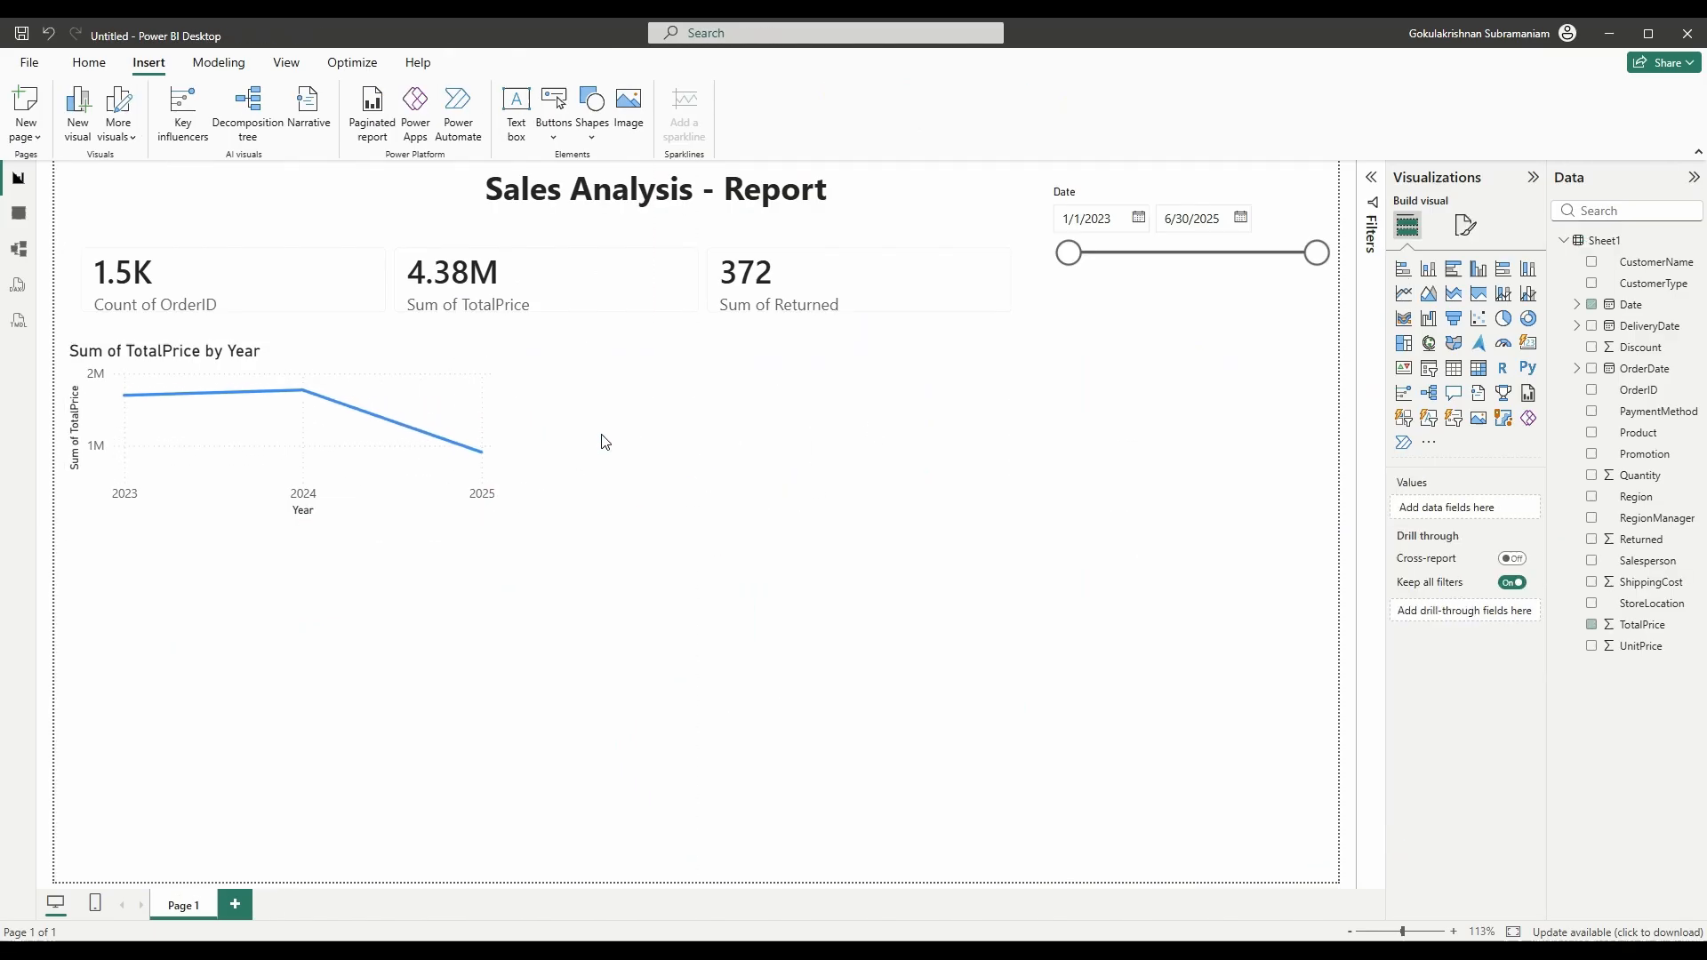
- Add a Region pie chart of TotalPrice, narrowed and placed beside the year line chart
left_click(1504, 318)
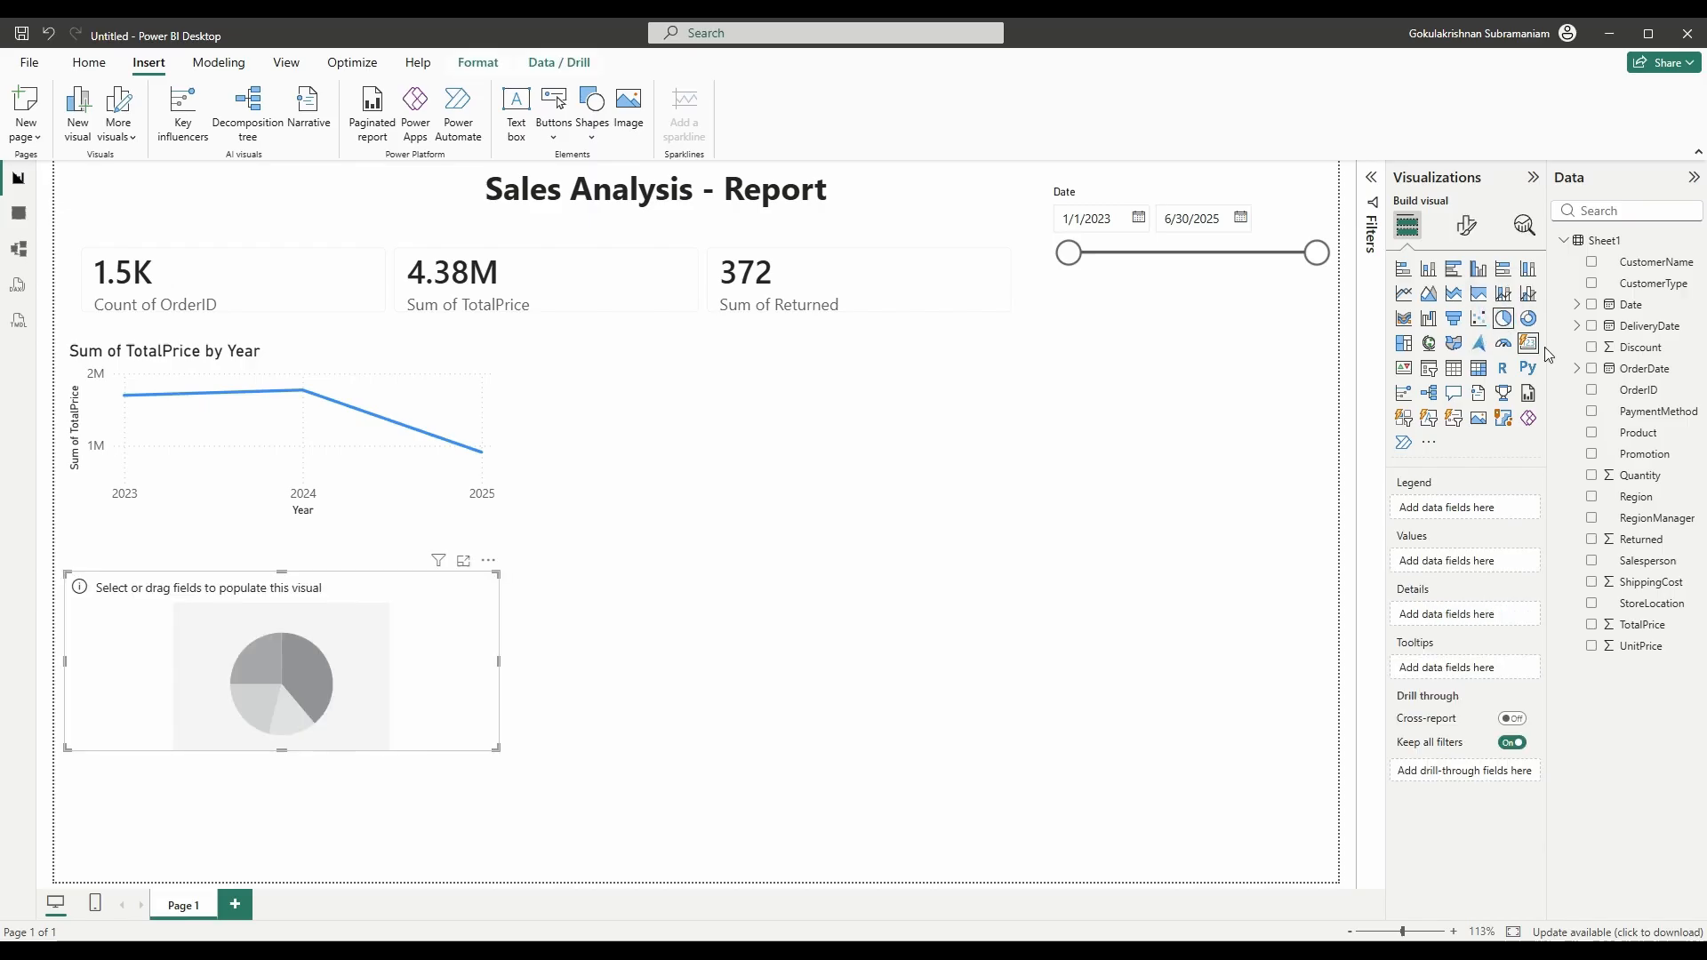
left_click(1591, 498)
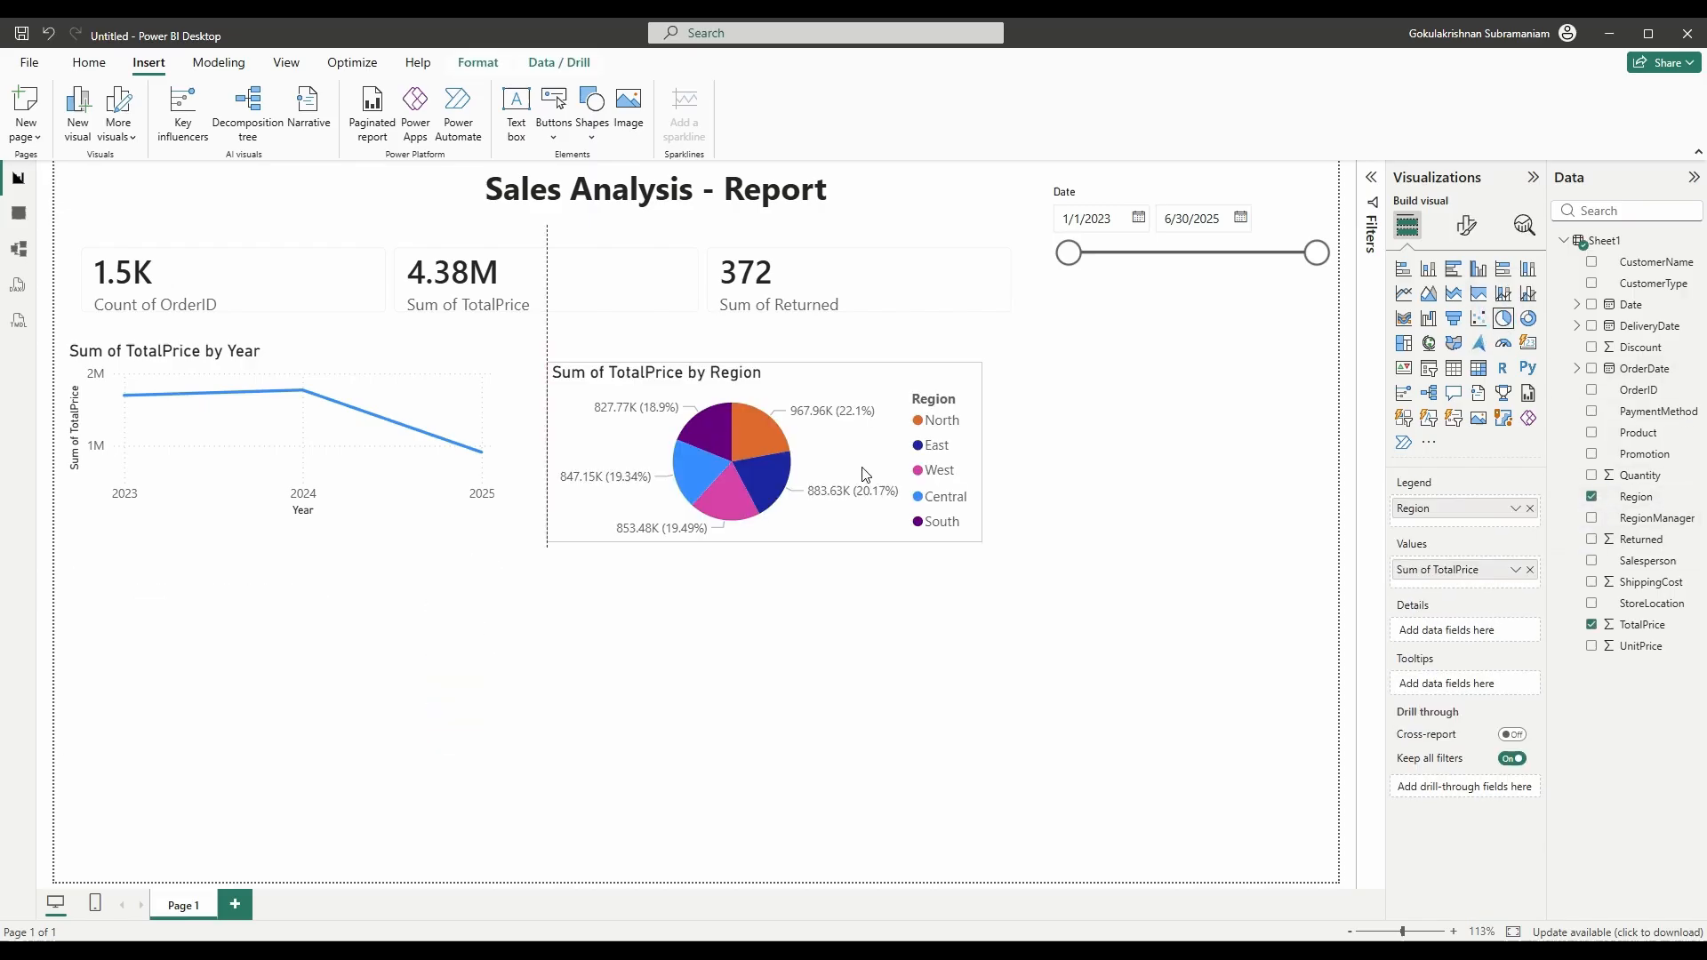
left_click_drag(867, 474, 850, 467)
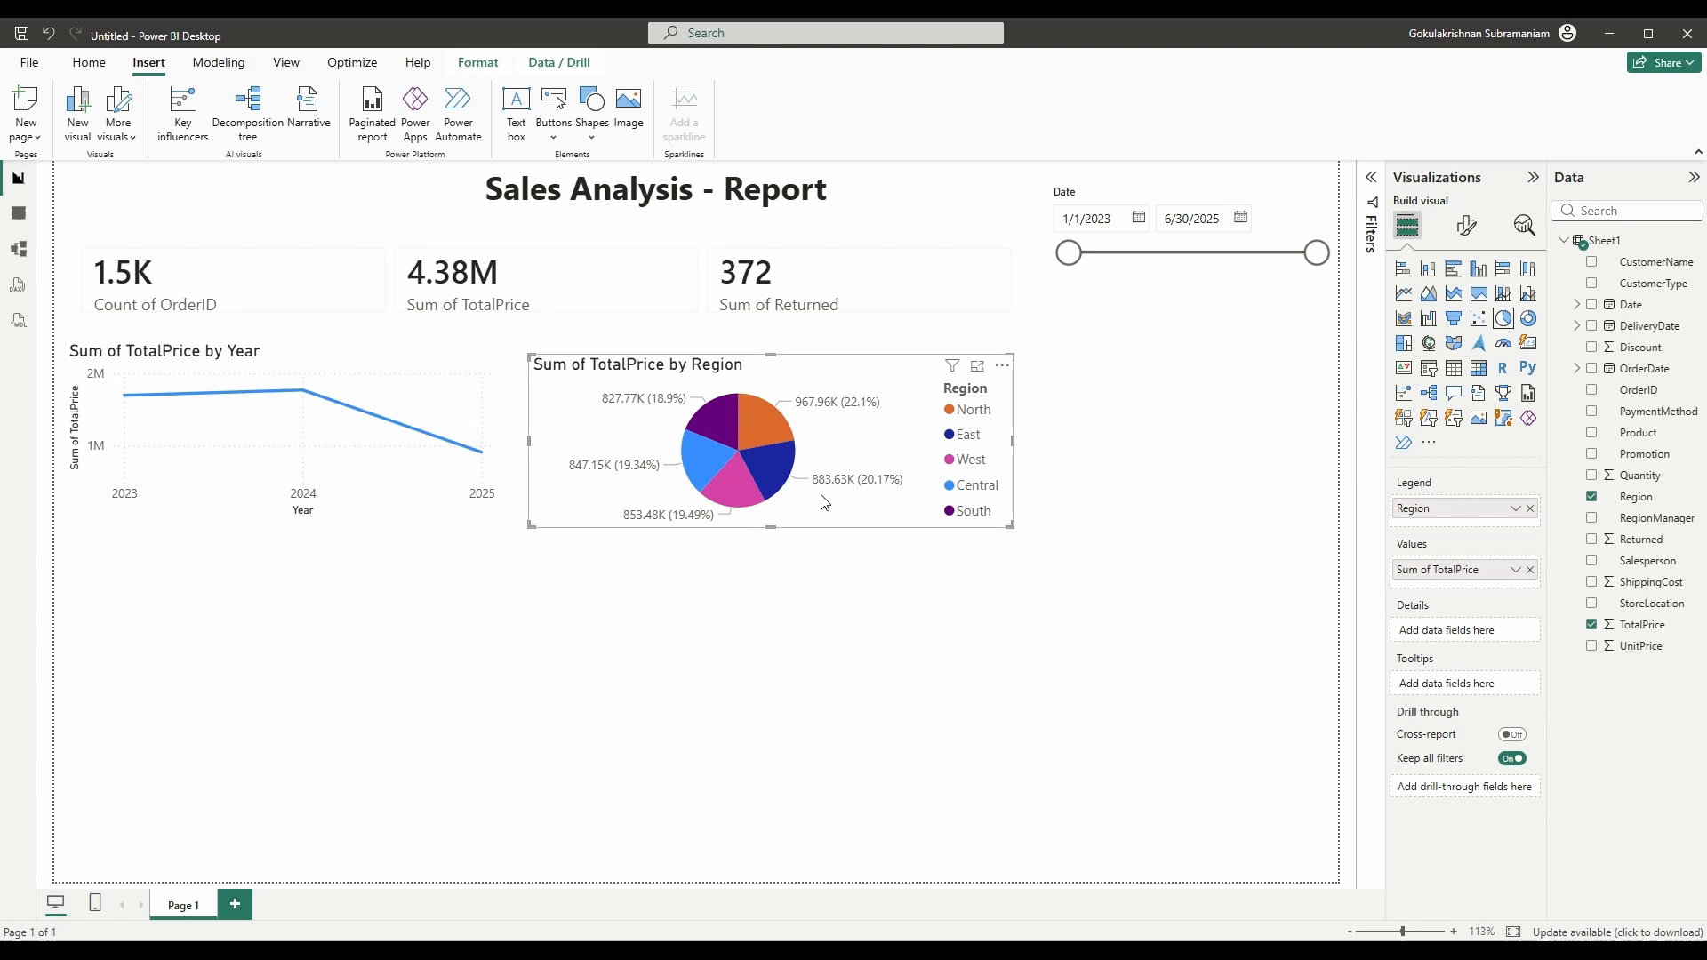
left_click_drag(1016, 527, 943, 544)
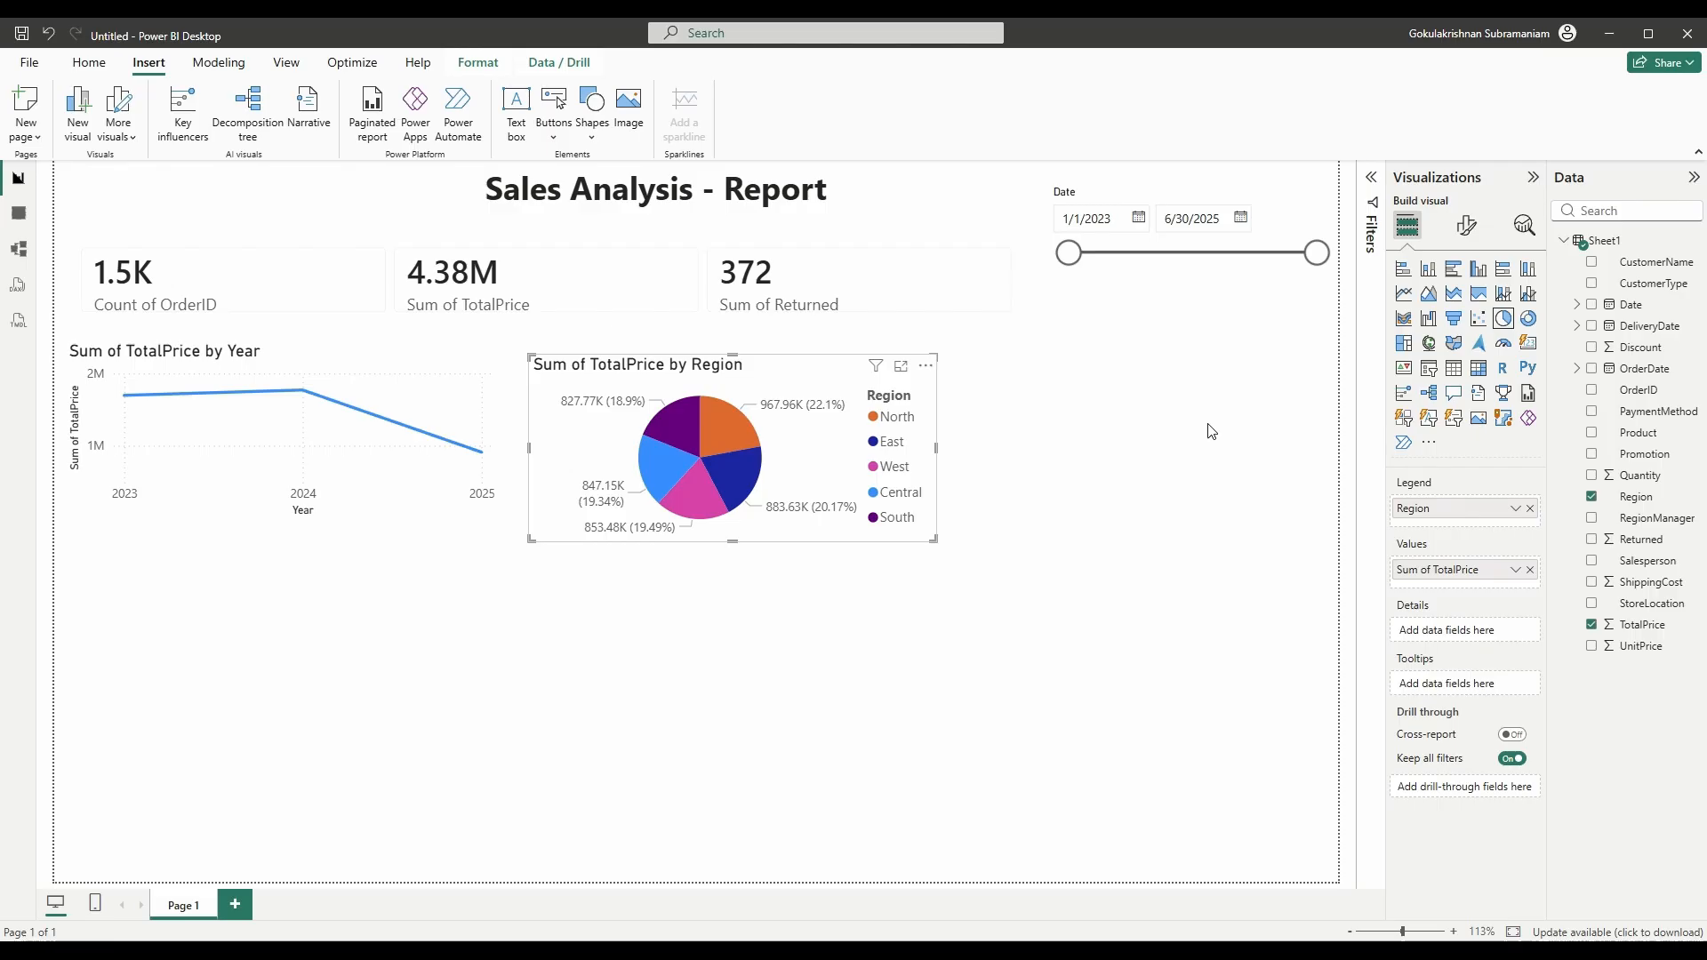
mouse_move(127, 397)
- Add a TotalPrice by Salesperson column chart, moved to the upper right and resized
left_click(1129, 407)
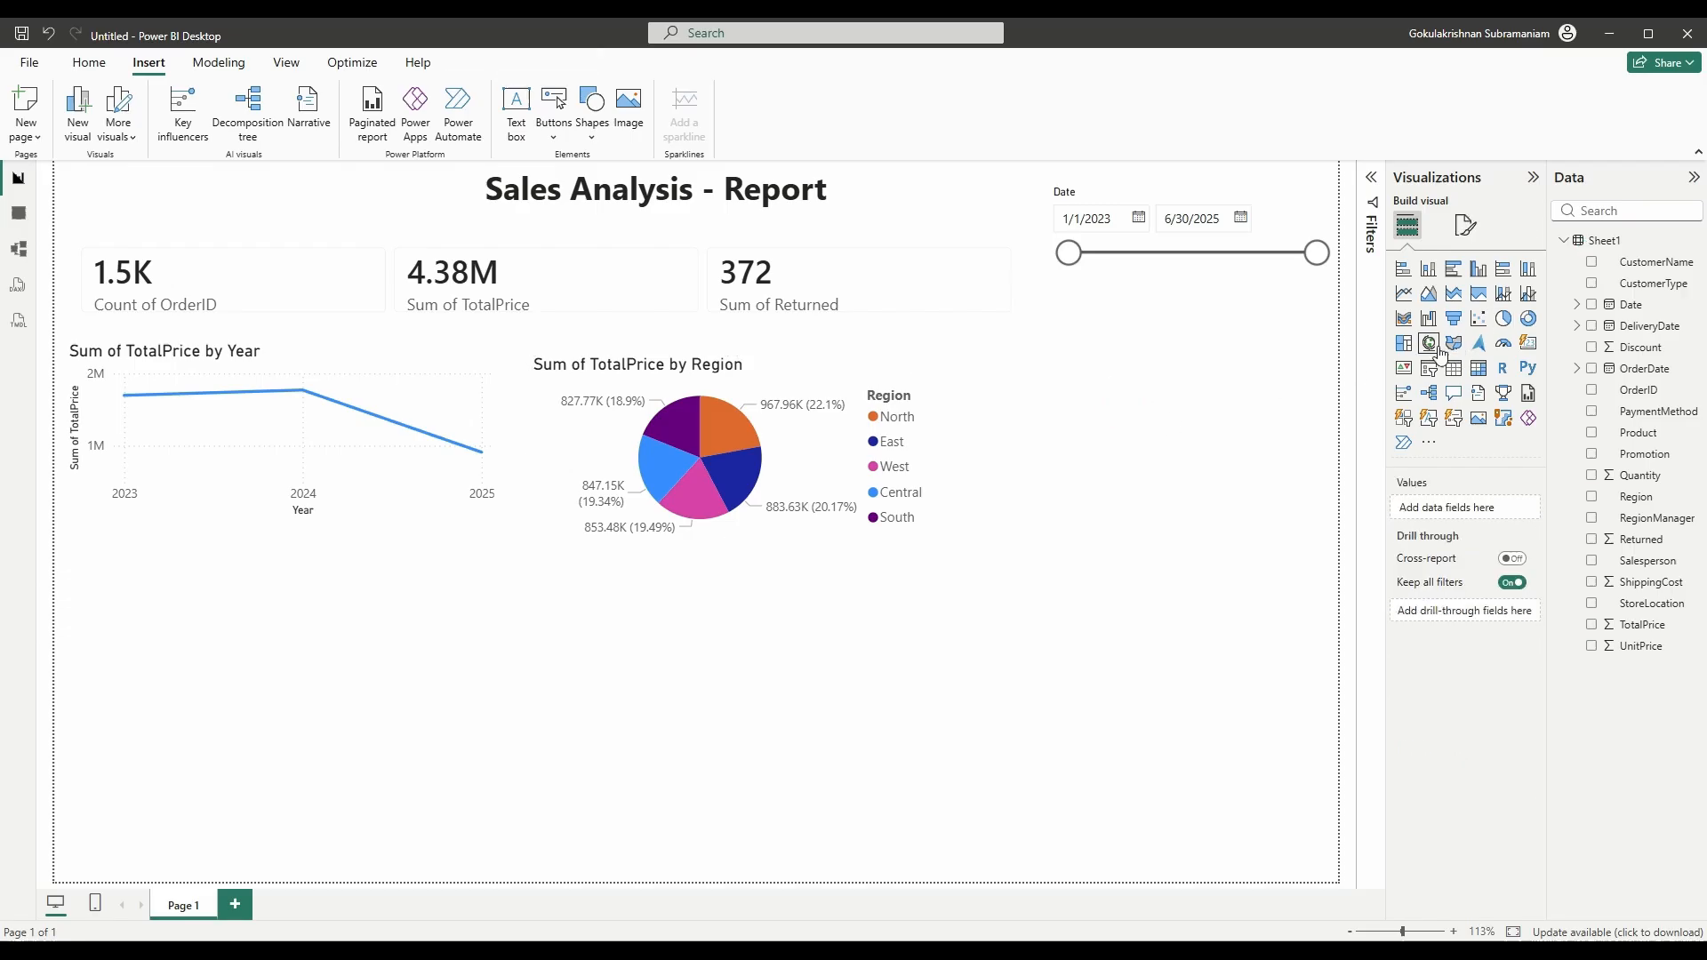
left_click(1478, 269)
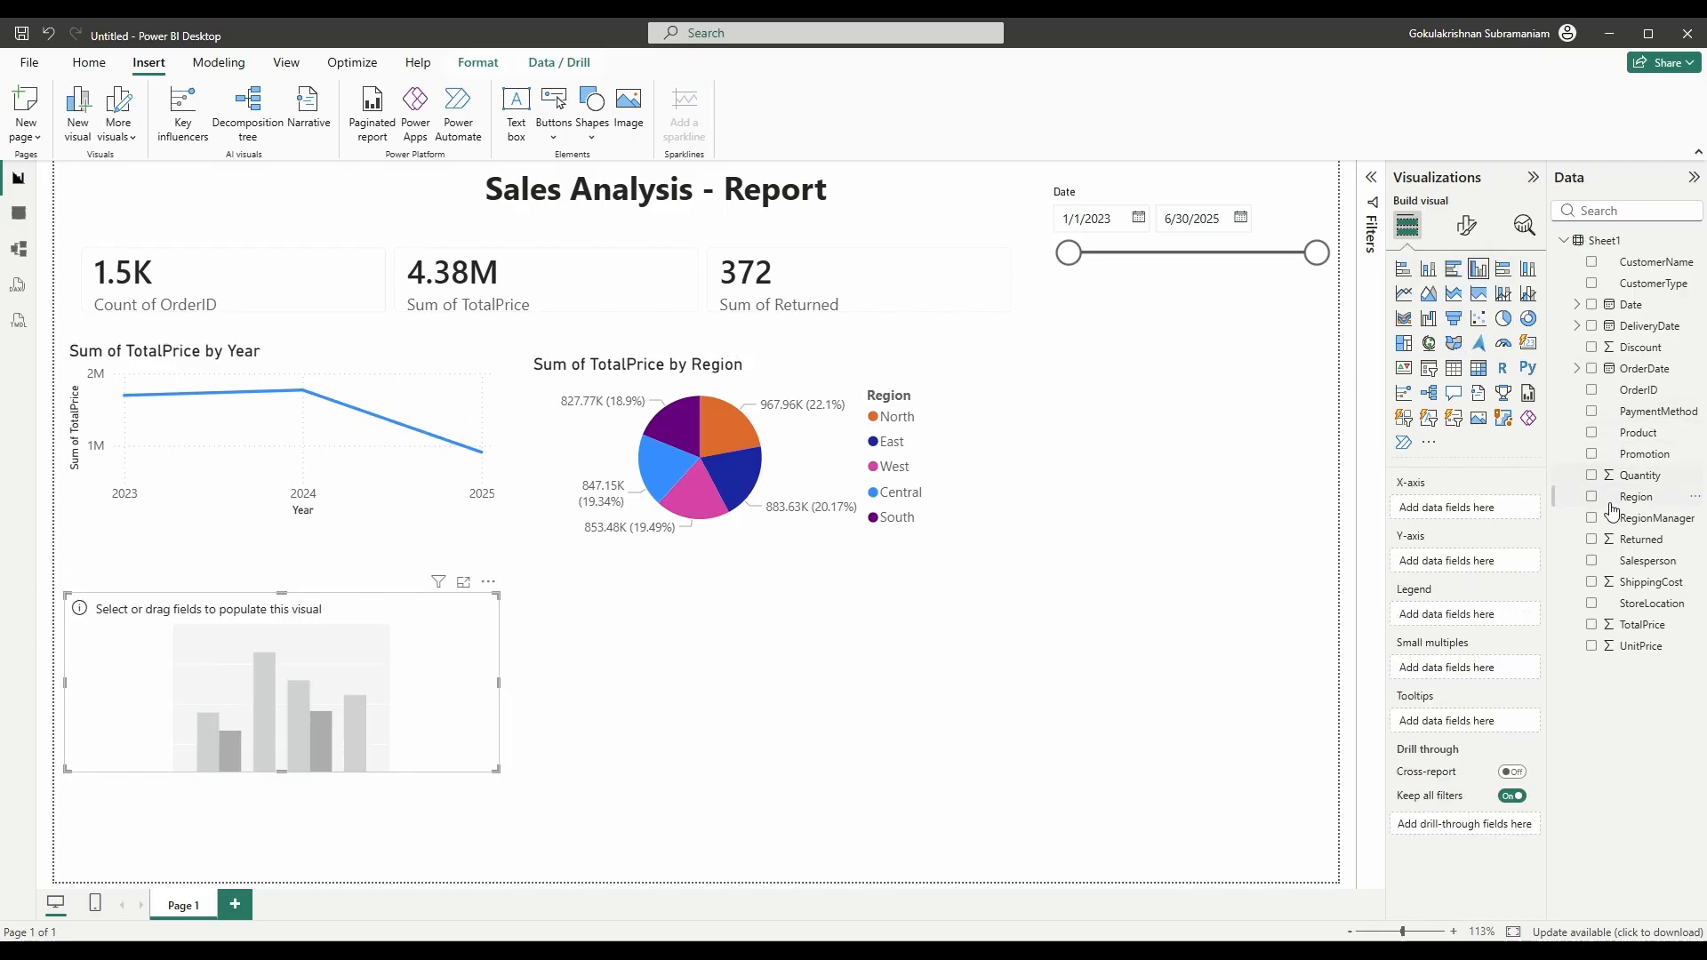
left_click(1593, 560)
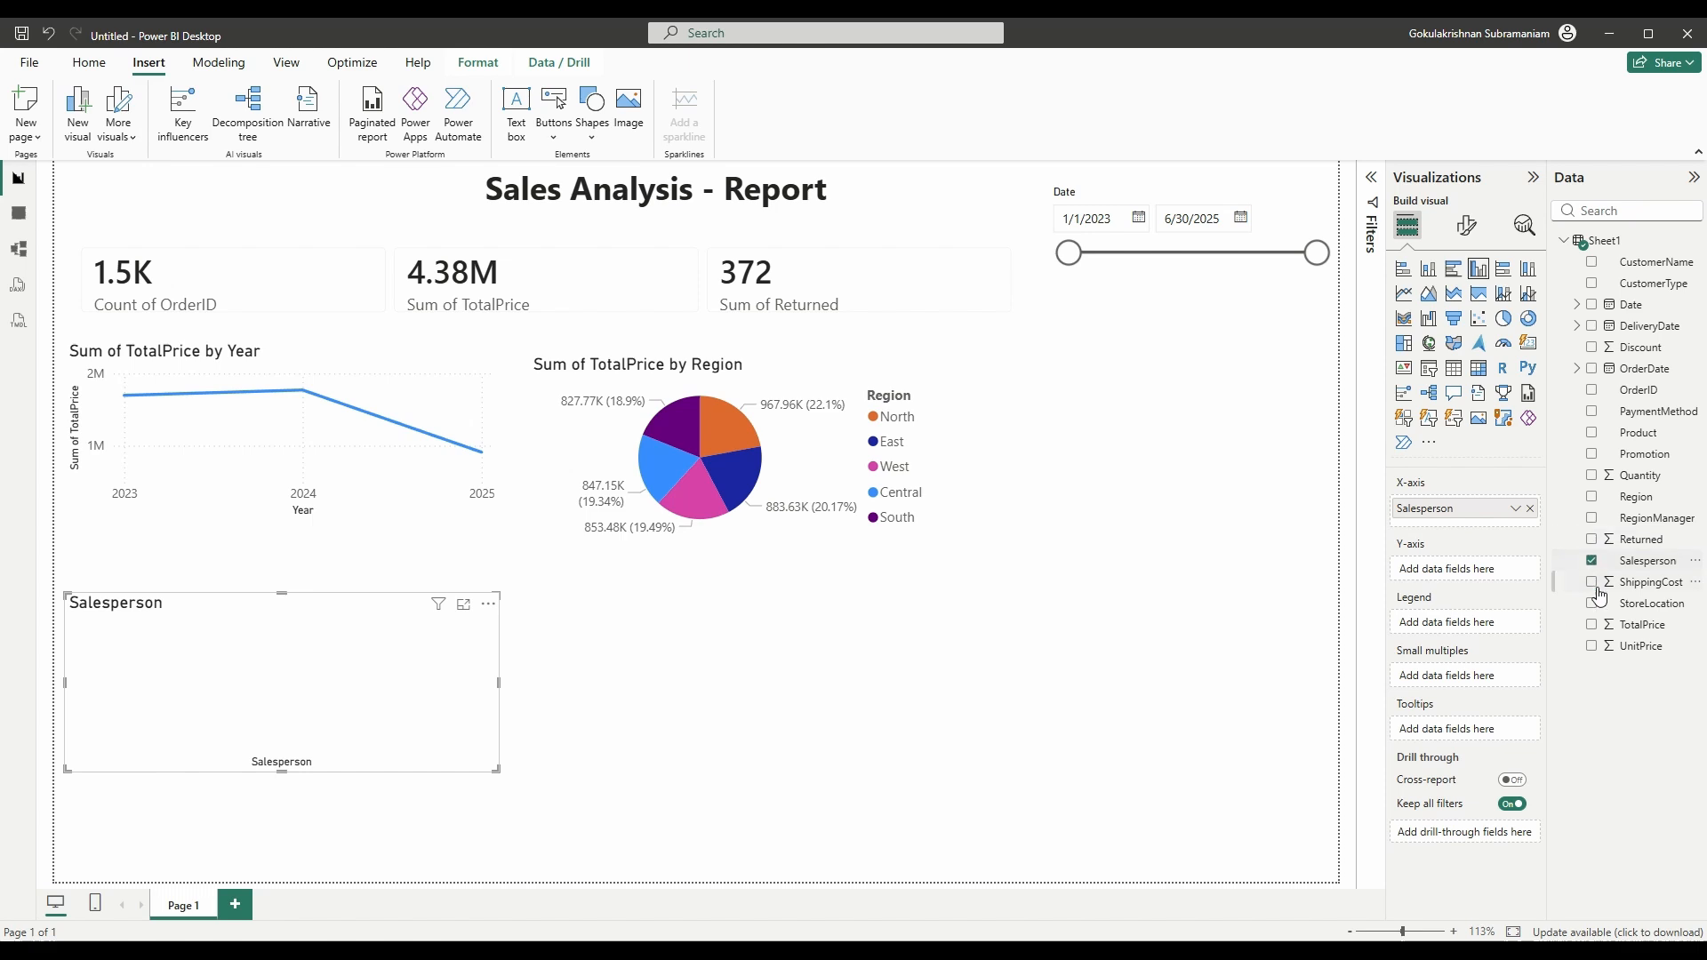
left_click(1593, 626)
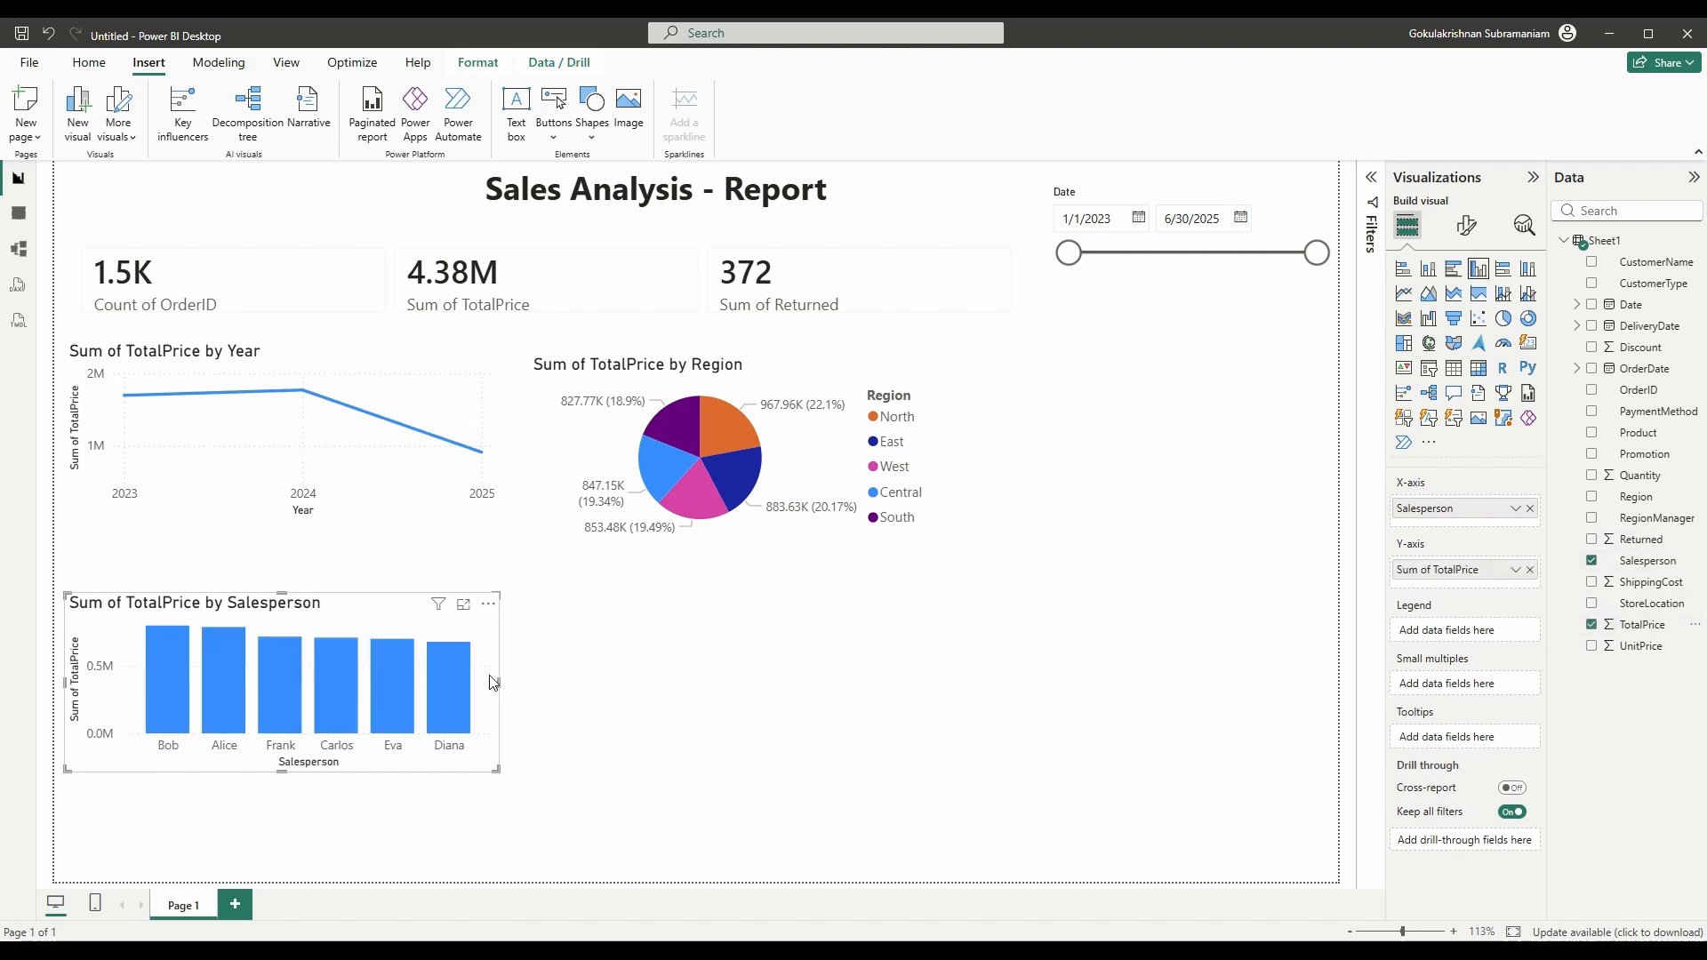
left_click_drag(494, 683, 1333, 432)
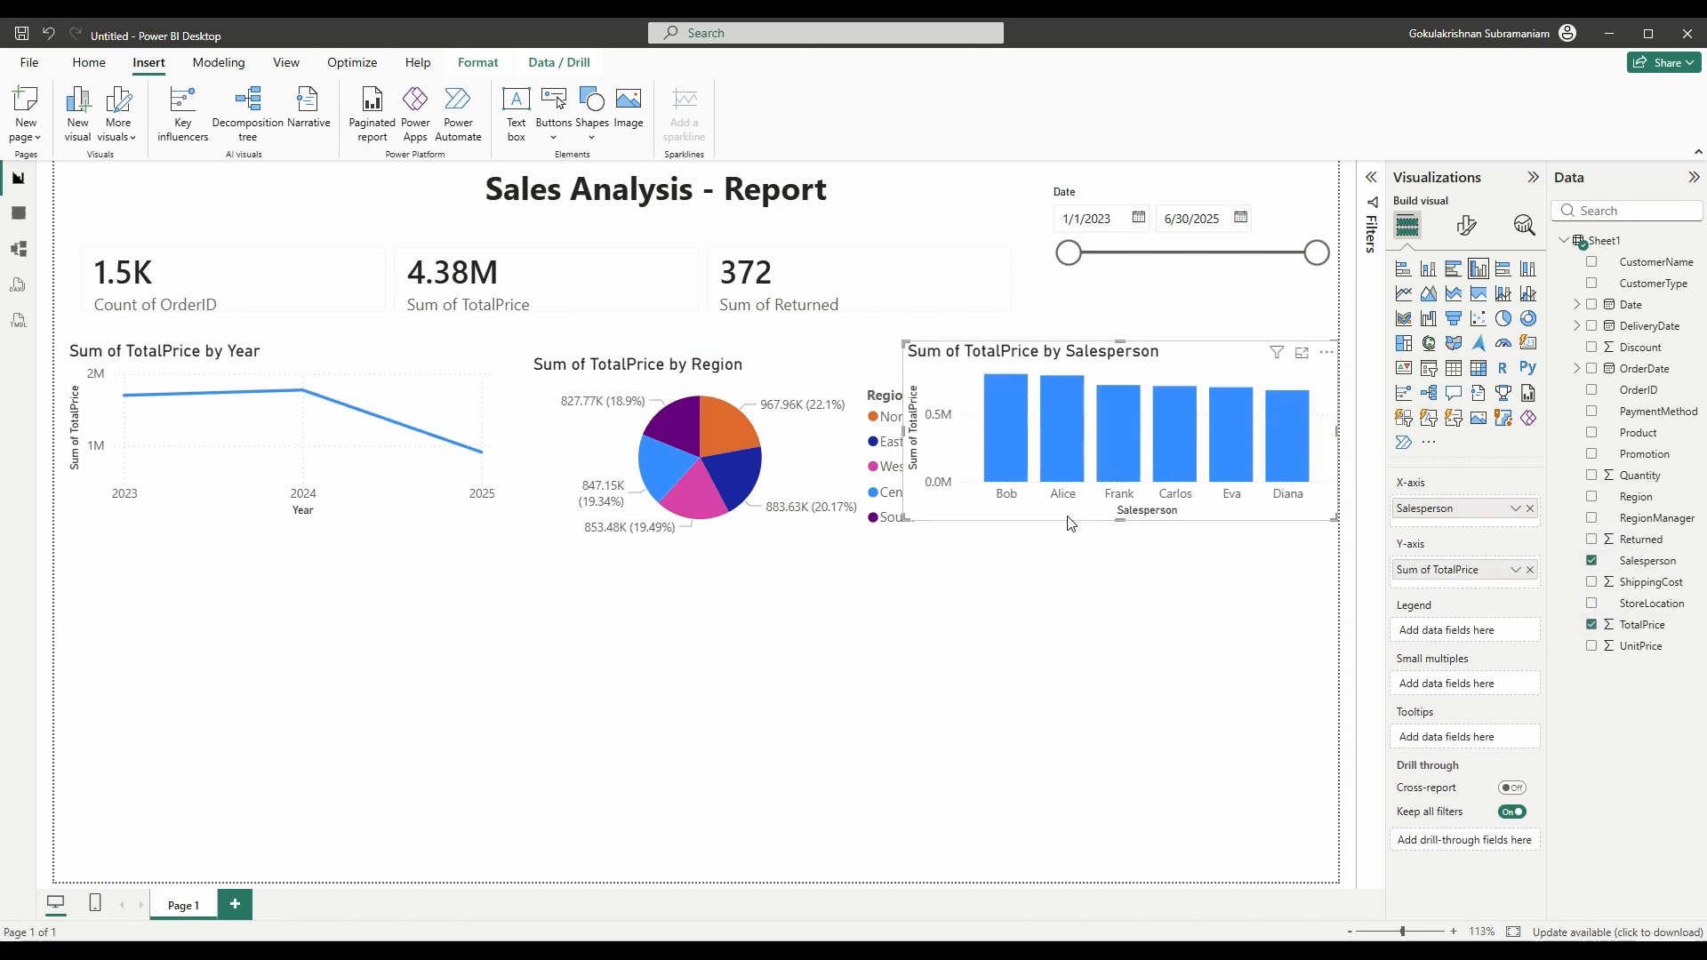
left_click_drag(1120, 520, 1120, 541)
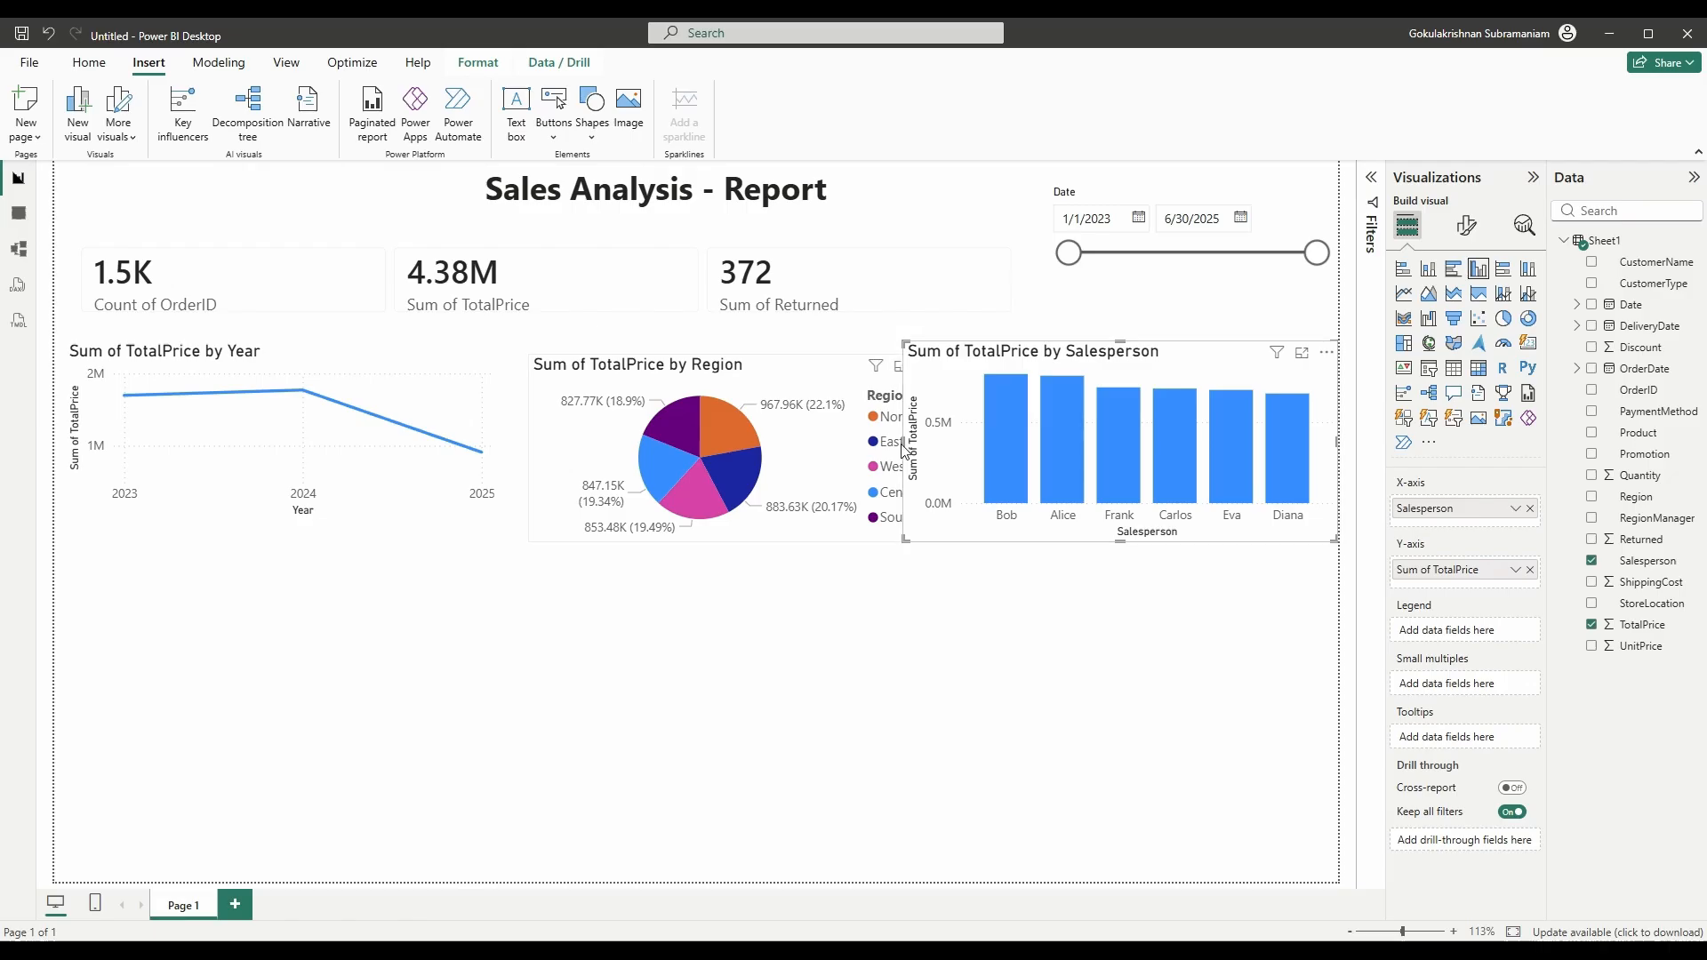
left_click_drag(902, 441, 968, 451)
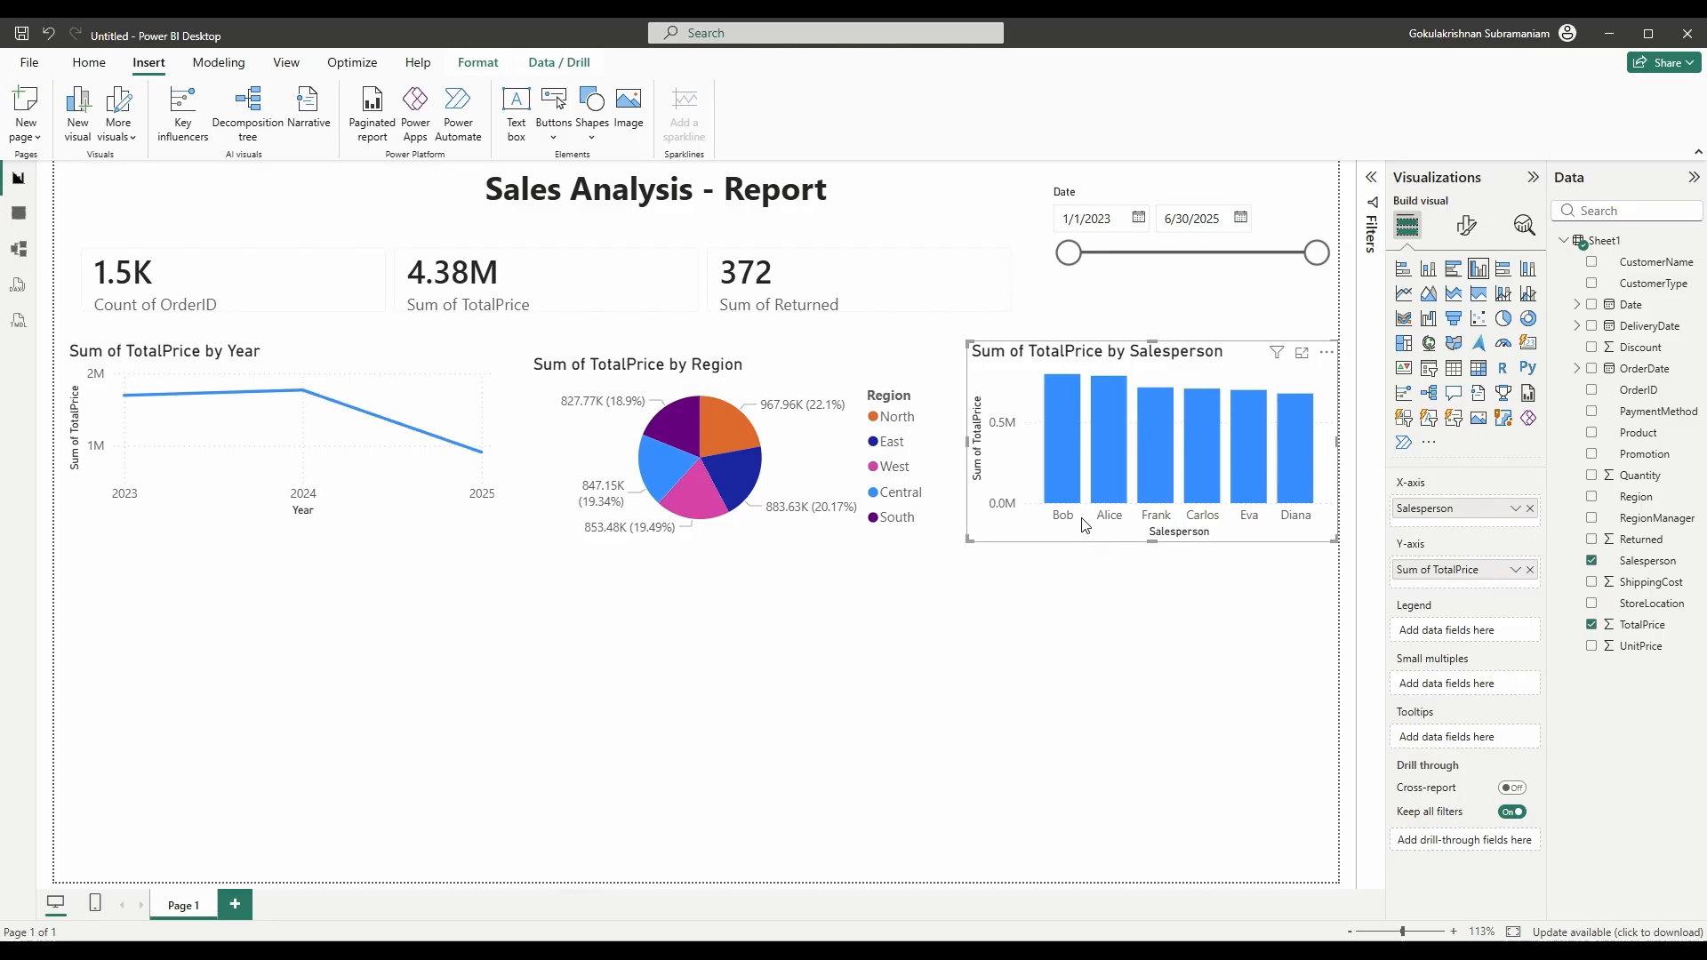
mouse_move(1070, 458)
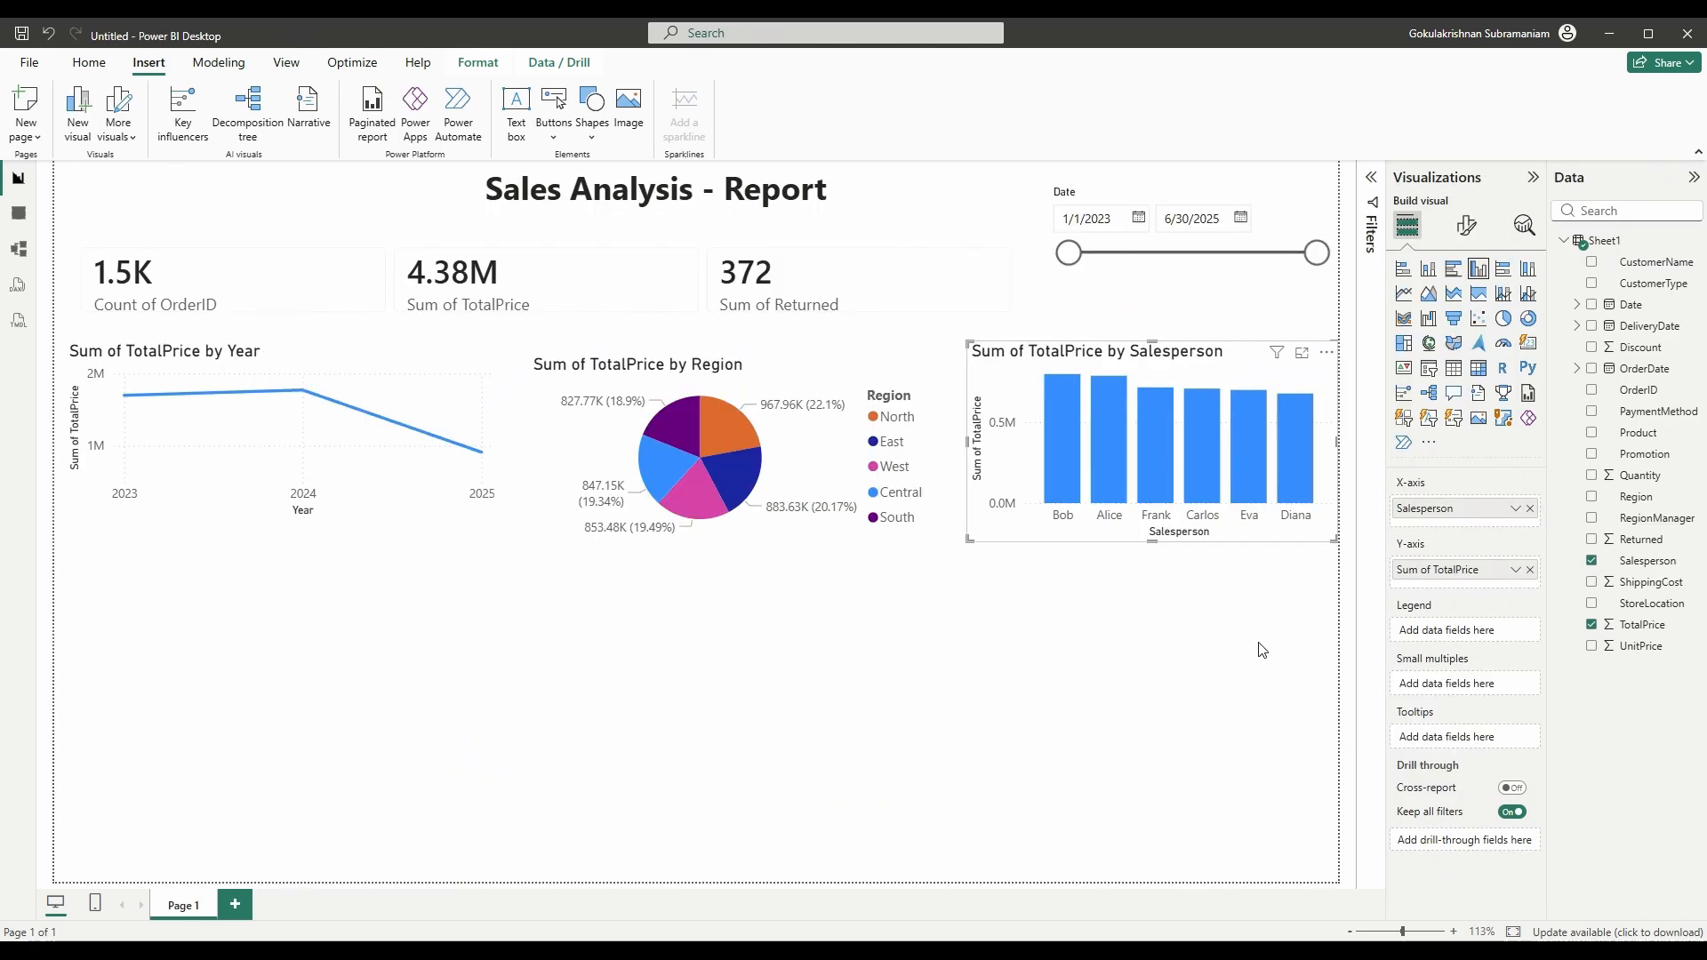
- Create a TotalPrice by Product column chart and stretch it taller down the page
left_click(1592, 435)
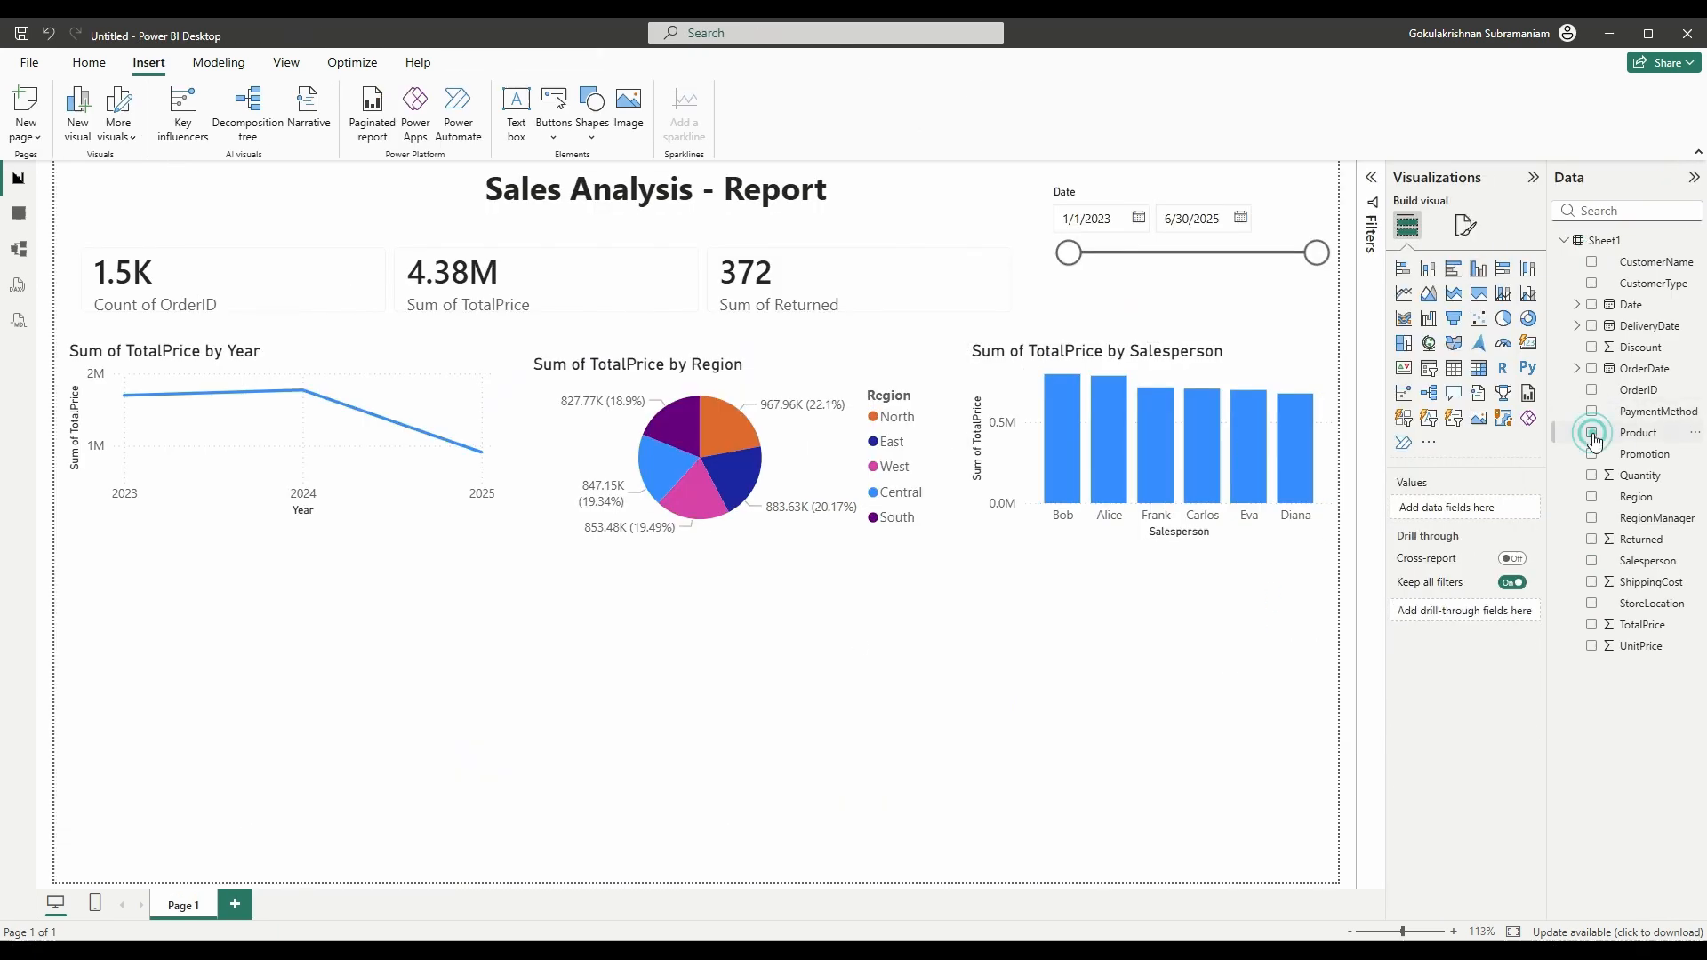
left_click(1592, 626)
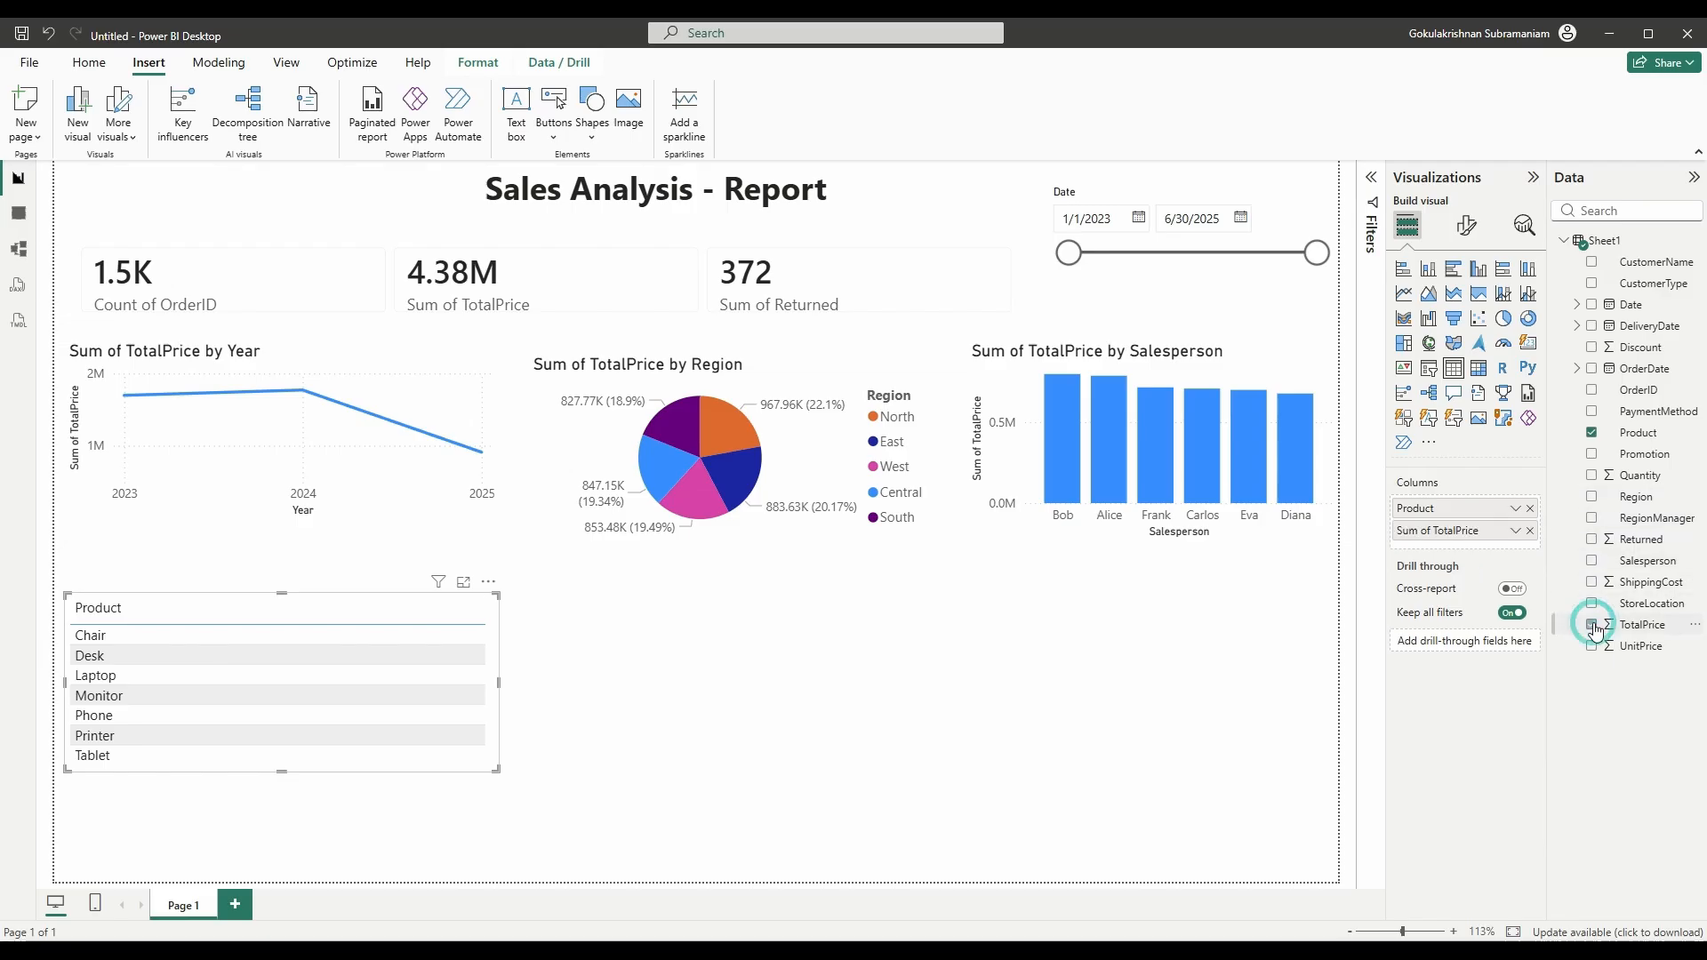
left_click(497, 769)
left_click_drag(496, 769, 496, 836)
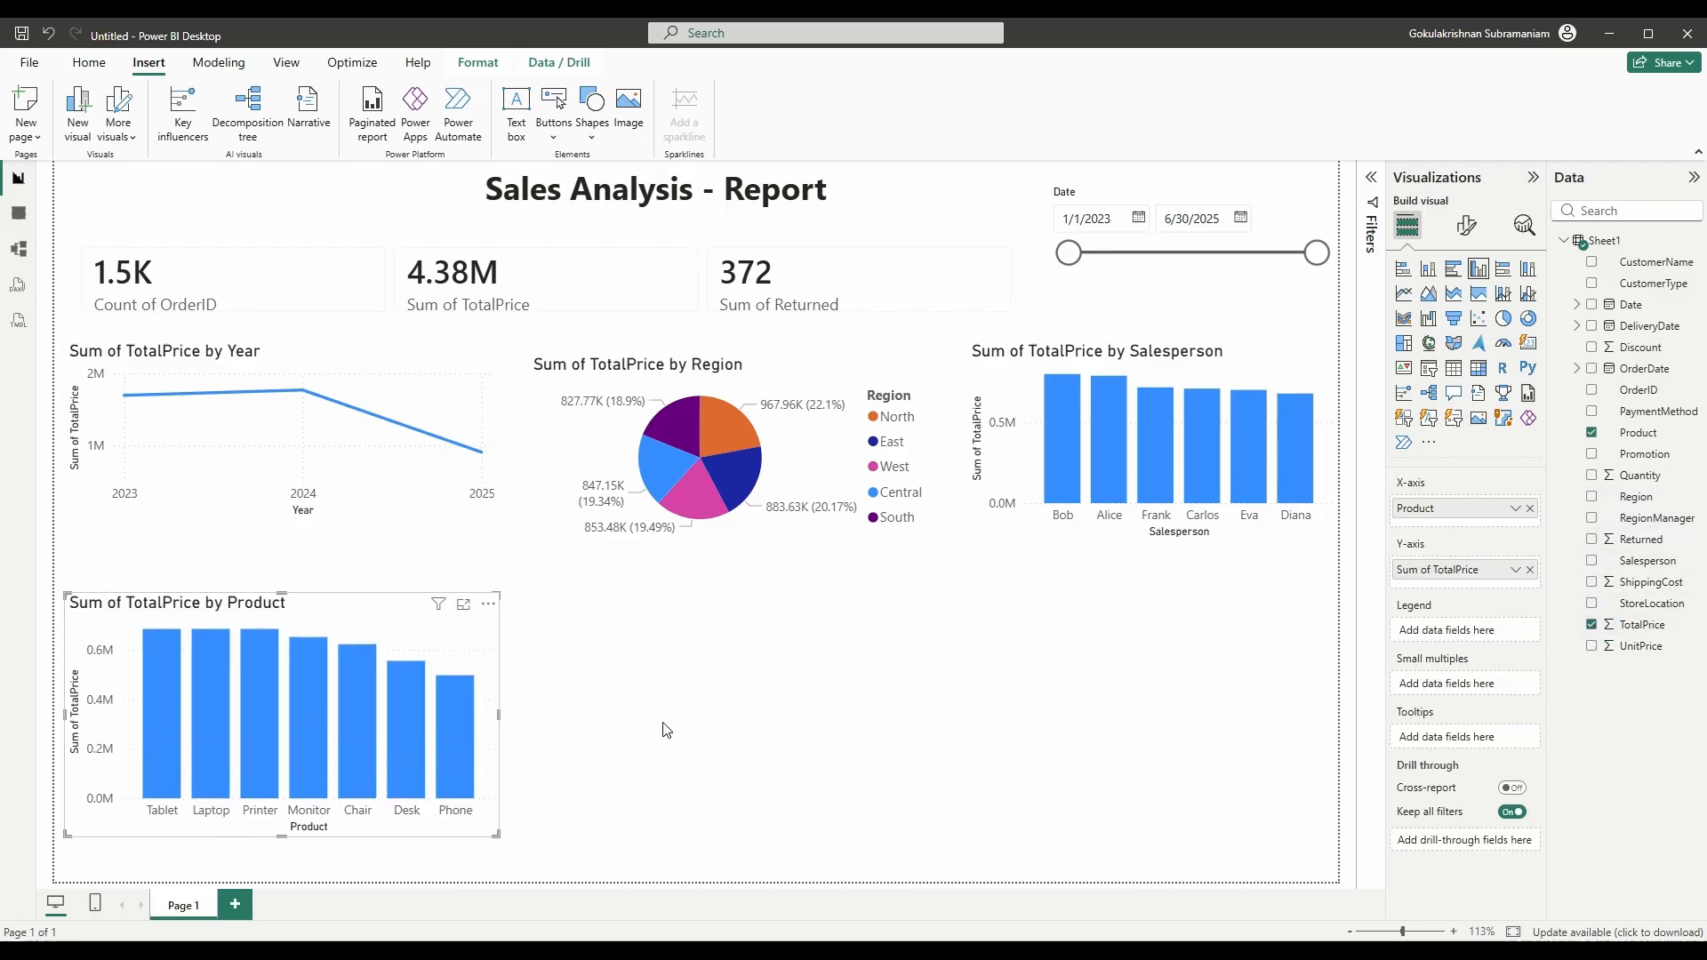
mouse_move(162, 770)
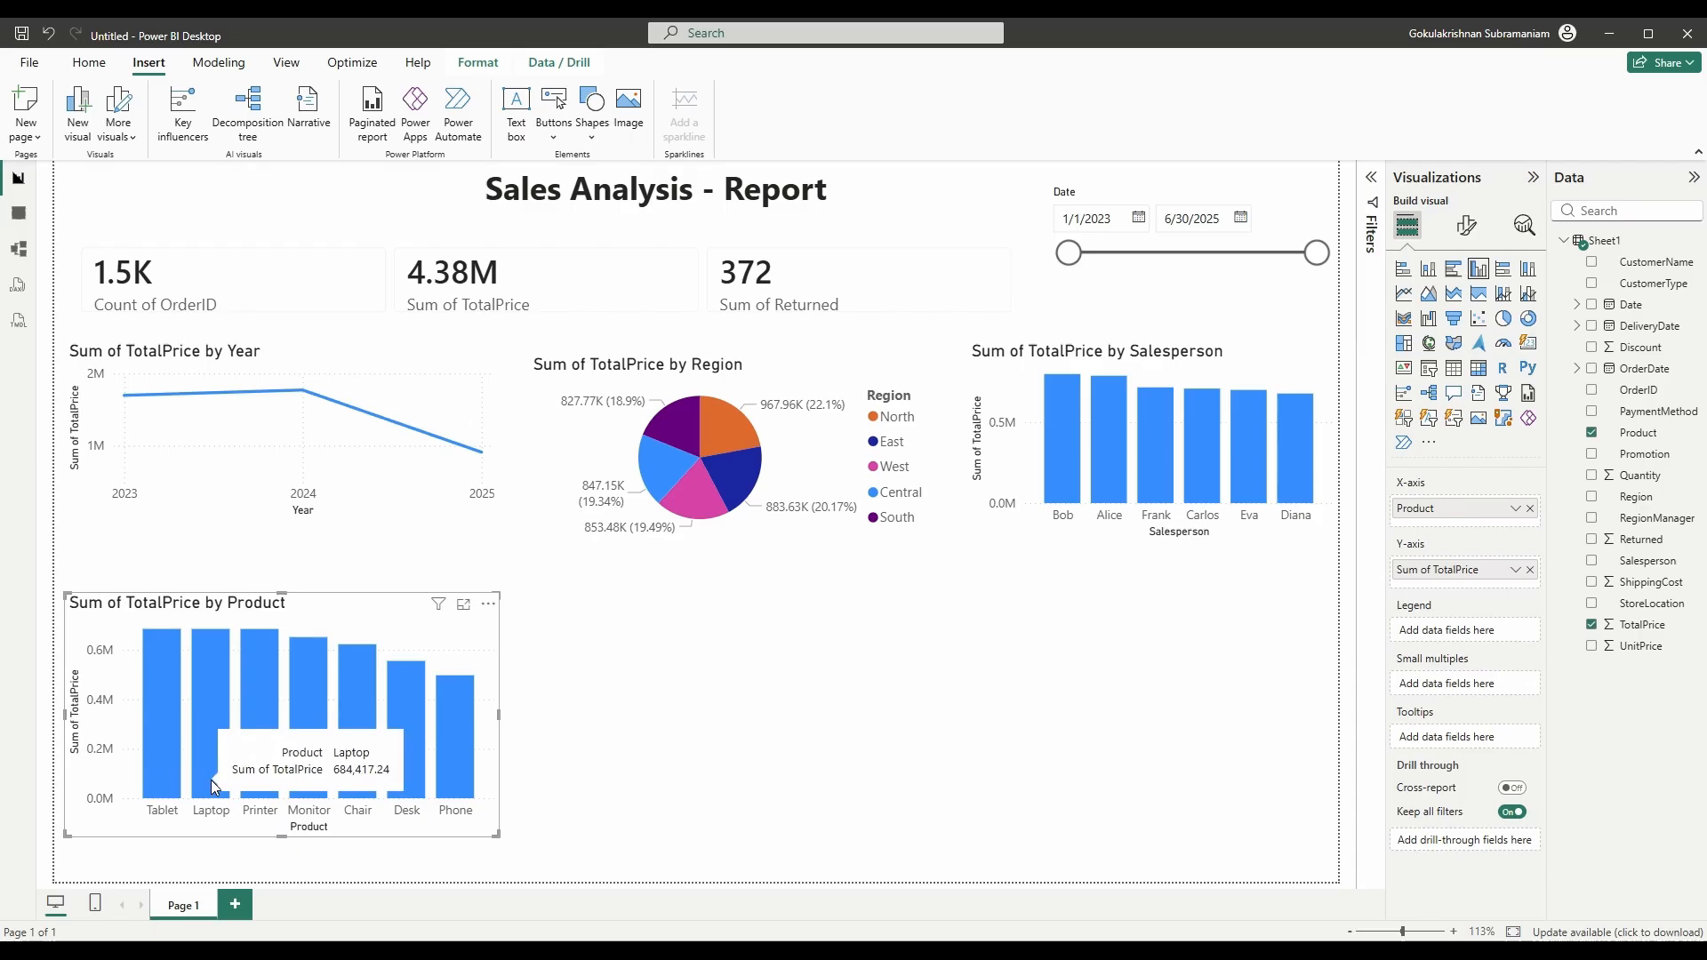
mouse_move(455, 727)
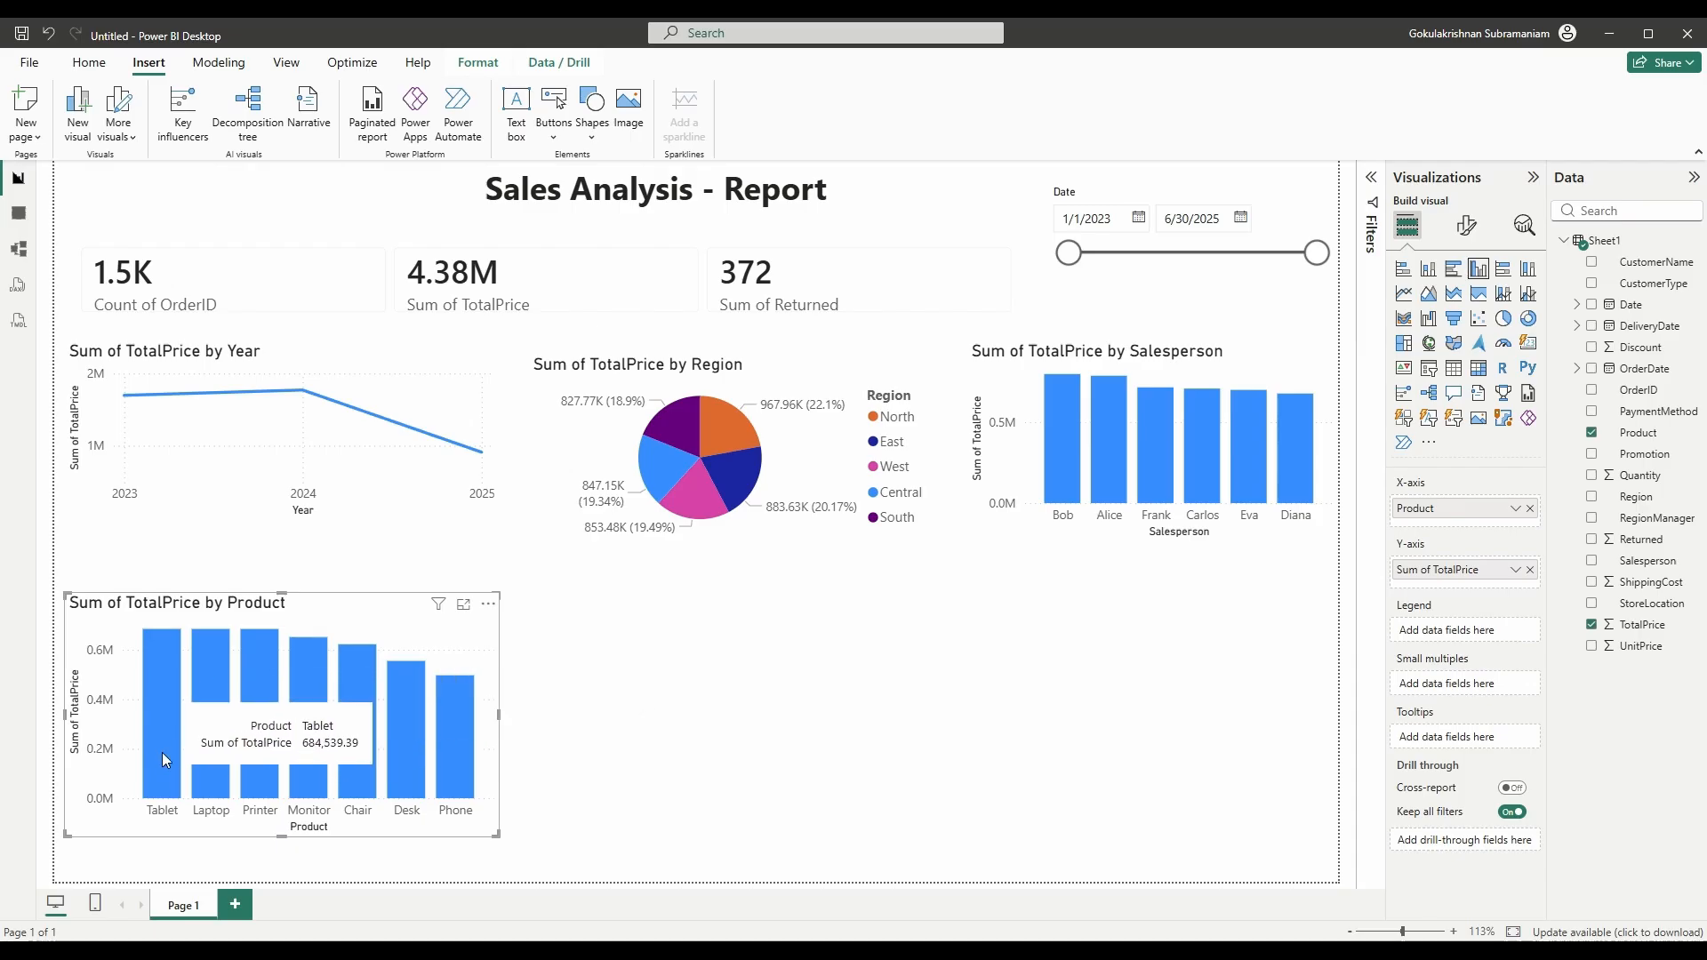
left_click(618, 628)
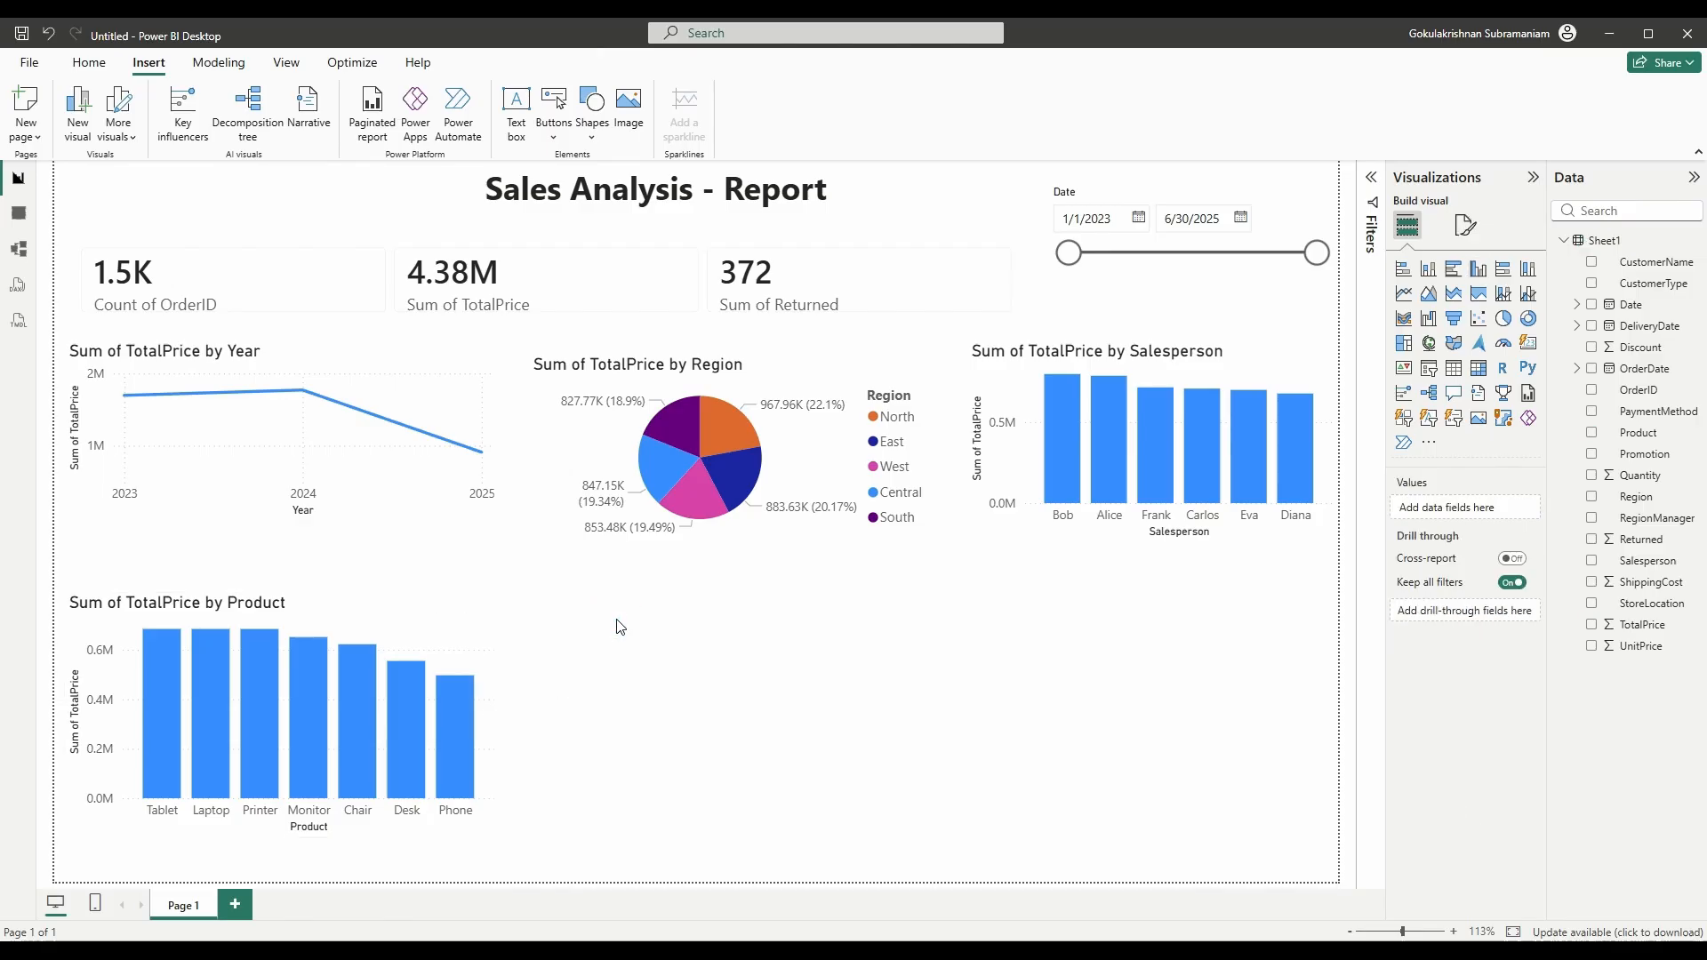
- Compare the layout against the finished report window, then return
key("alt+Tab")
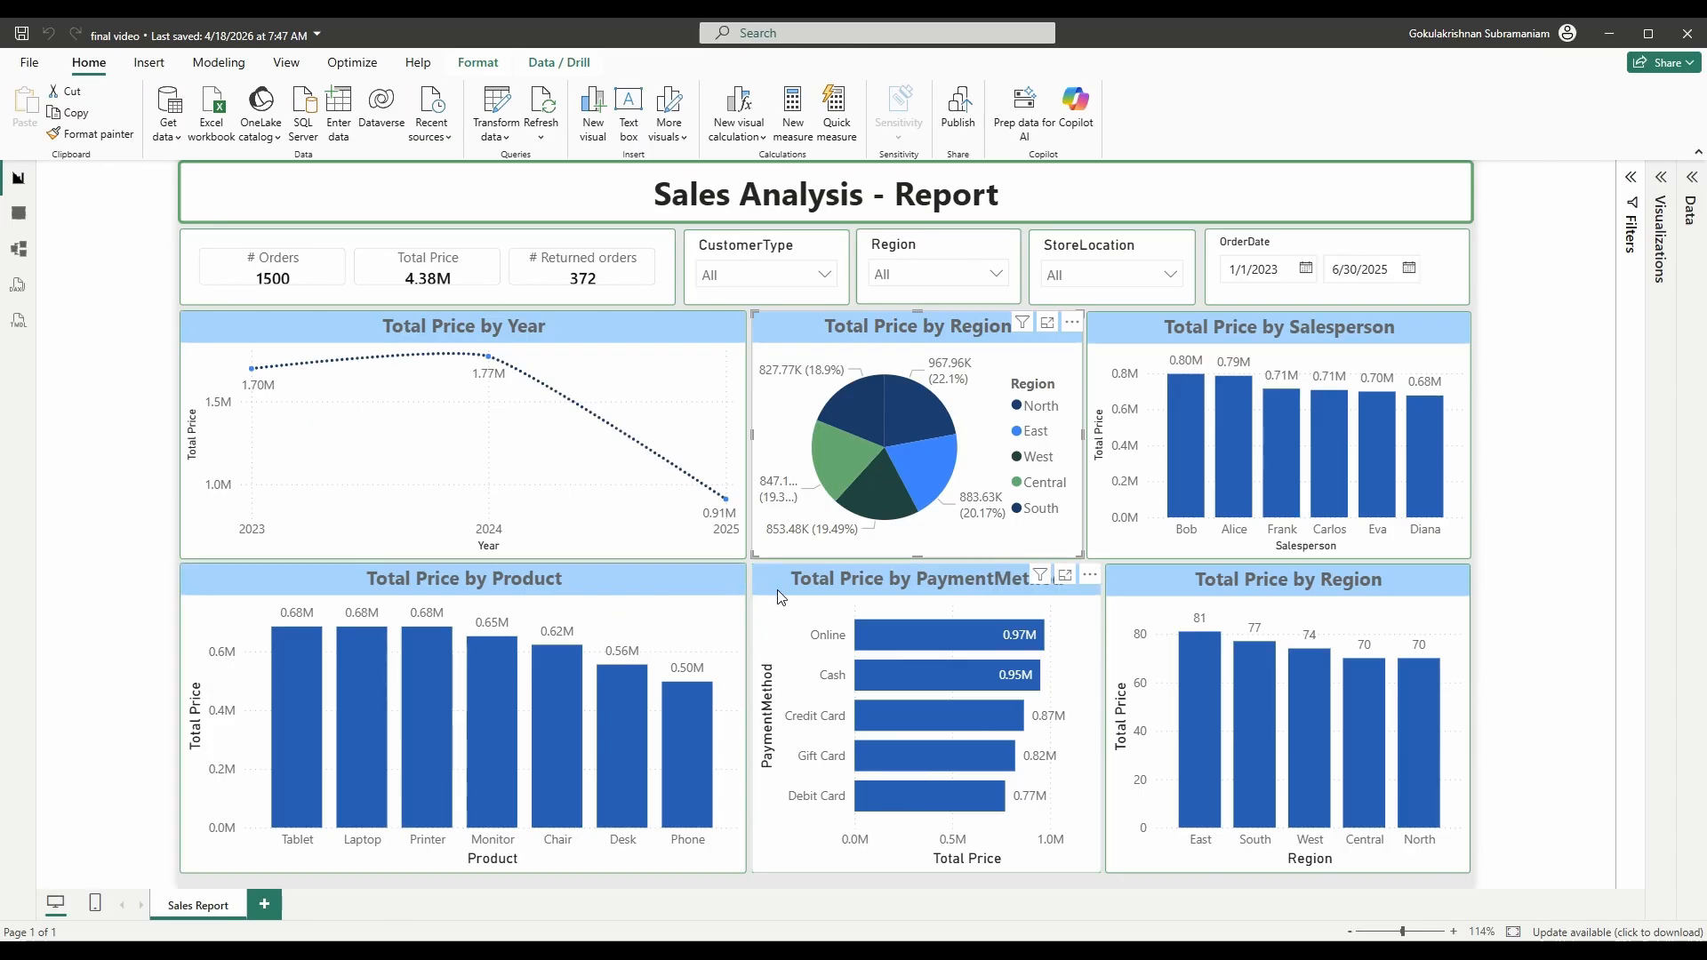
left_click(779, 593)
key("alt+Tab")
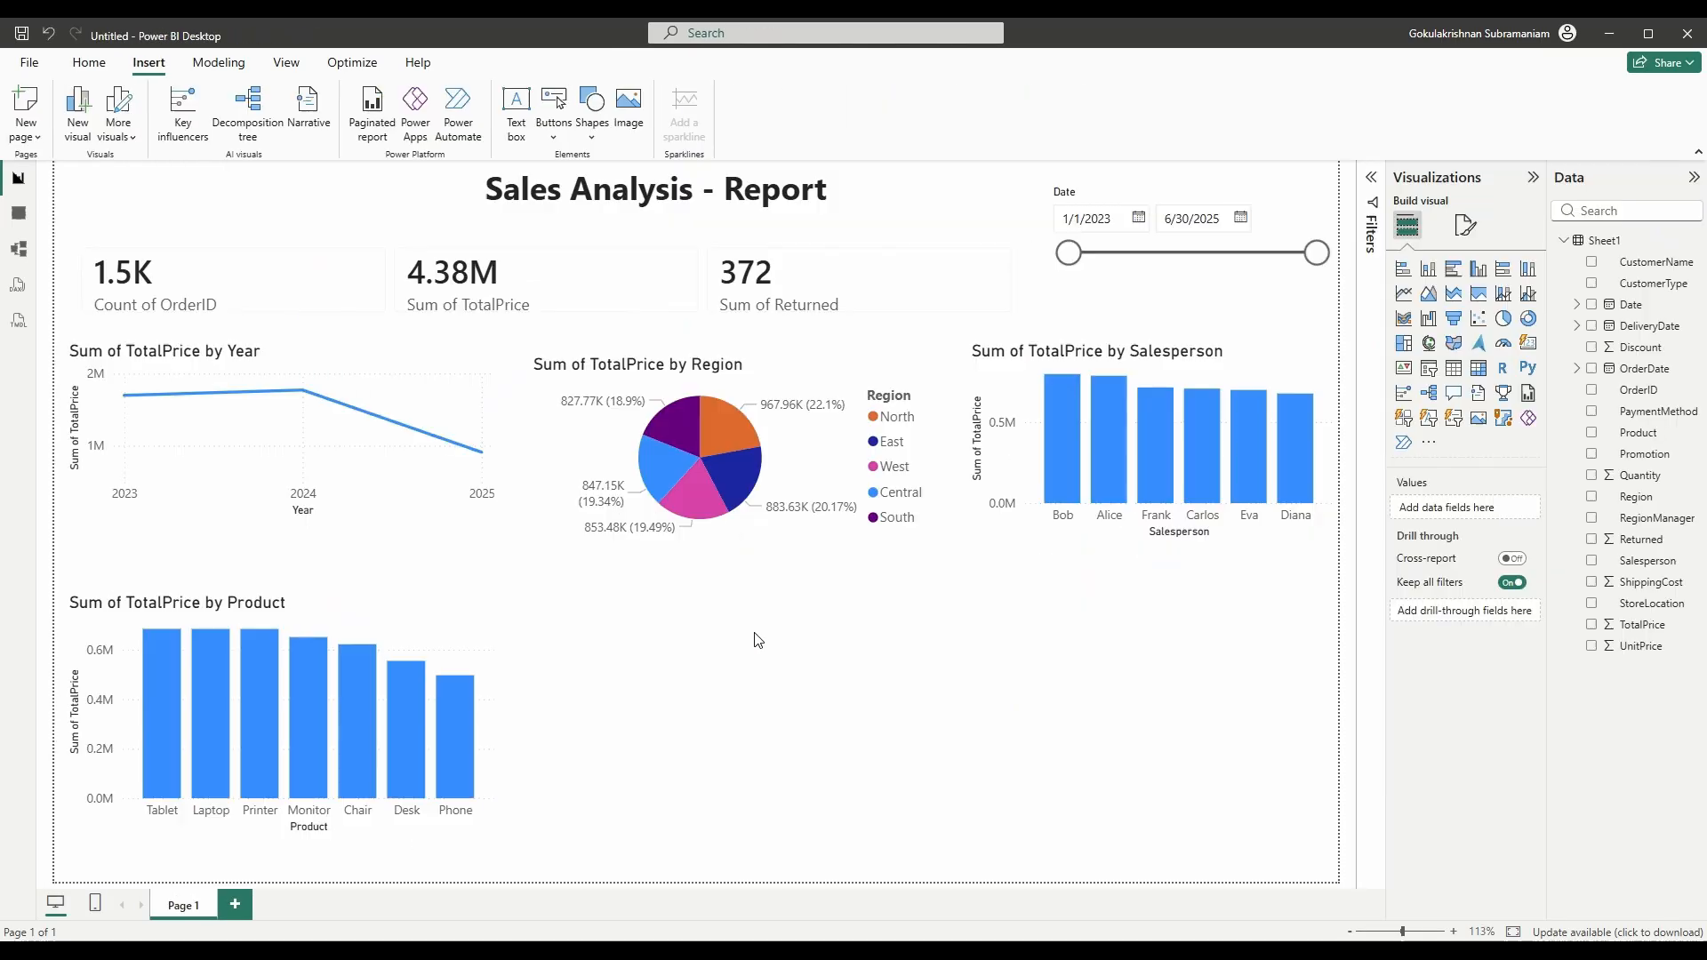
left_click(788, 734)
- Add a clustered bar chart of TotalPrice by PaymentMethod beside the Product chart
left_click(1591, 411)
left_click(1453, 268)
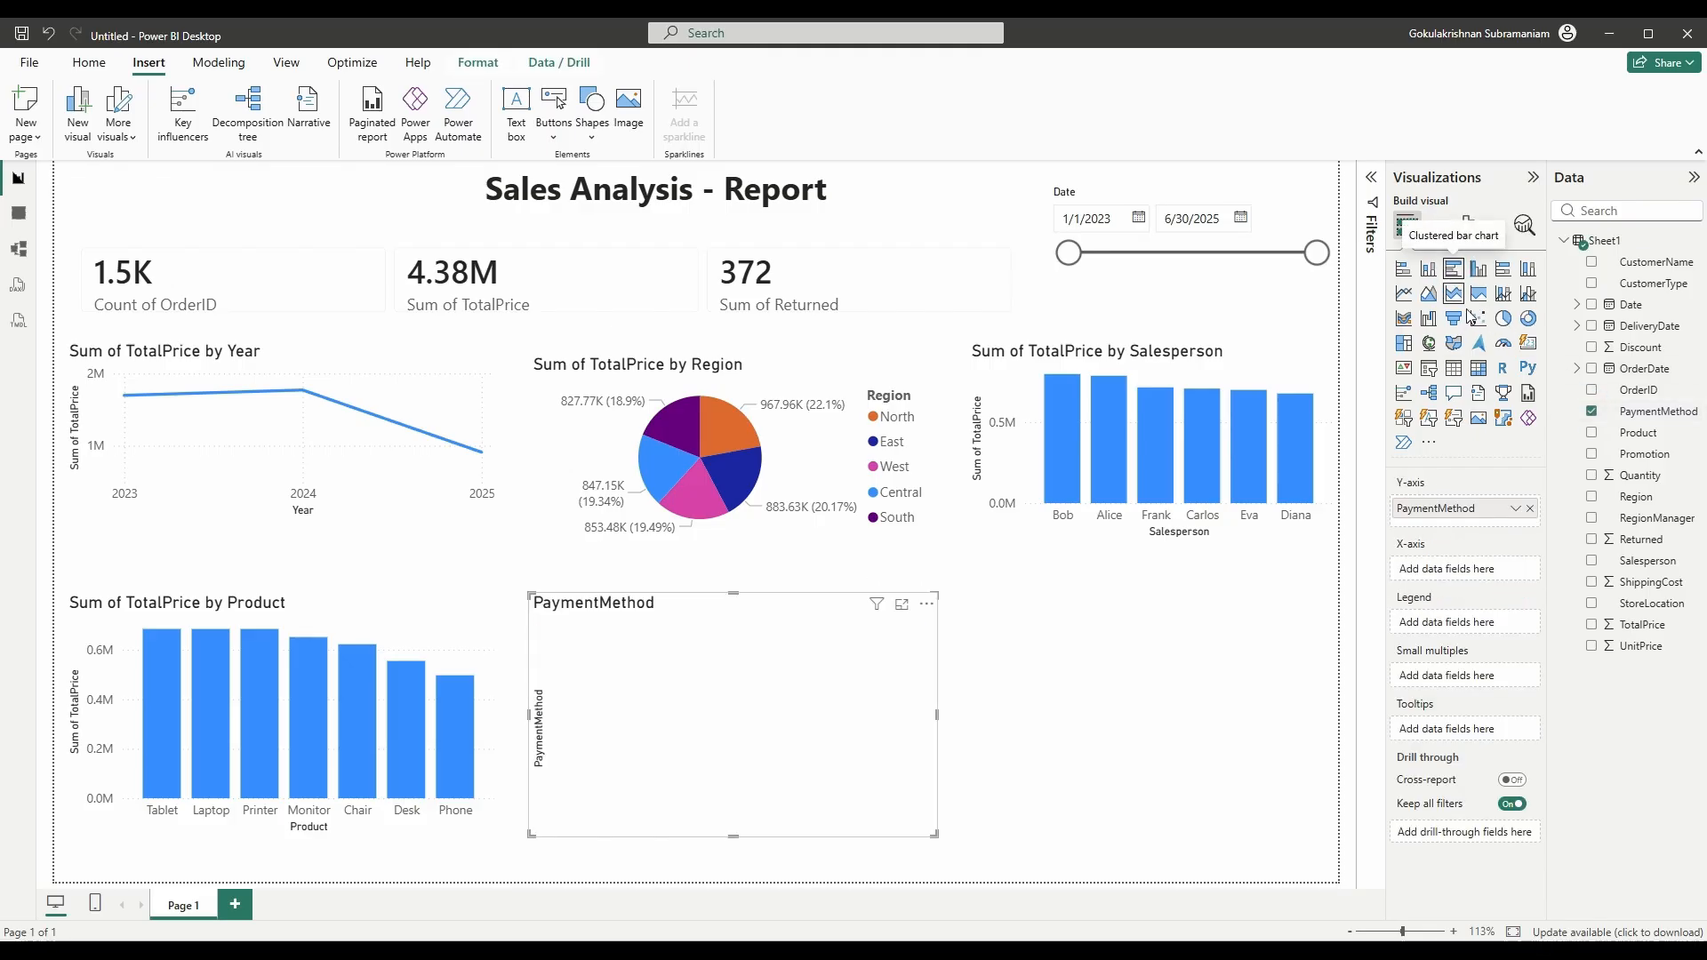
left_click(1591, 625)
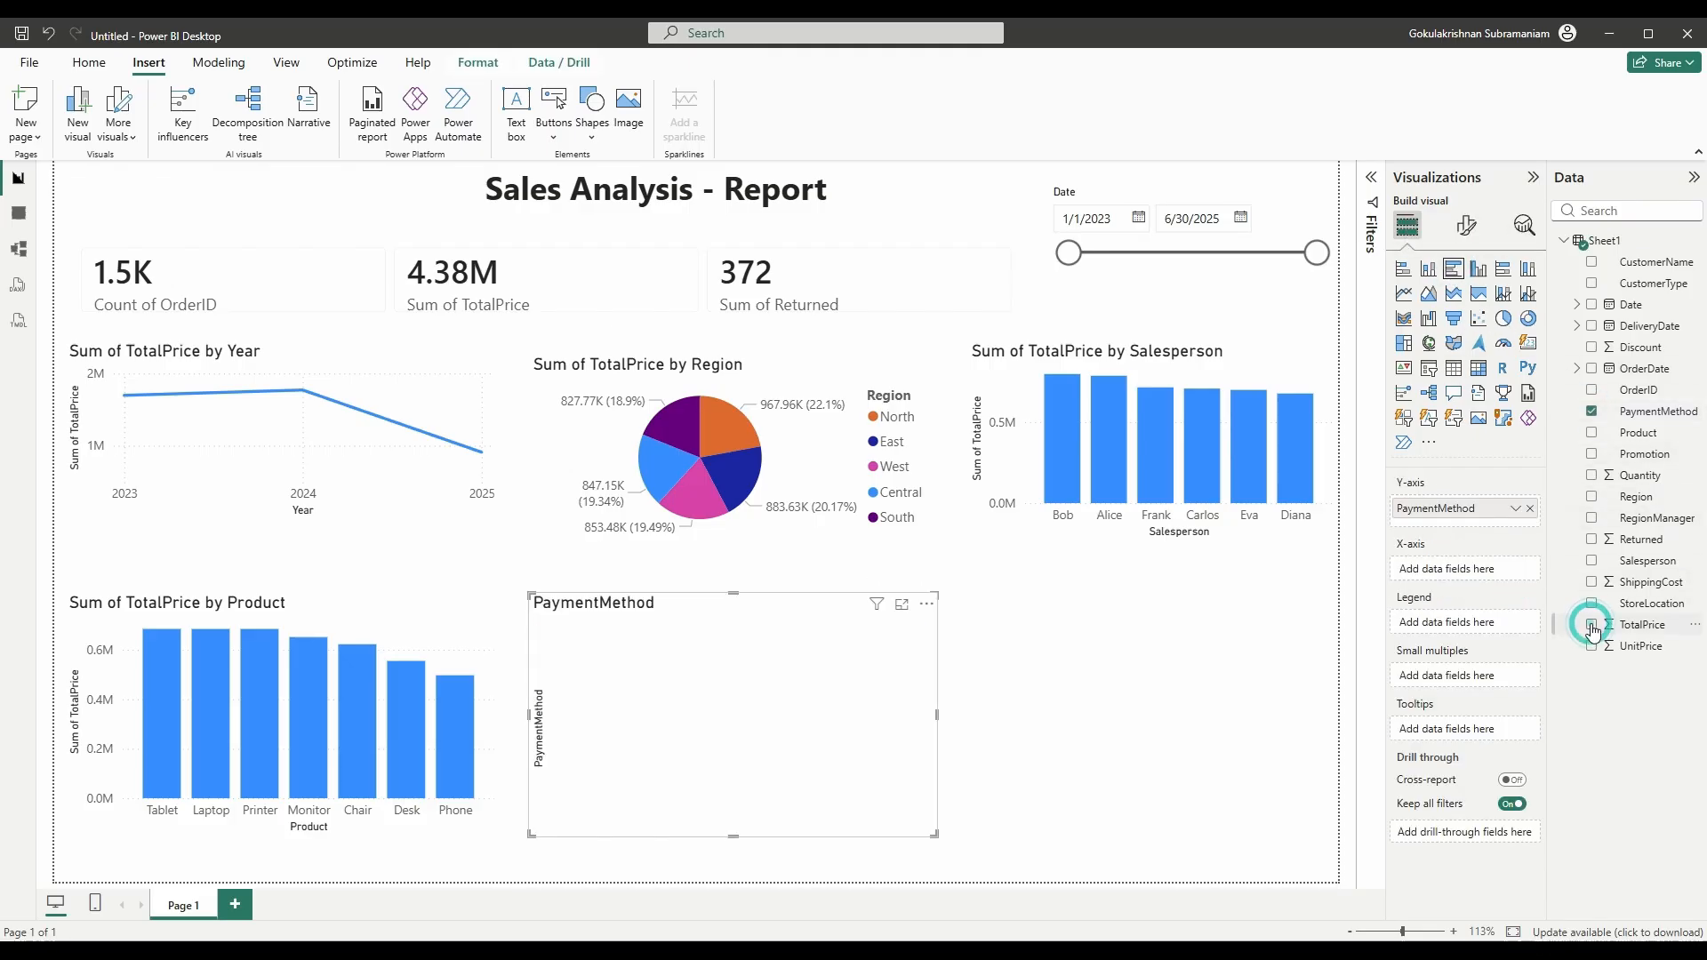
mouse_move(793, 654)
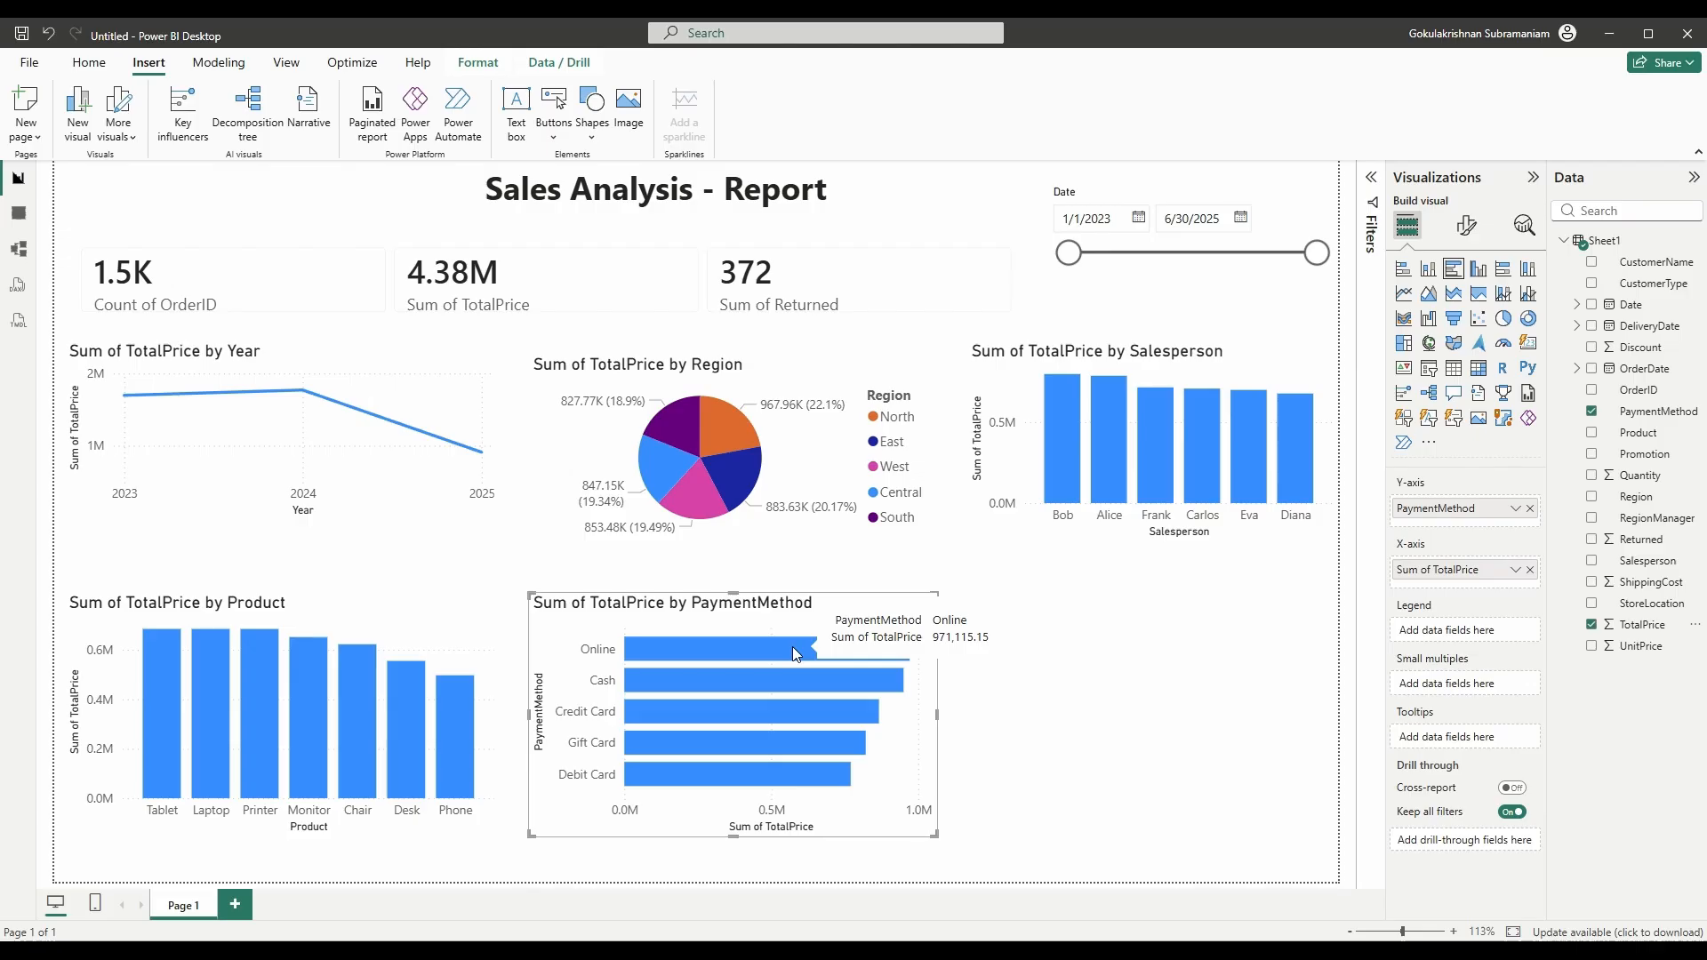
mouse_move(694, 774)
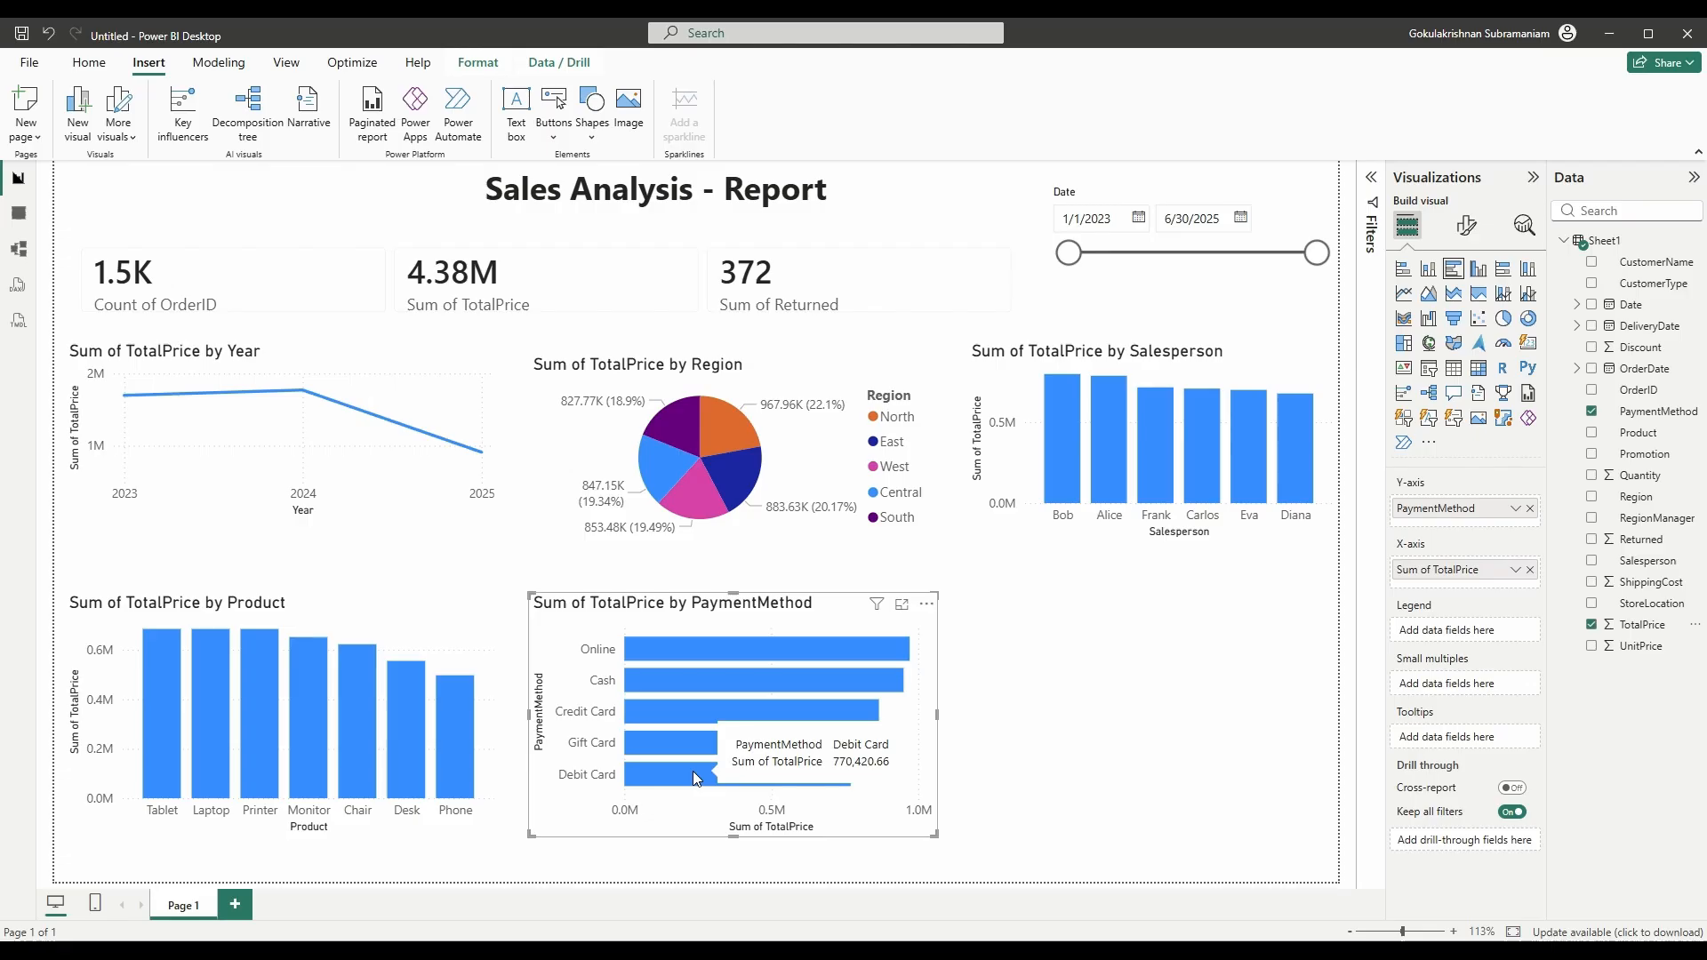
left_click(965, 674)
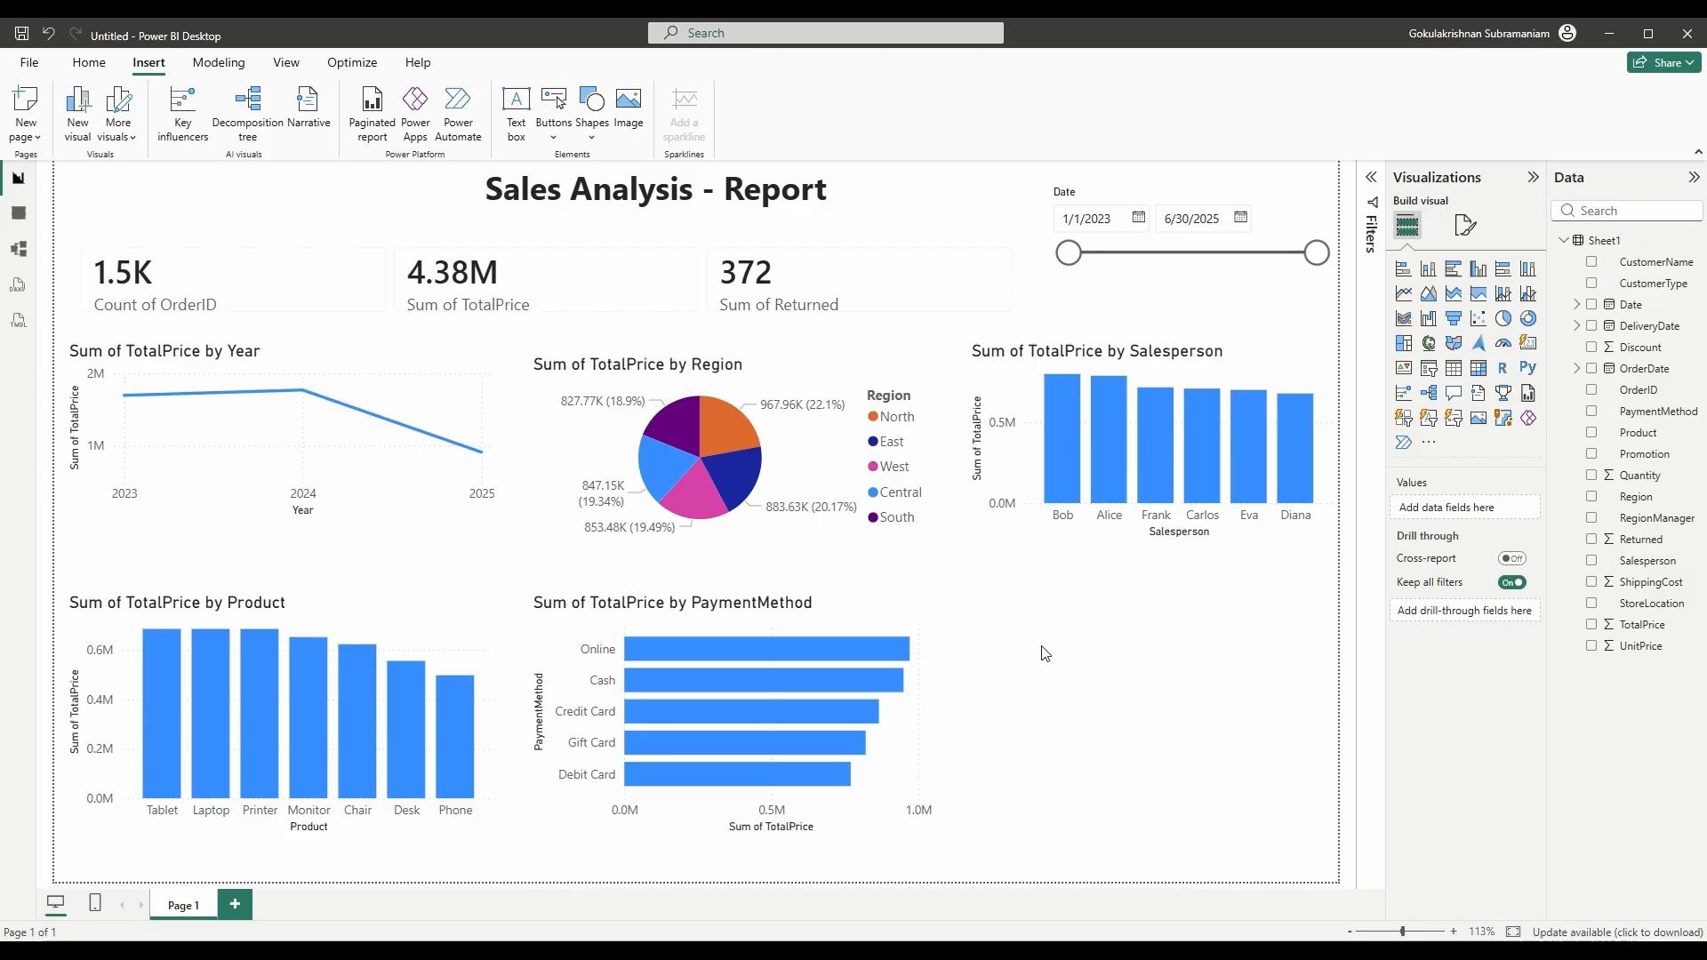
- Create a donut chart of TotalPrice by Promotion in the lower right
left_click_drag(1644, 454, 1165, 695)
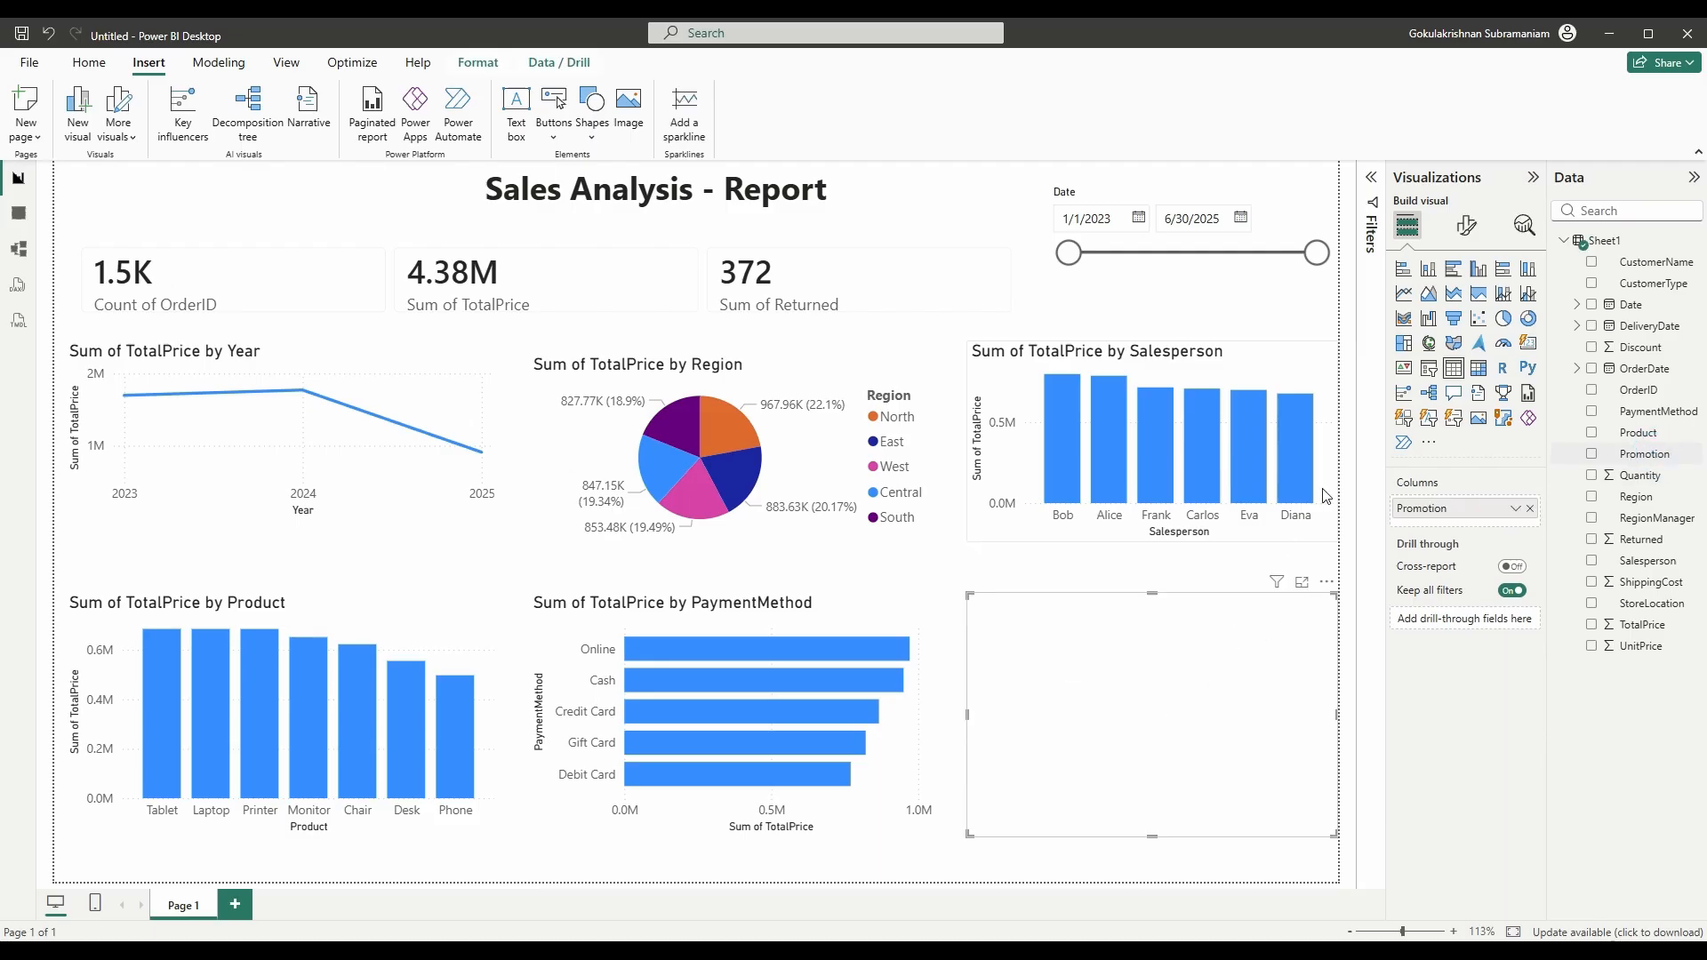
left_click(1528, 318)
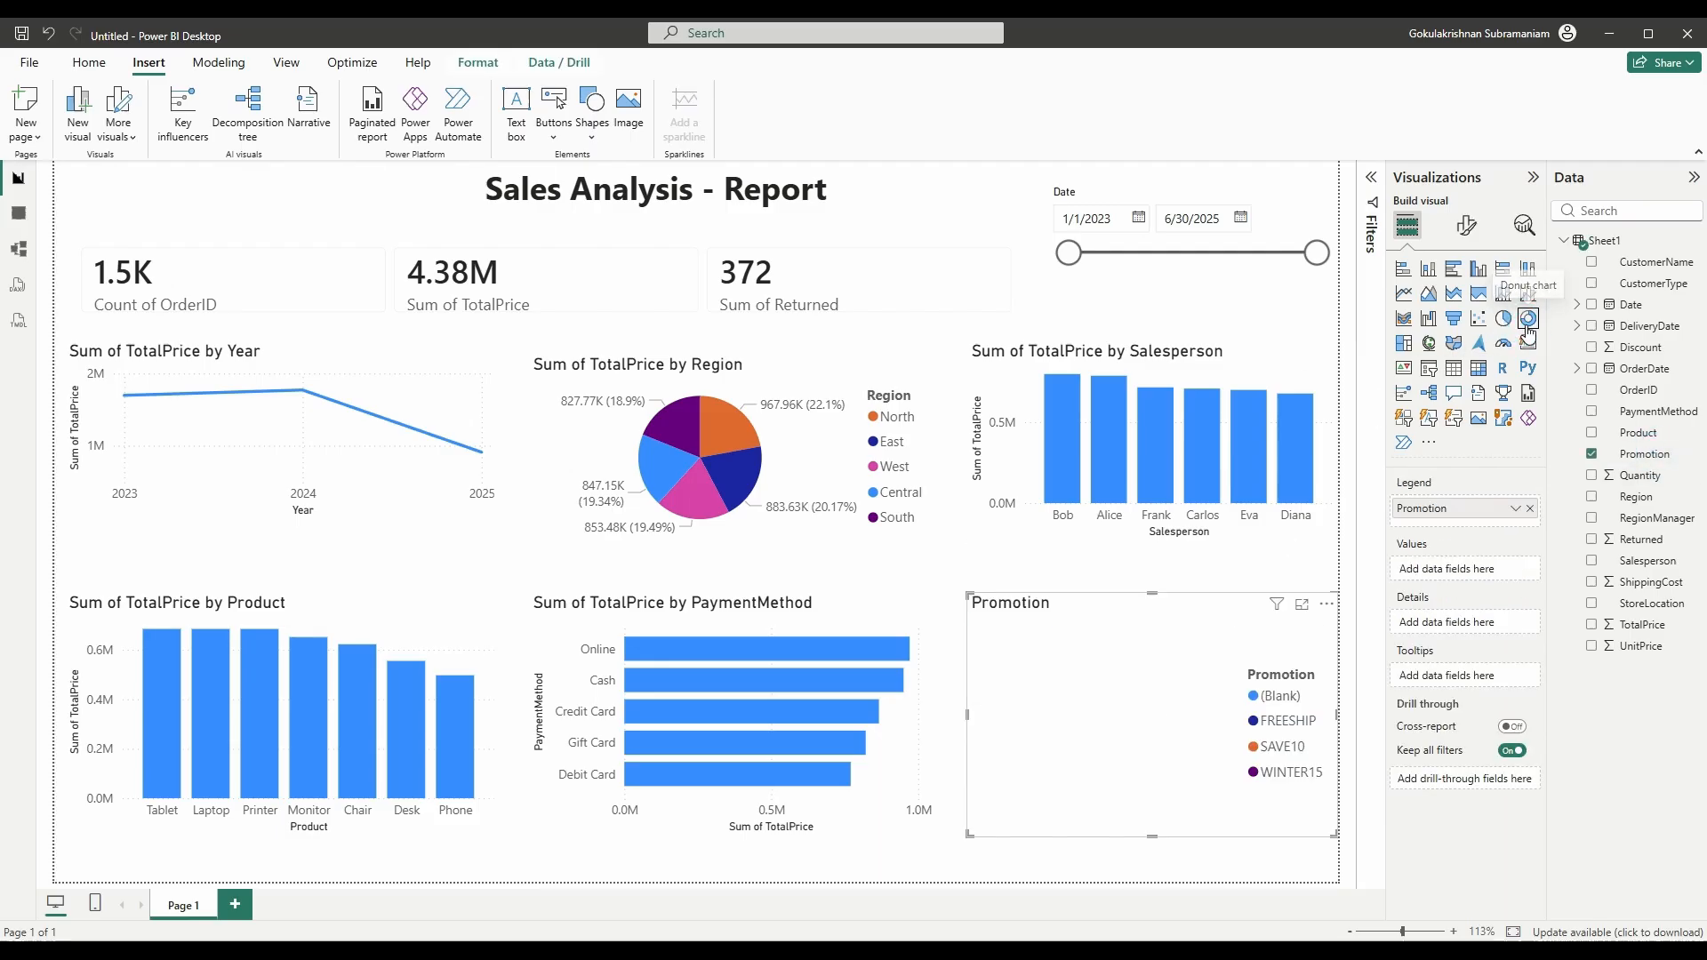
left_click(1604, 623)
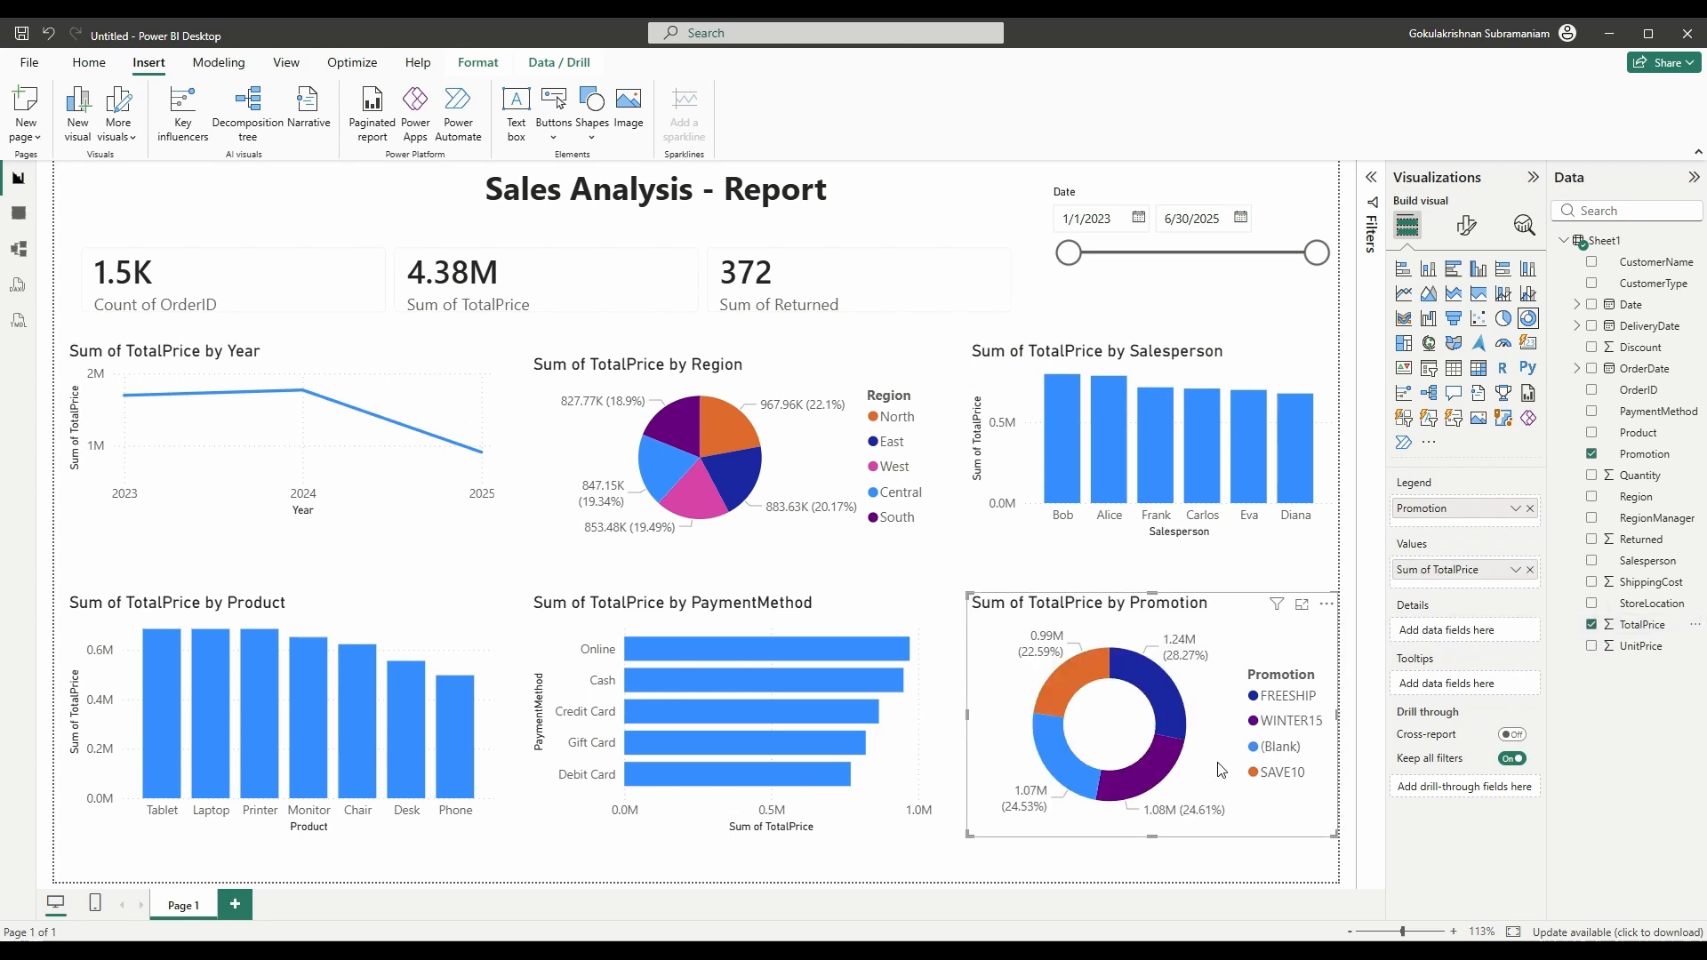
mouse_move(1093, 783)
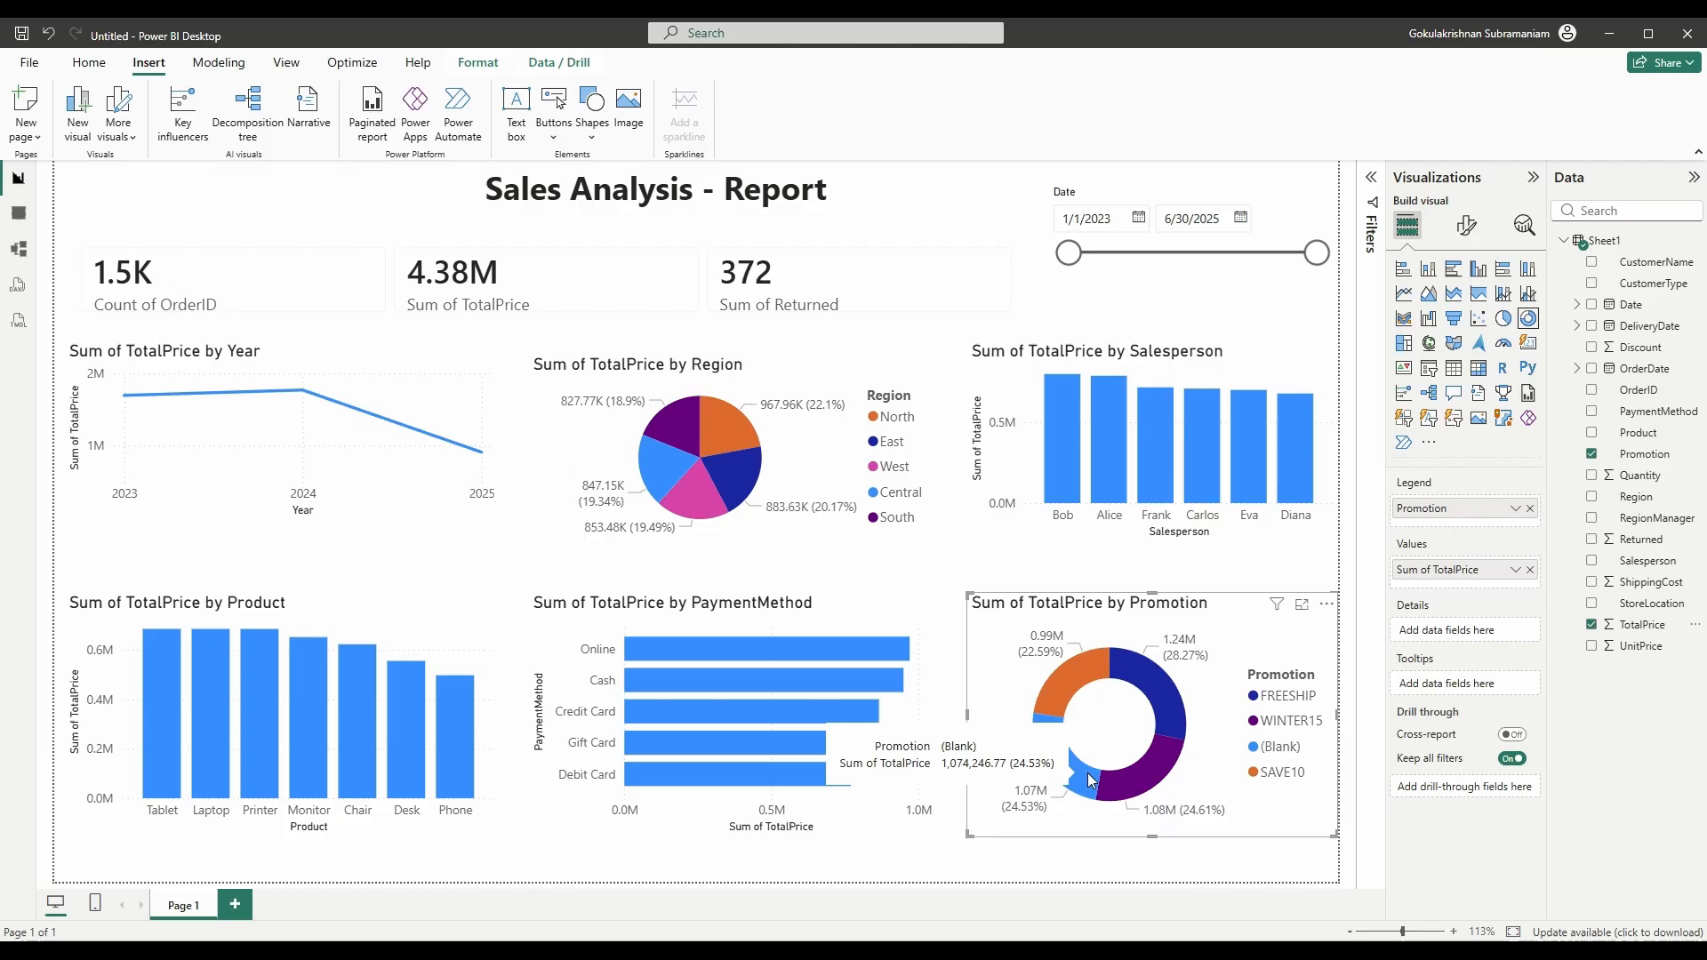
mouse_move(1179, 701)
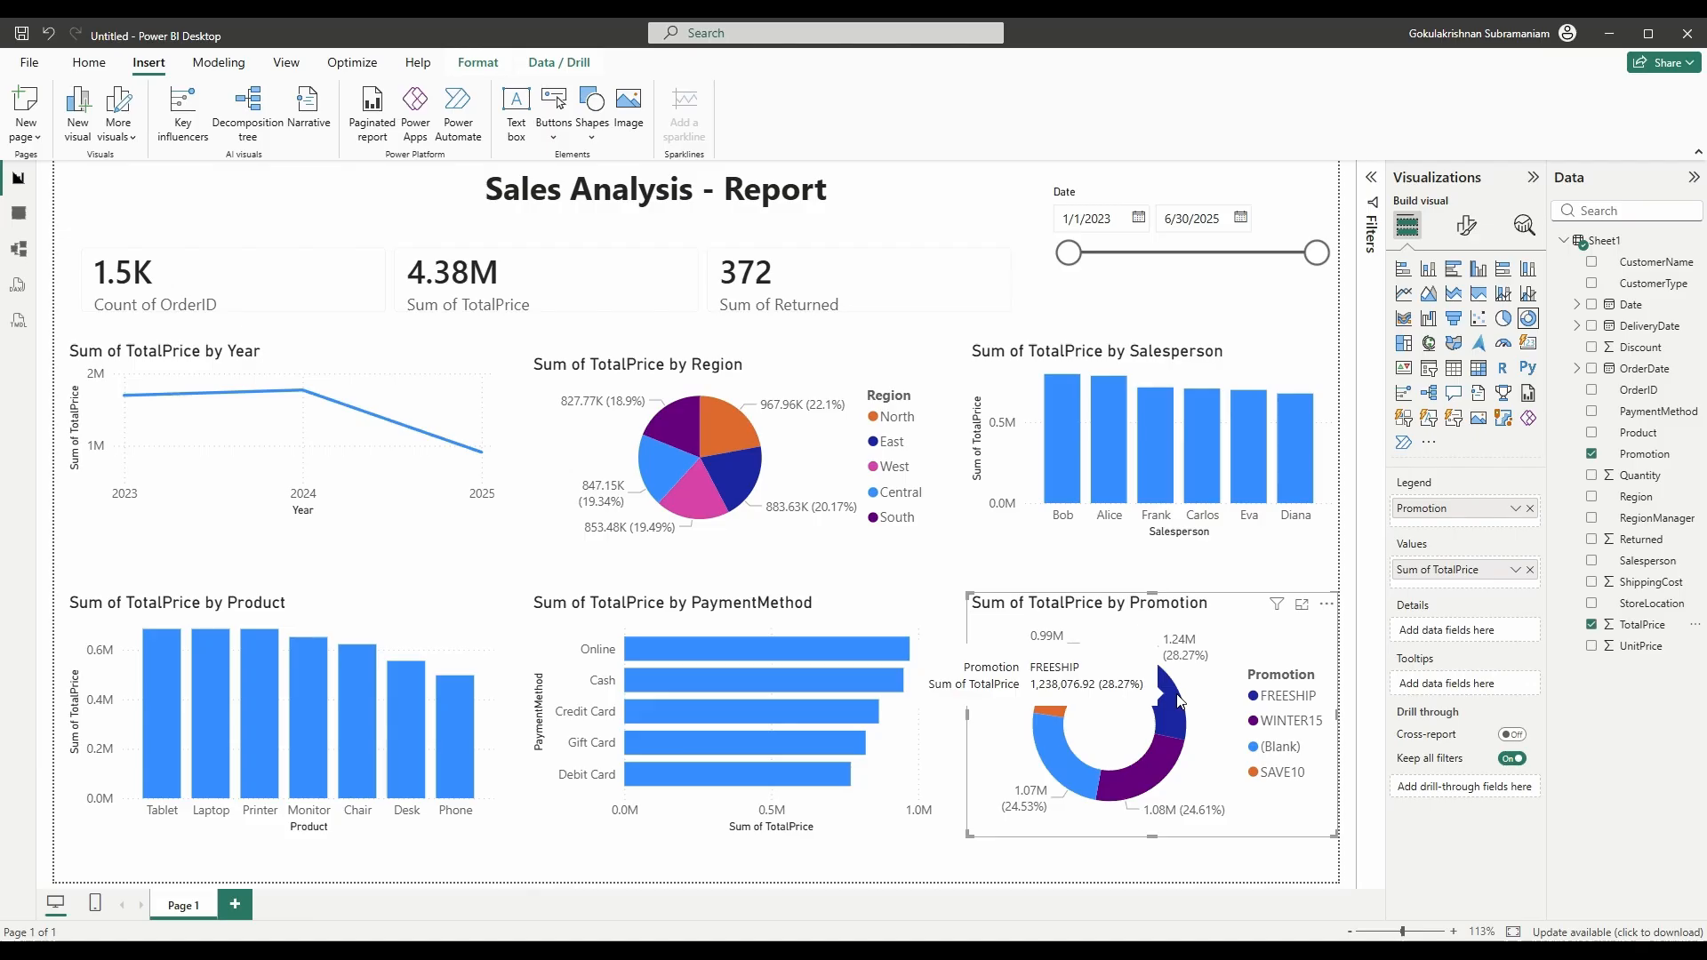
- Narrow the KPI cards toward the left and add an empty slicer
left_click(1023, 322)
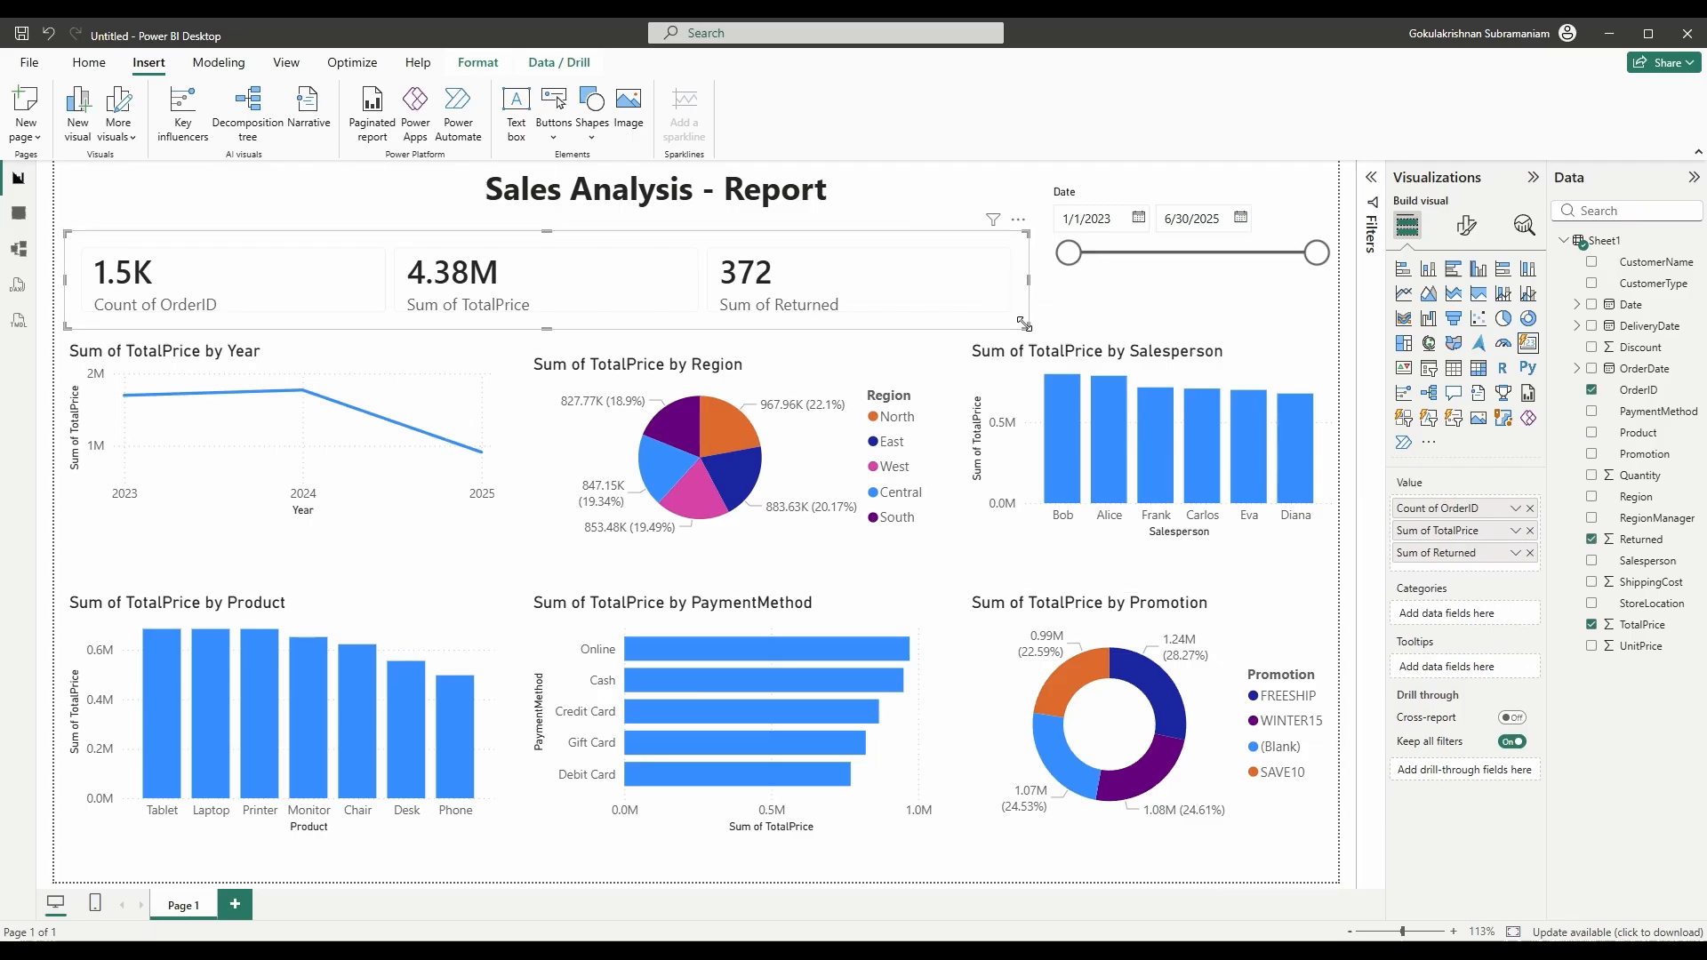
left_click_drag(1022, 322, 656, 329)
left_click(724, 265)
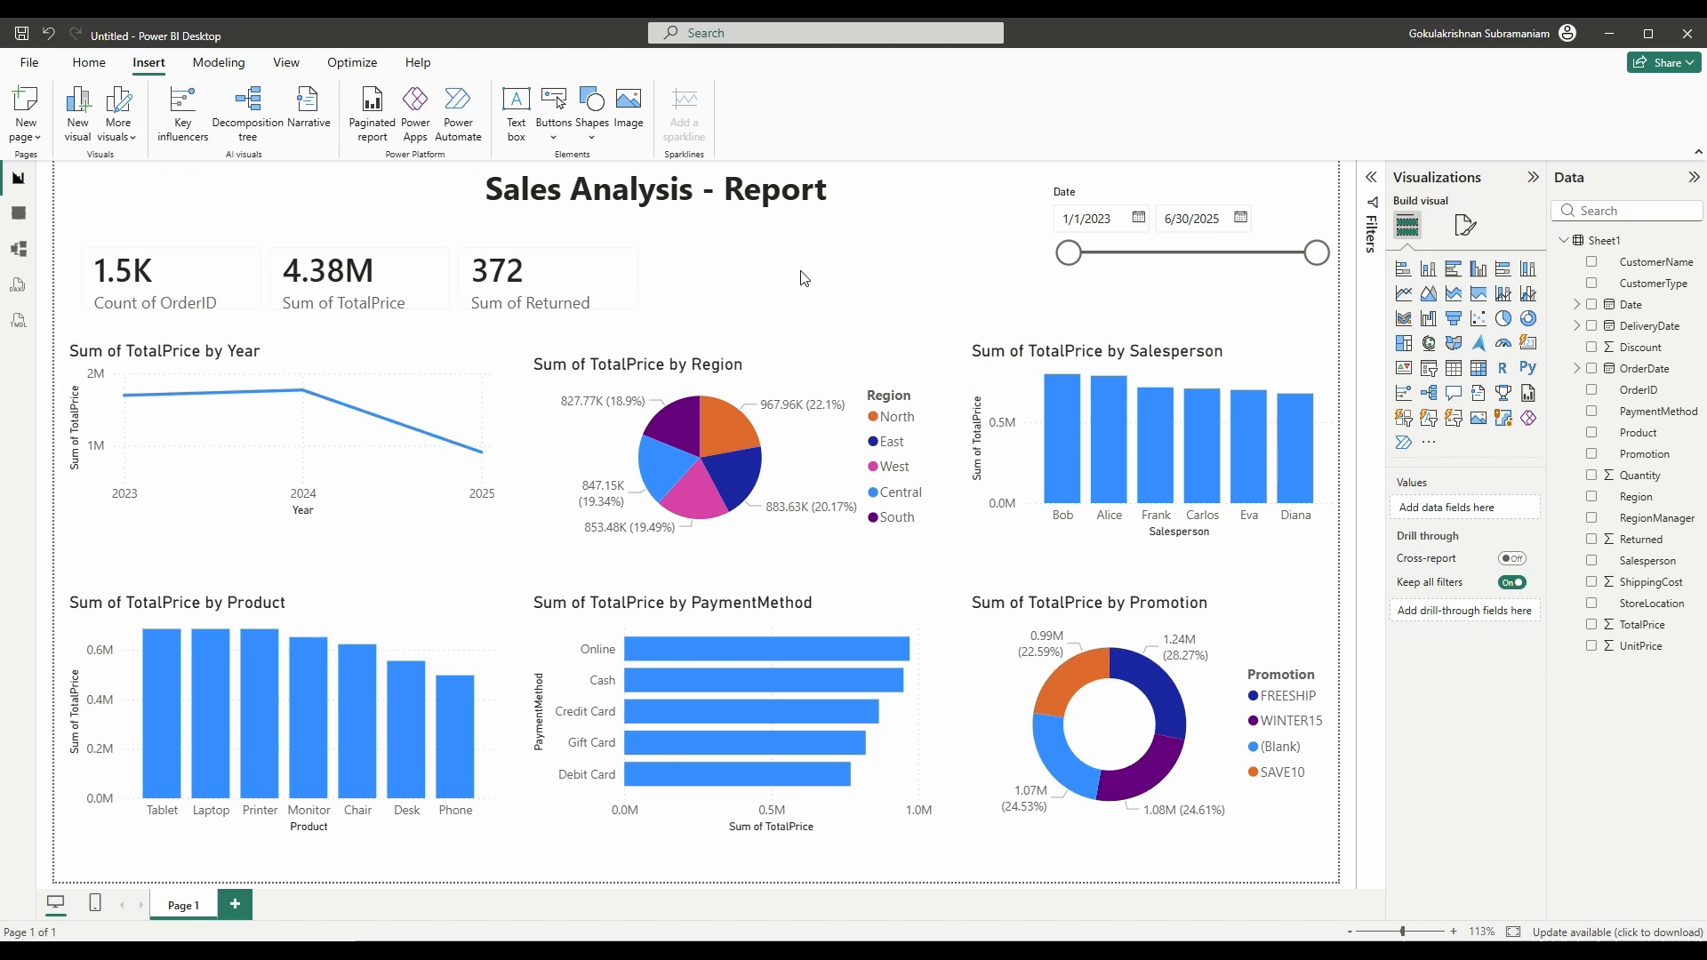
left_click(1433, 371)
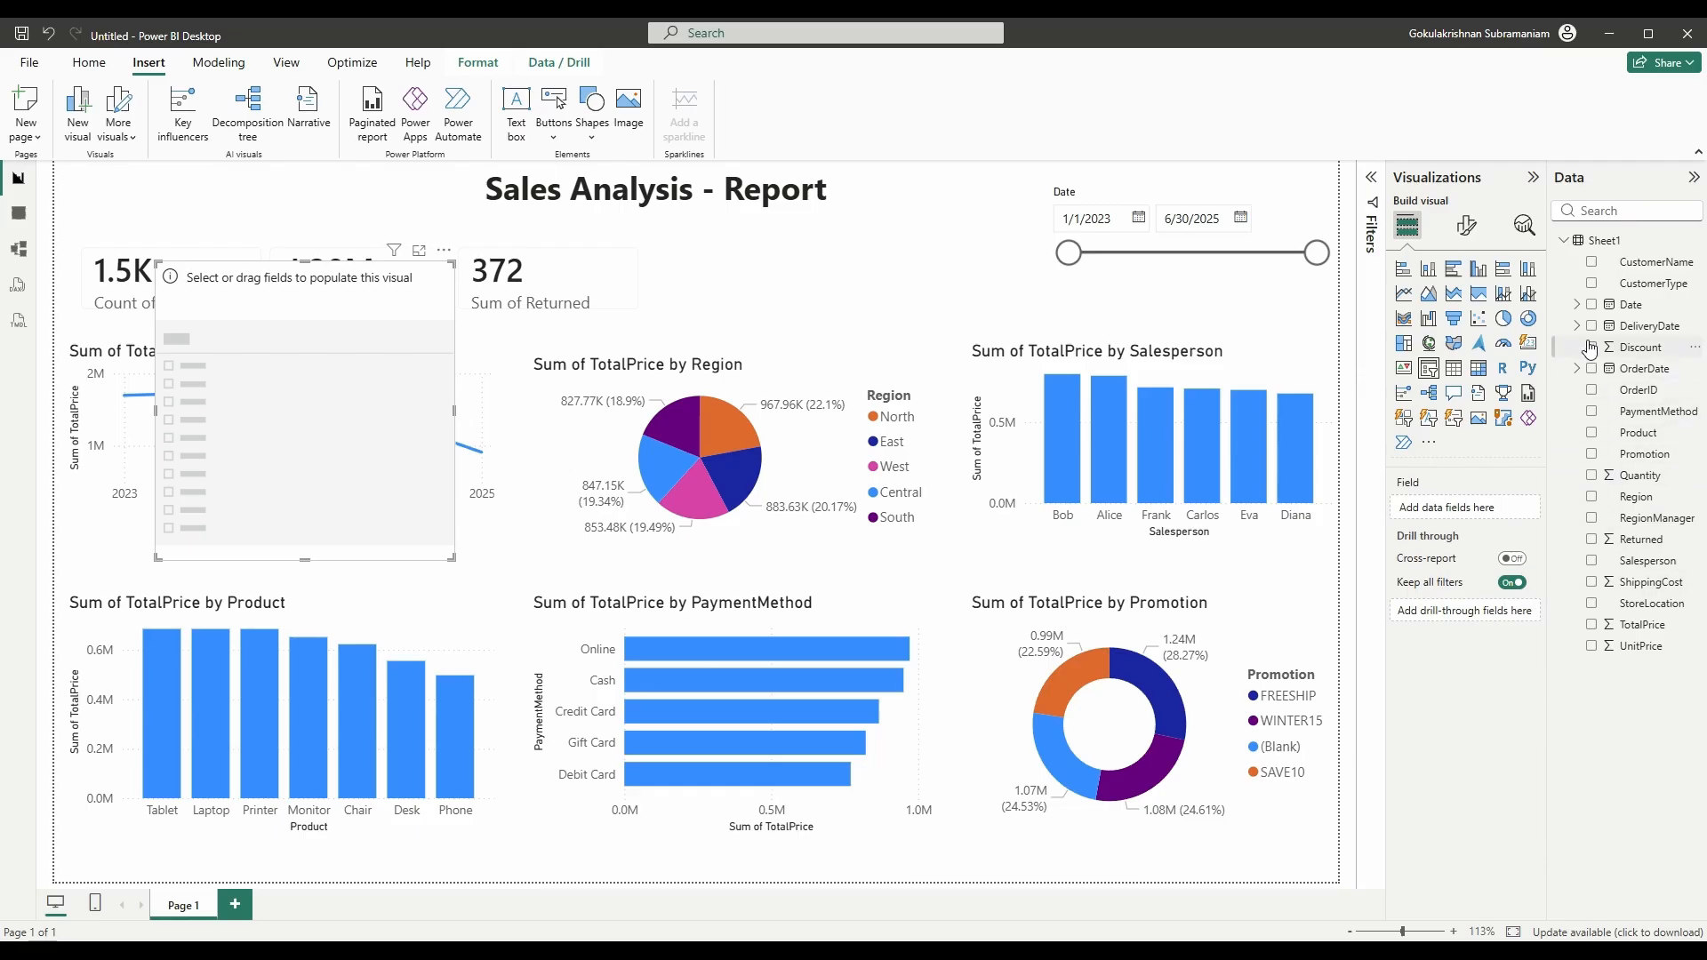
- Make the slicer a Region dropdown beside the KPI cards, test East, then reset to All
left_click(1591, 497)
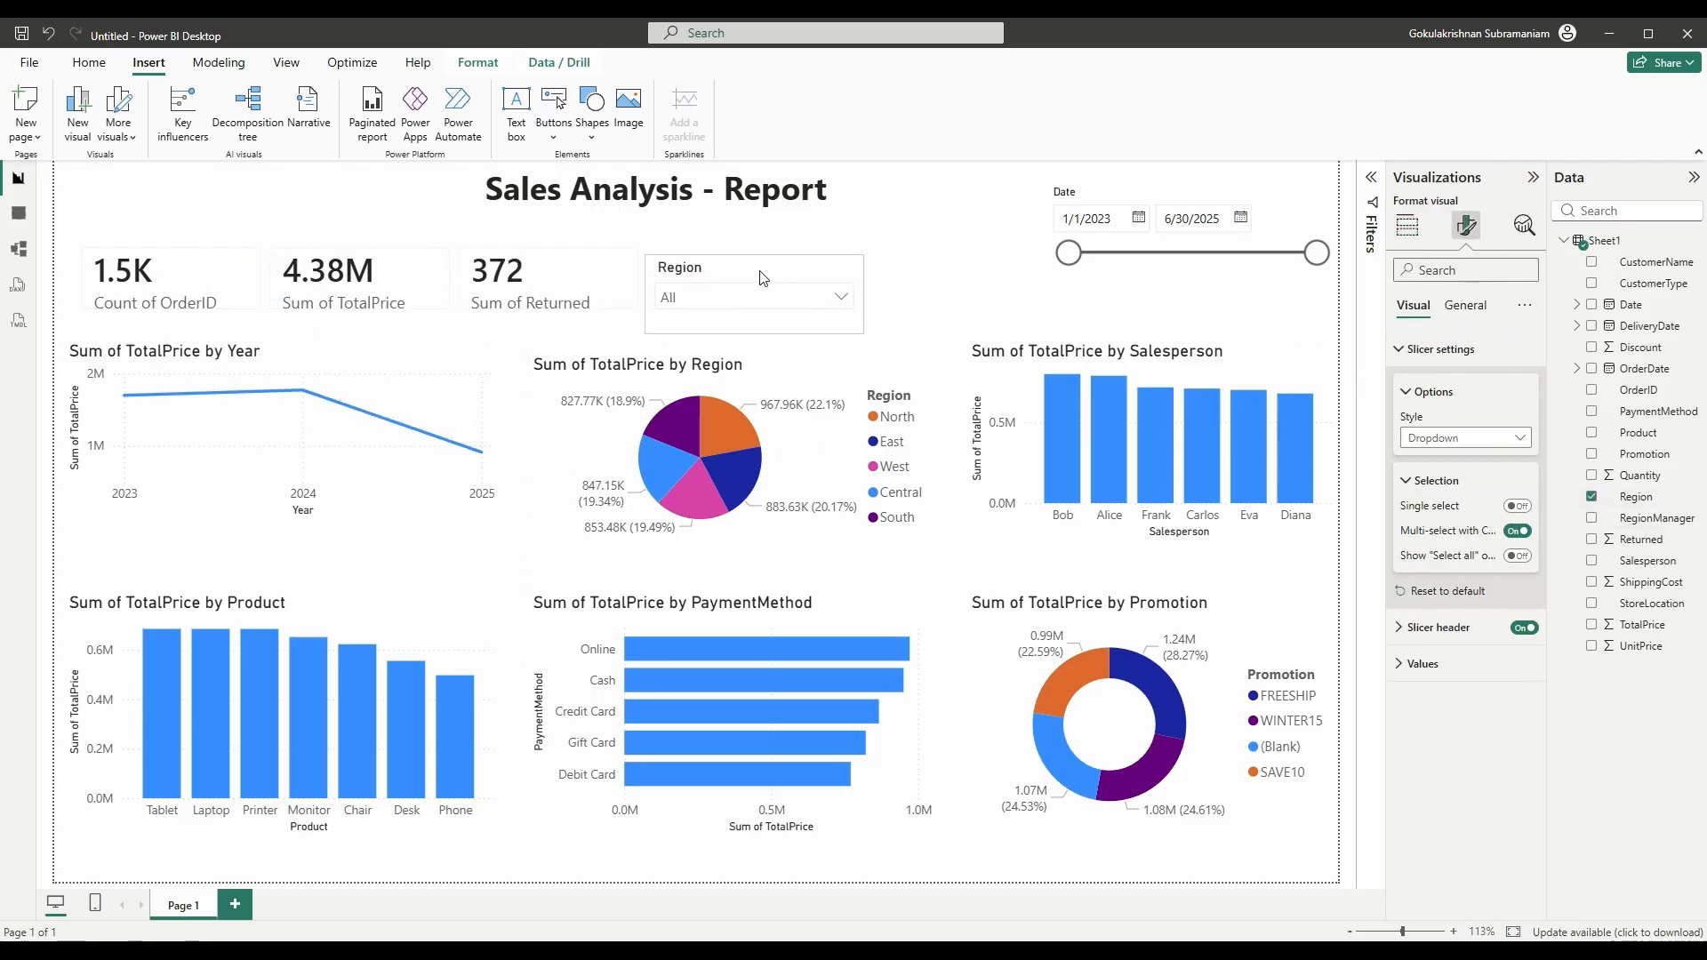
left_click_drag(763, 278, 765, 263)
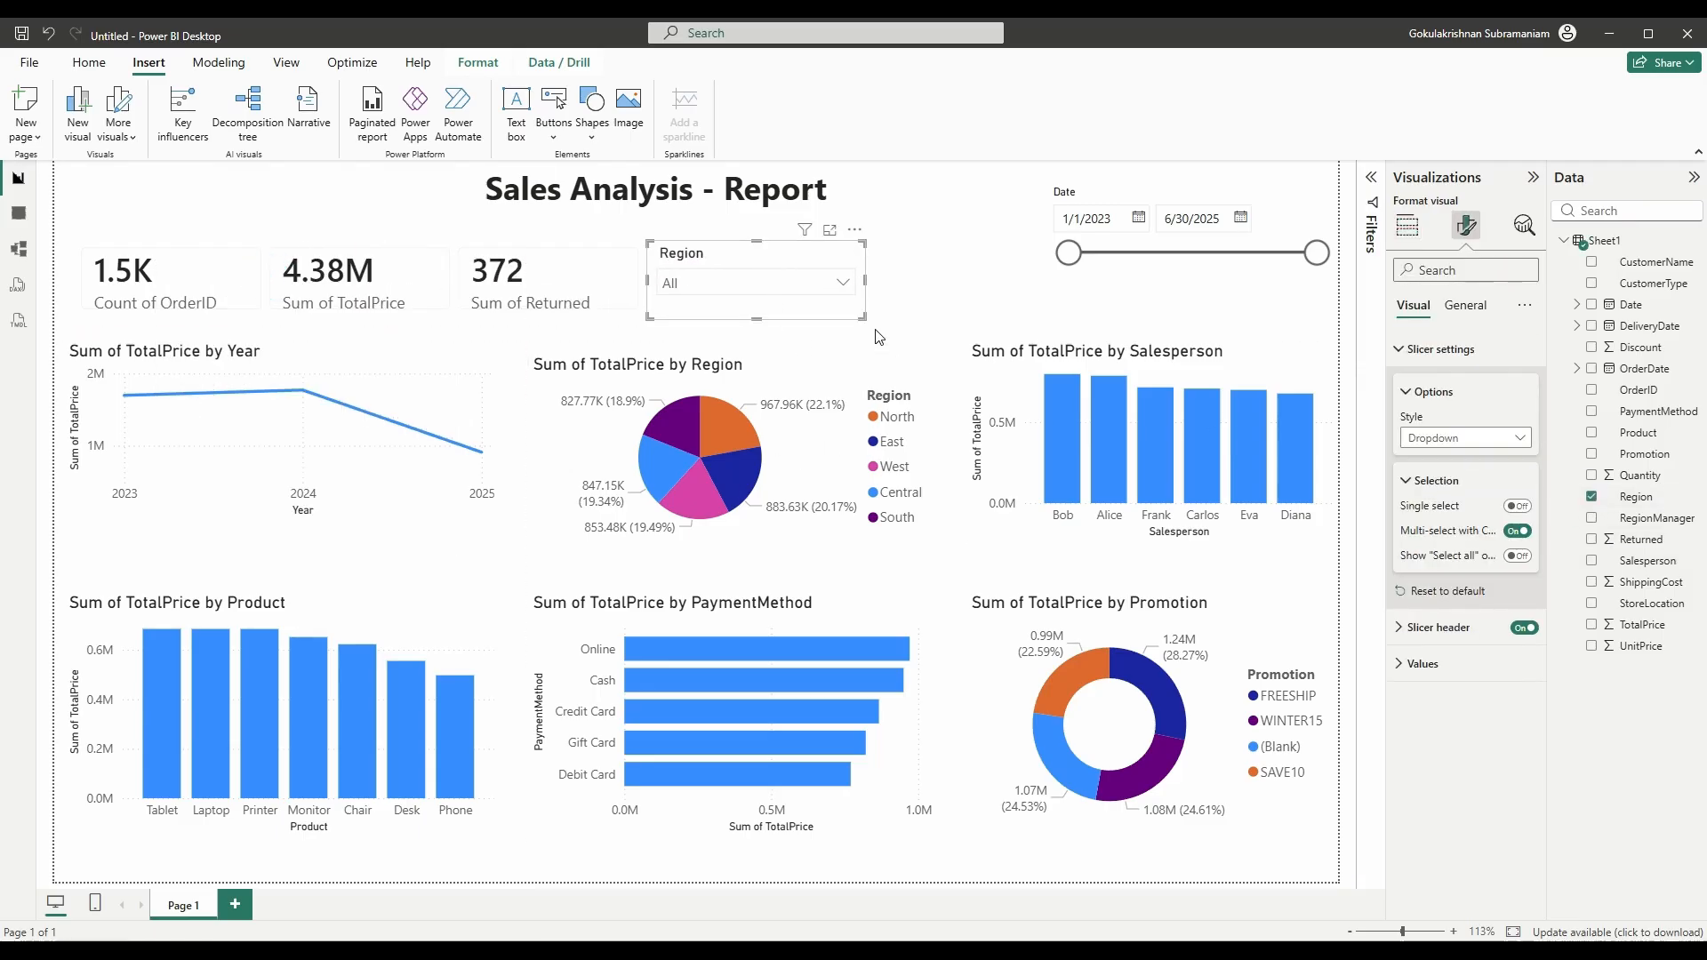
left_click_drag(863, 317, 825, 324)
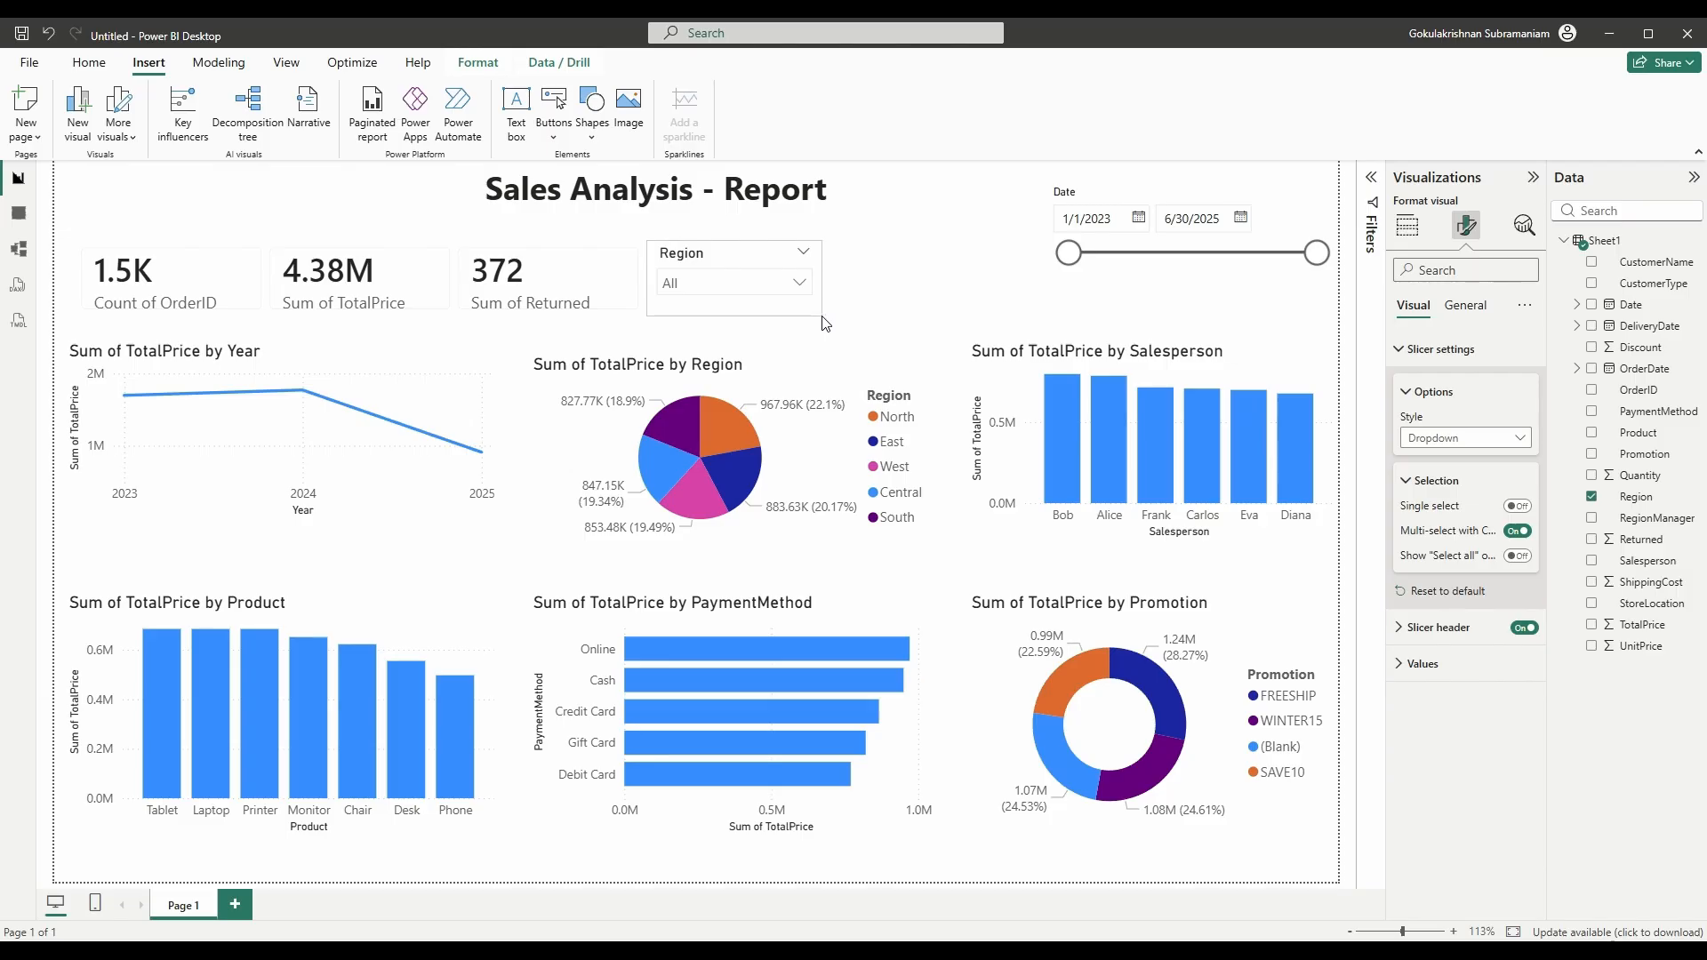
left_click(783, 283)
left_click(705, 343)
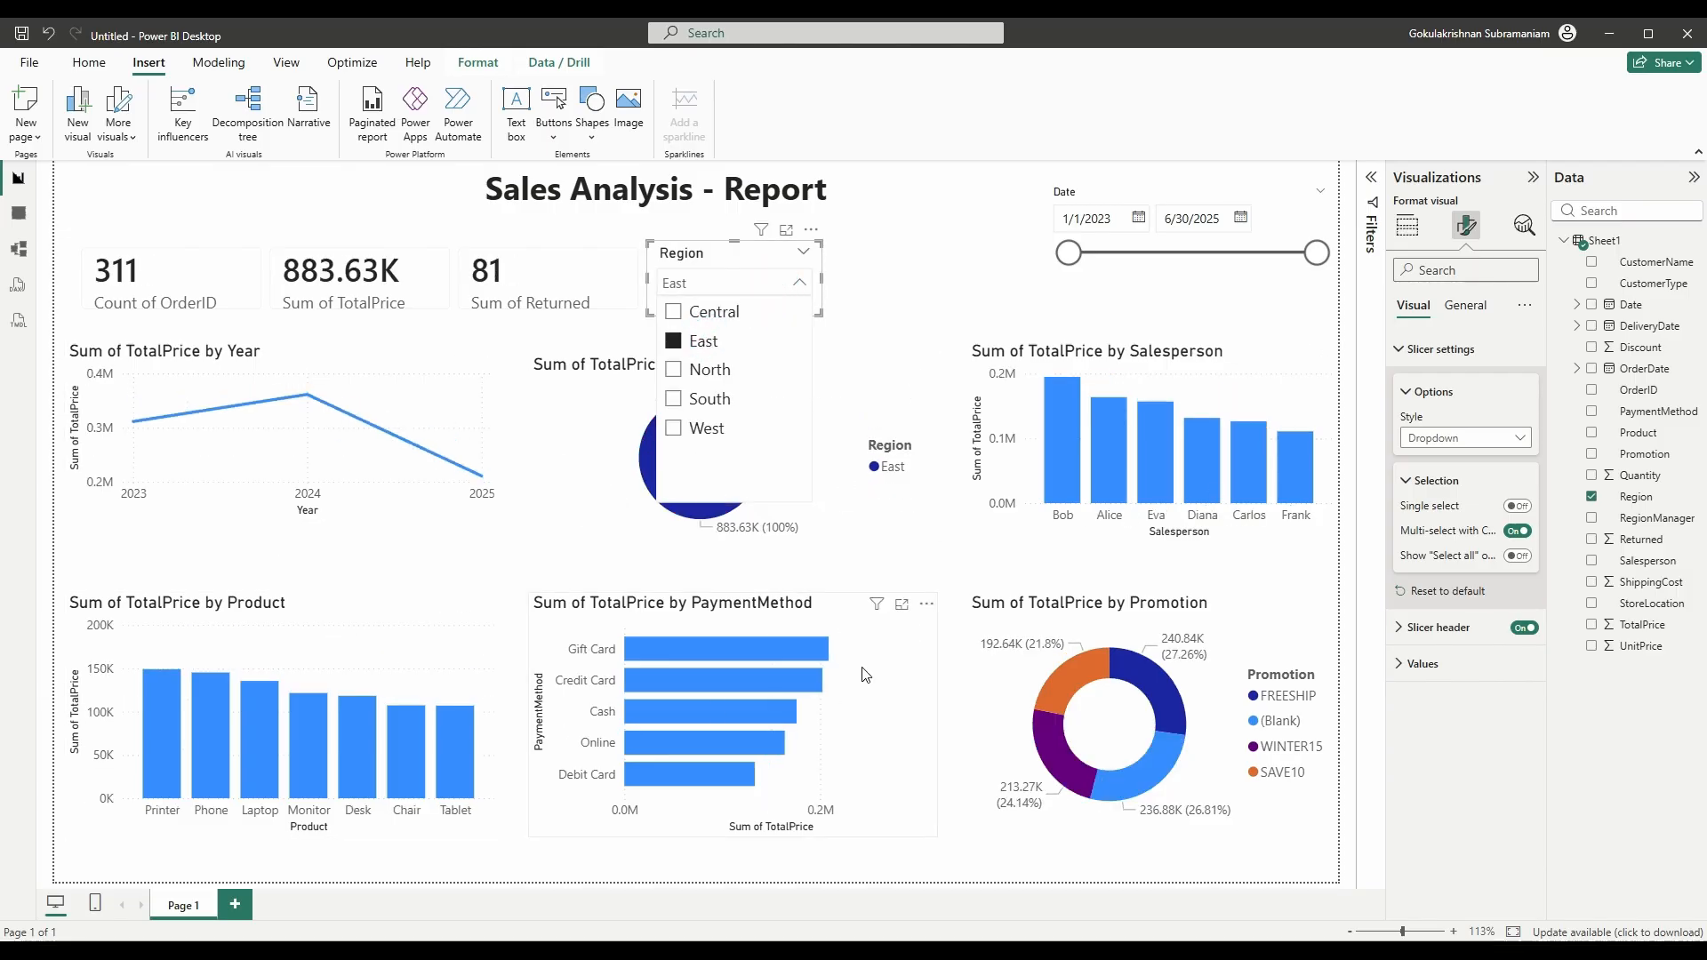
left_click(705, 341)
left_click(868, 258)
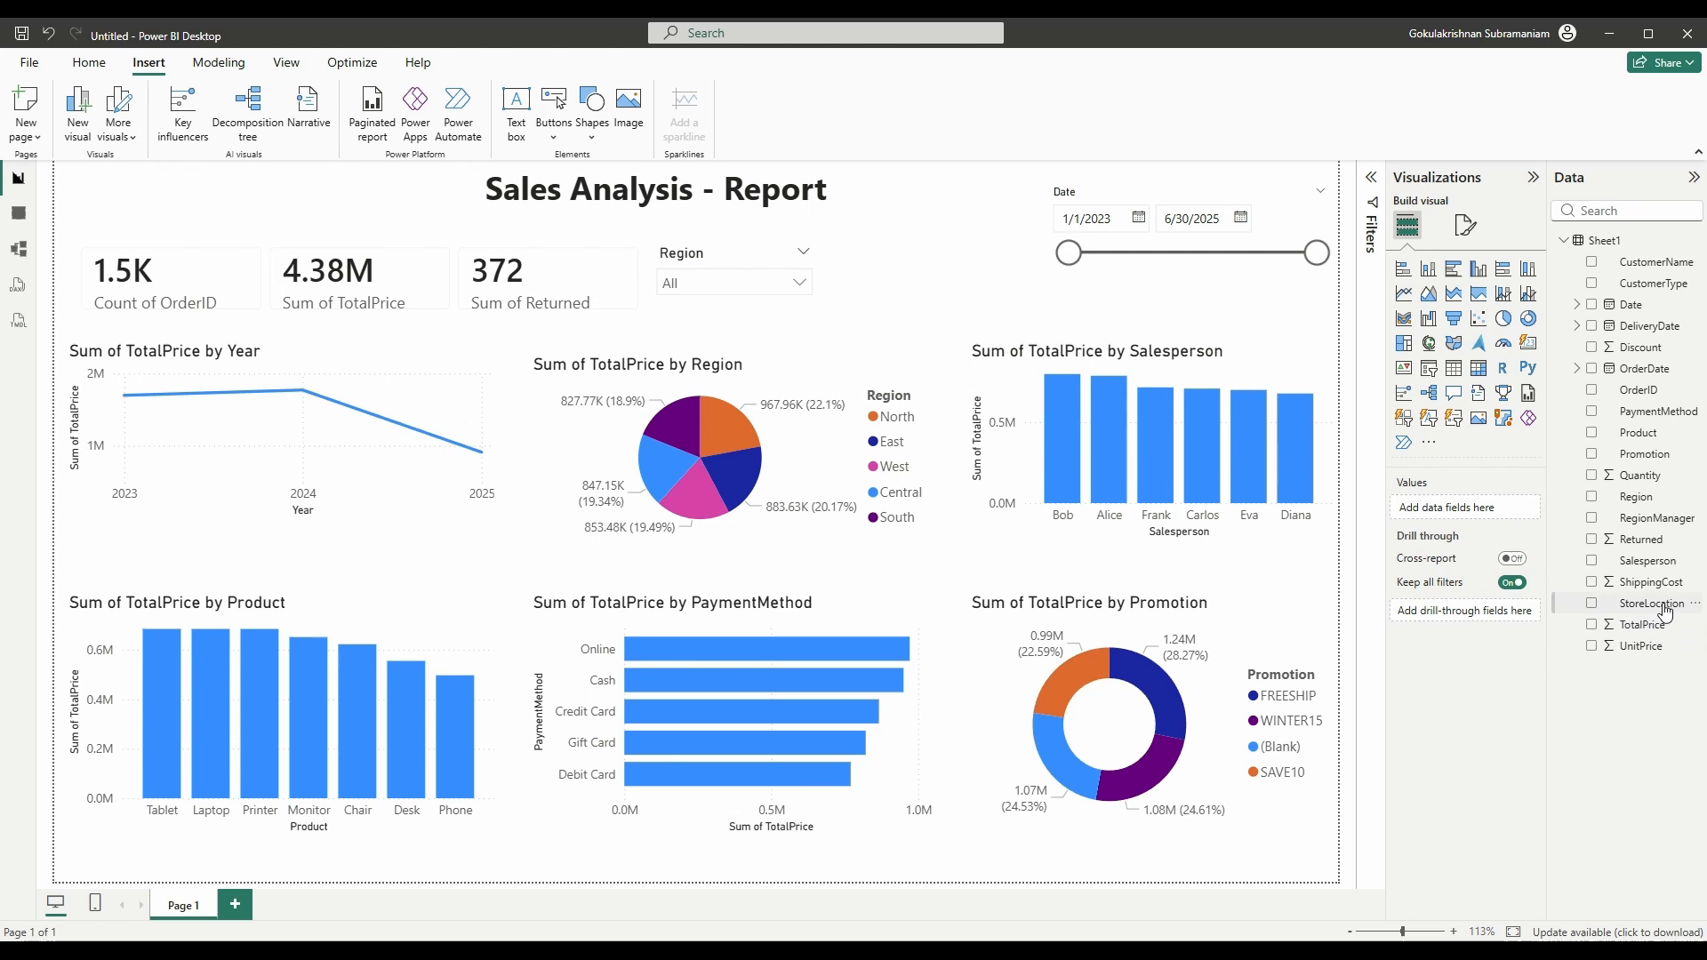
- Add a StoreLocation dropdown slicer sized to fit next to the Region slicer
left_click_drag(1663, 603, 853, 233)
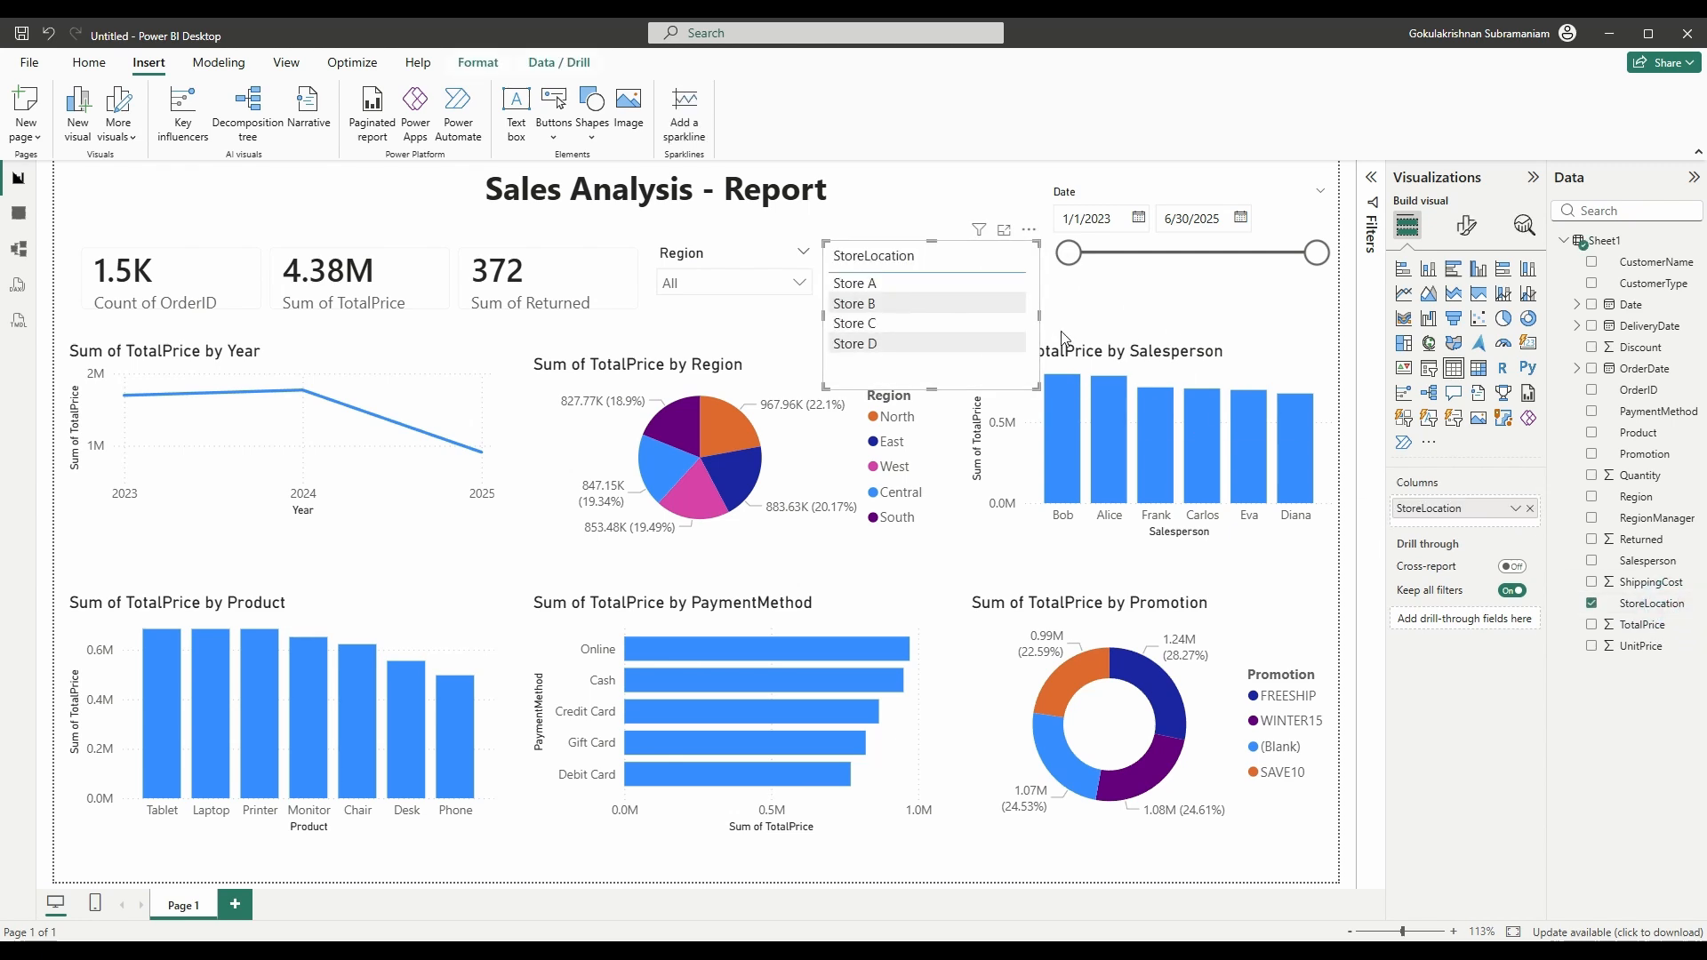
left_click(1427, 371)
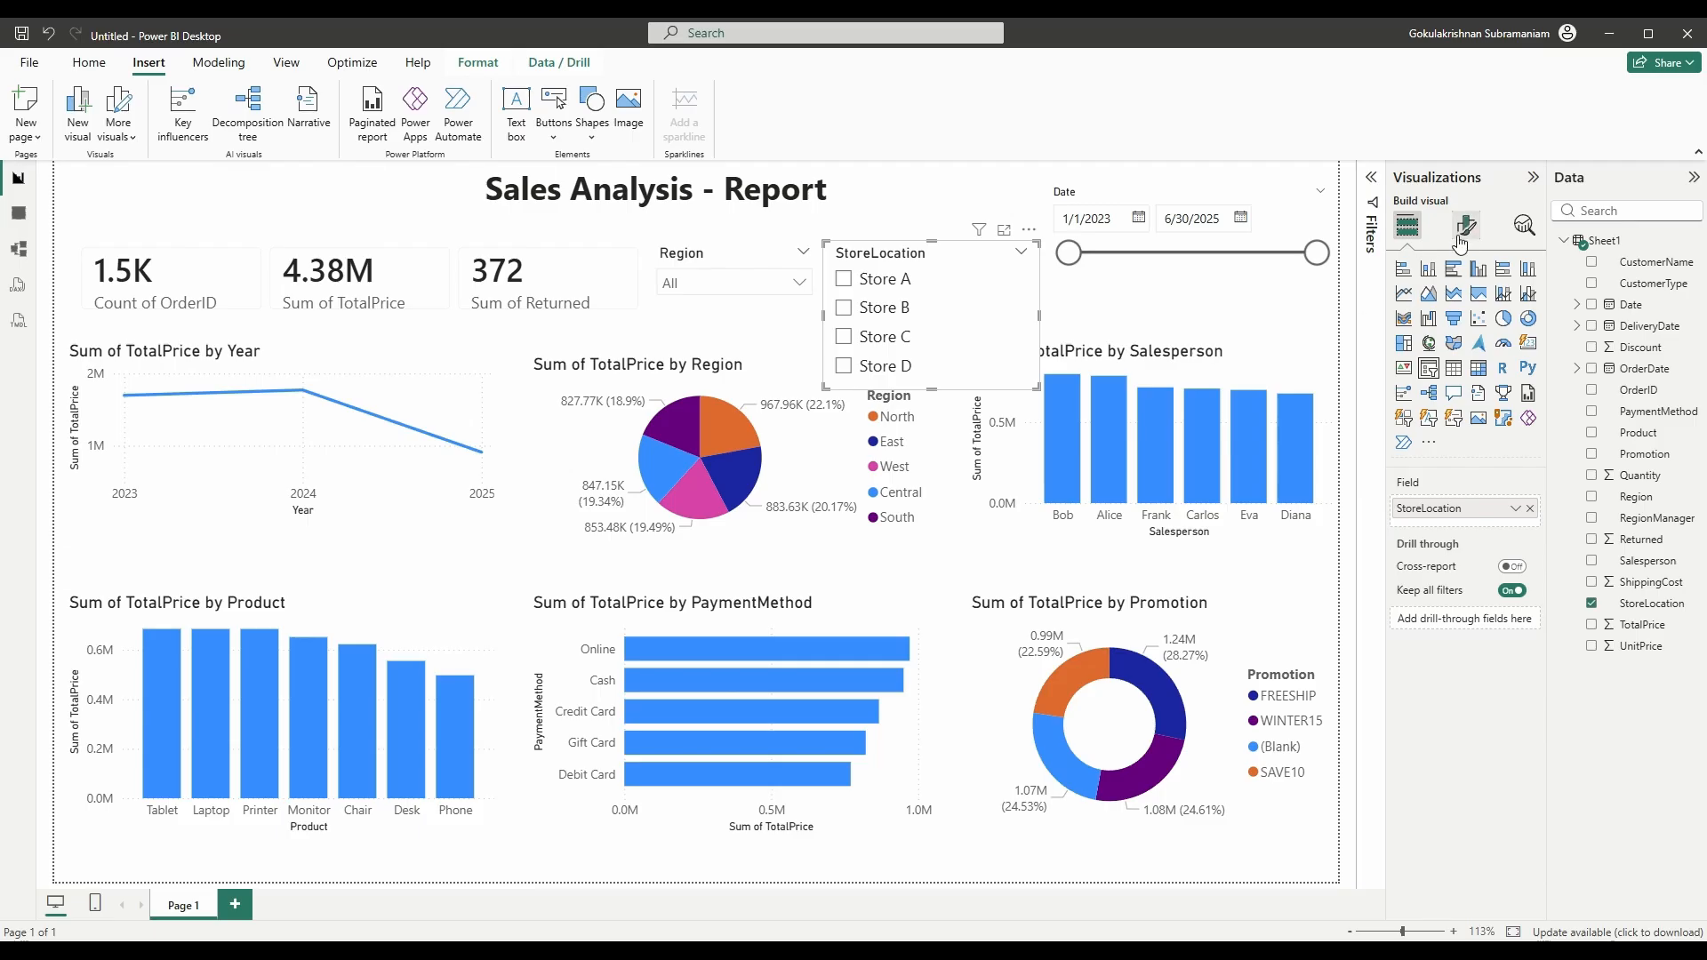
left_click(1463, 235)
left_click(1442, 349)
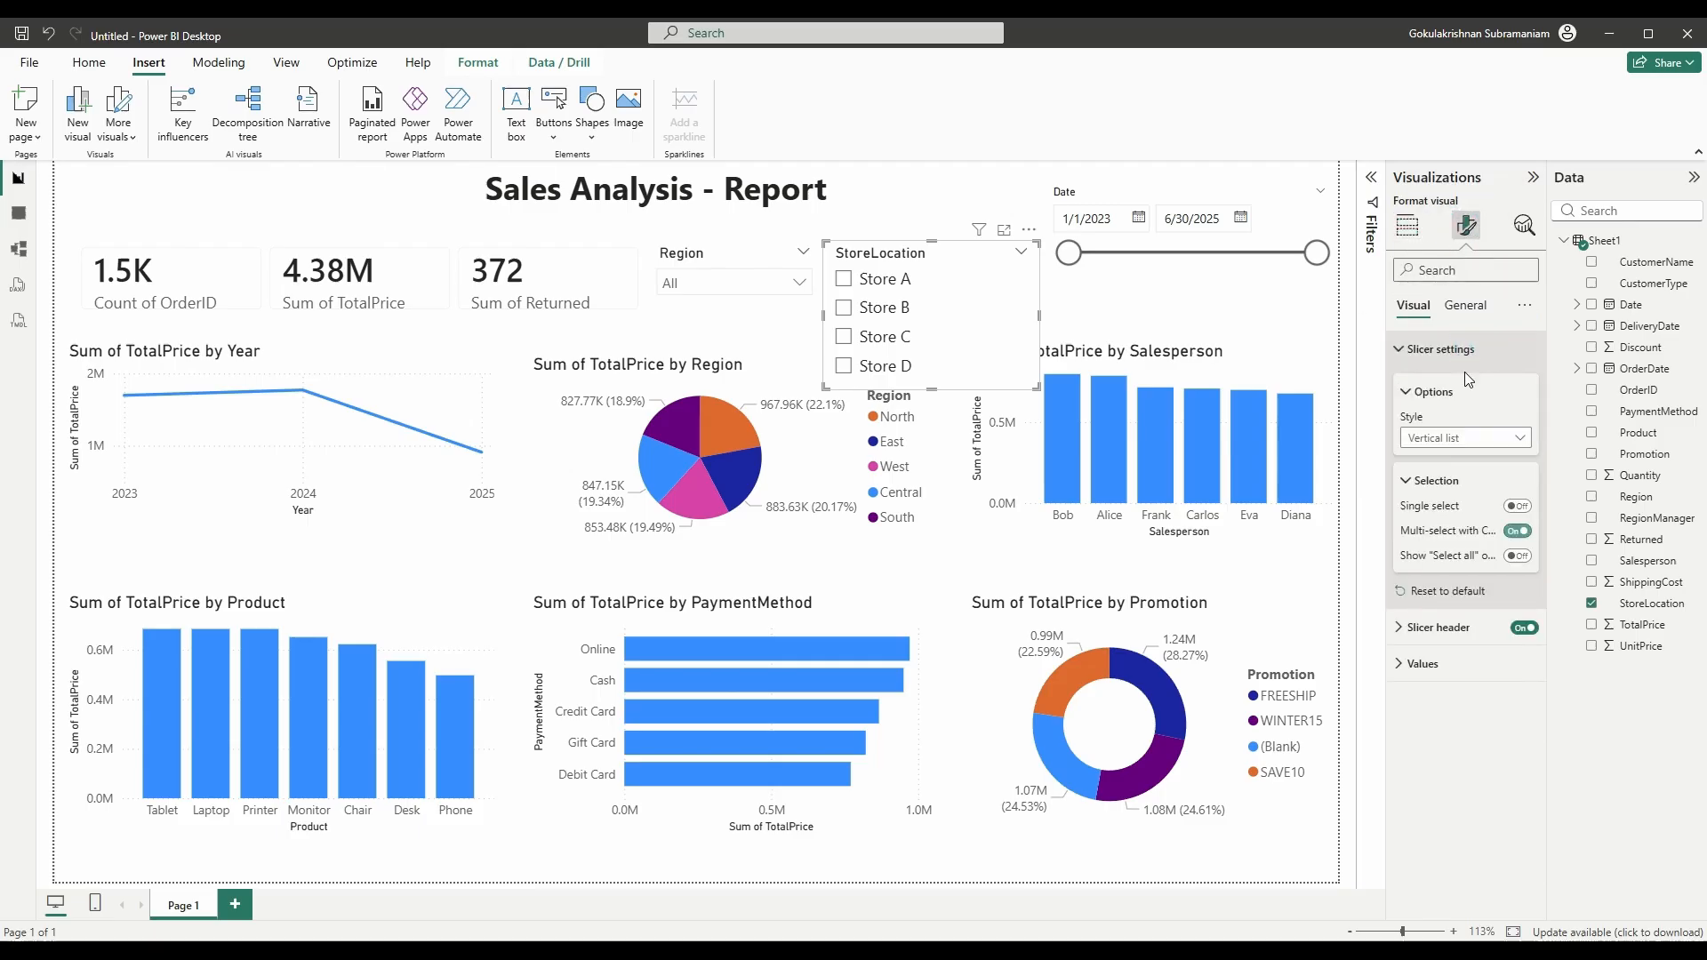
left_click(1449, 437)
left_click(1432, 502)
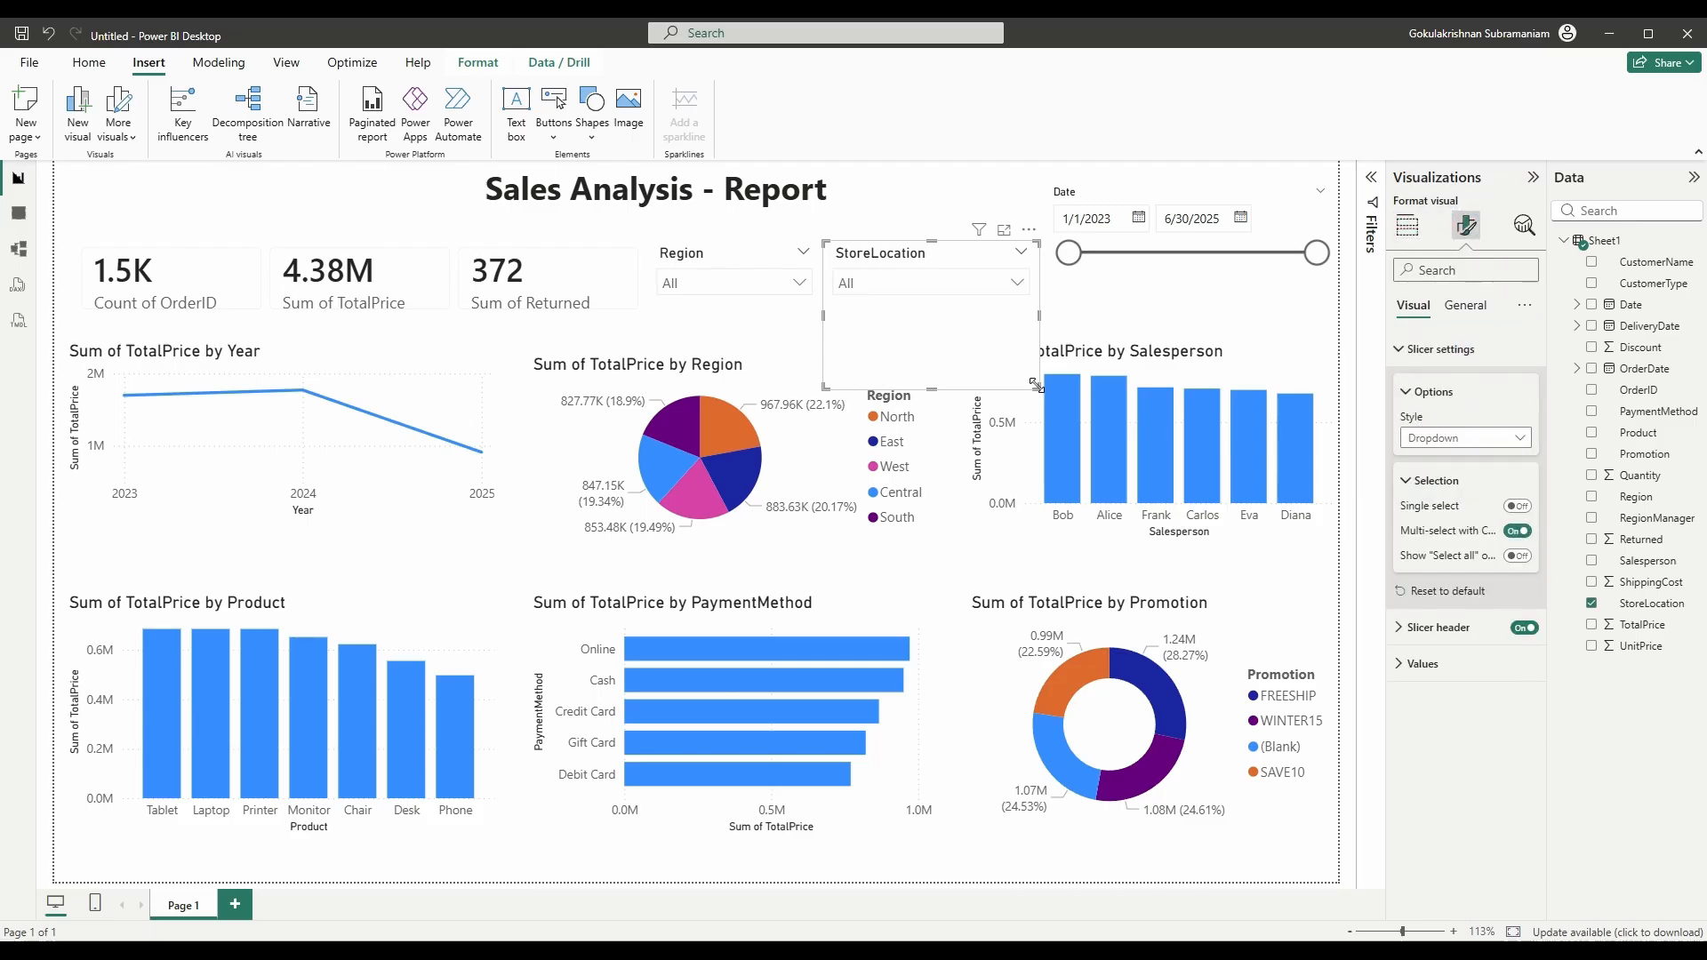
left_click_drag(1038, 388, 983, 311)
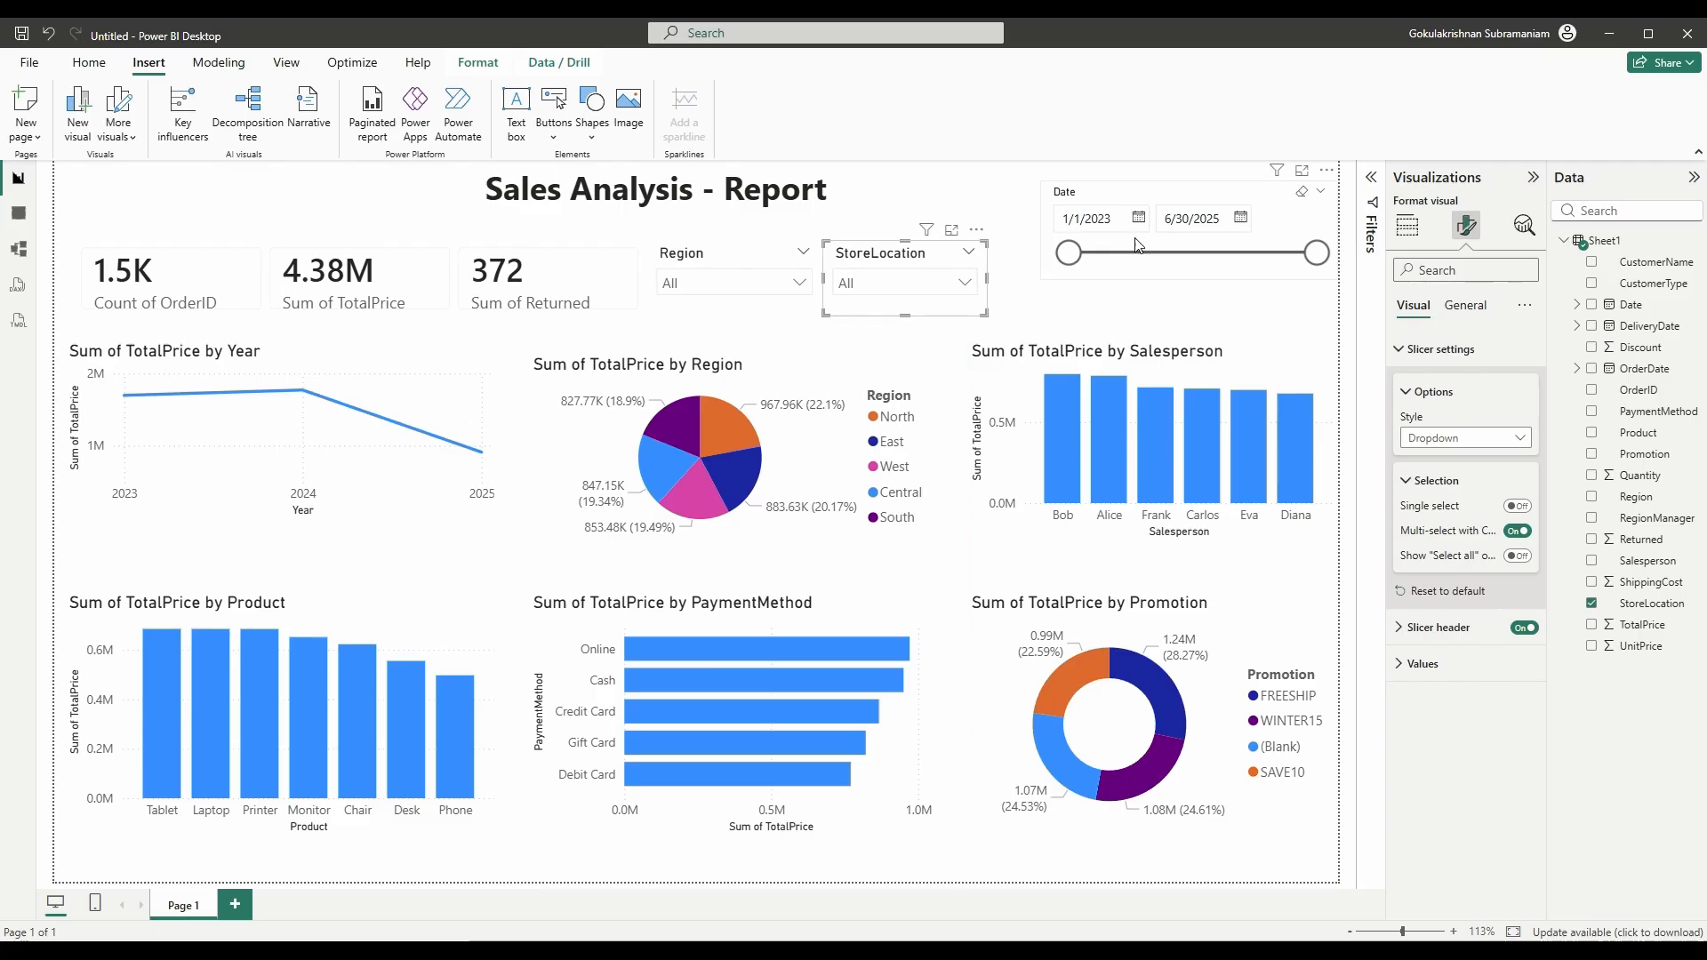
left_click(1229, 196)
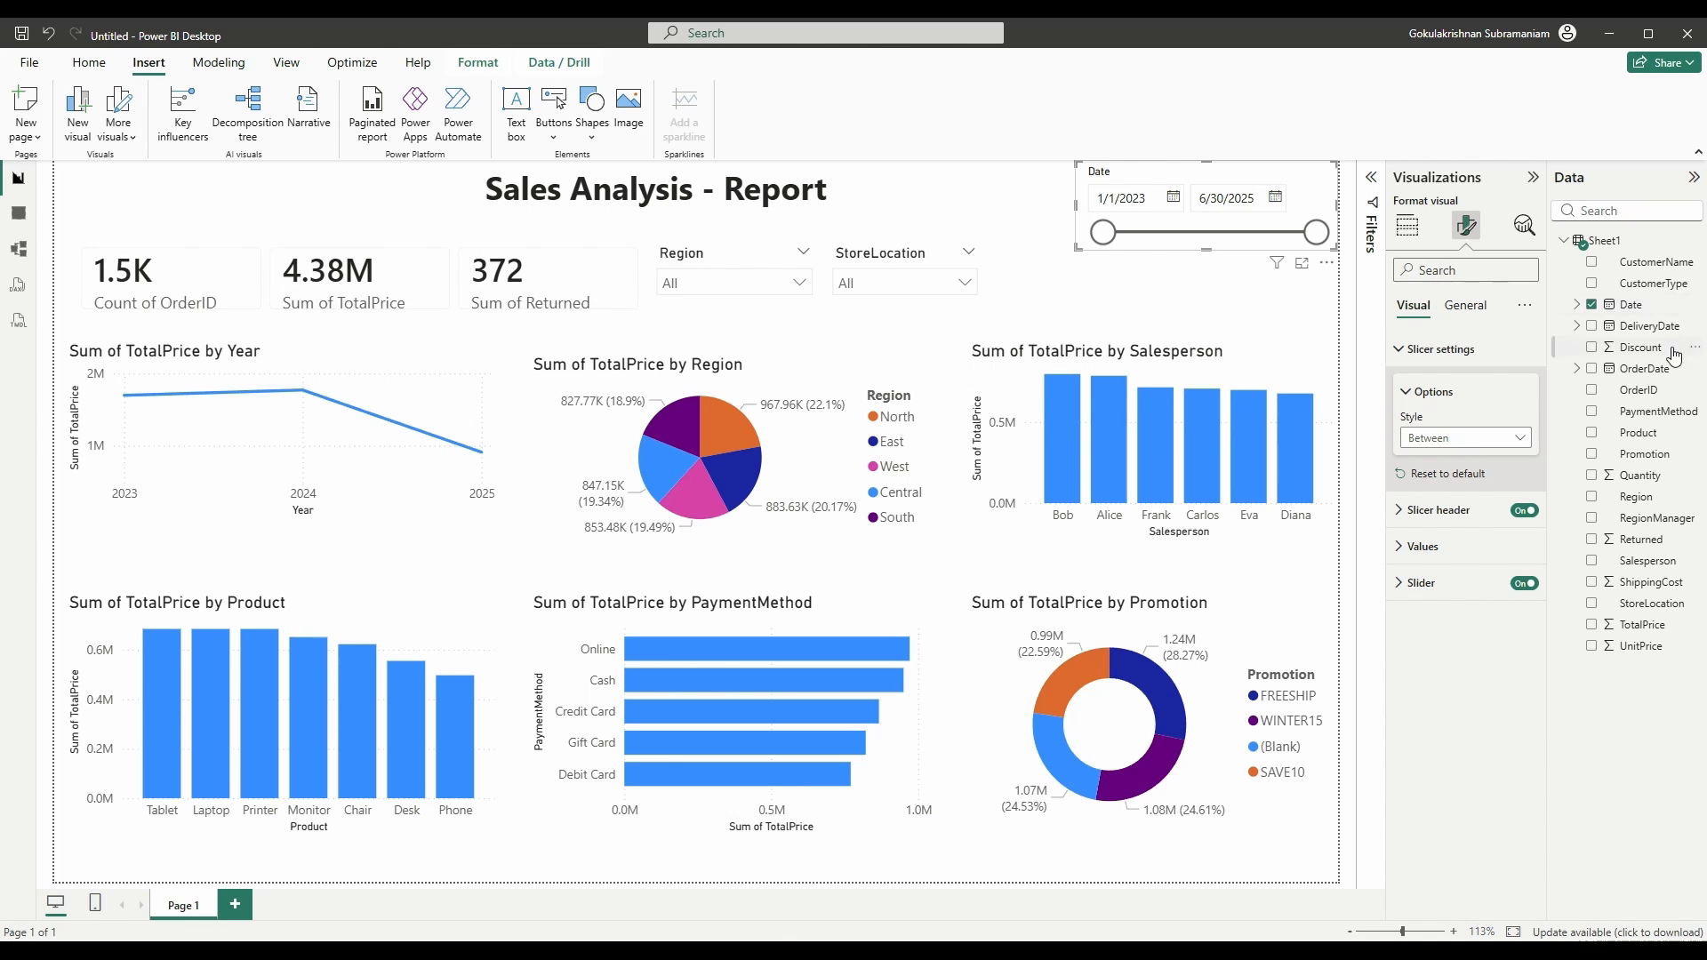
- Add a CustomerType slicer in Dropdown style and shrink it
left_click_drag(1652, 296, 1162, 296)
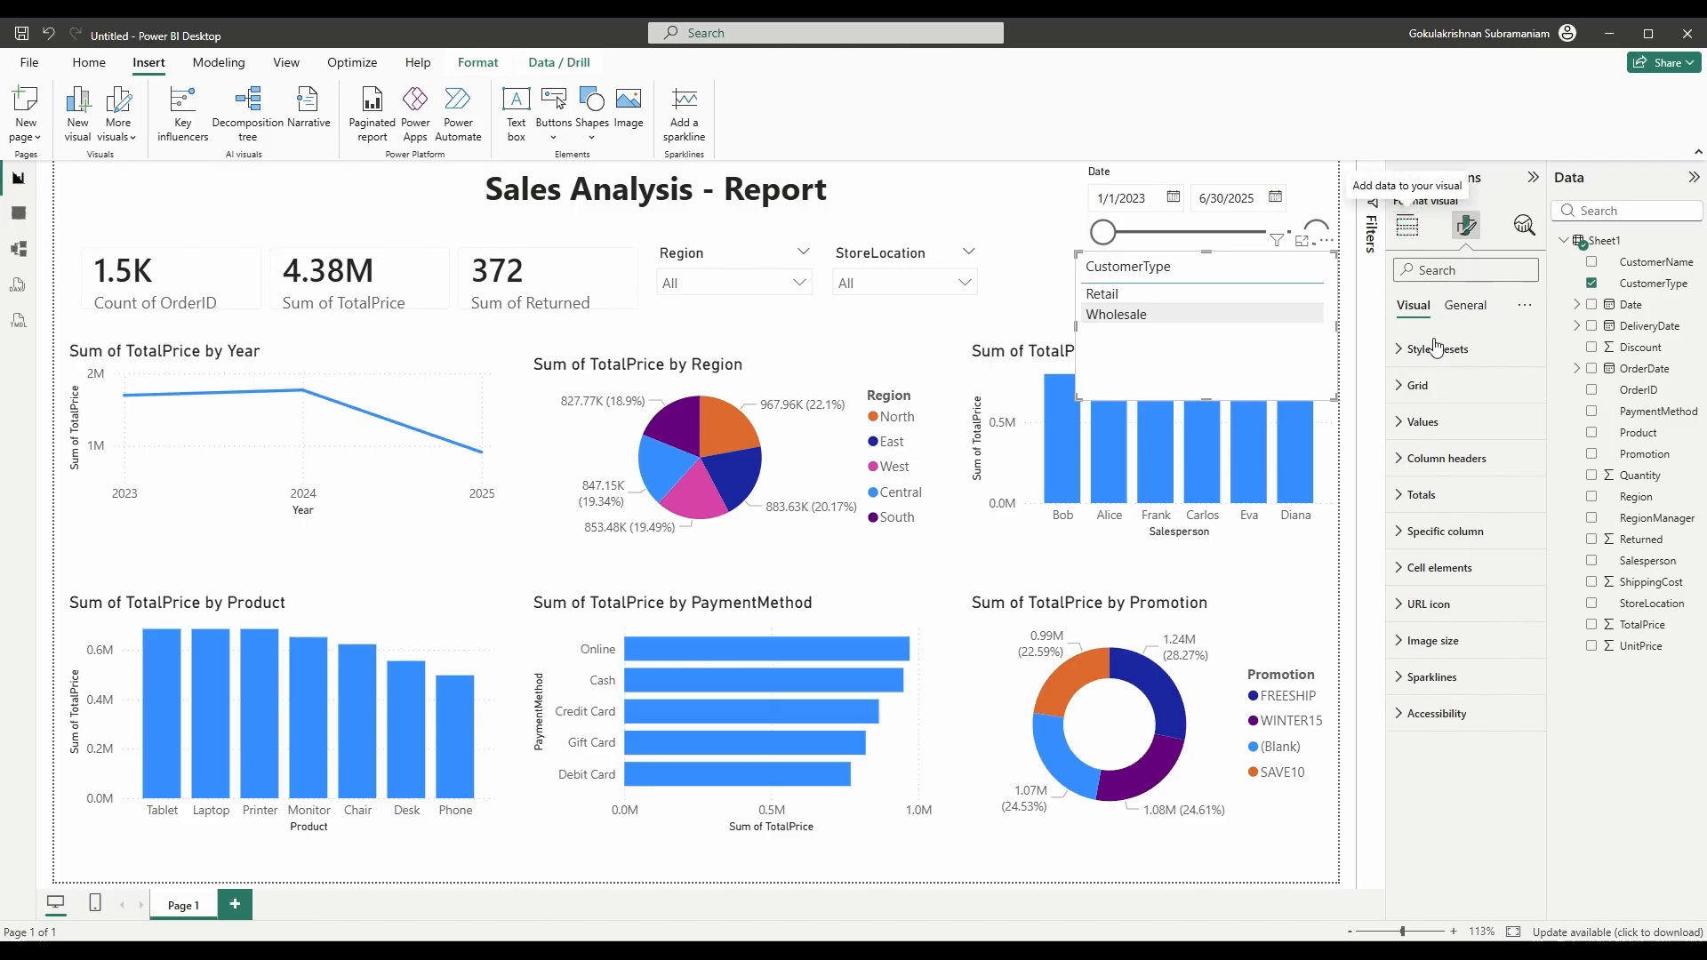
left_click(1408, 228)
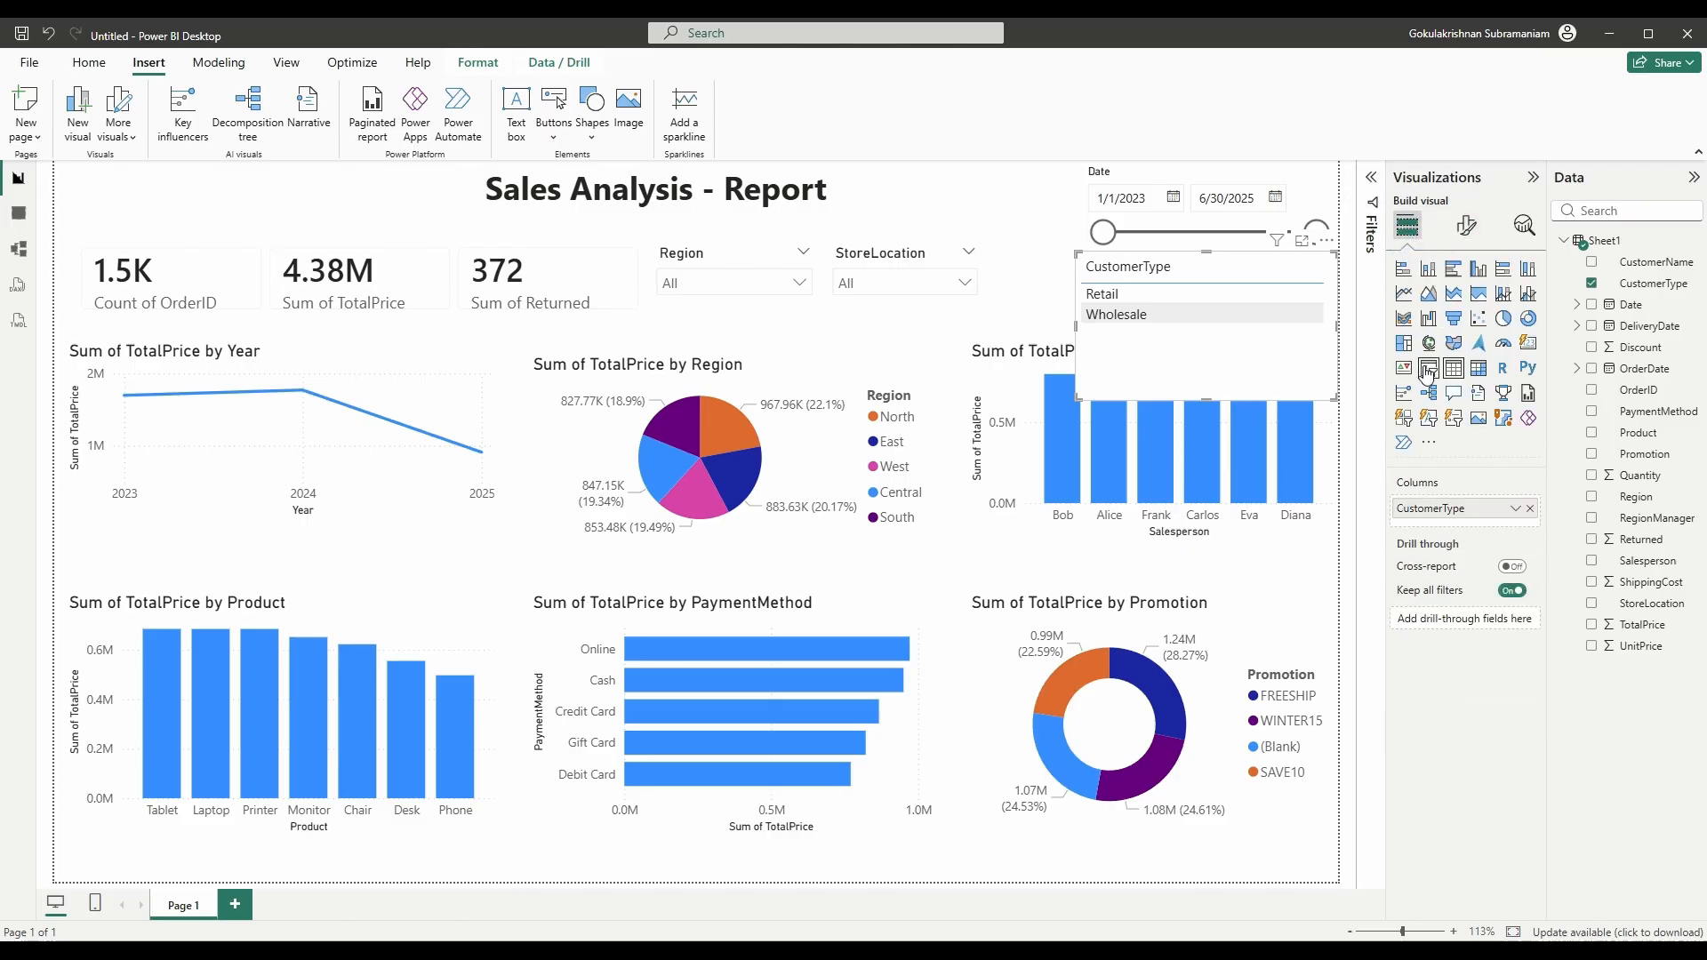
left_click(1429, 368)
left_click(1460, 229)
left_click(1458, 349)
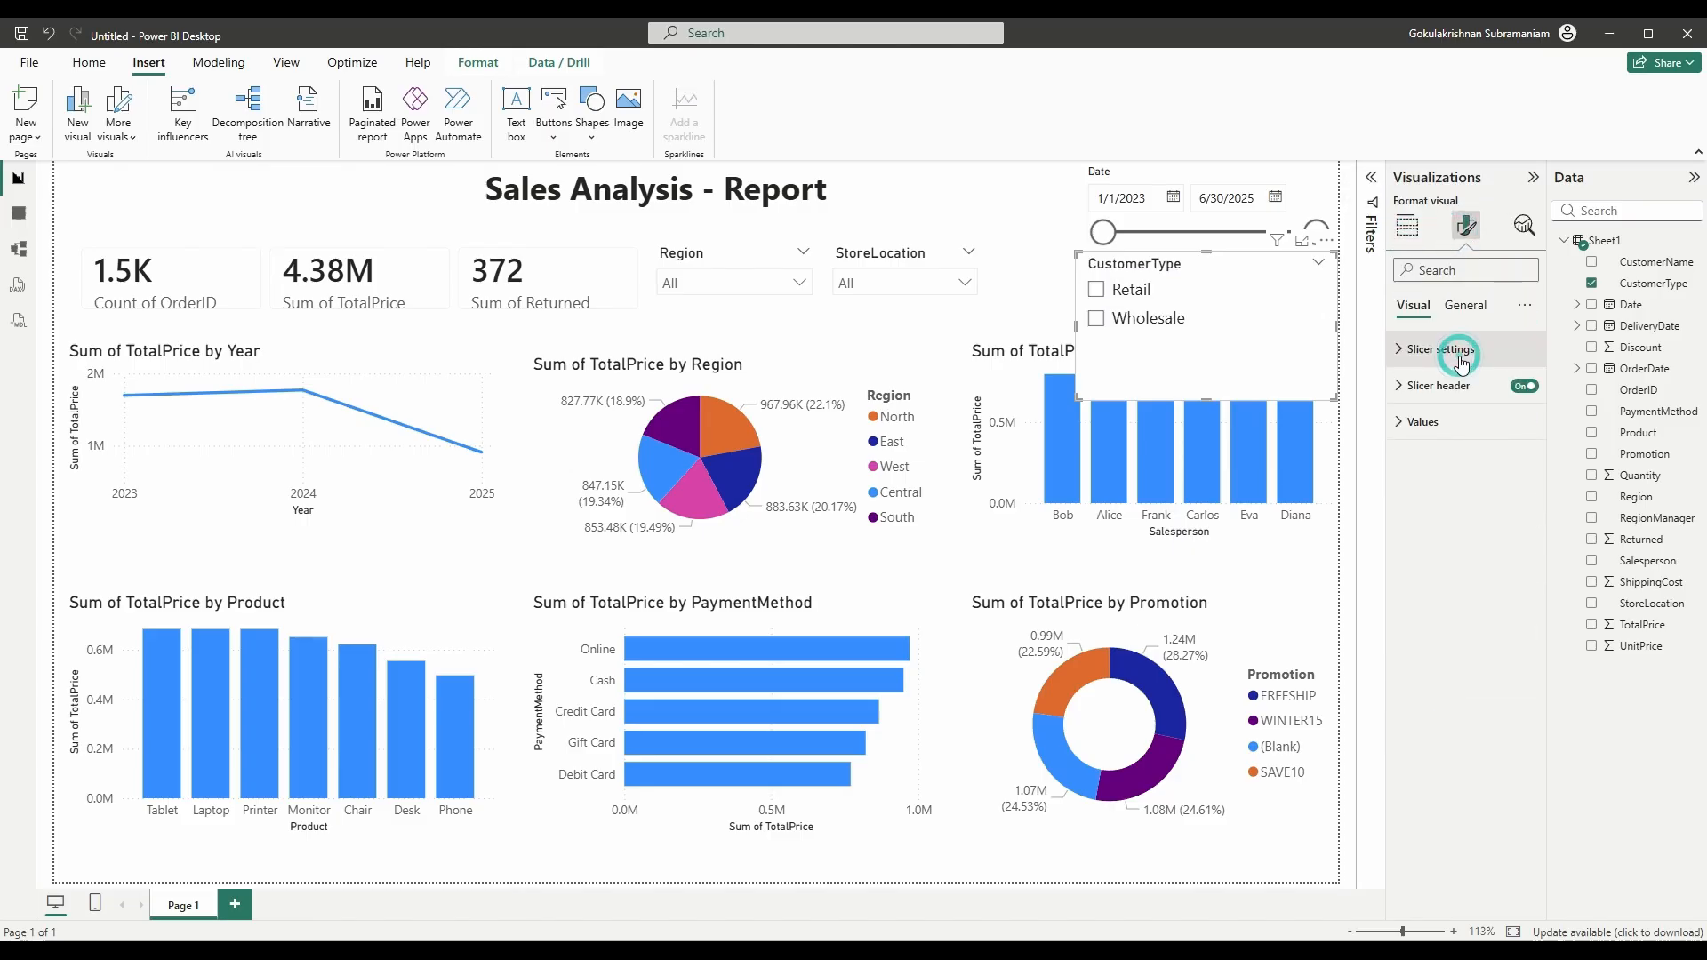
left_click(1463, 438)
left_click(1433, 496)
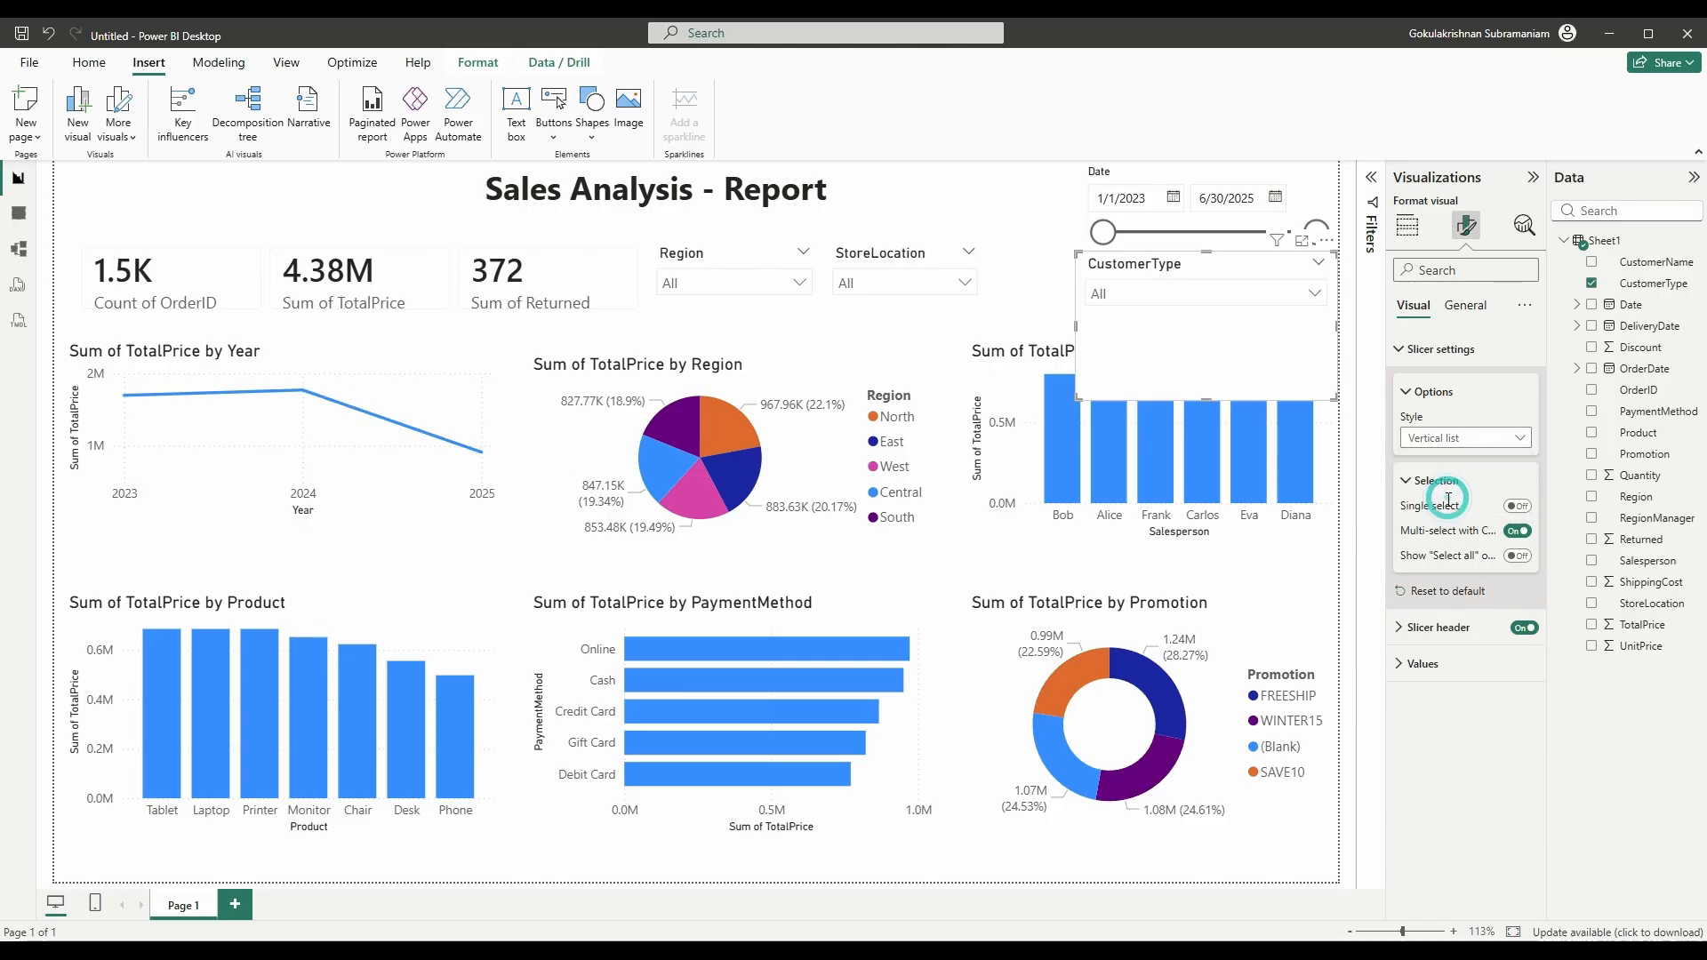
left_click_drag(1334, 400, 1154, 296)
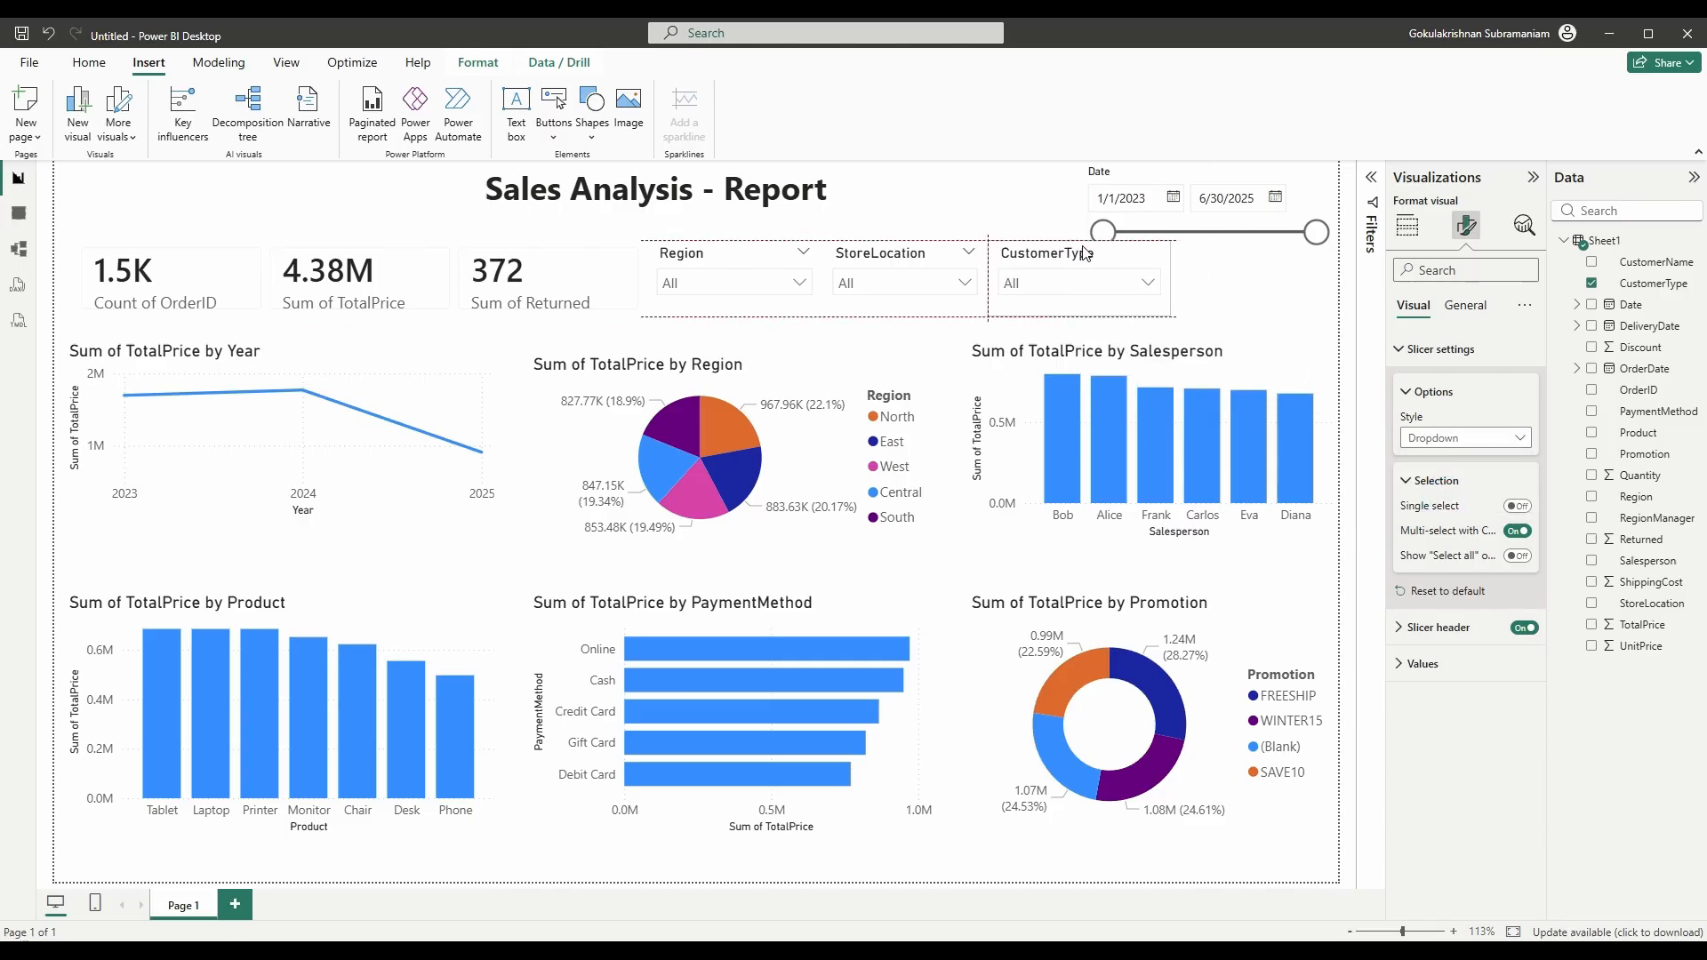
left_click(1251, 265)
- Widen the Date slicer leftward and position the narrowed CustomerType slicer beneath it
left_click(1088, 176)
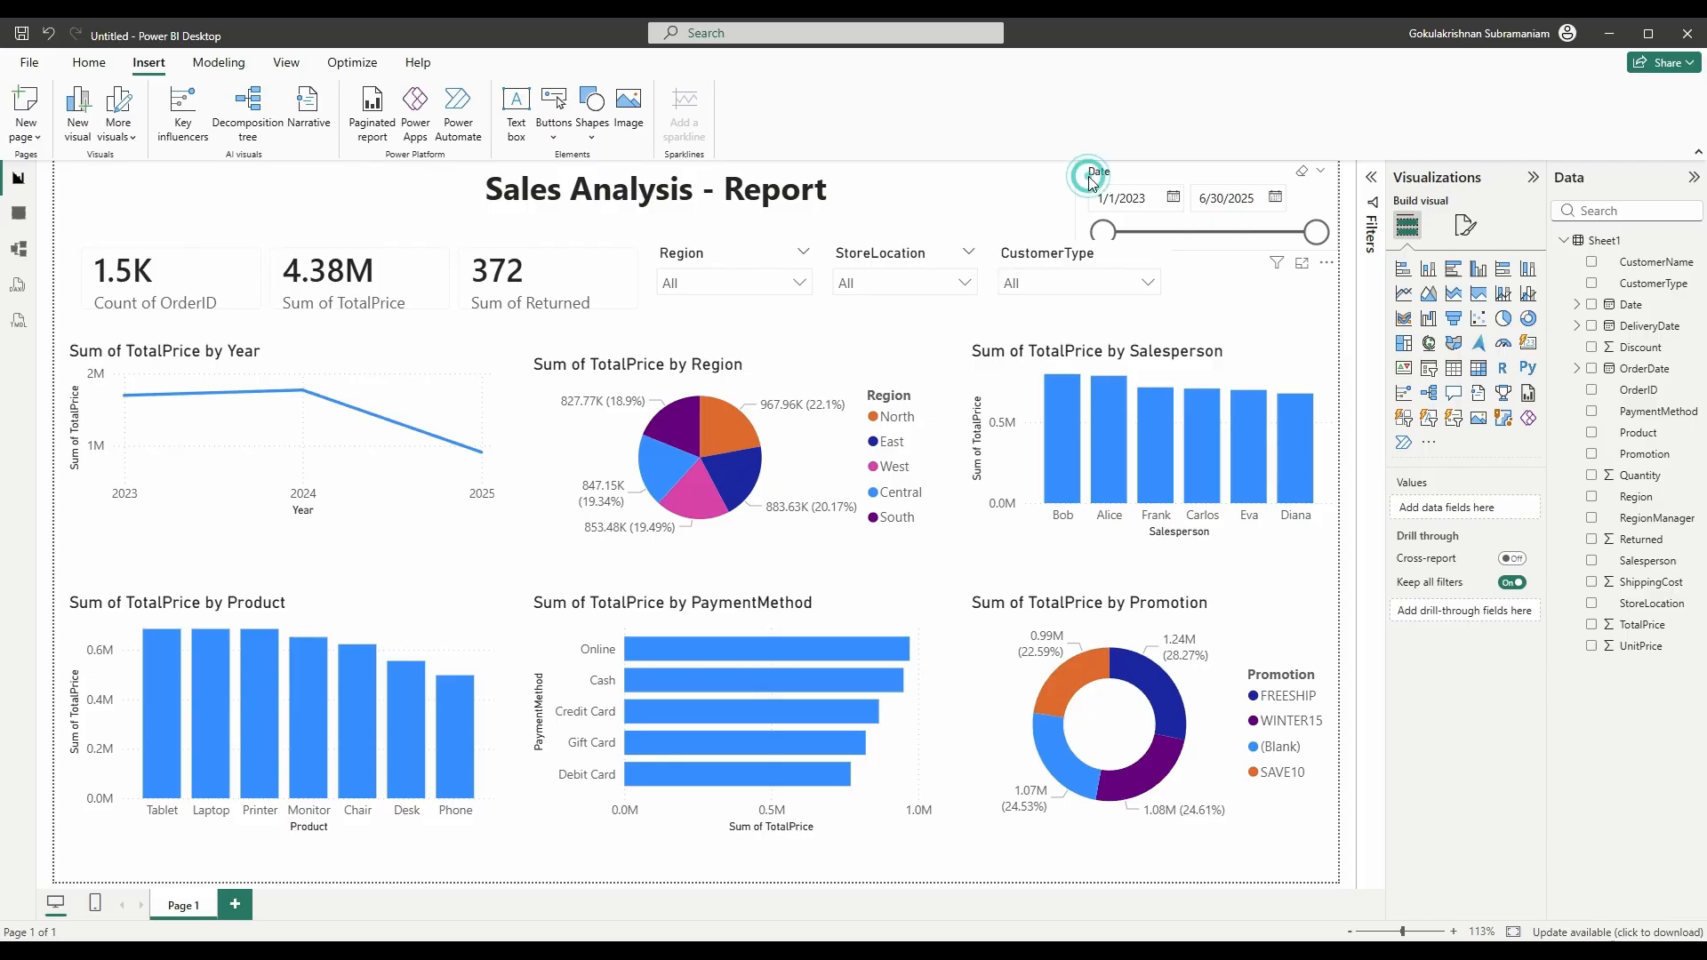
left_click_drag(1089, 251, 996, 197)
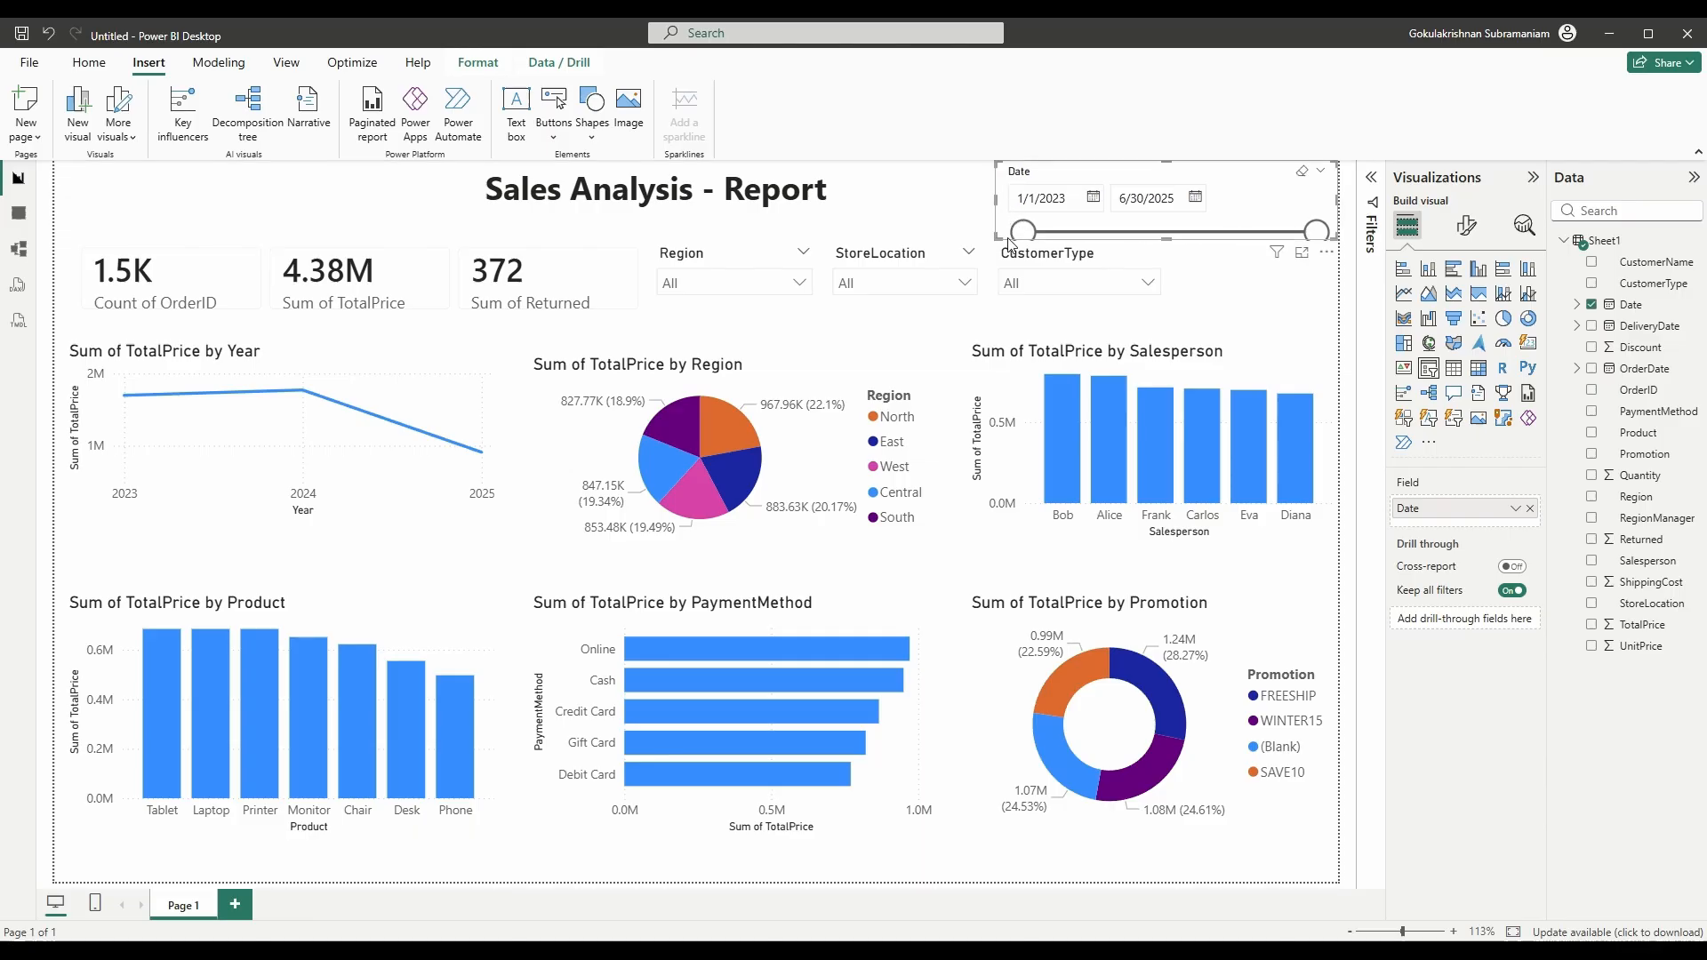
left_click(1162, 304)
left_click_drag(1170, 315, 1141, 315)
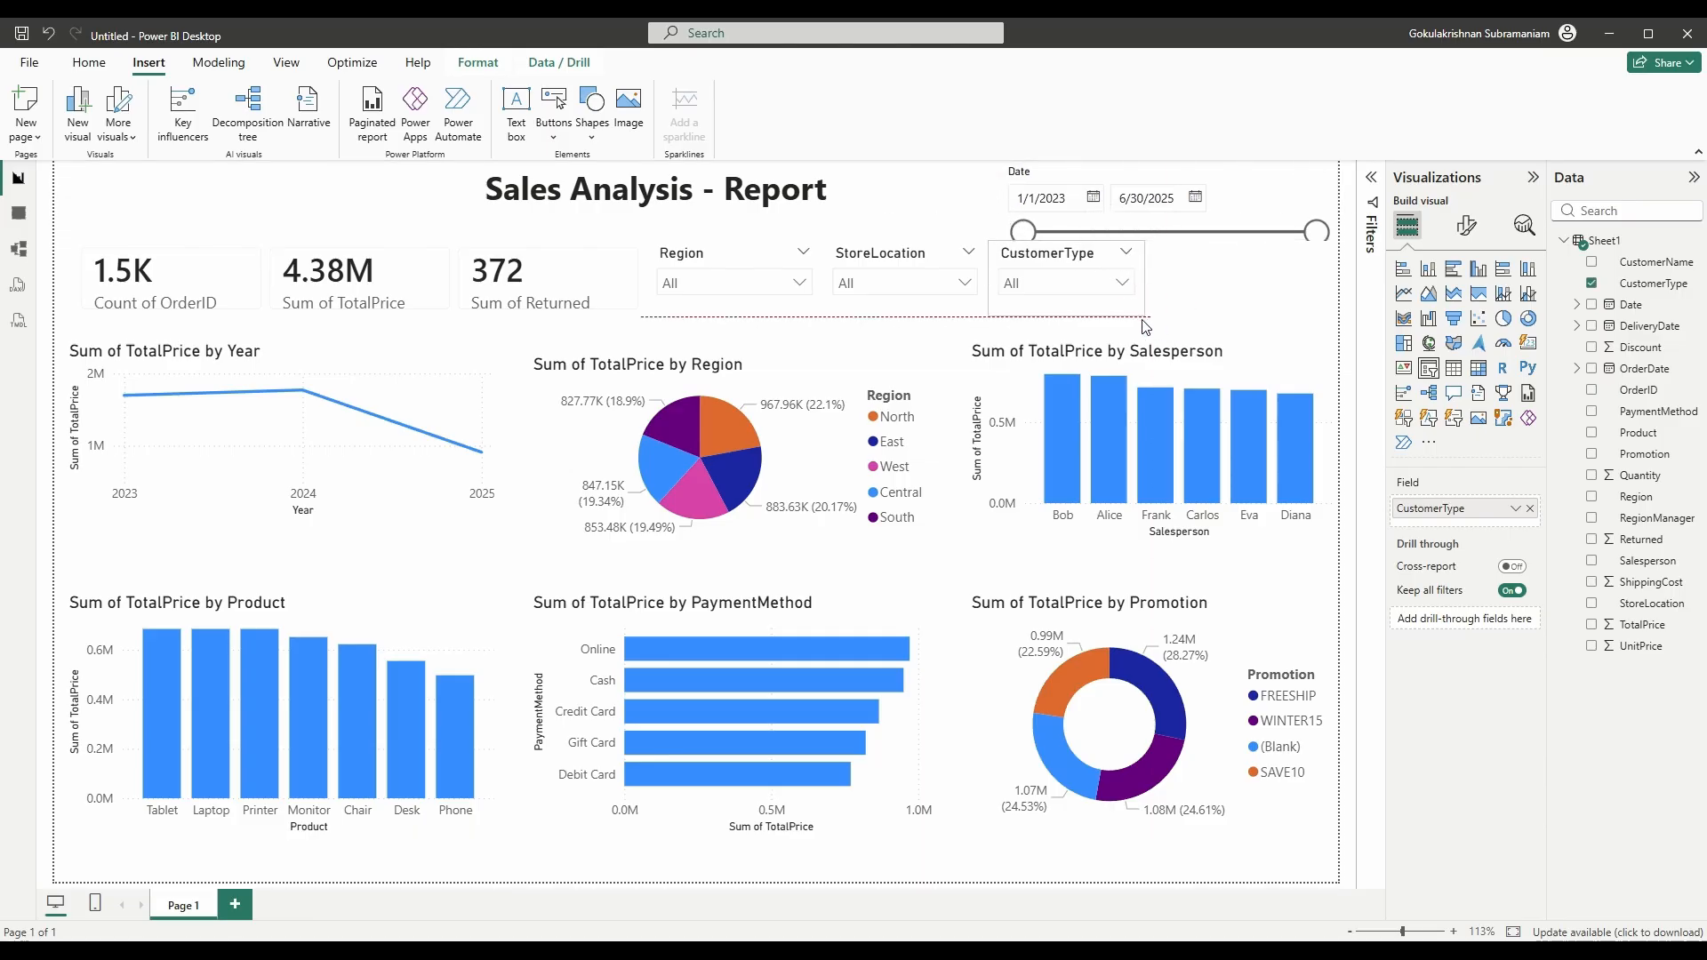
left_click_drag(1066, 250, 1066, 262)
left_click(1192, 279)
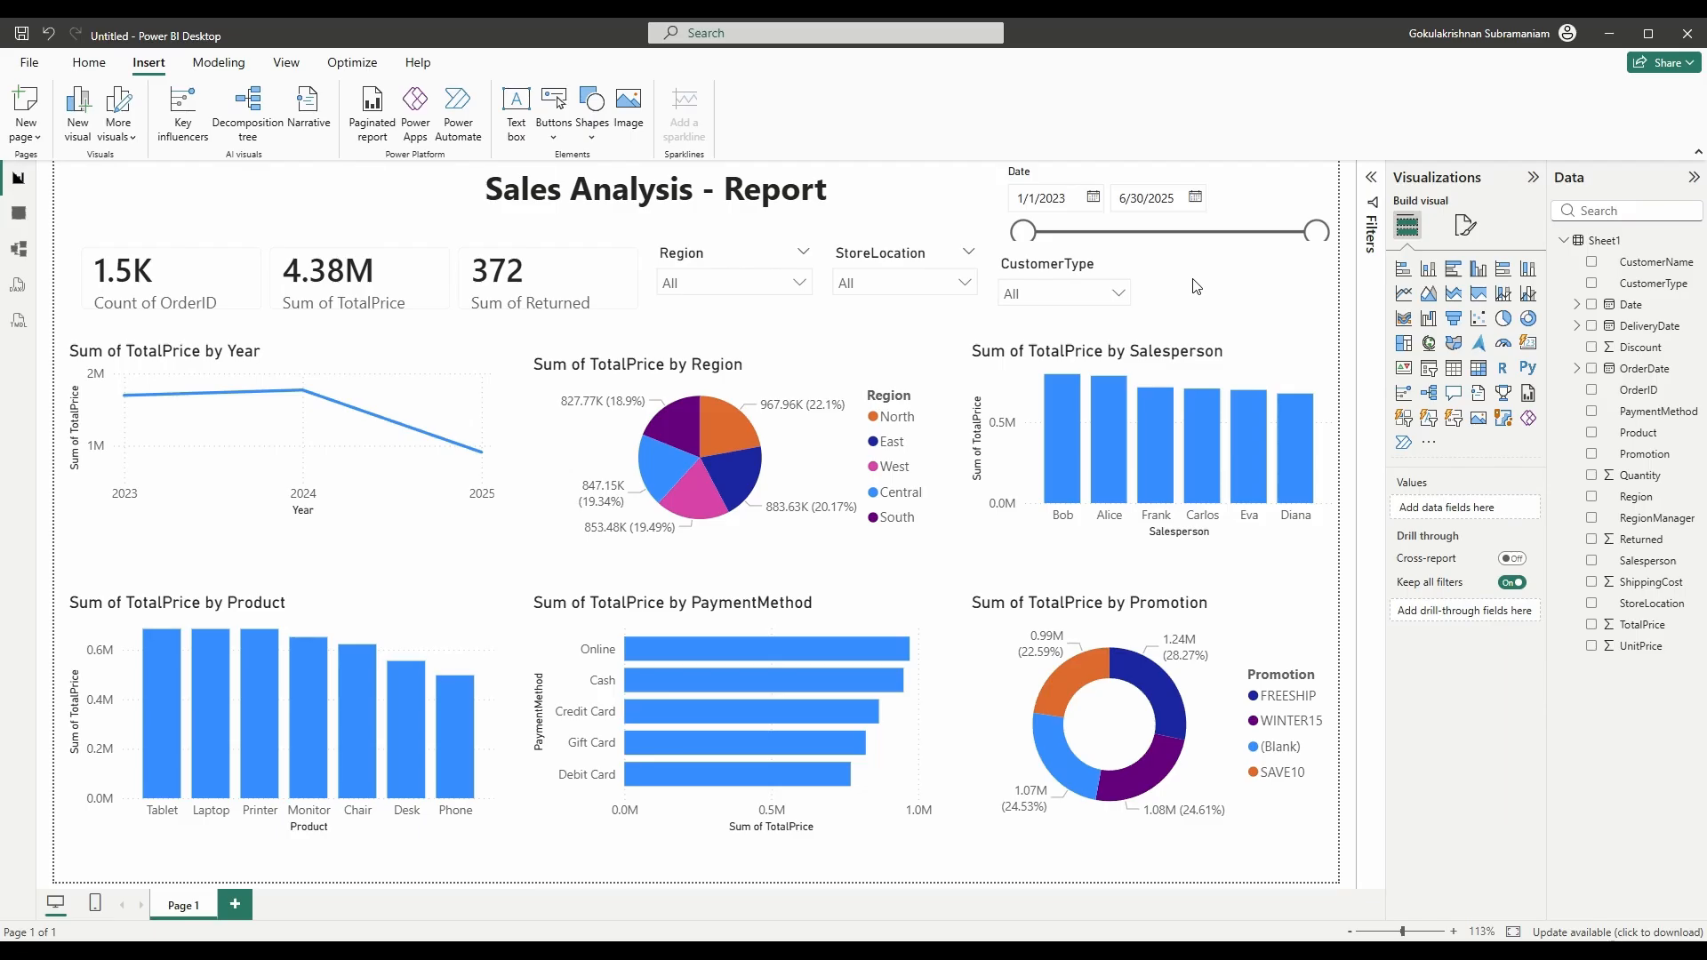
left_click(1131, 275)
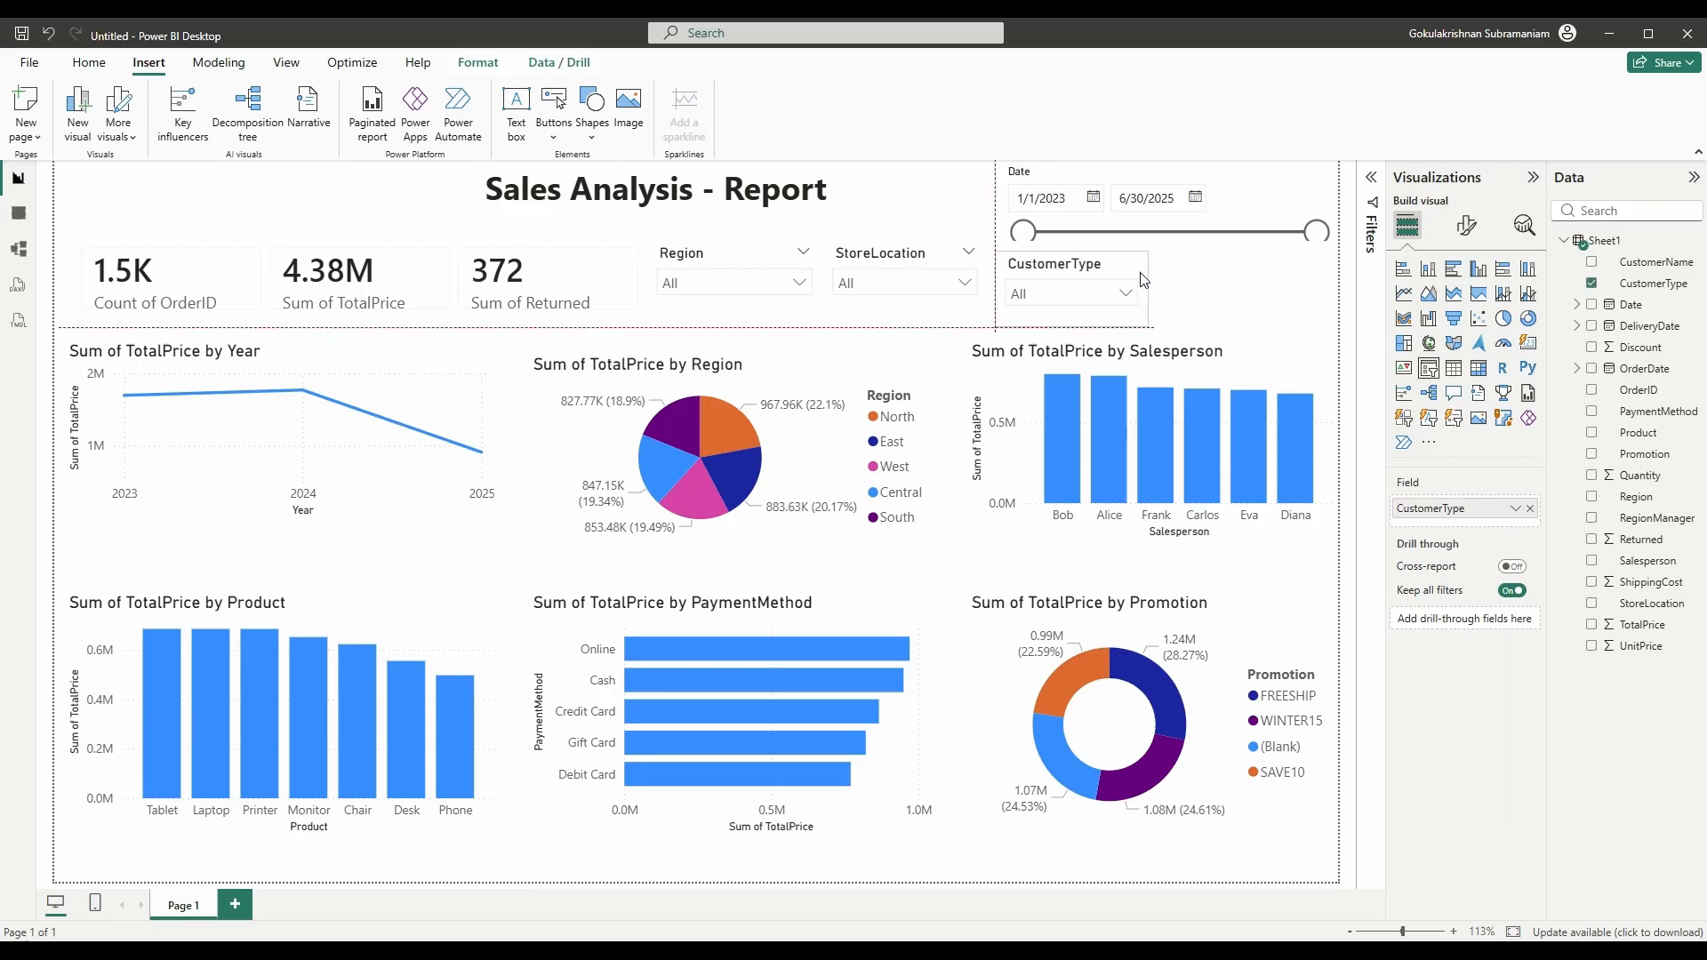
left_click(1225, 290)
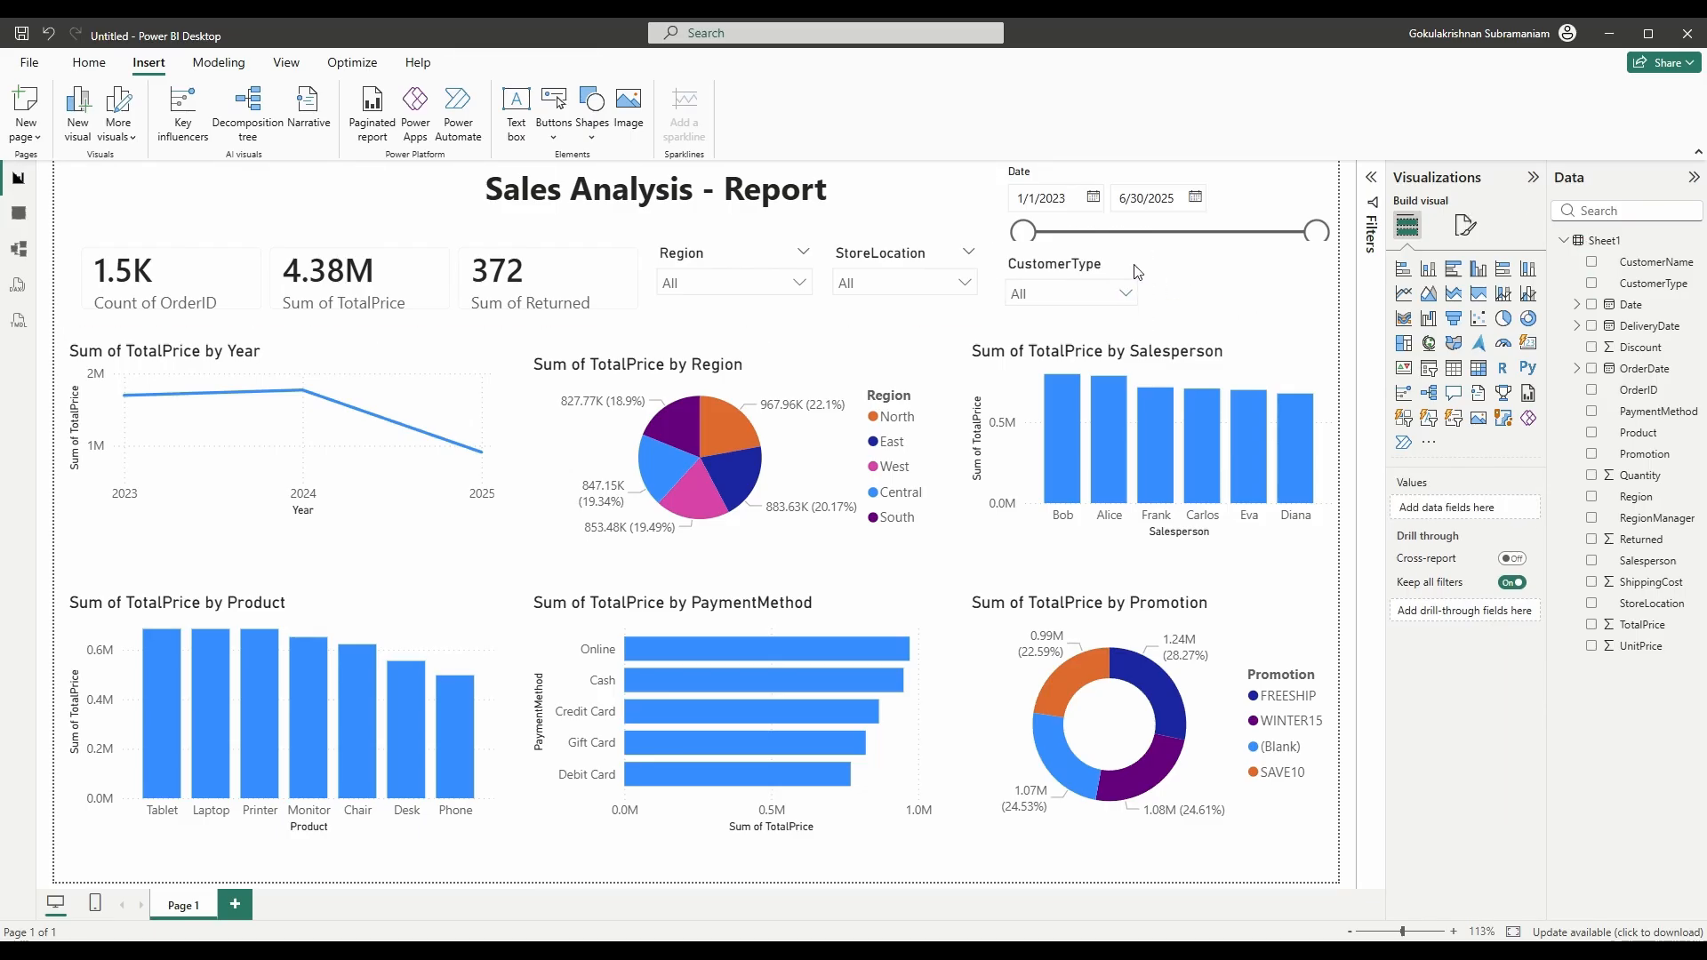
- Preview dark, light and green report themes, then apply the Accessible Tidal theme
left_click(285, 64)
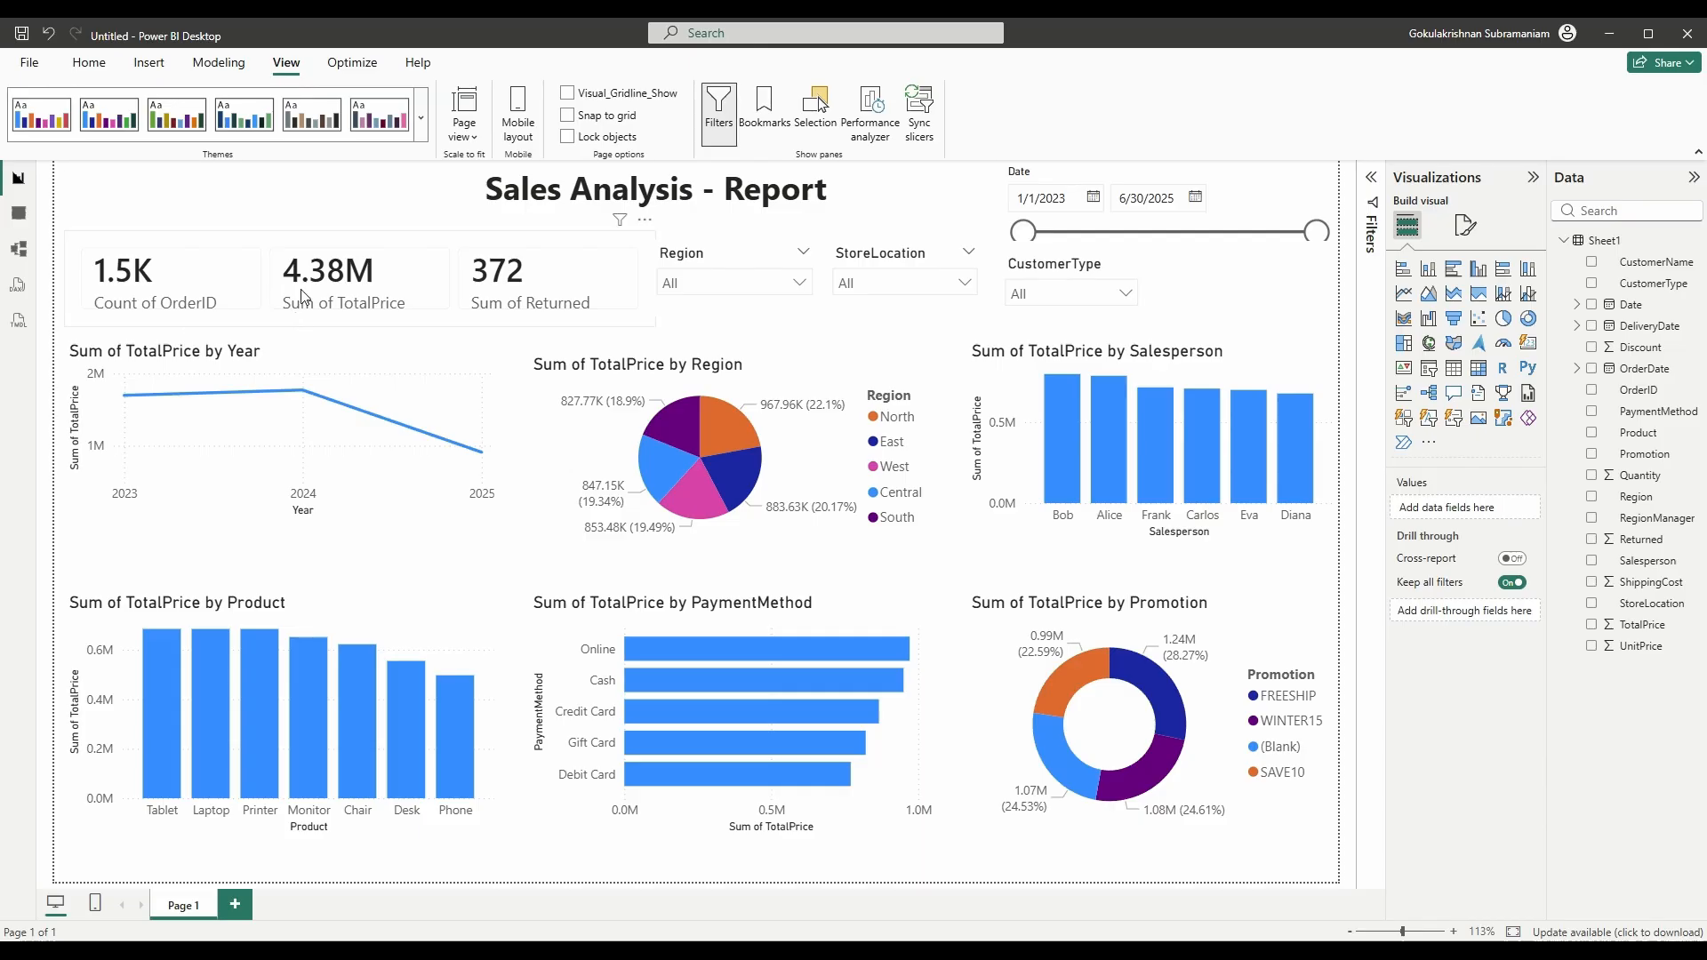
left_click(425, 125)
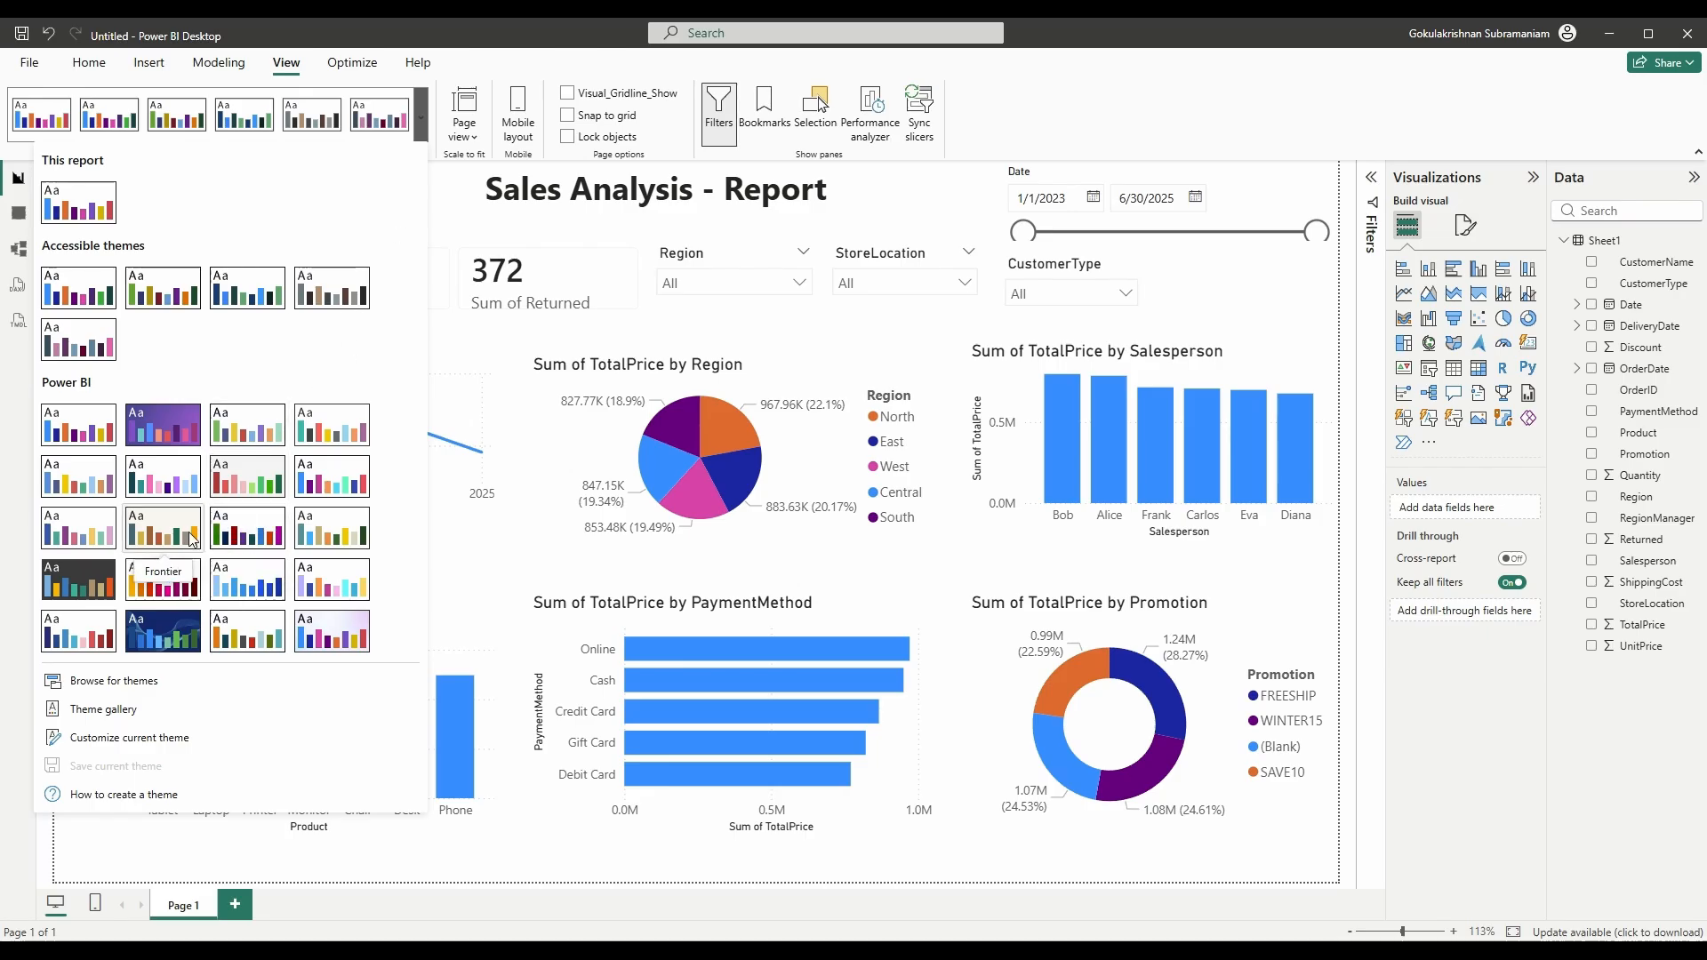
left_click(108, 566)
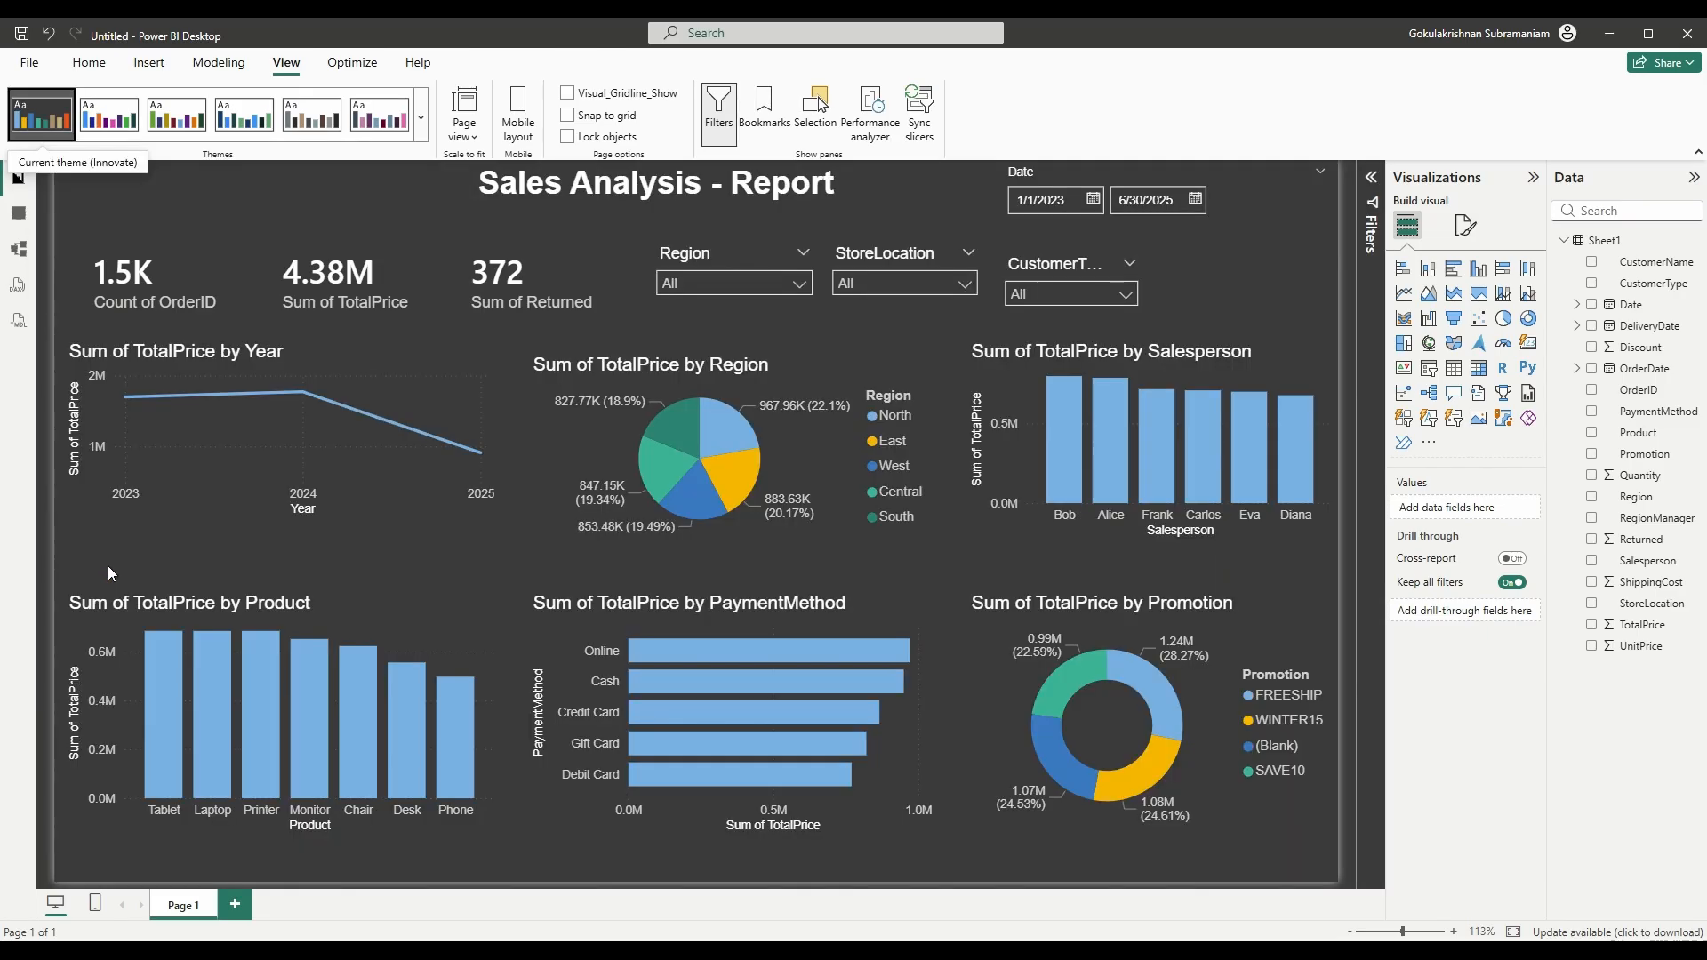
left_click(113, 128)
left_click(177, 115)
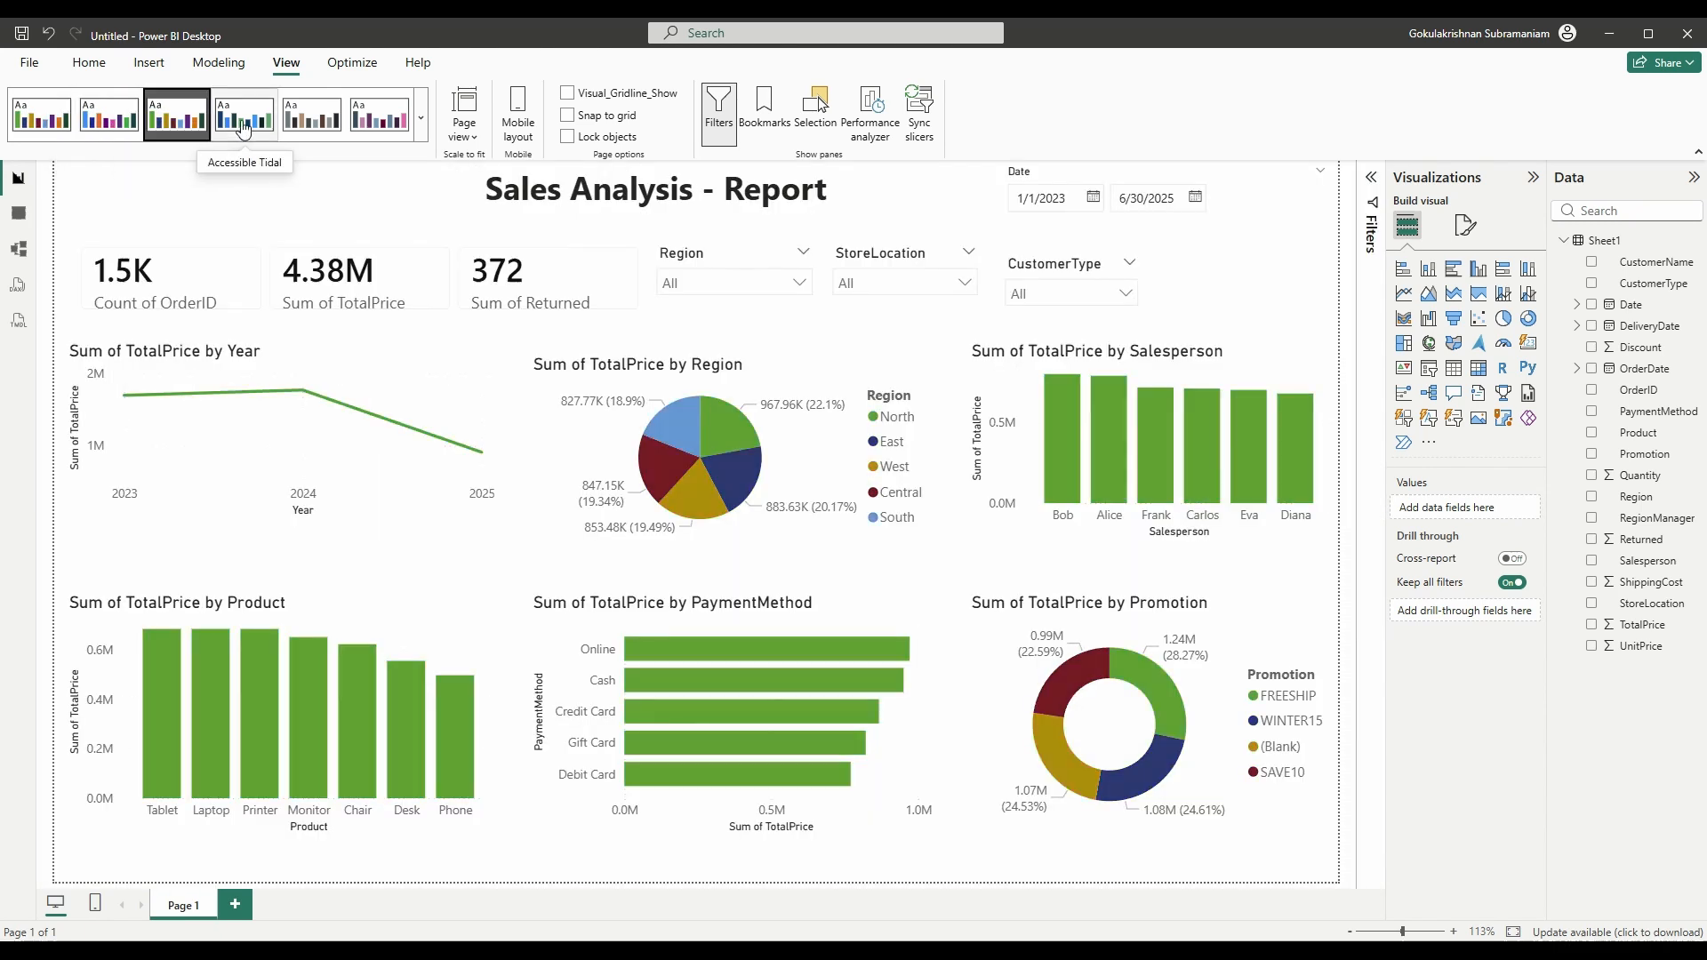
left_click(243, 129)
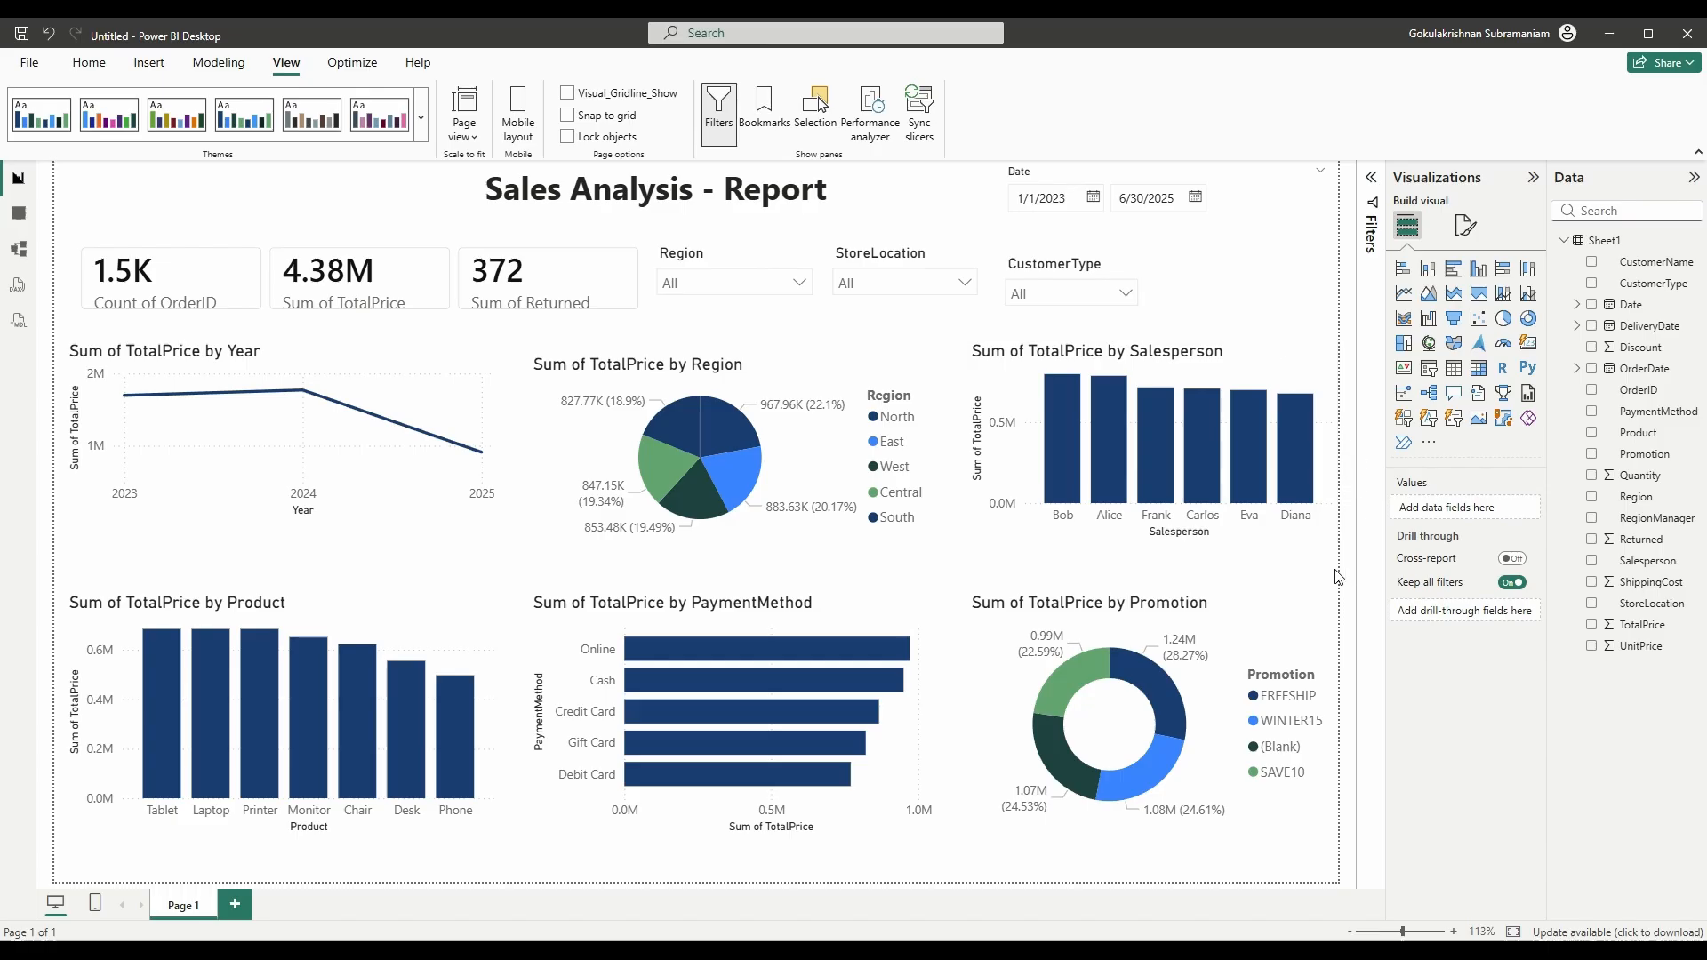
- Set the page canvas background to White 10% darker at 12% transparency
left_click(1469, 233)
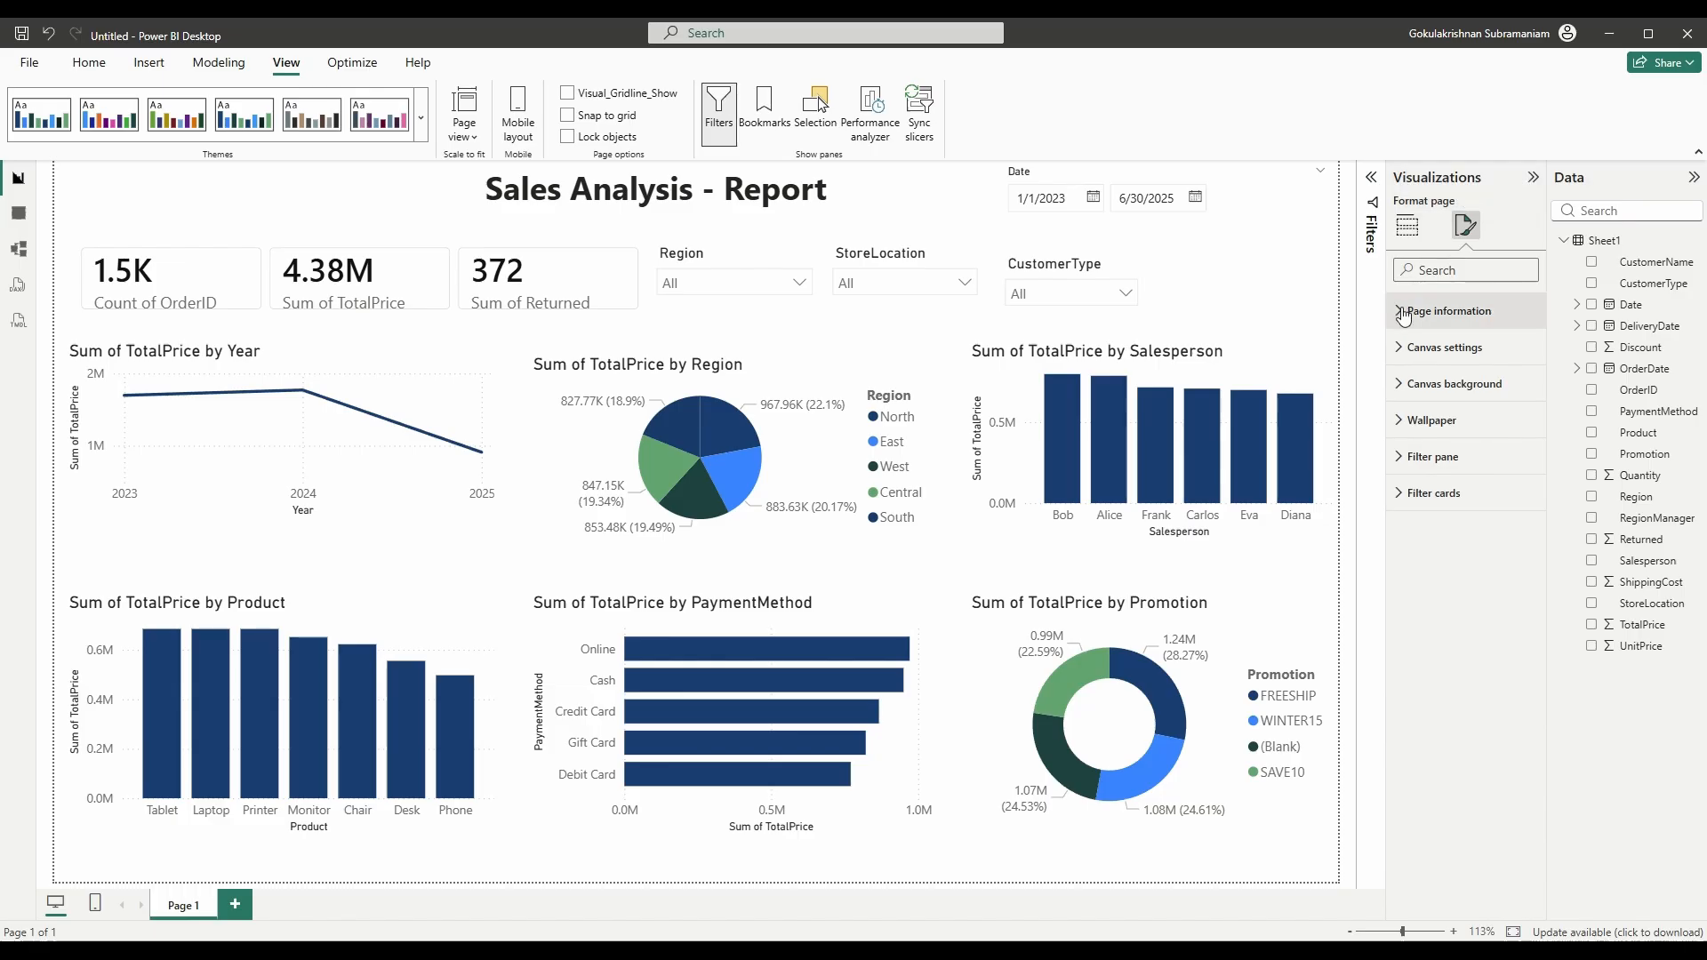
left_click(1401, 384)
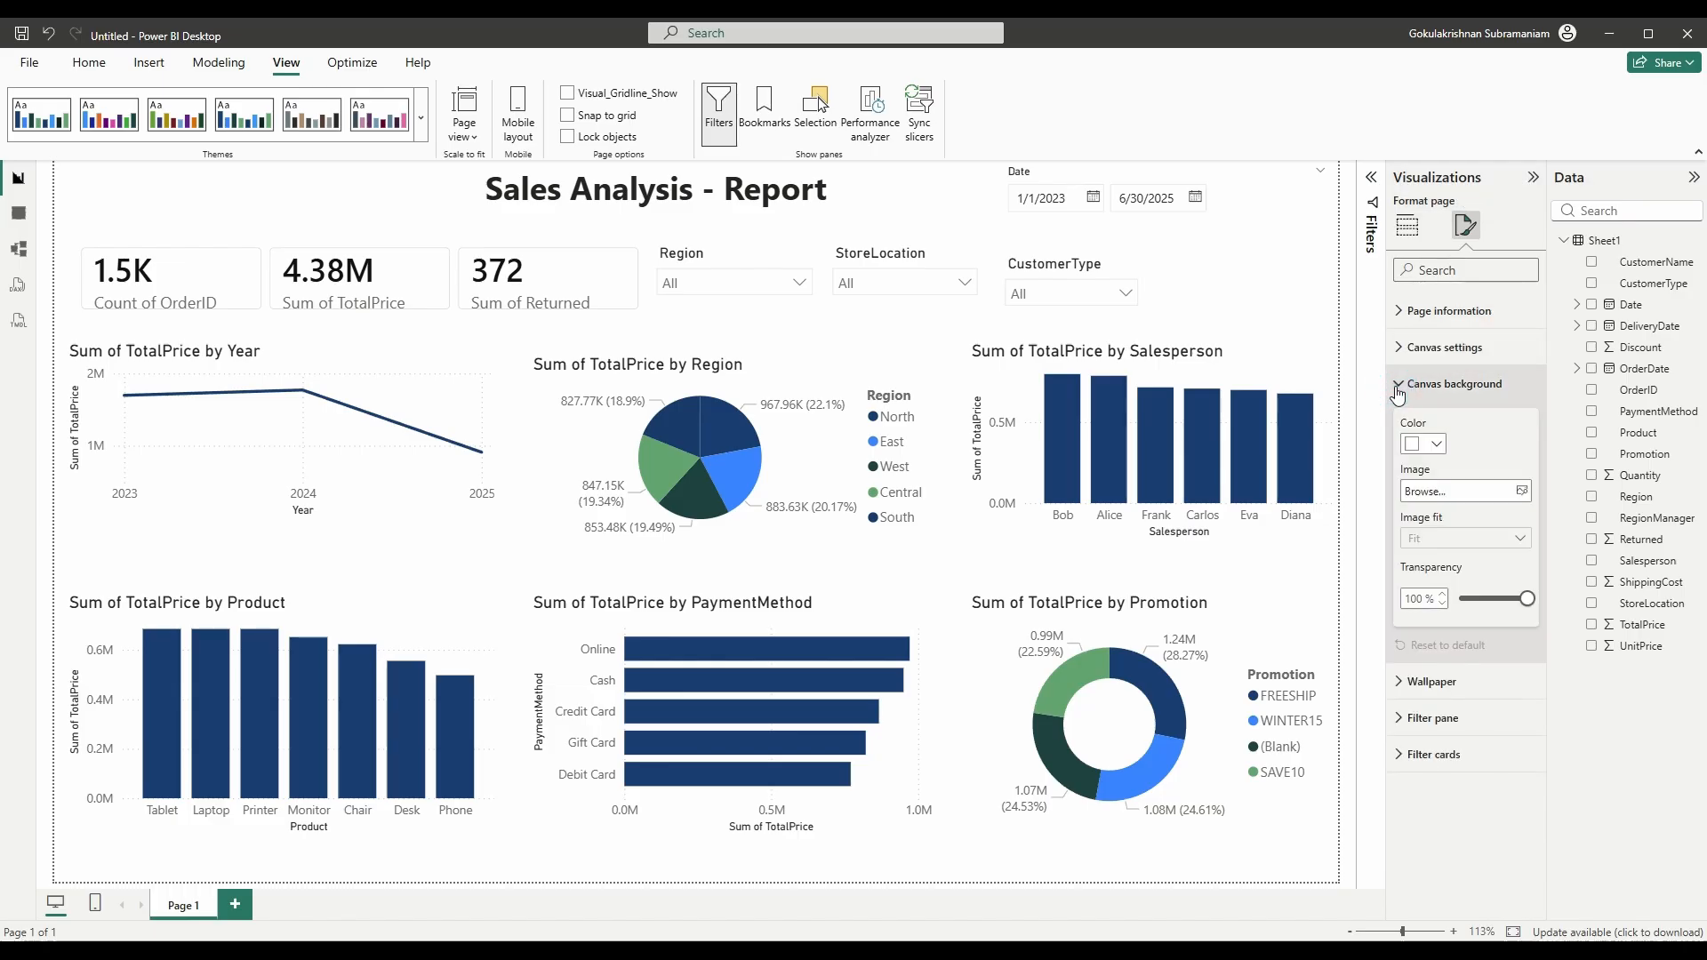
left_click(1430, 444)
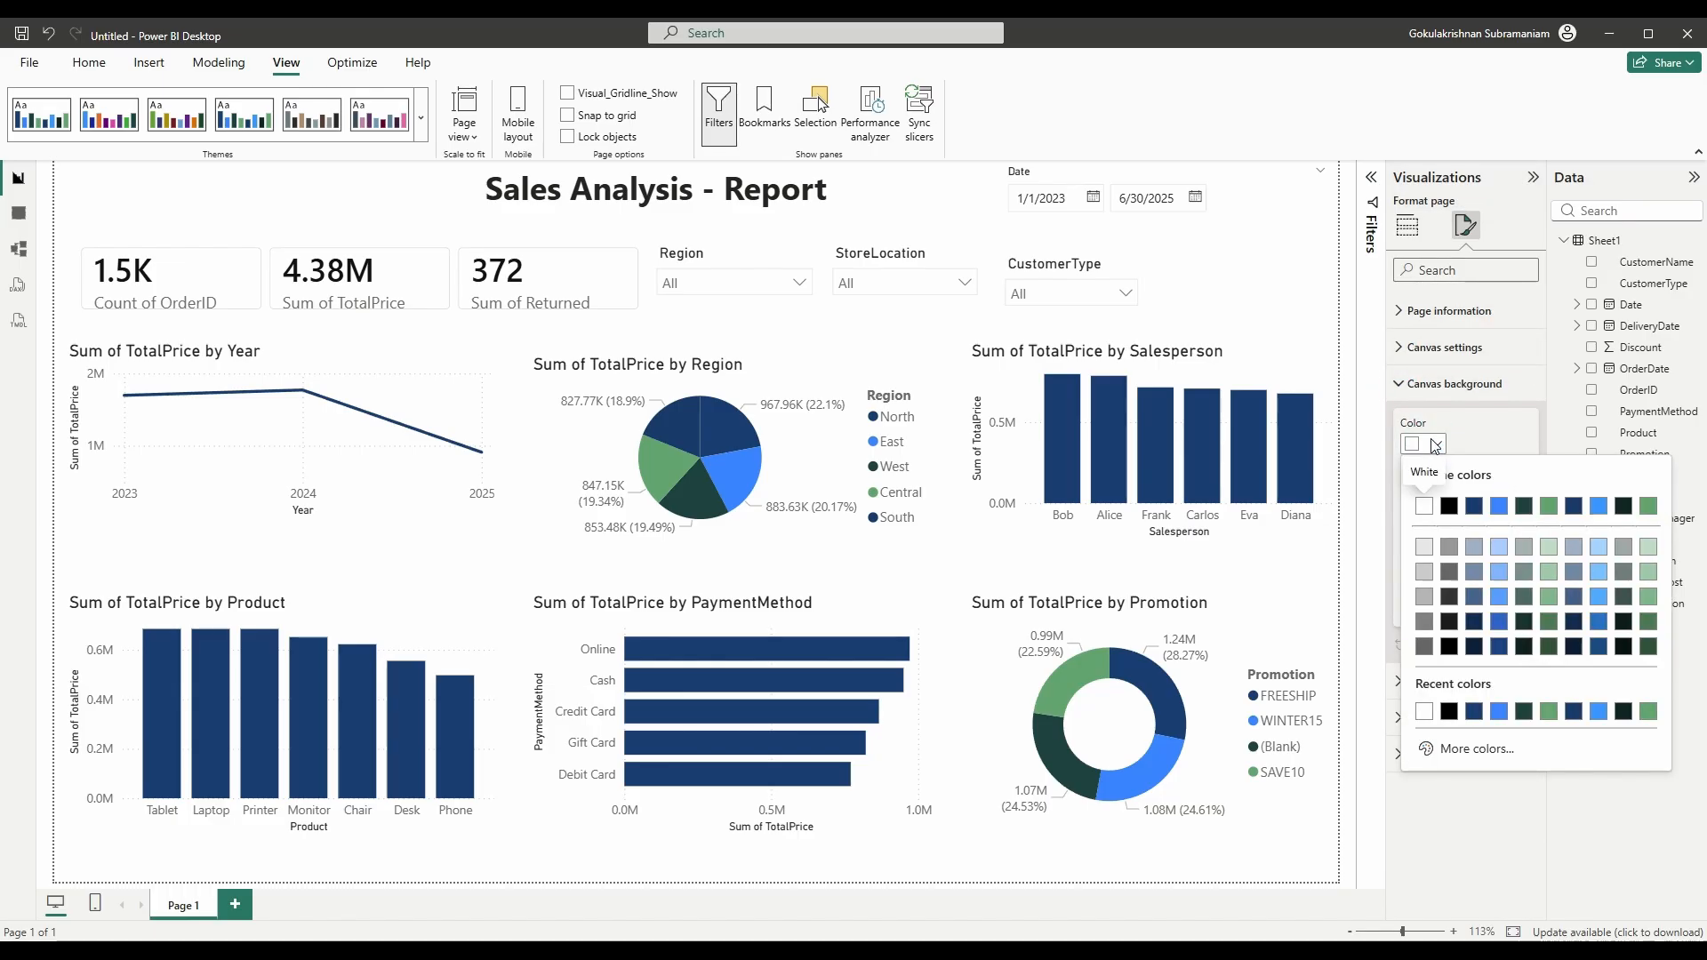
left_click(1424, 548)
left_click_drag(1486, 601, 1468, 607)
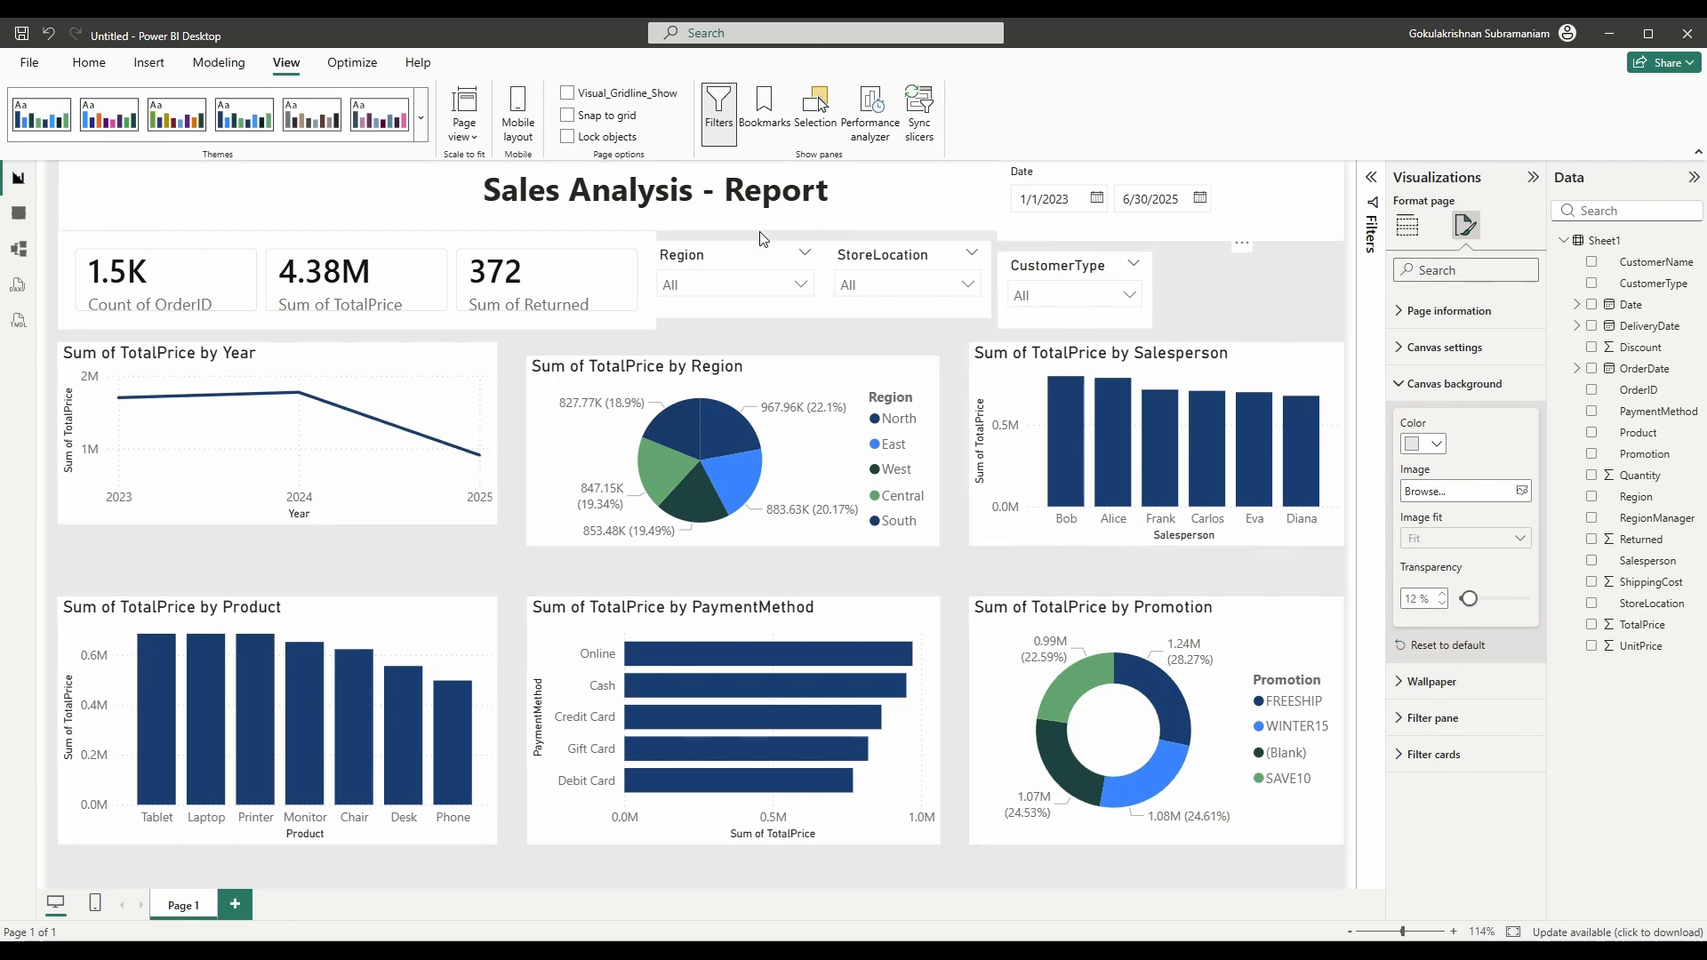
left_click(1291, 281)
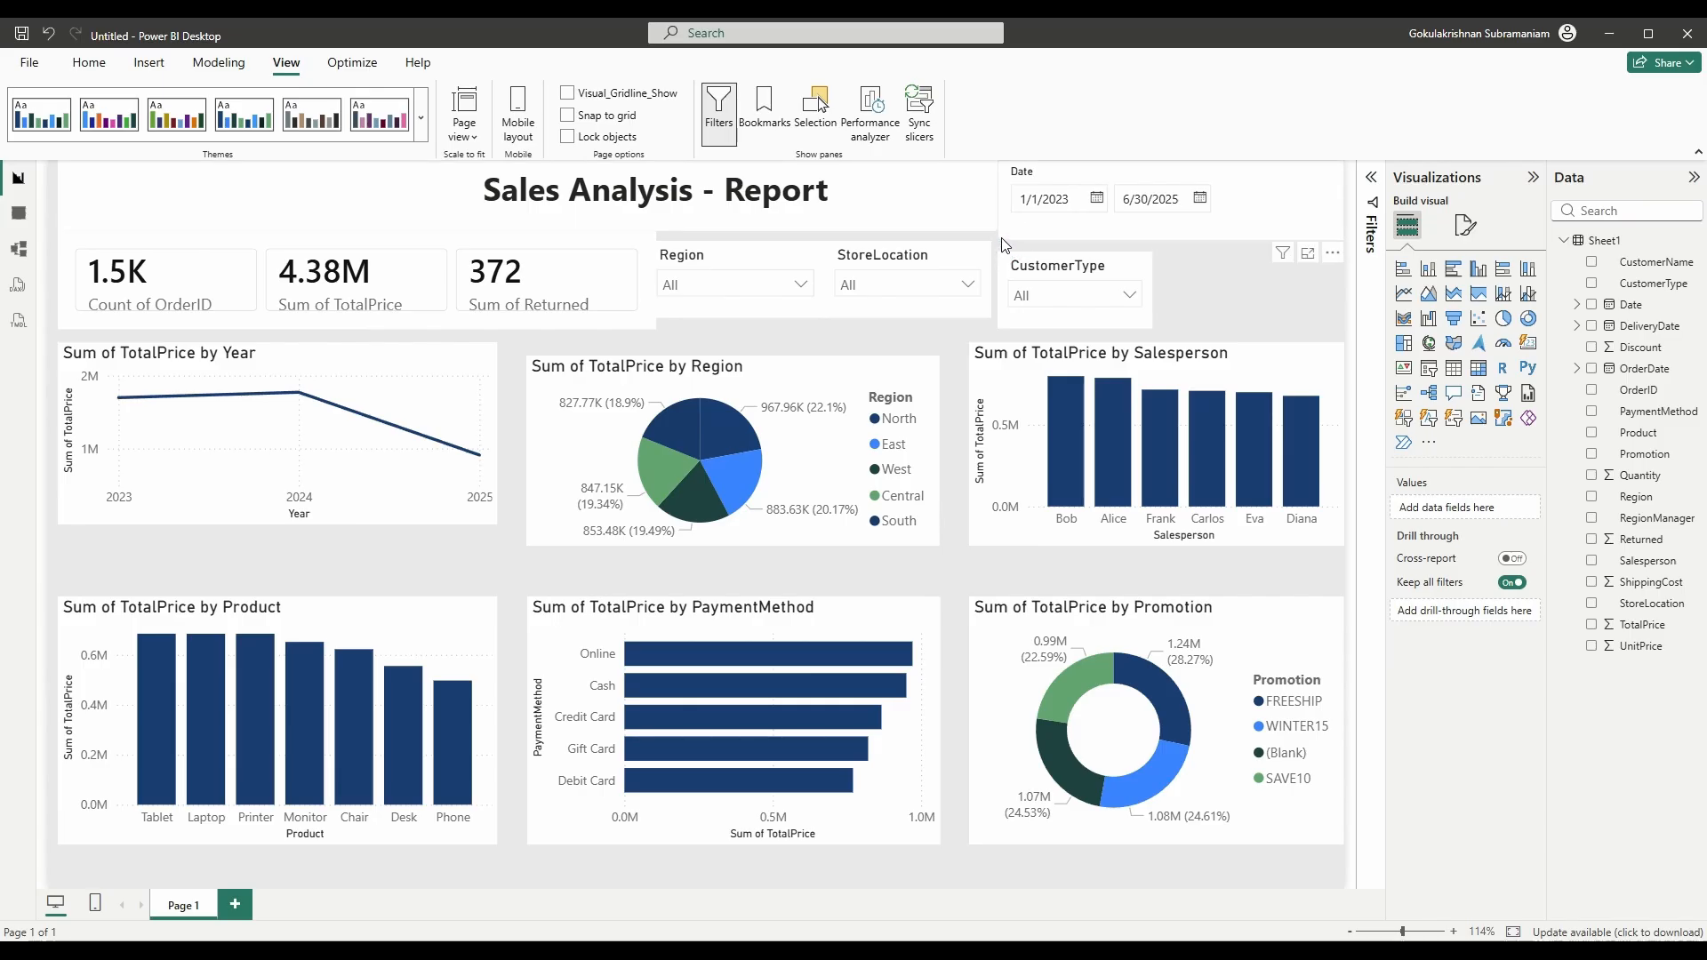
- Narrow the Date slicer, nudge the KPI cards down, and narrow the title box clear of the slicer
left_click(1002, 236)
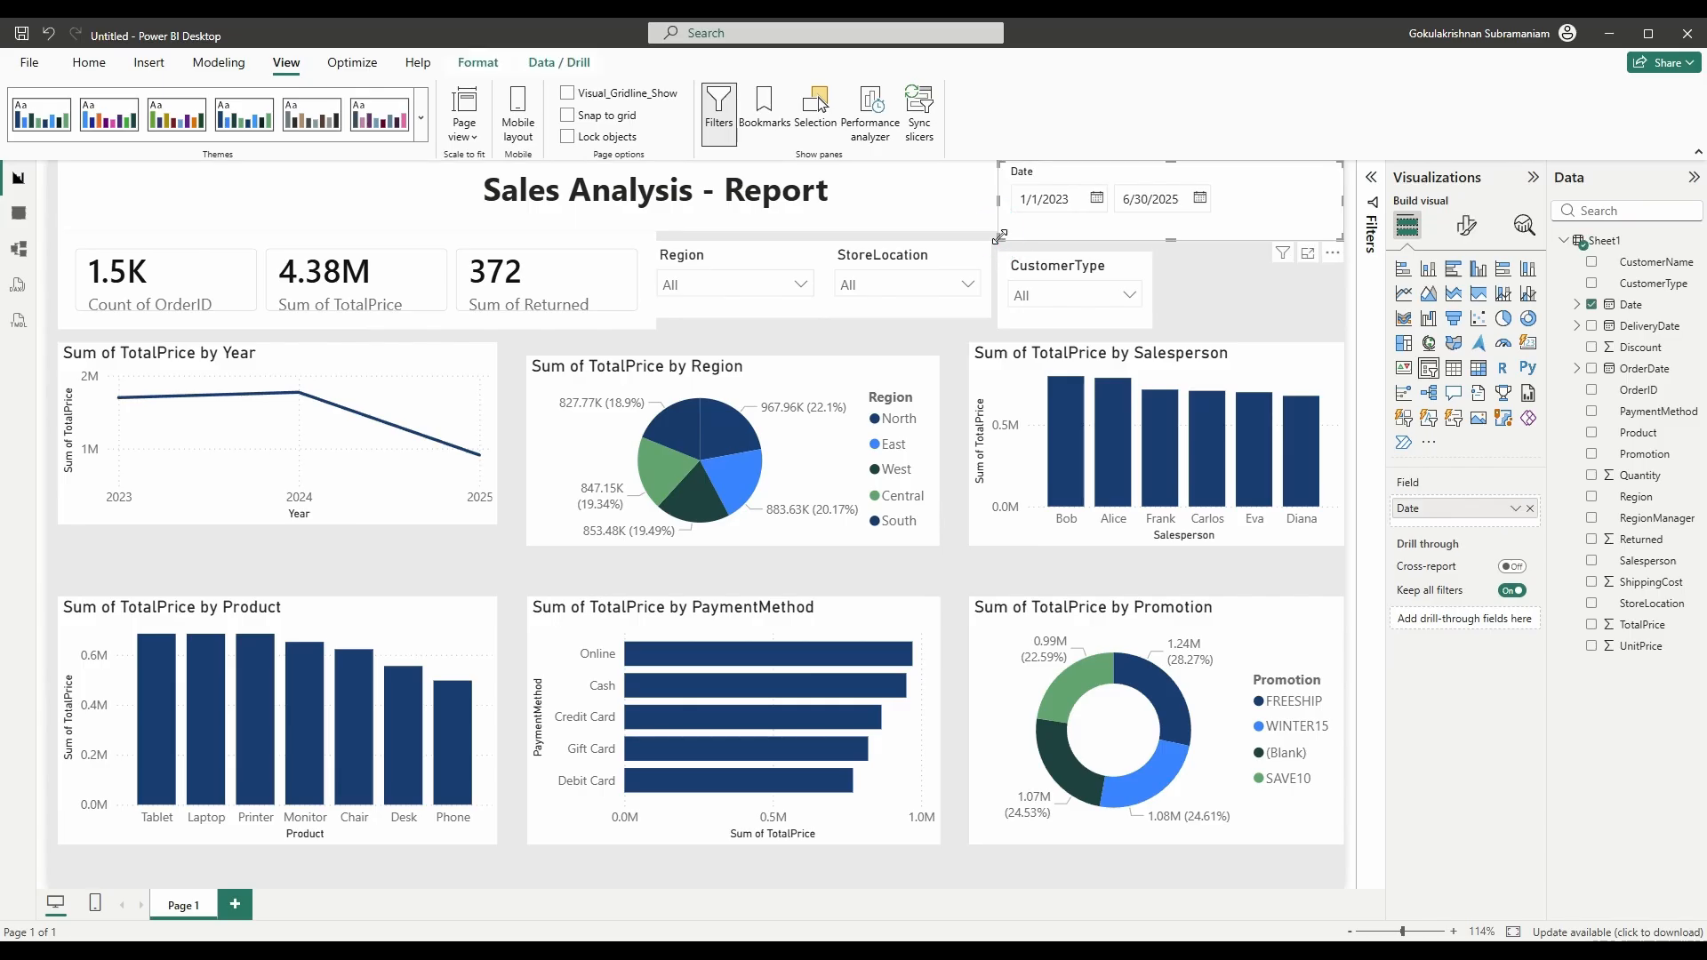
left_click_drag(999, 238, 1093, 238)
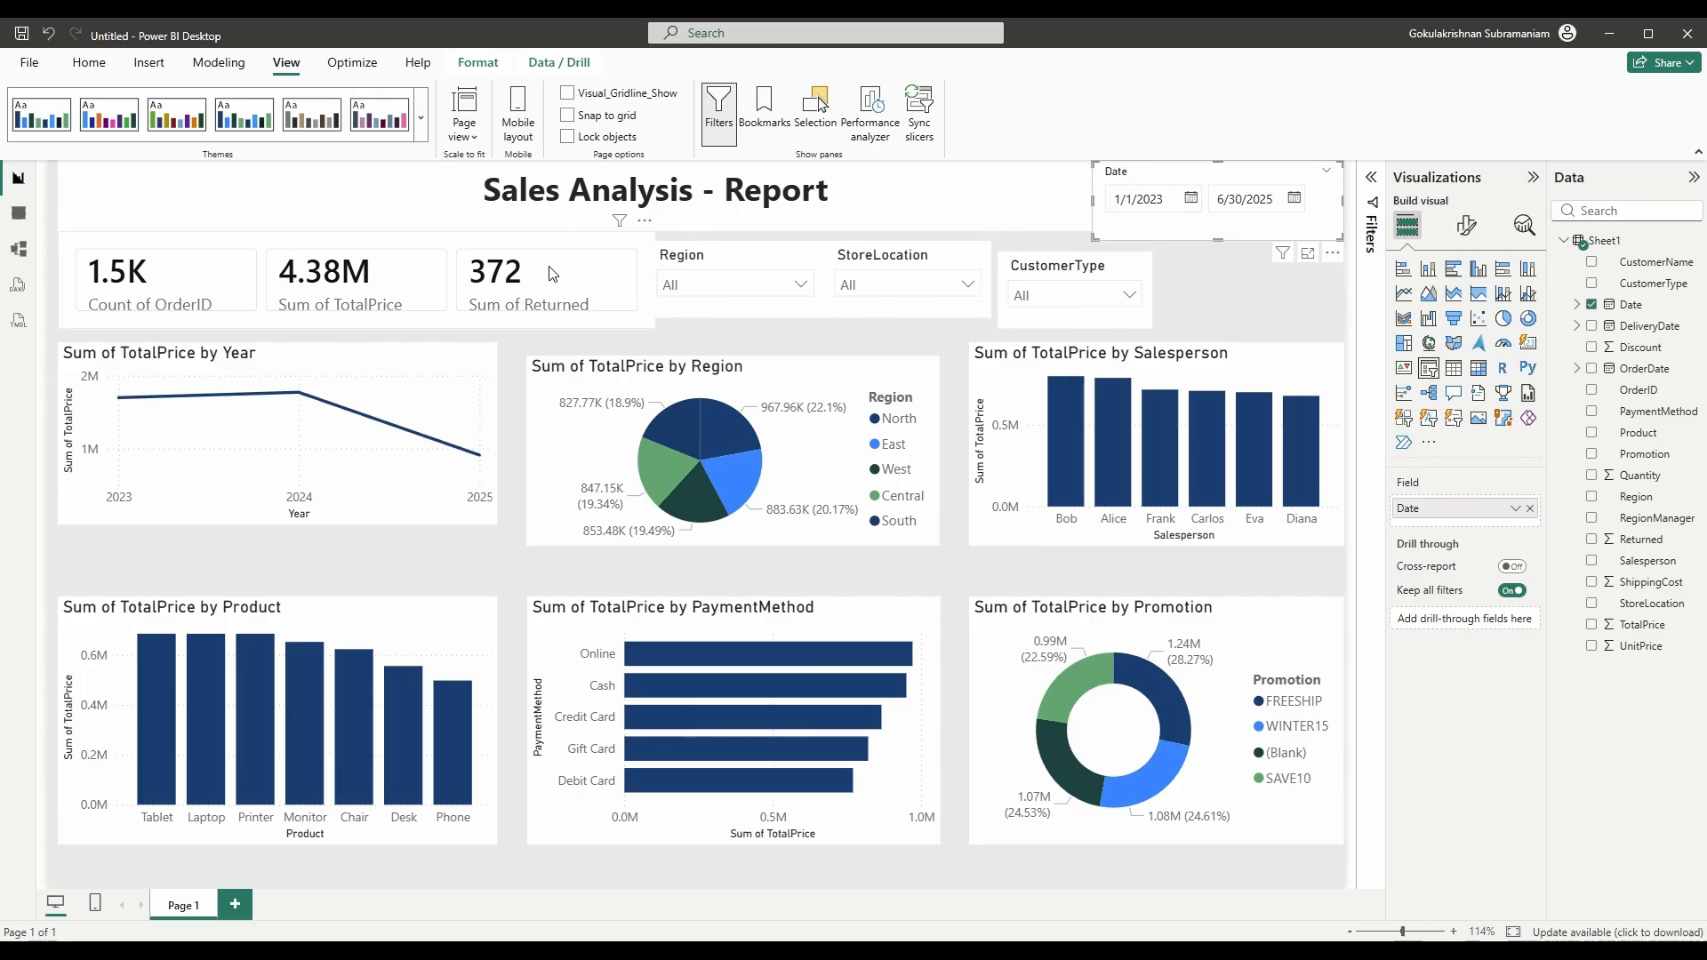
left_click(305, 235)
key("Down")
key("Down")
key("Down")
key("Down")
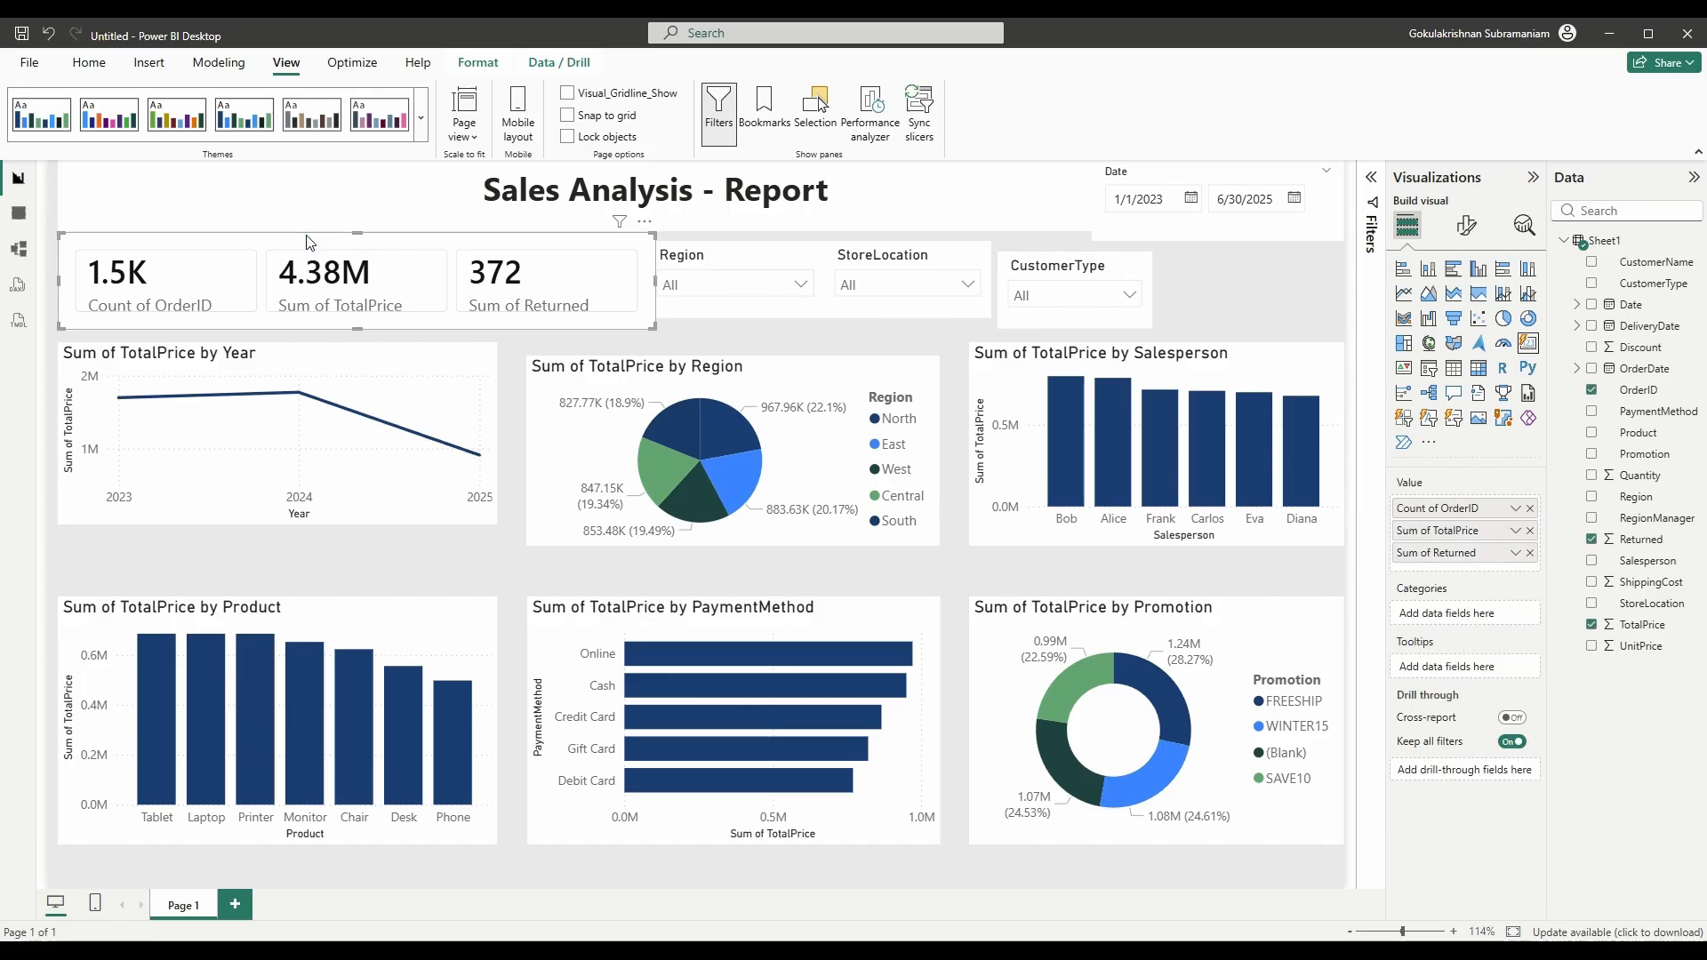
left_click(107, 181)
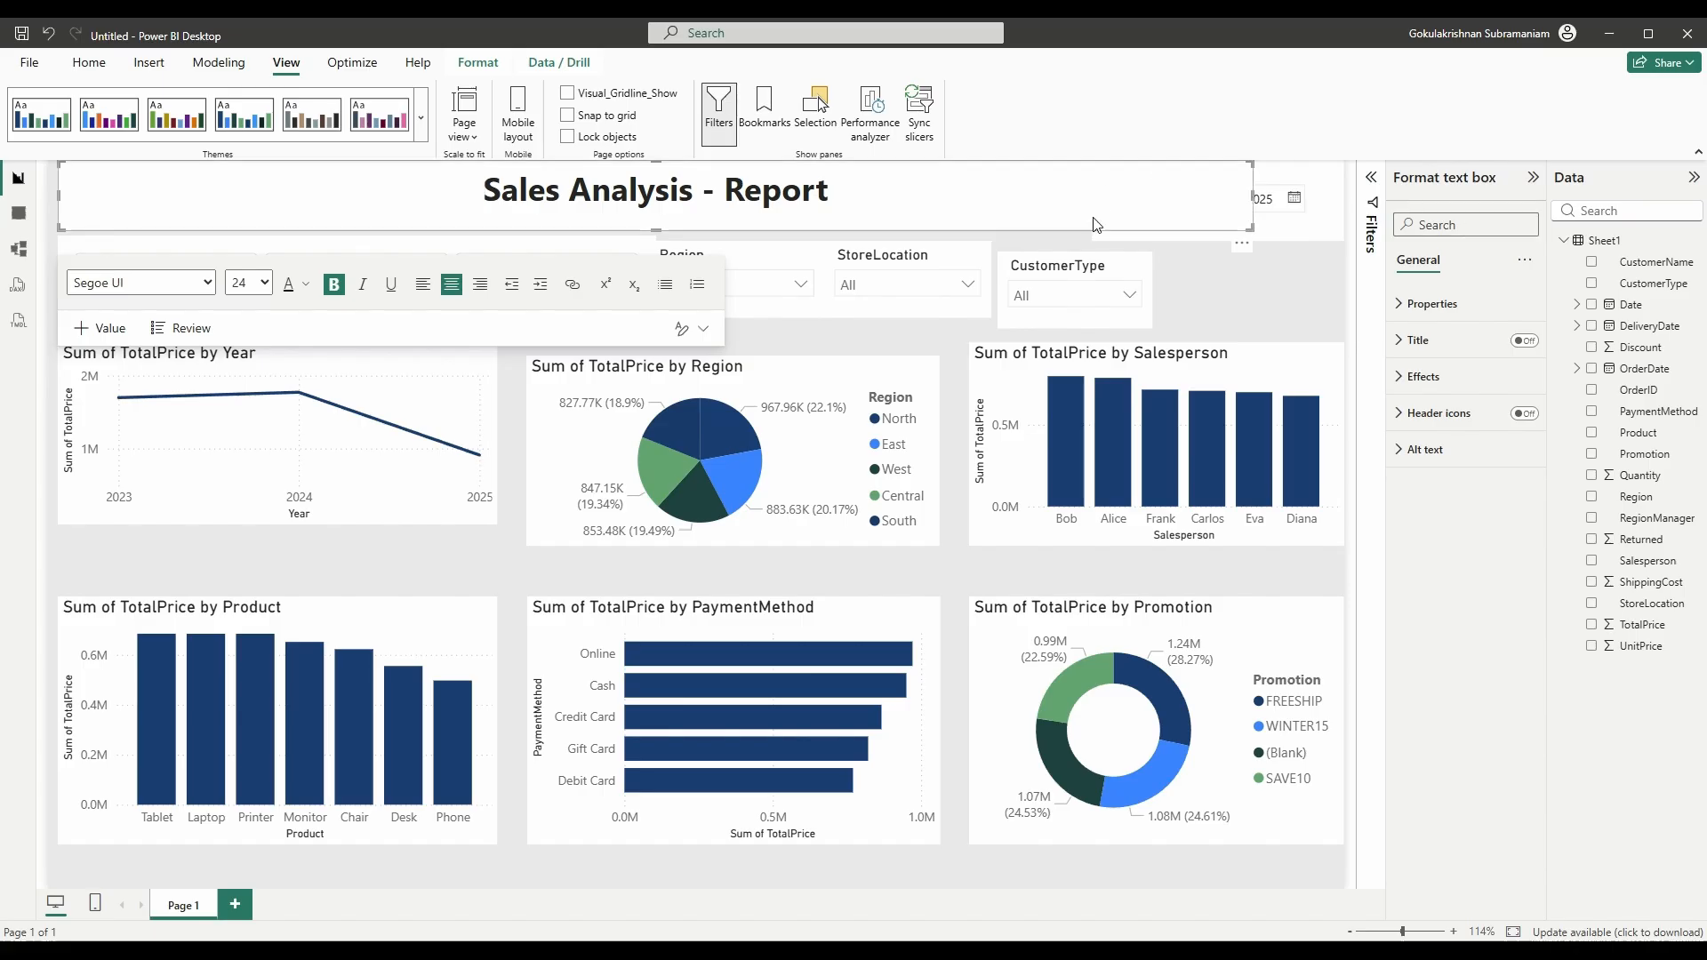
left_click_drag(1239, 231, 1073, 223)
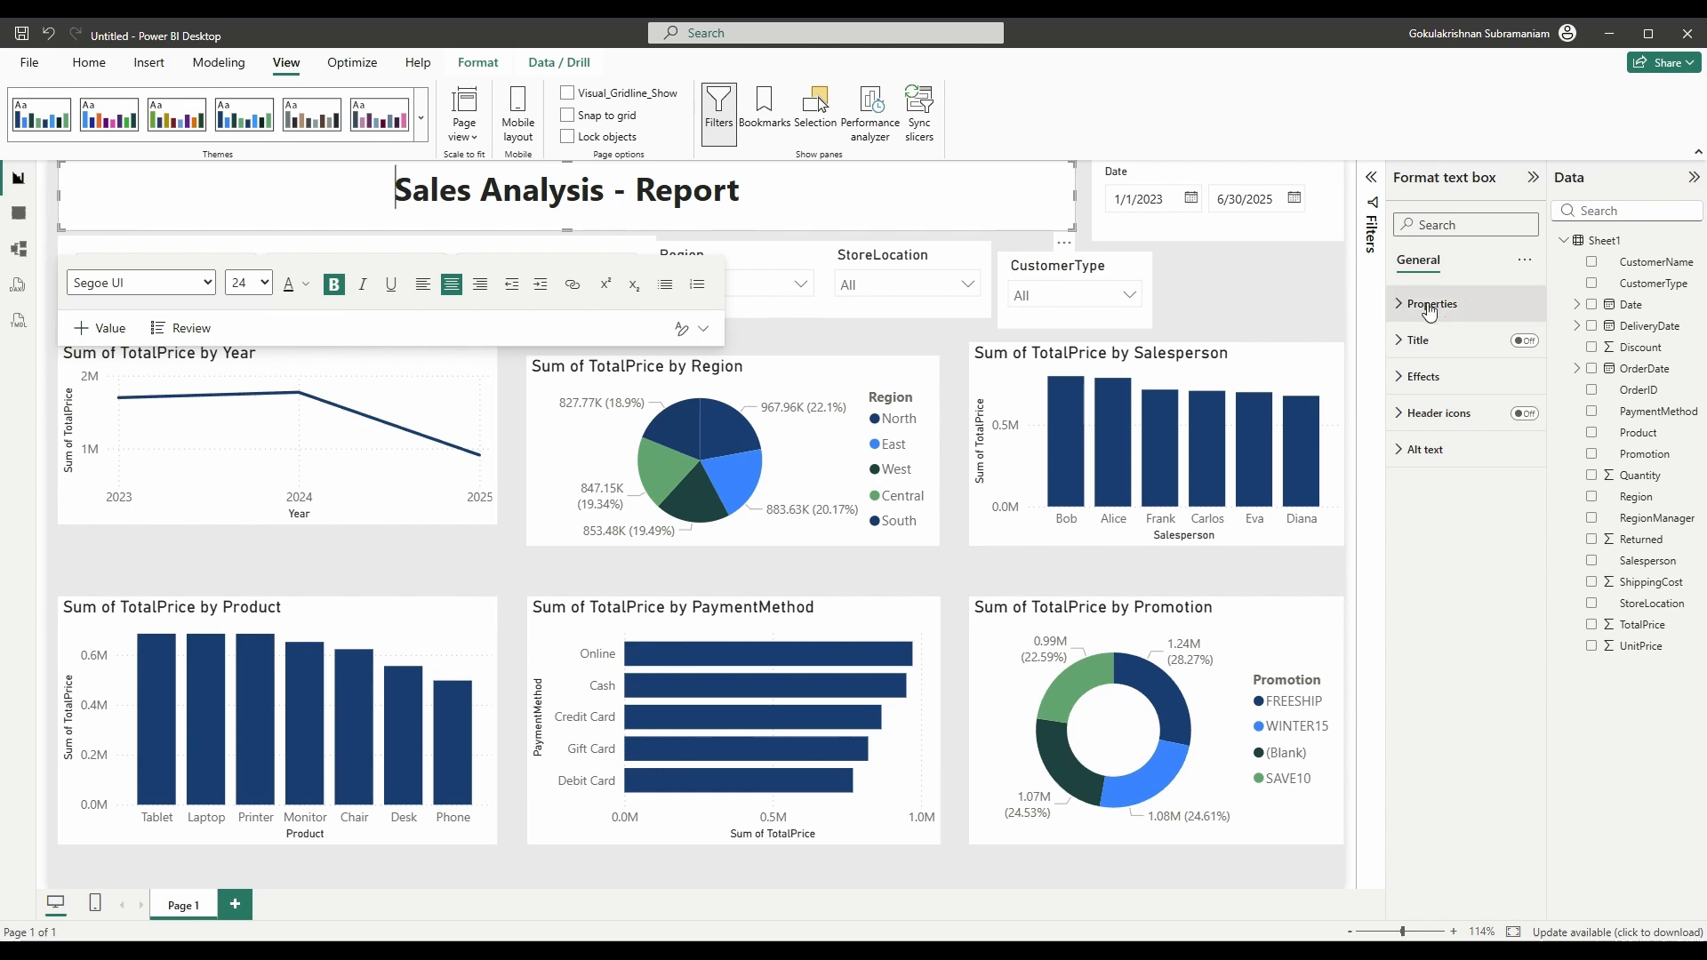
- Give the title text box a green visual border 3 px wide
left_click(1402, 382)
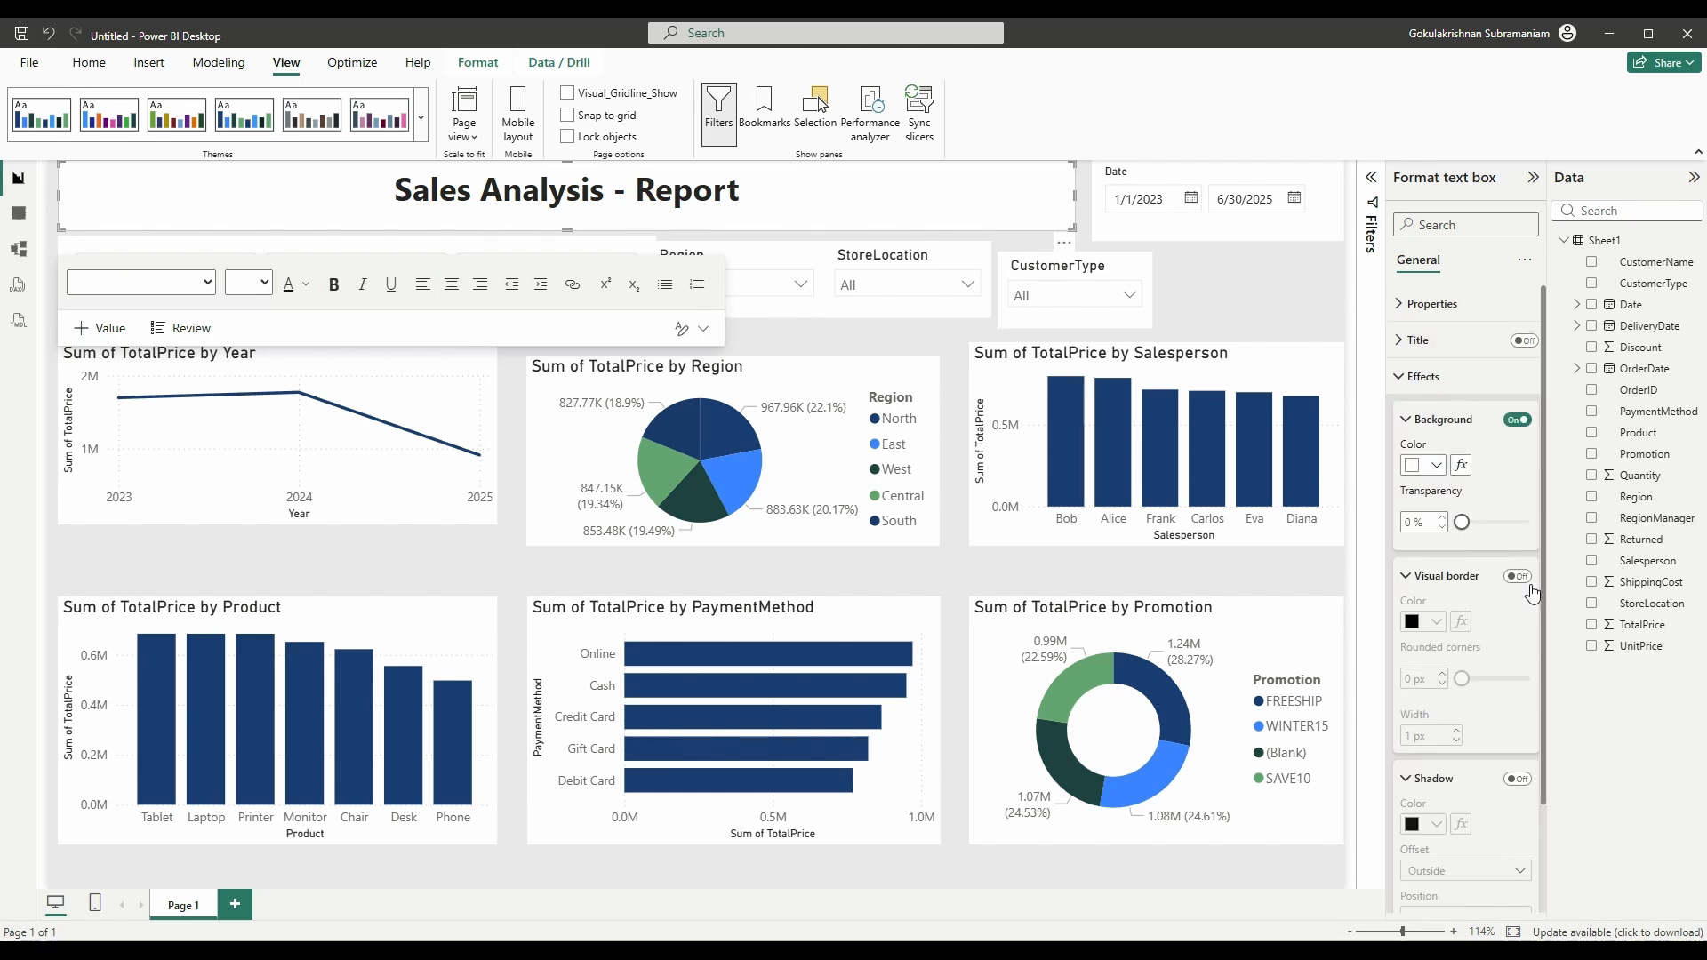
left_click(1517, 576)
left_click(1437, 621)
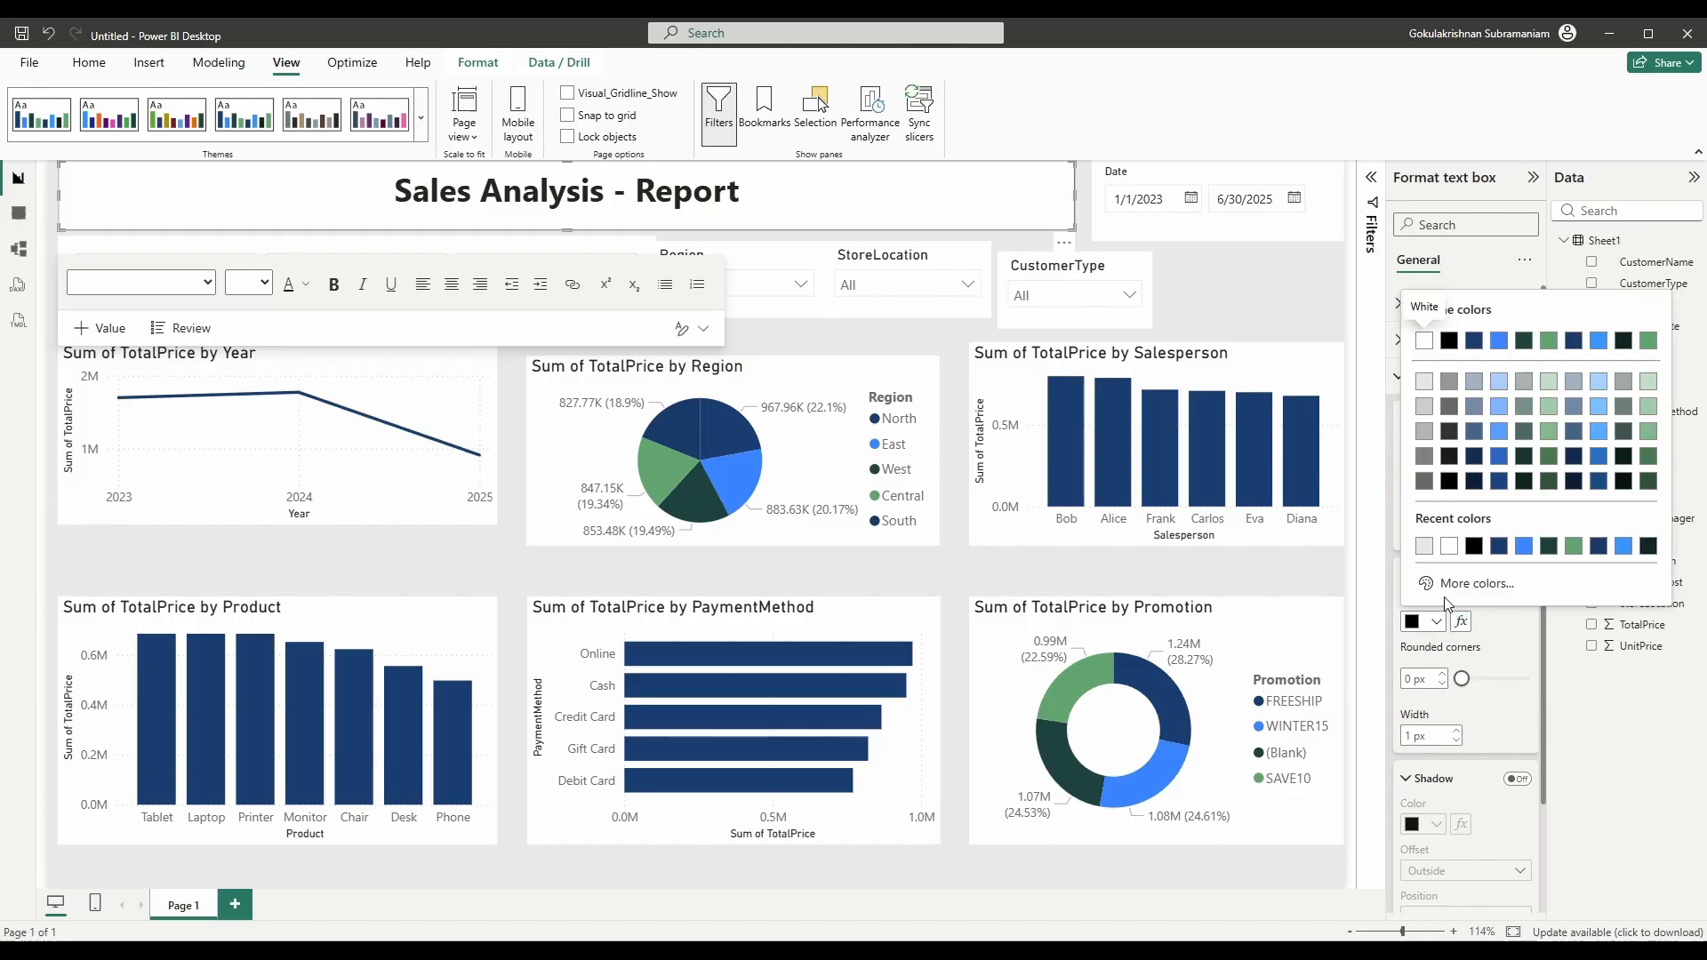
left_click(1550, 341)
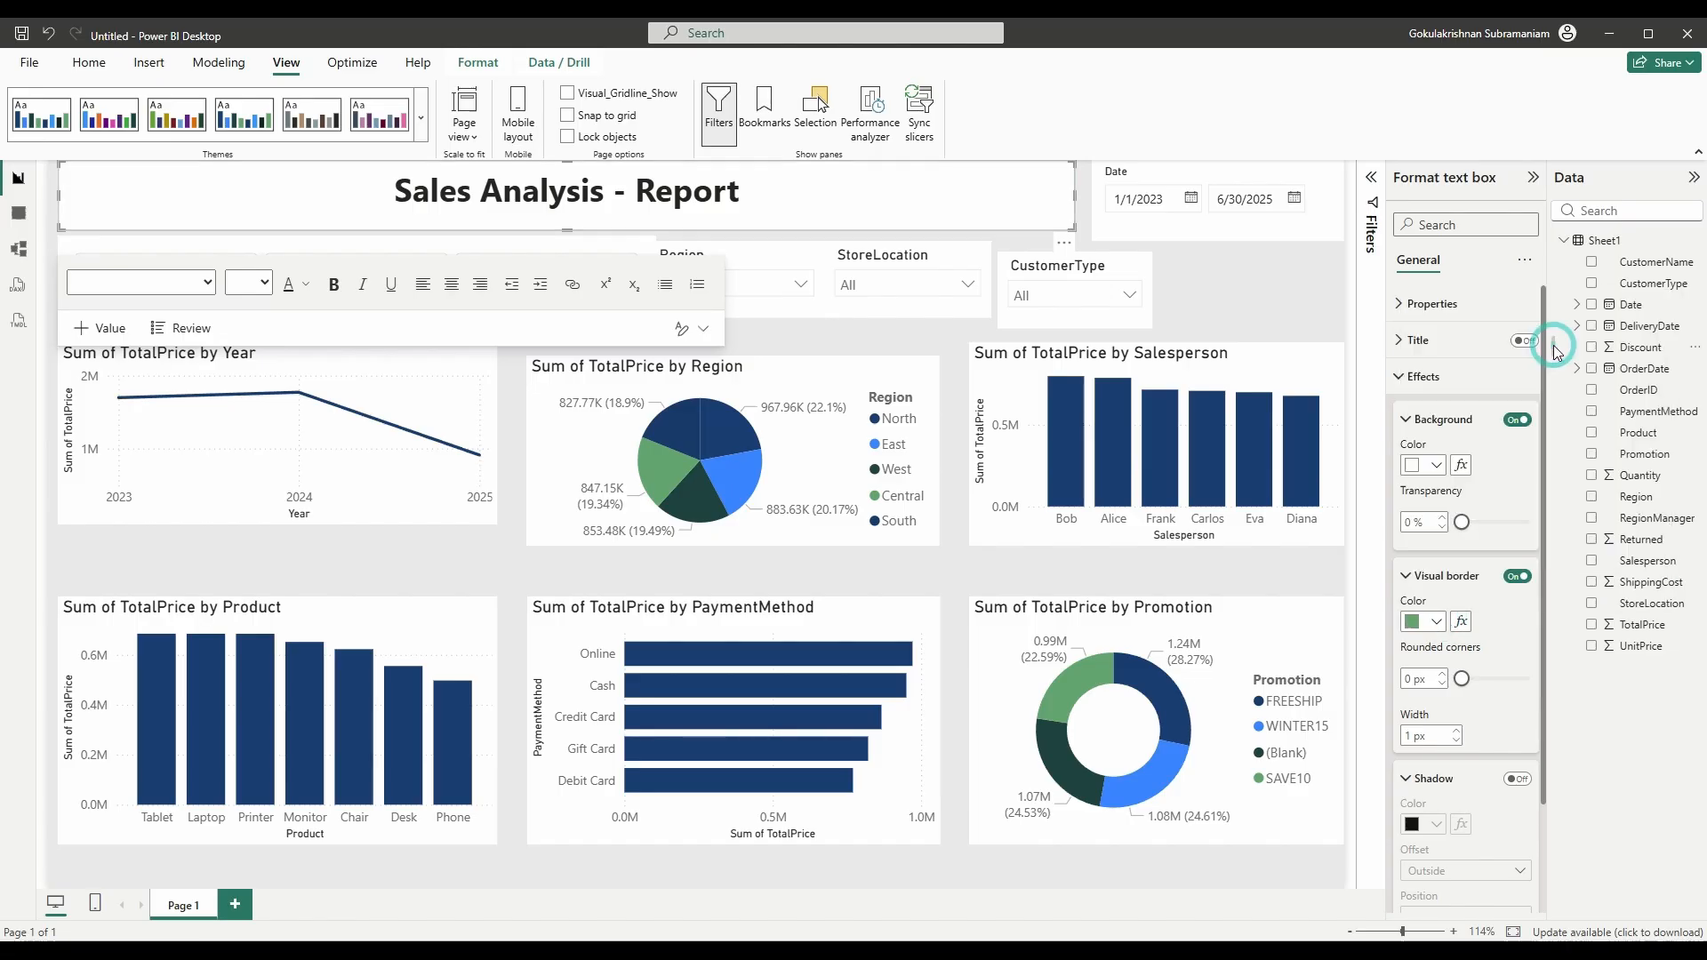
left_click(1458, 731)
left_click(1458, 731)
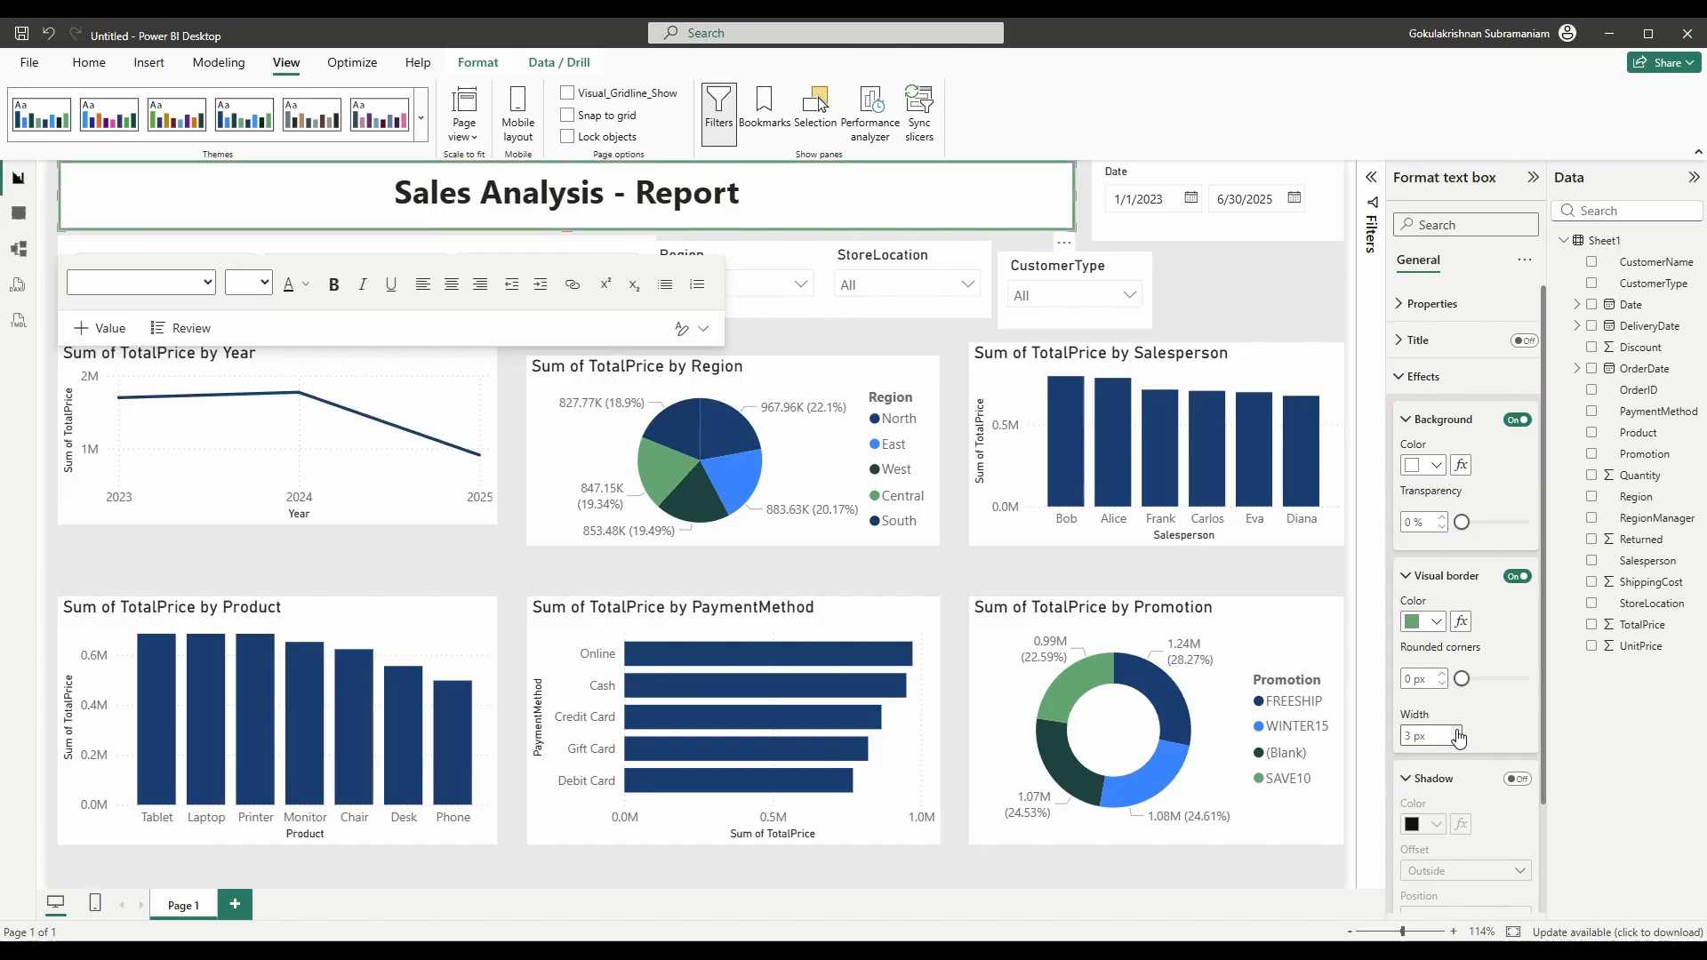
left_click(1266, 308)
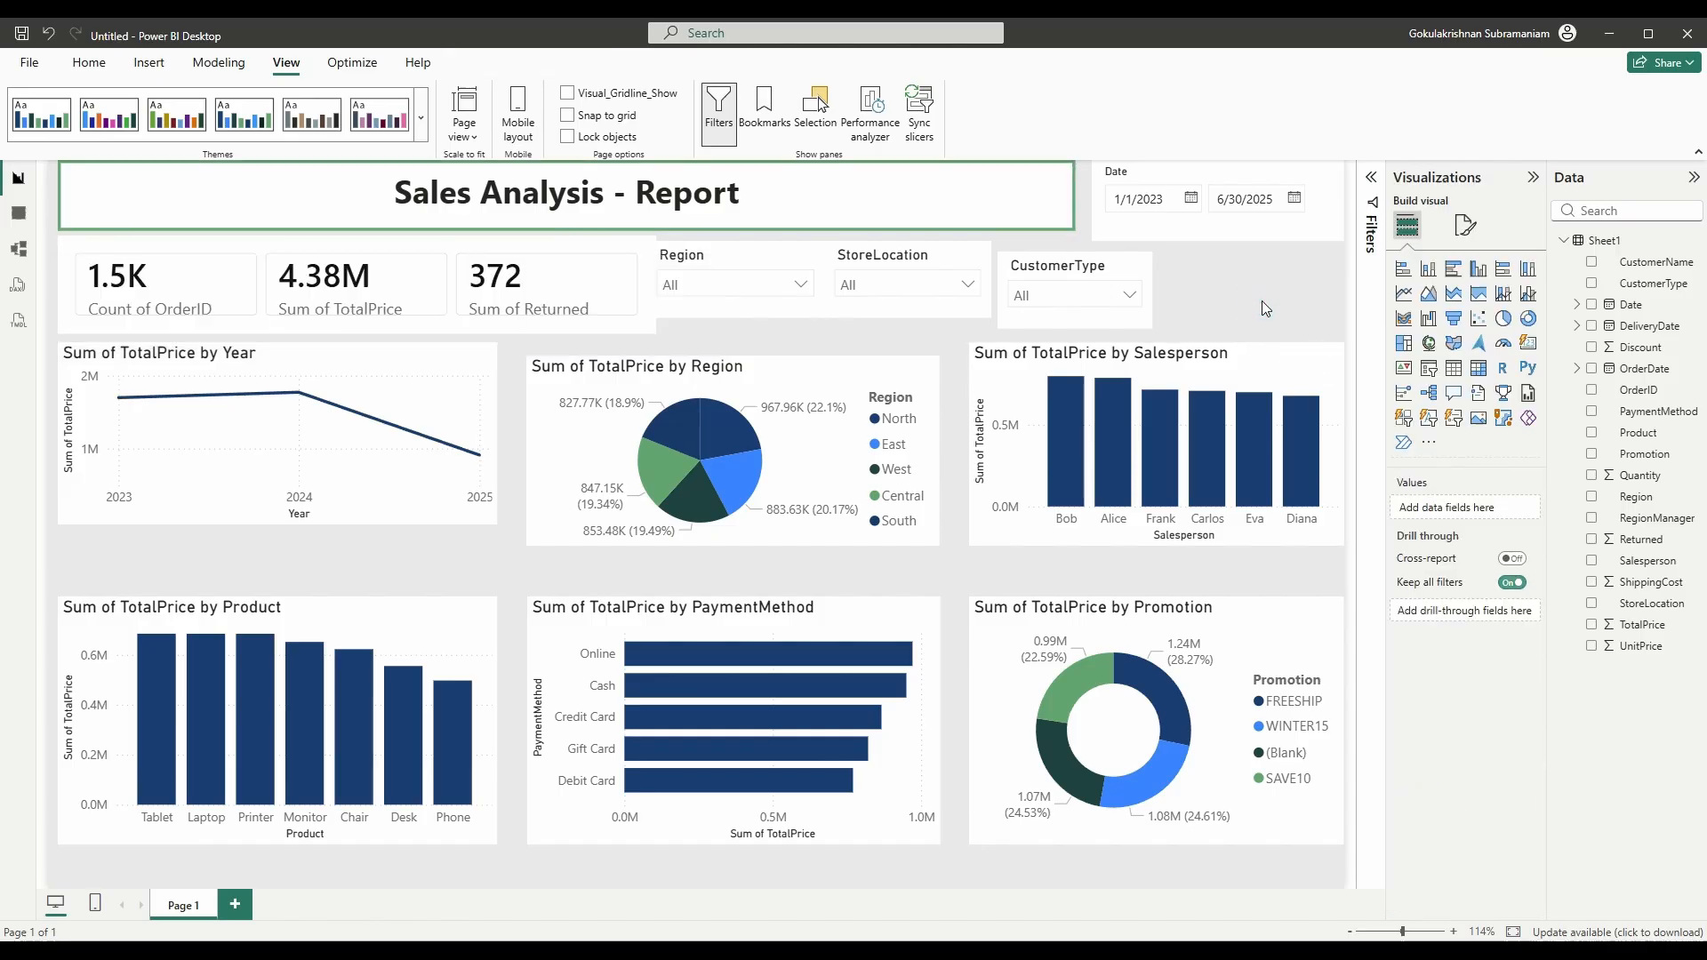
- Round the title box border's corners to 3 px
left_click(1070, 232)
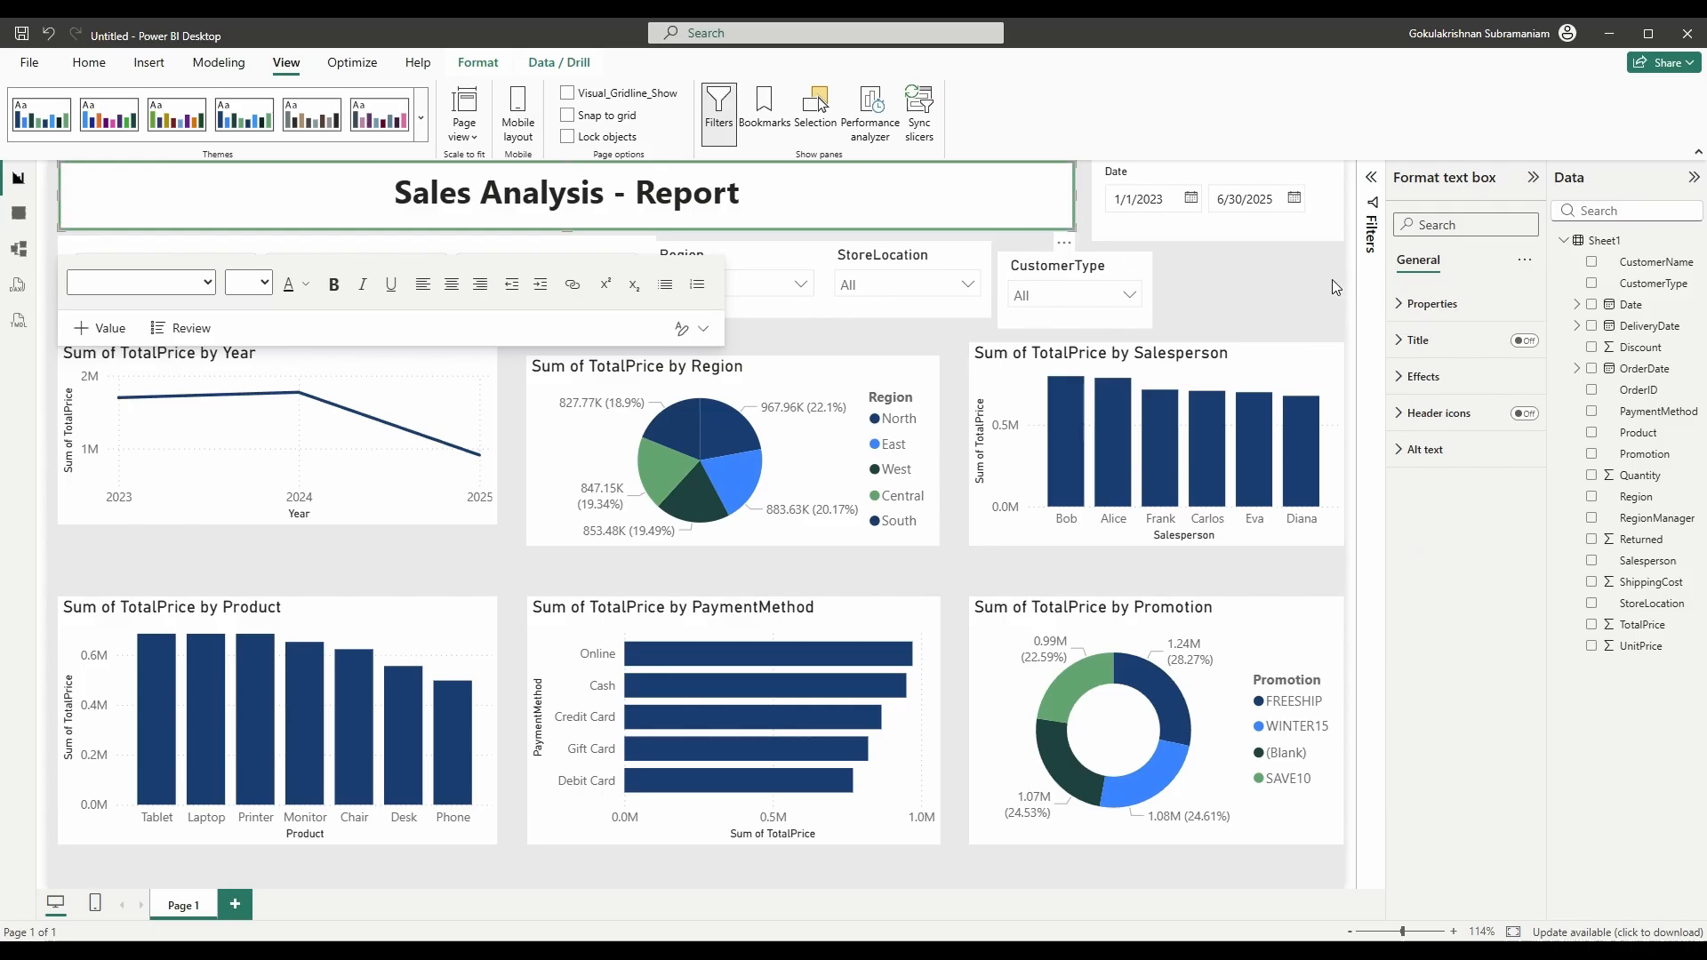
left_click(1398, 305)
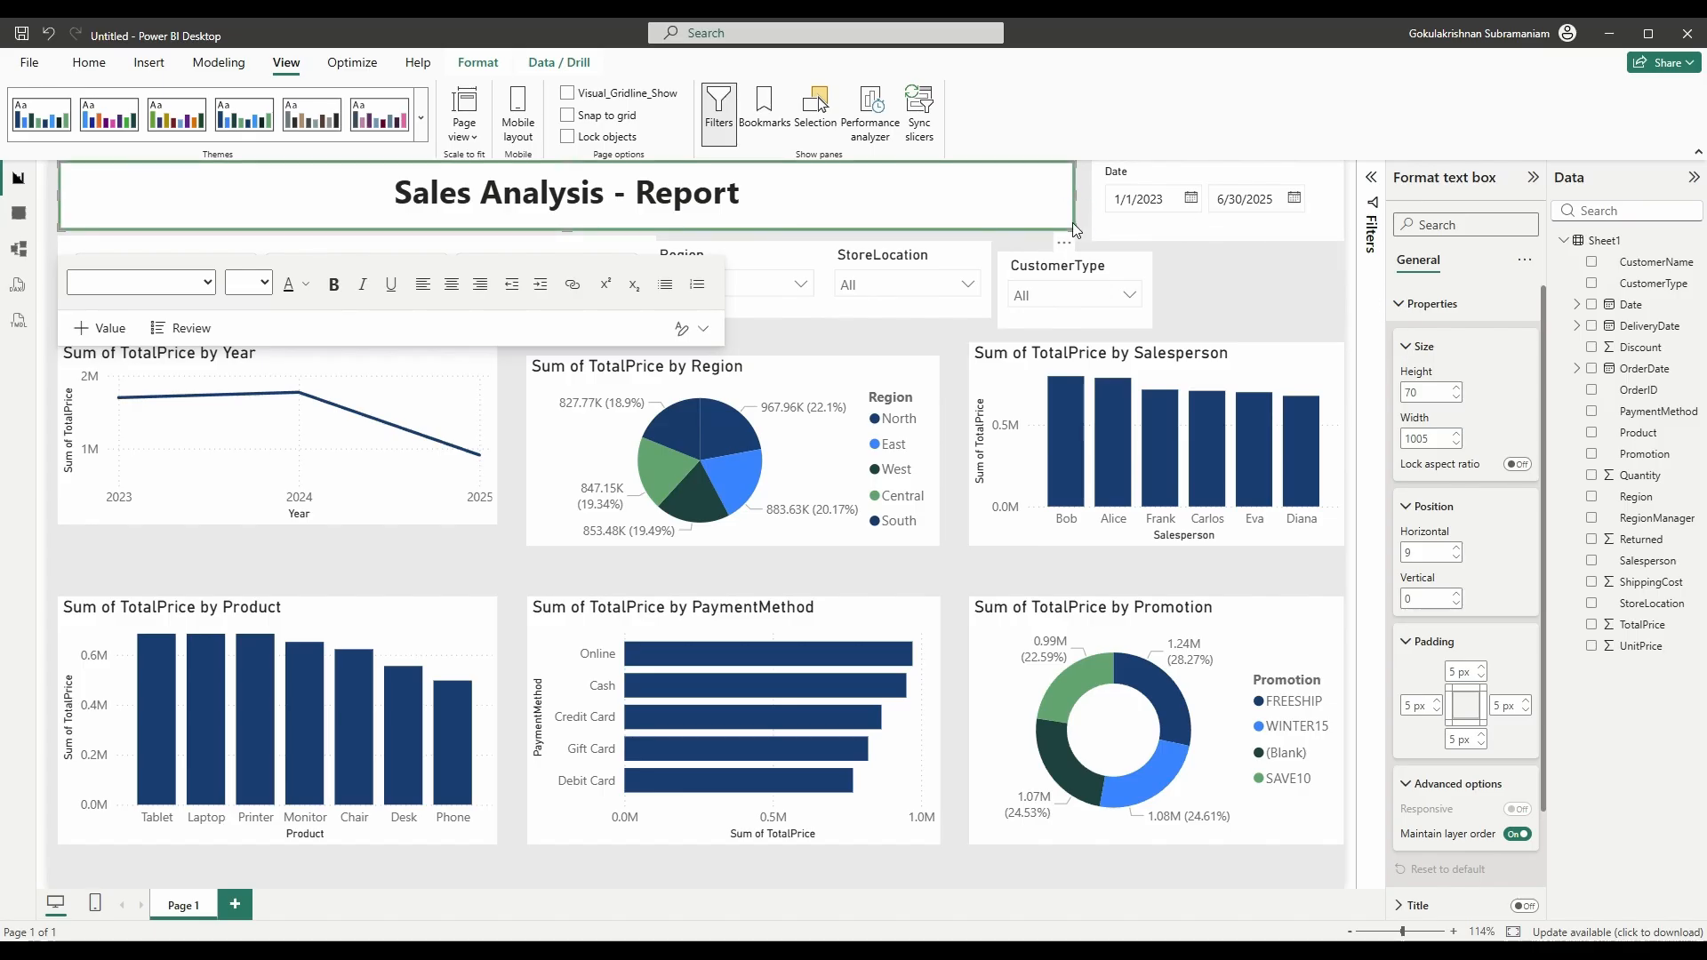
left_click(1398, 305)
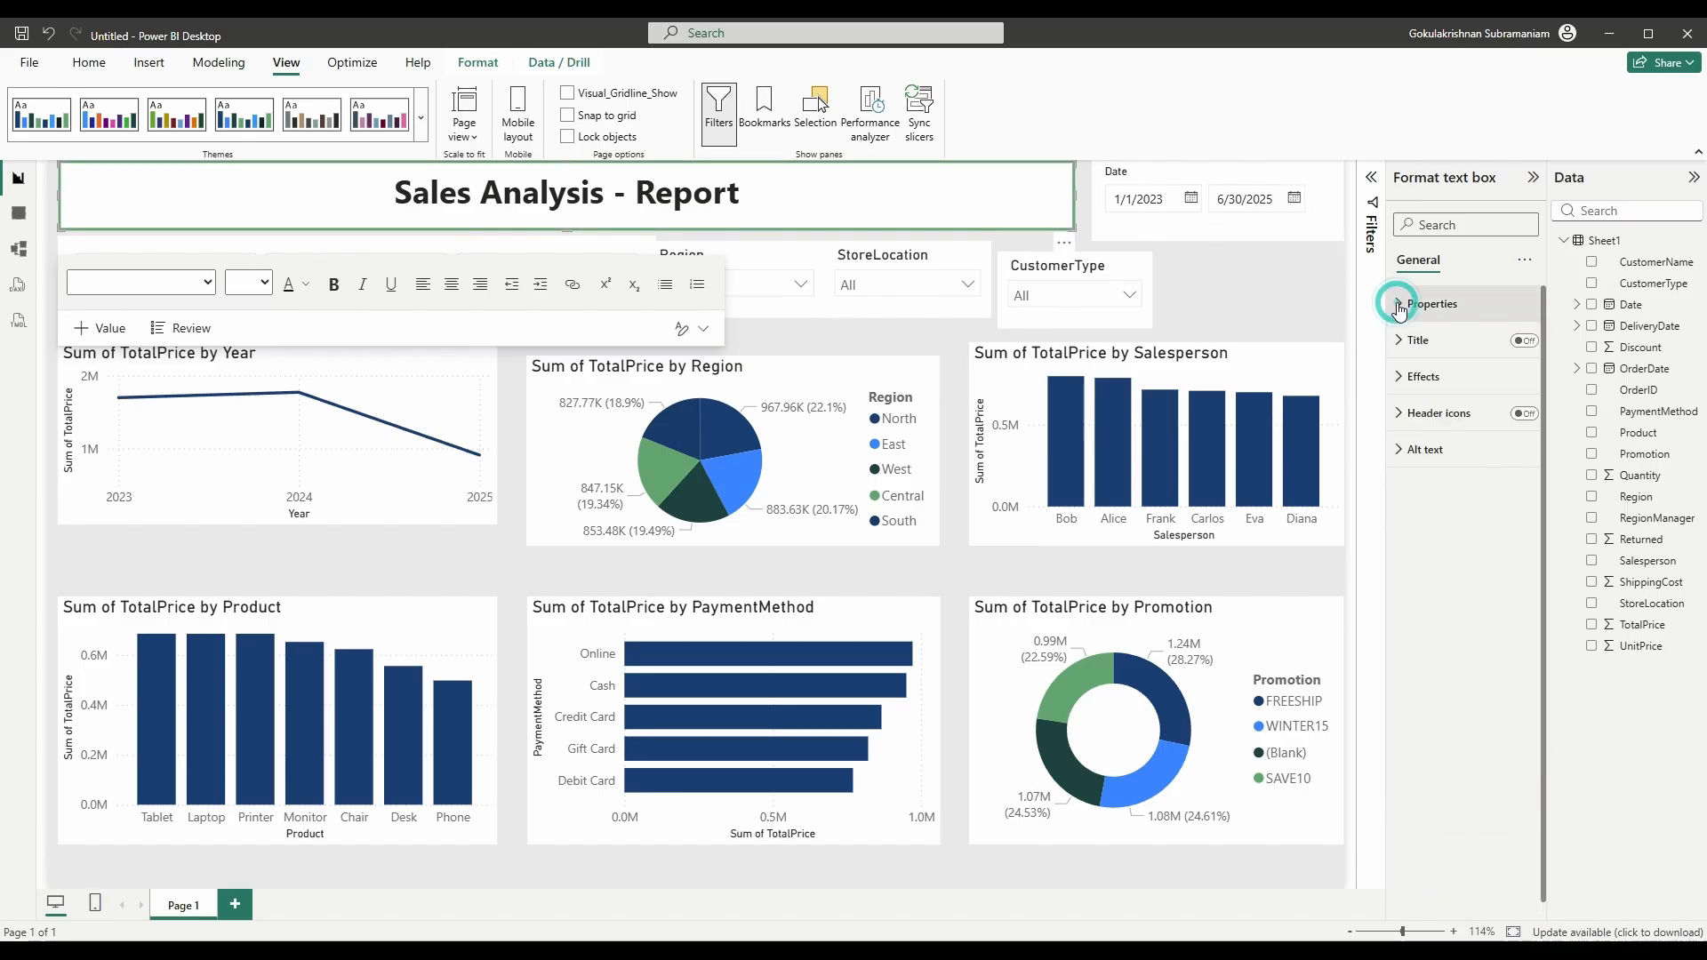
left_click(1409, 377)
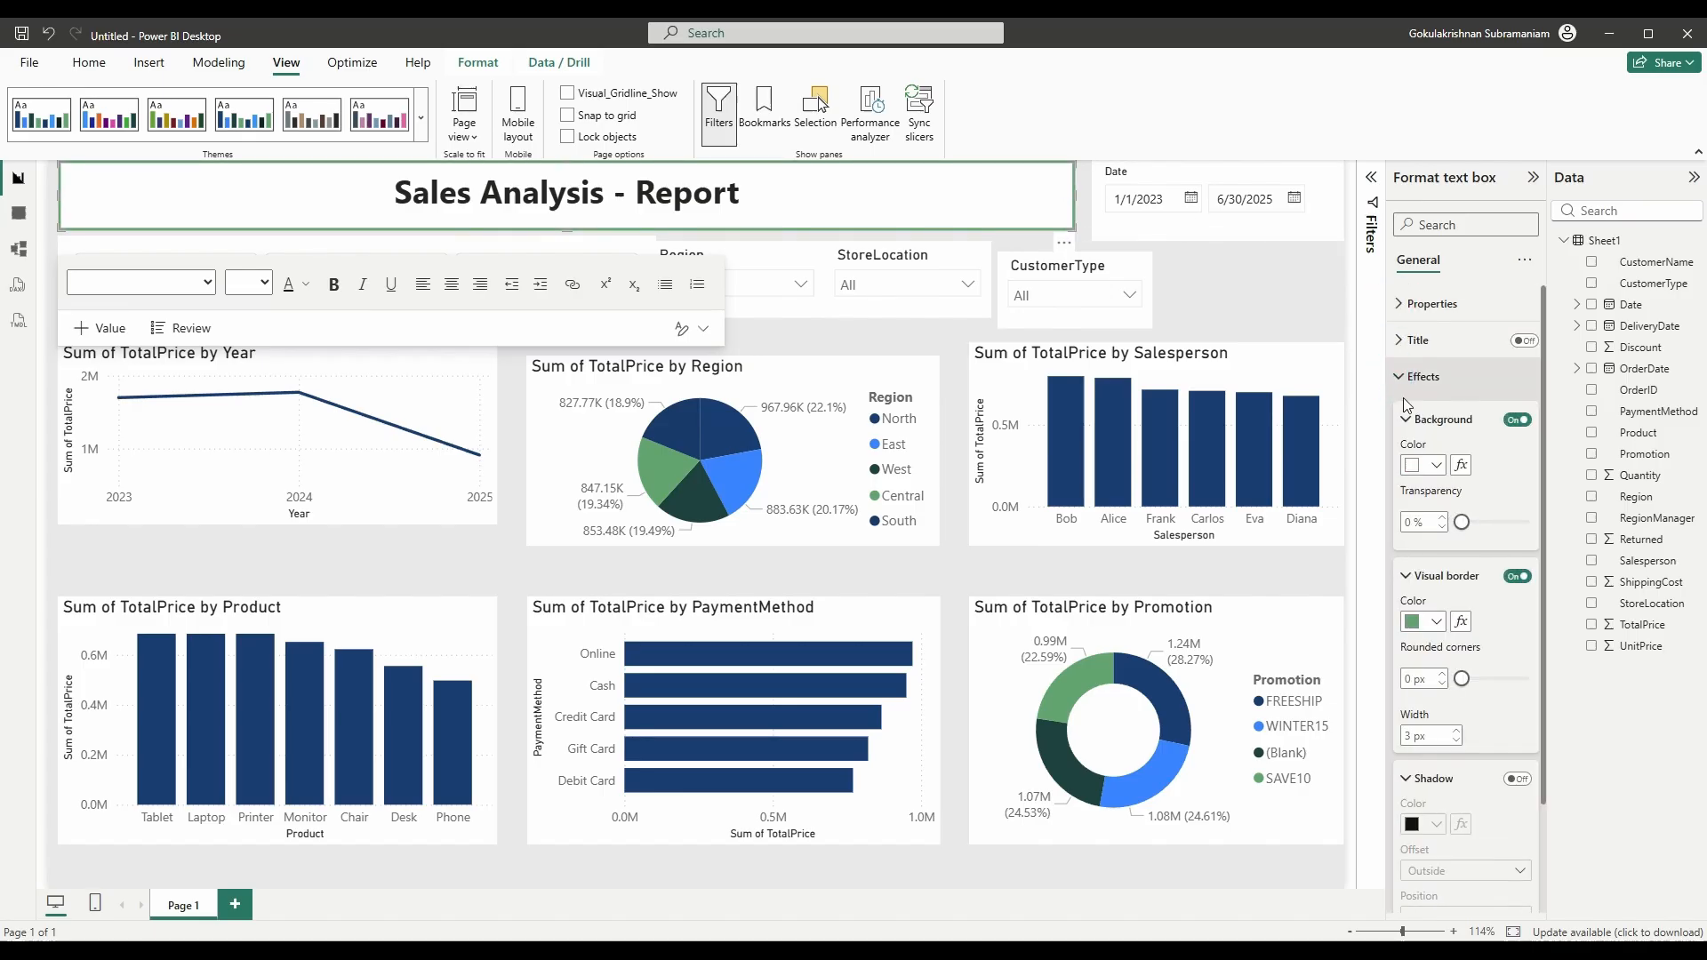
left_click(1443, 674)
left_click(1443, 674)
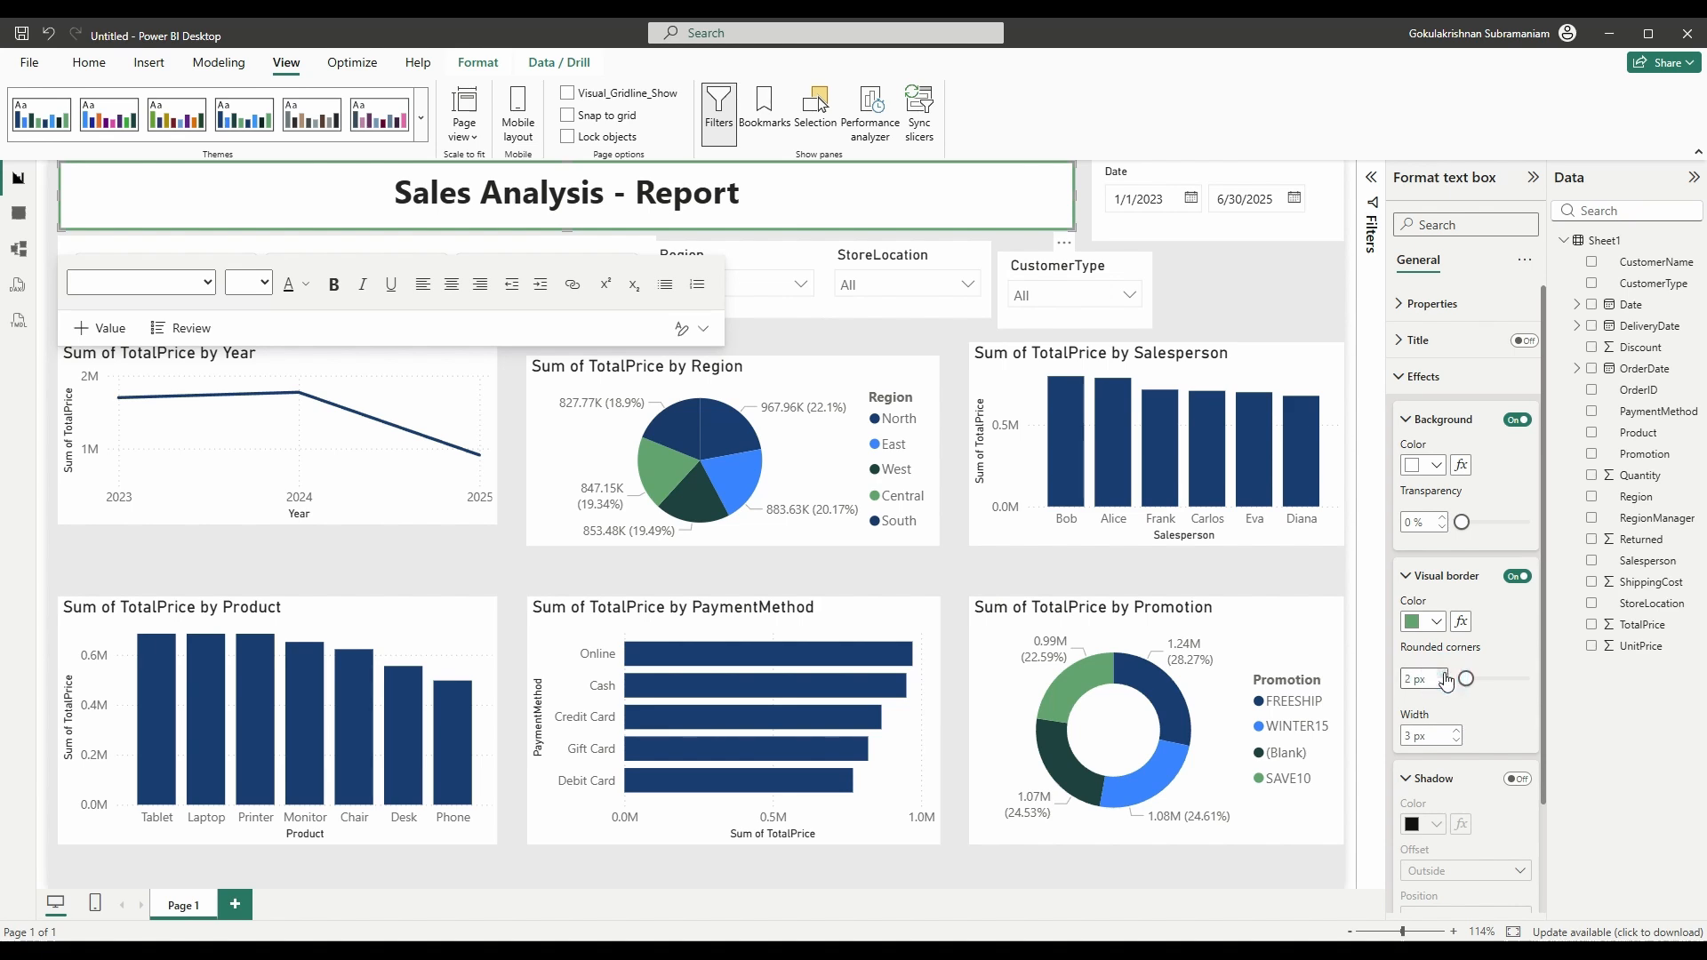
left_click(1443, 675)
left_click(1248, 281)
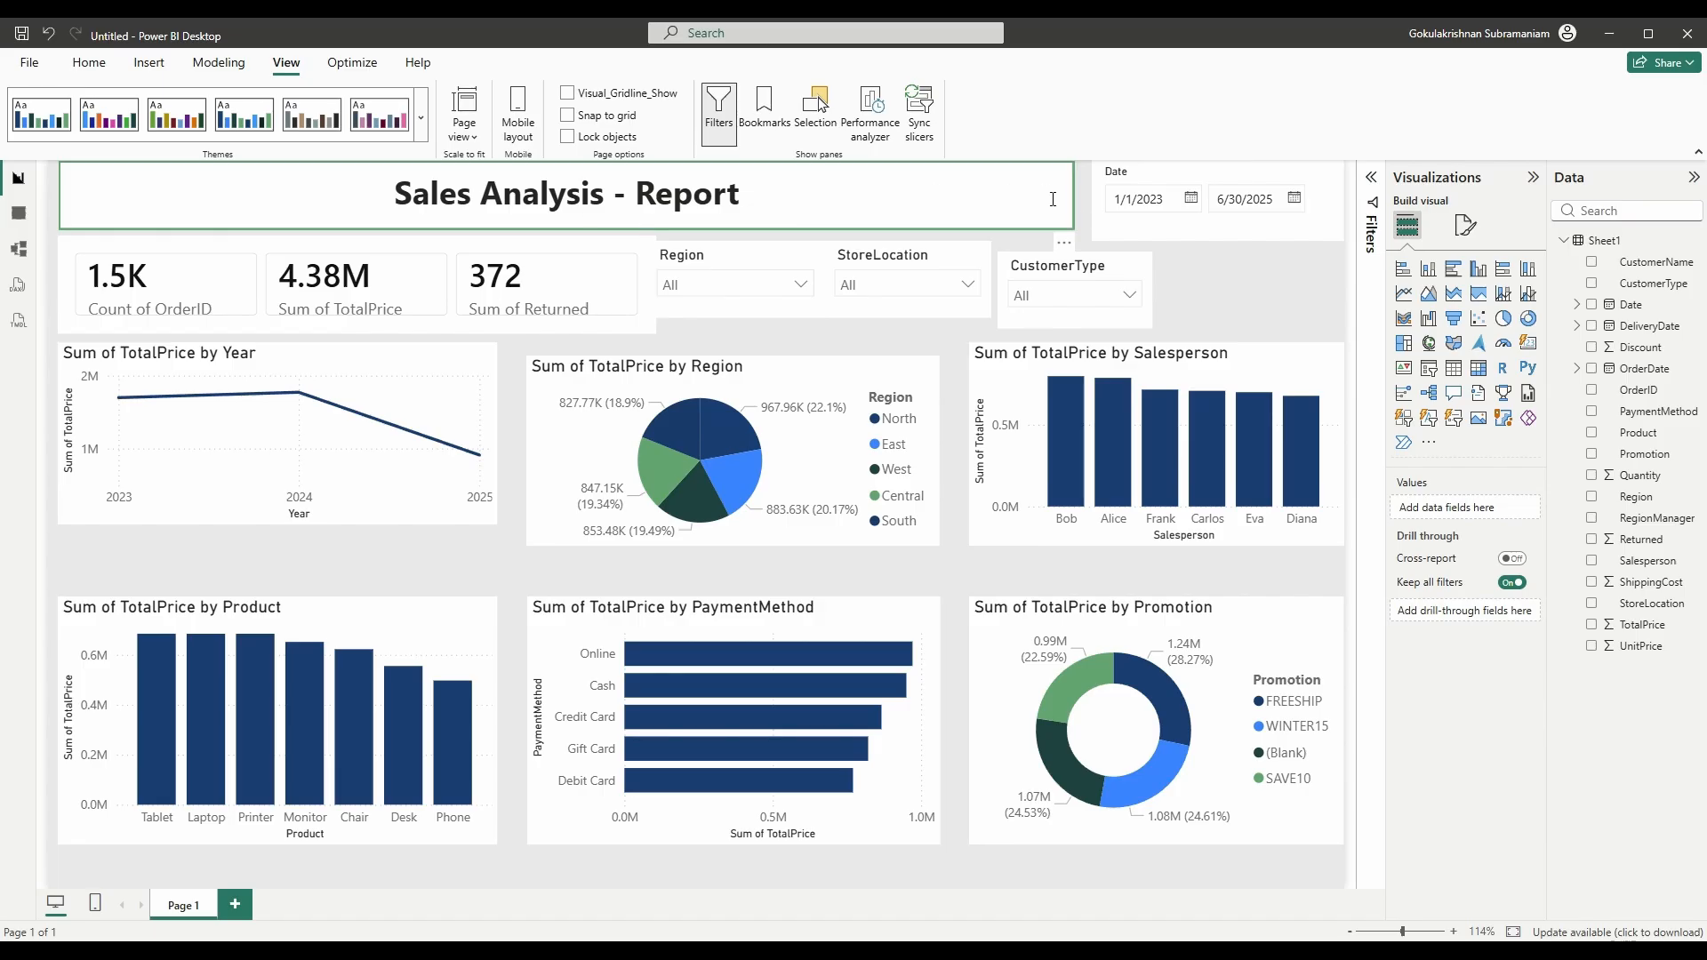
- Shift the Date slicer slightly left and make it taller to reveal its range slider
left_click(1117, 240)
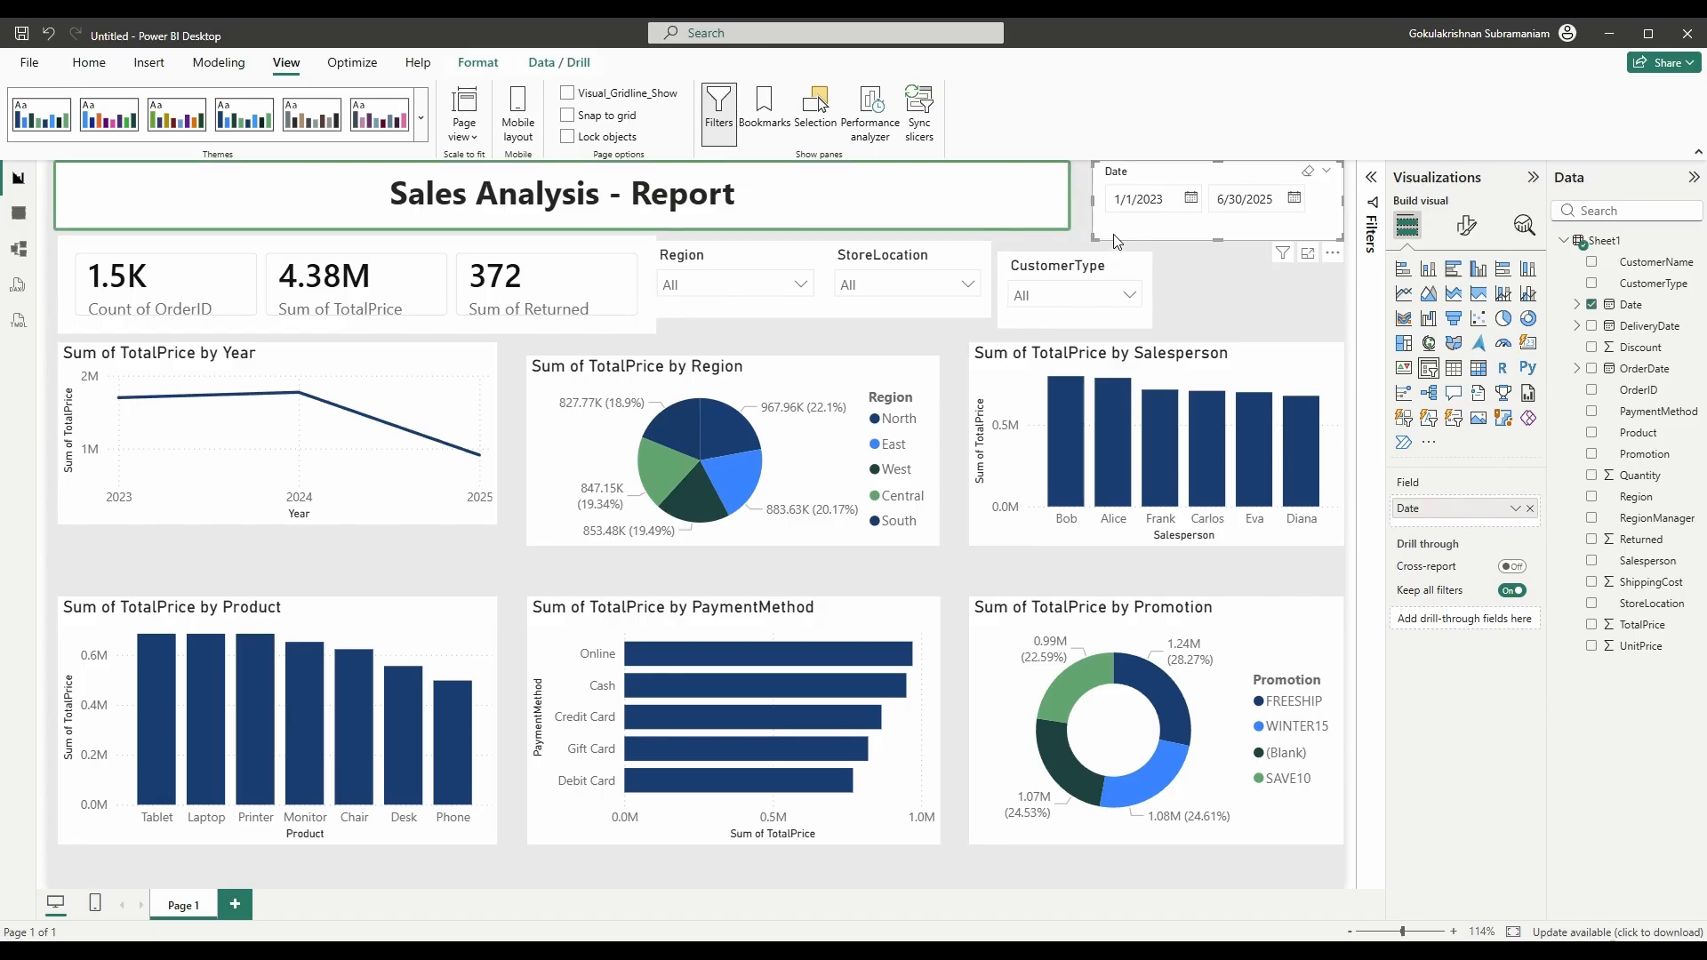
left_click_drag(1117, 240, 1085, 235)
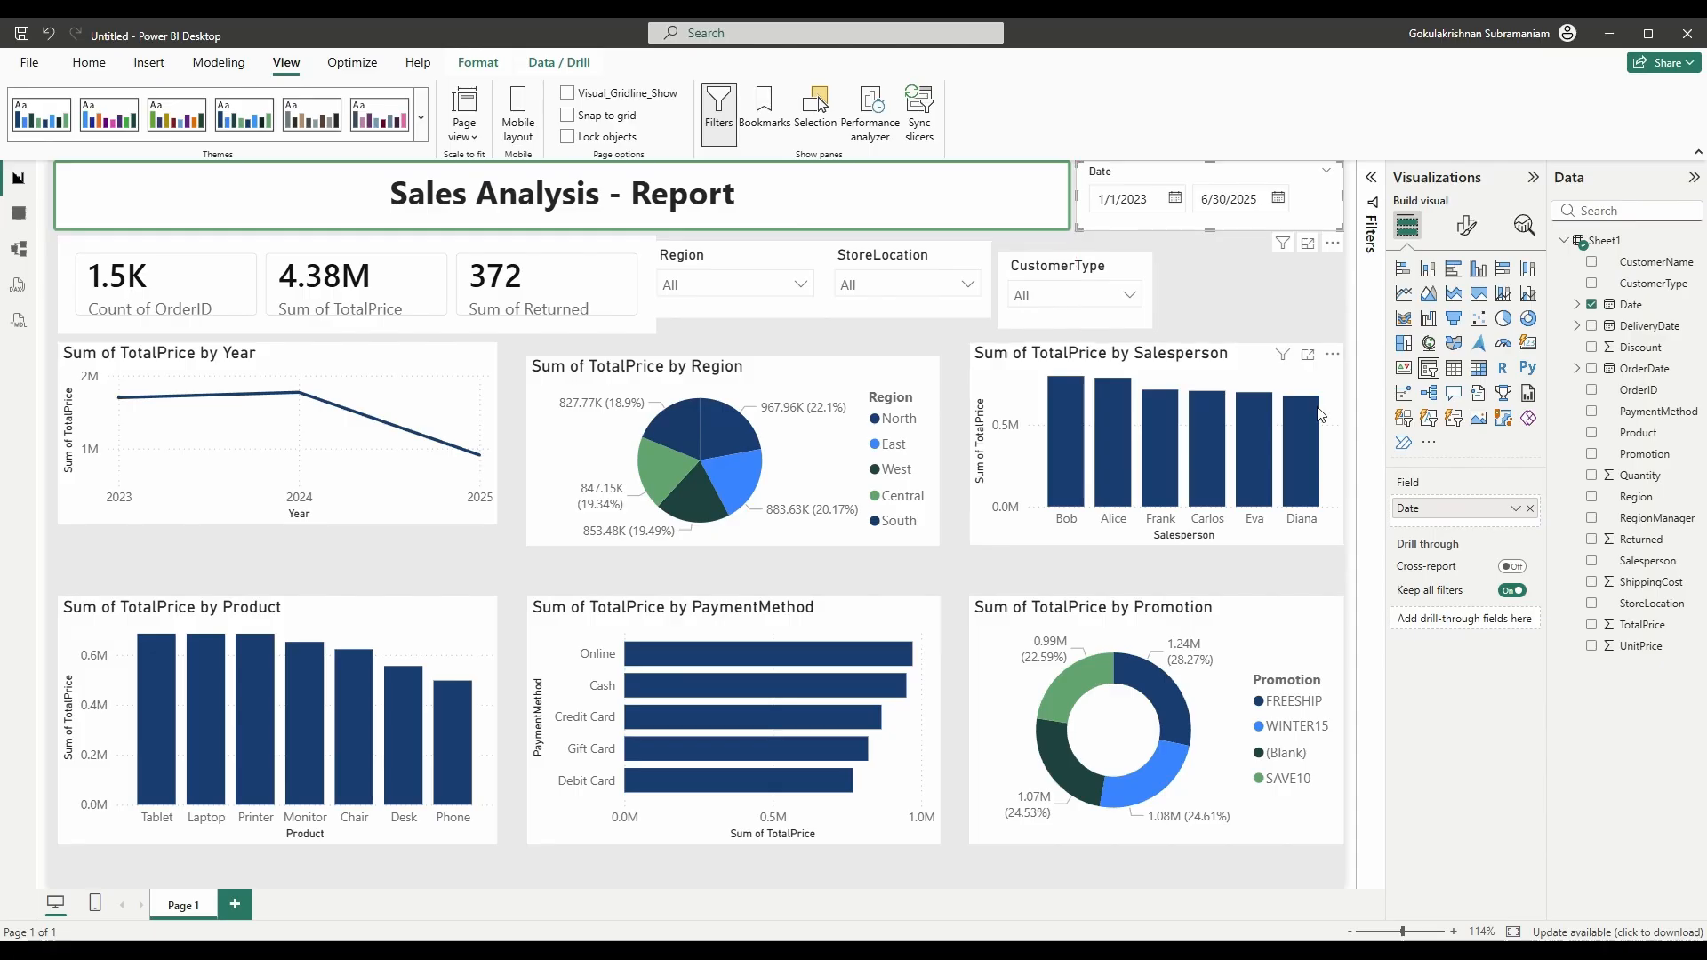
left_click(1465, 228)
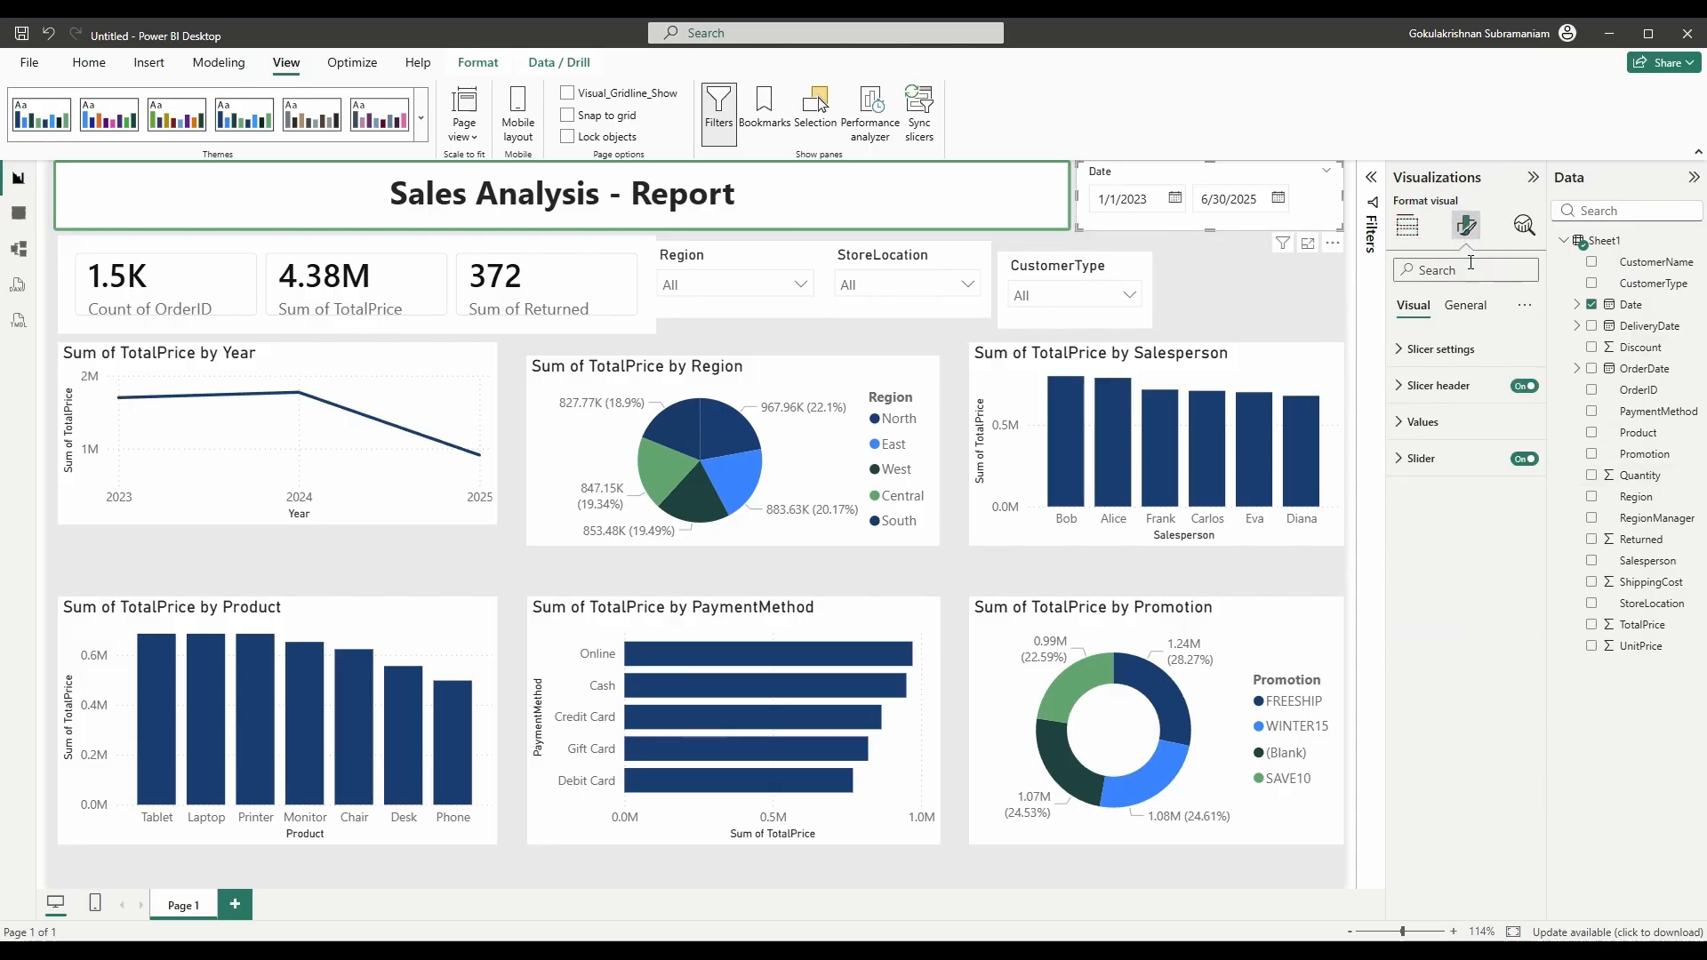
left_click(1433, 351)
left_click(1433, 347)
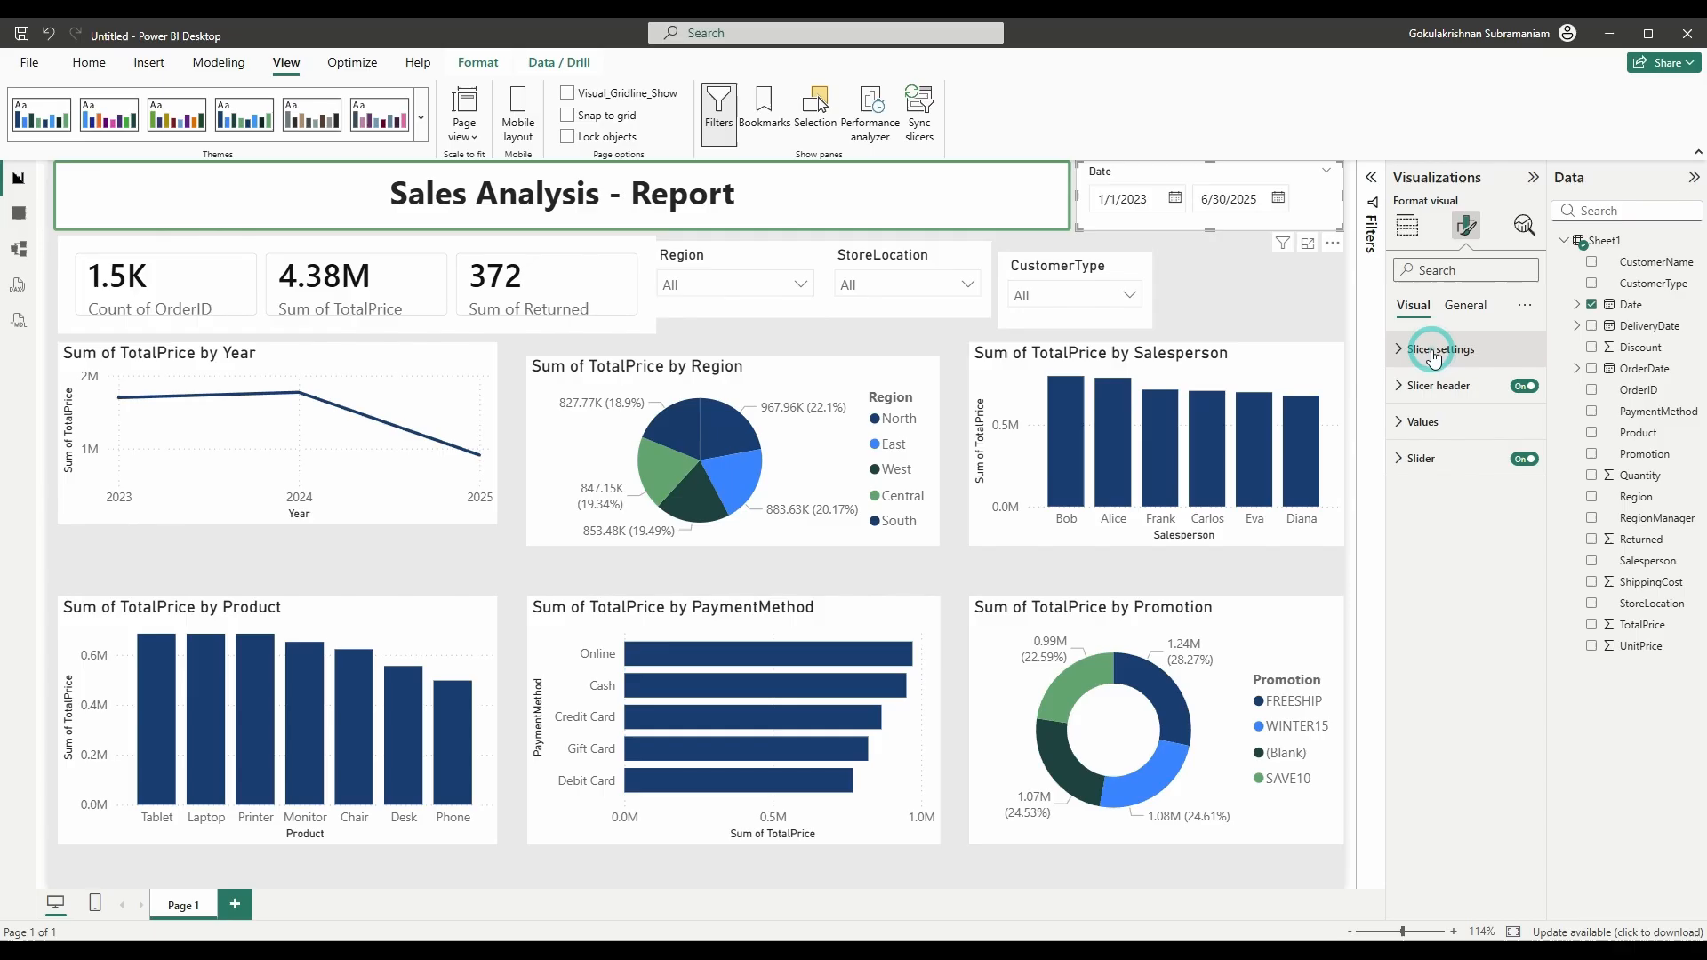
left_click(1424, 421)
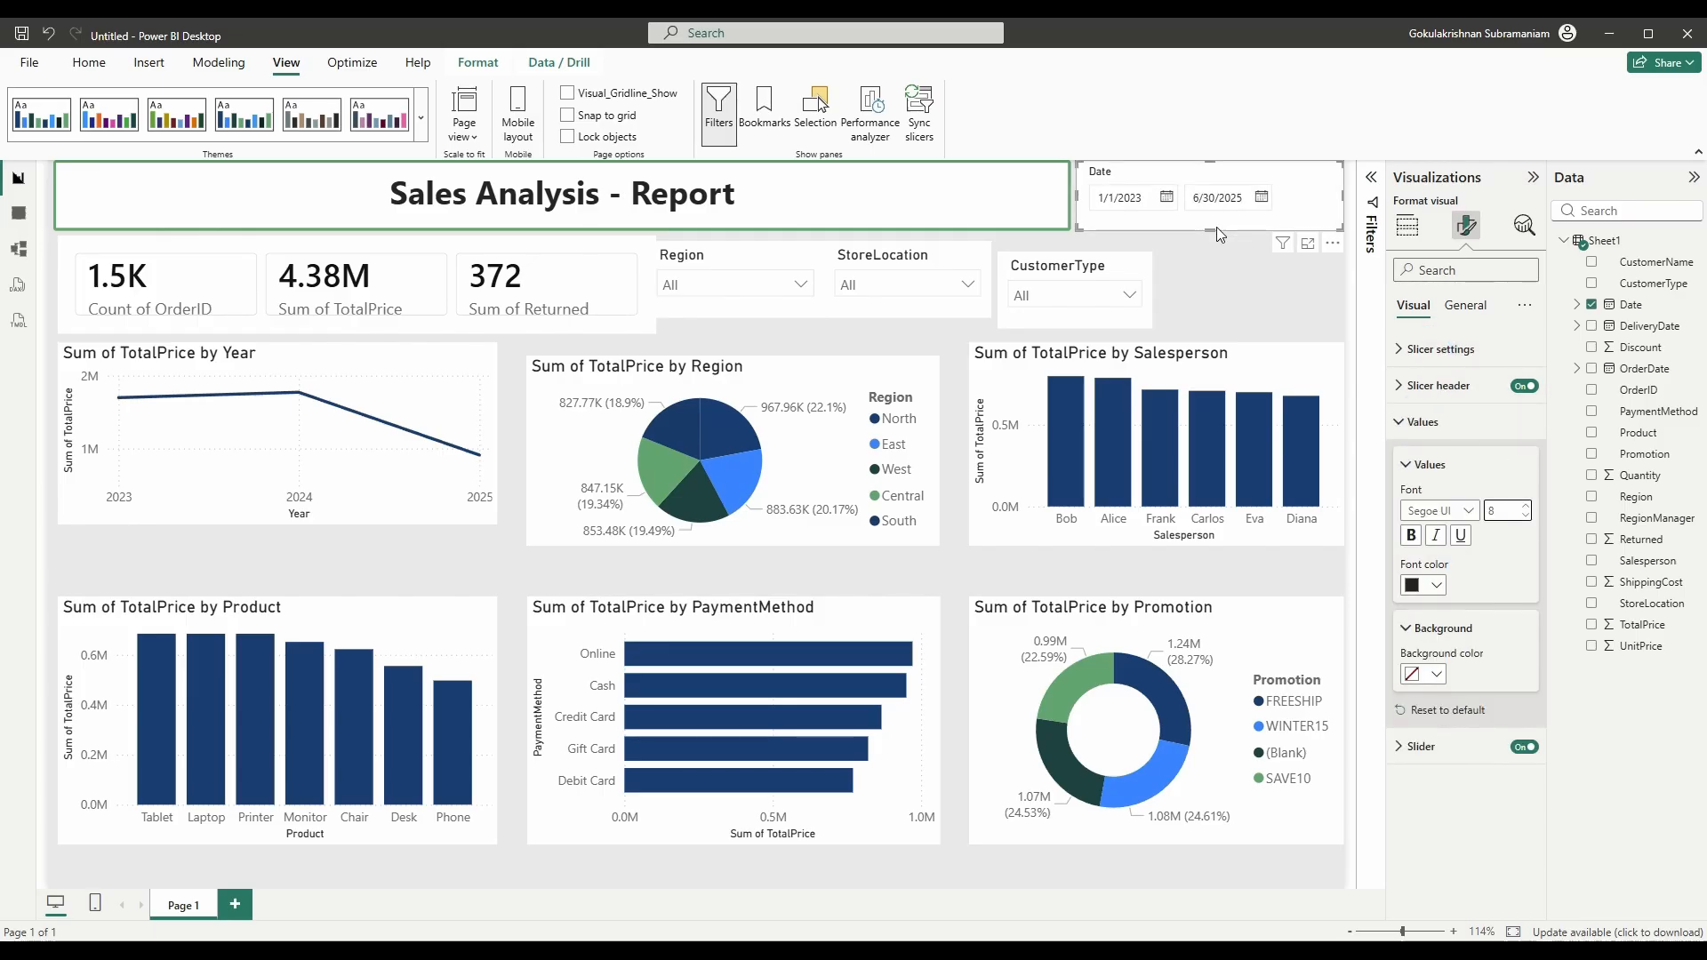
left_click_drag(1216, 227, 1207, 248)
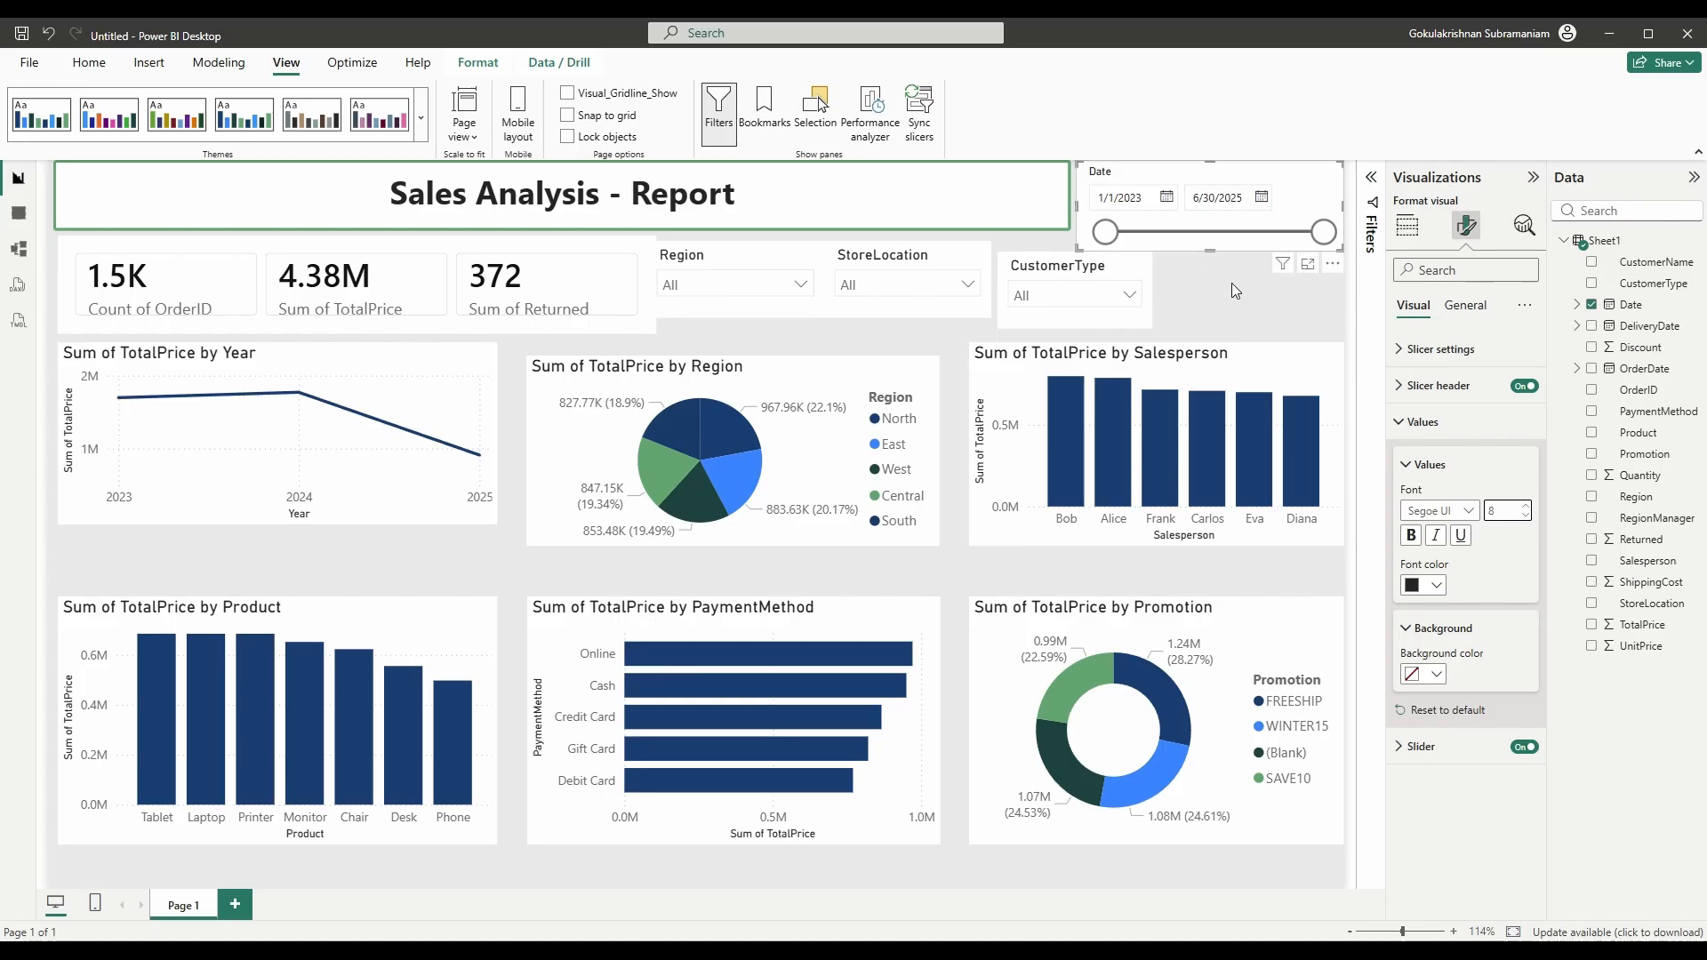
- Turn on a black 1 px border with 3 px rounded corners for the Date slicer
left_click(1463, 305)
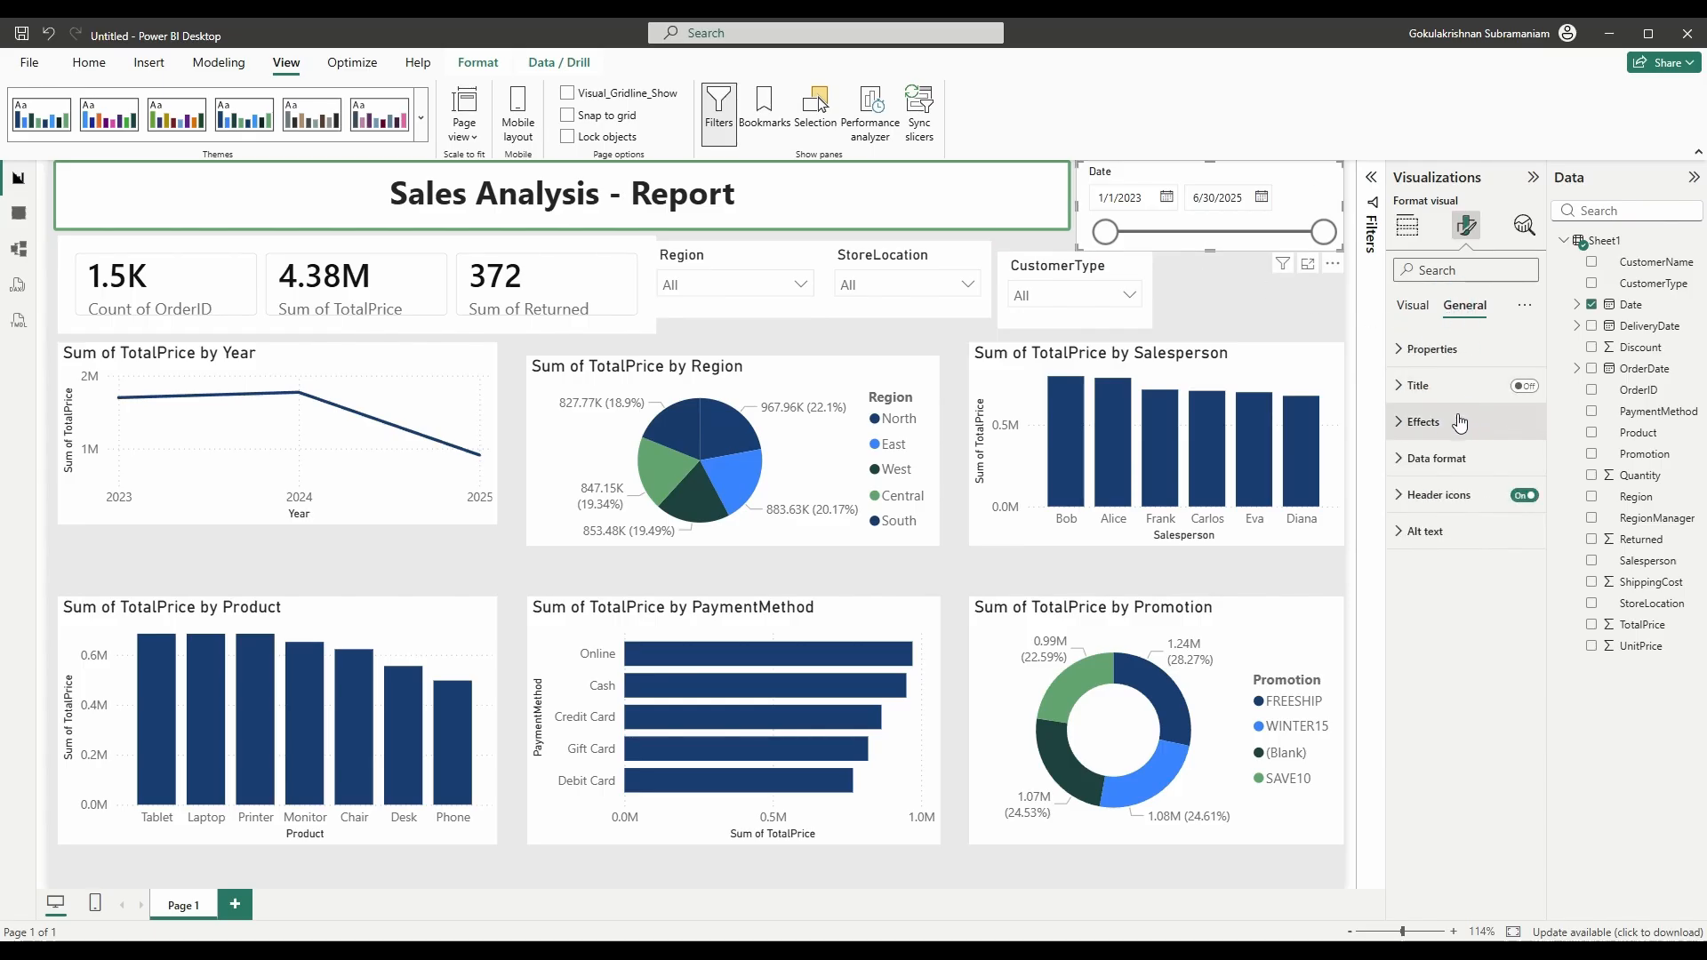
left_click(1422, 421)
left_click(1517, 622)
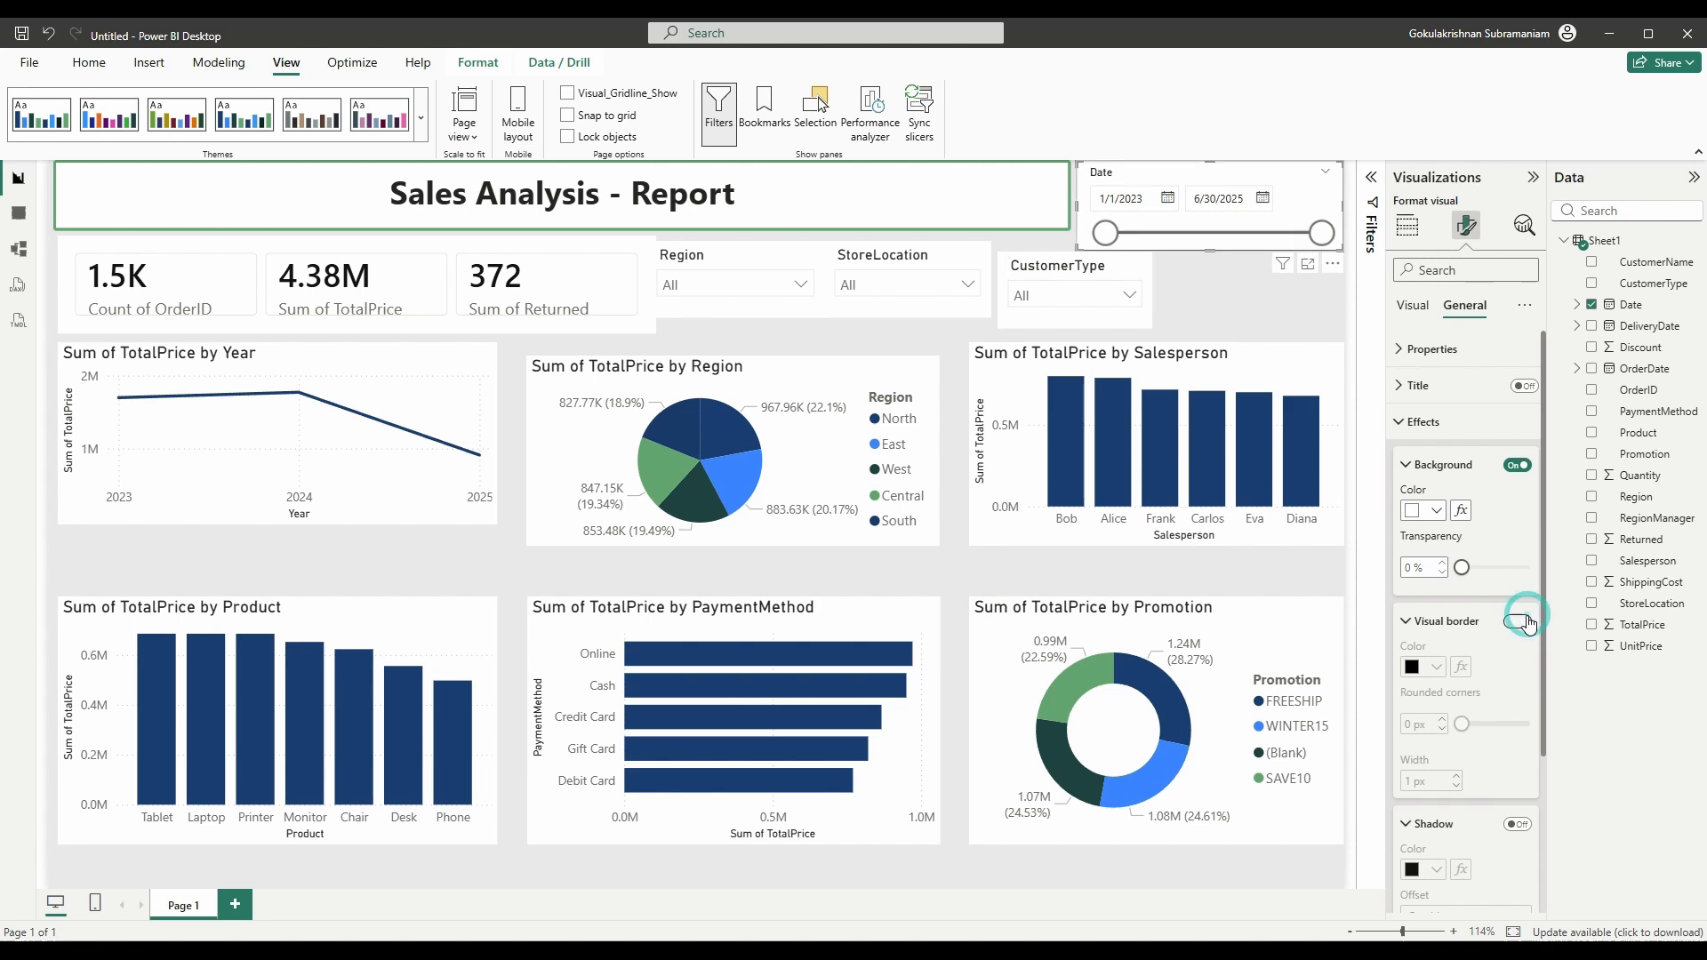
scroll(1502, 587, "down", 2)
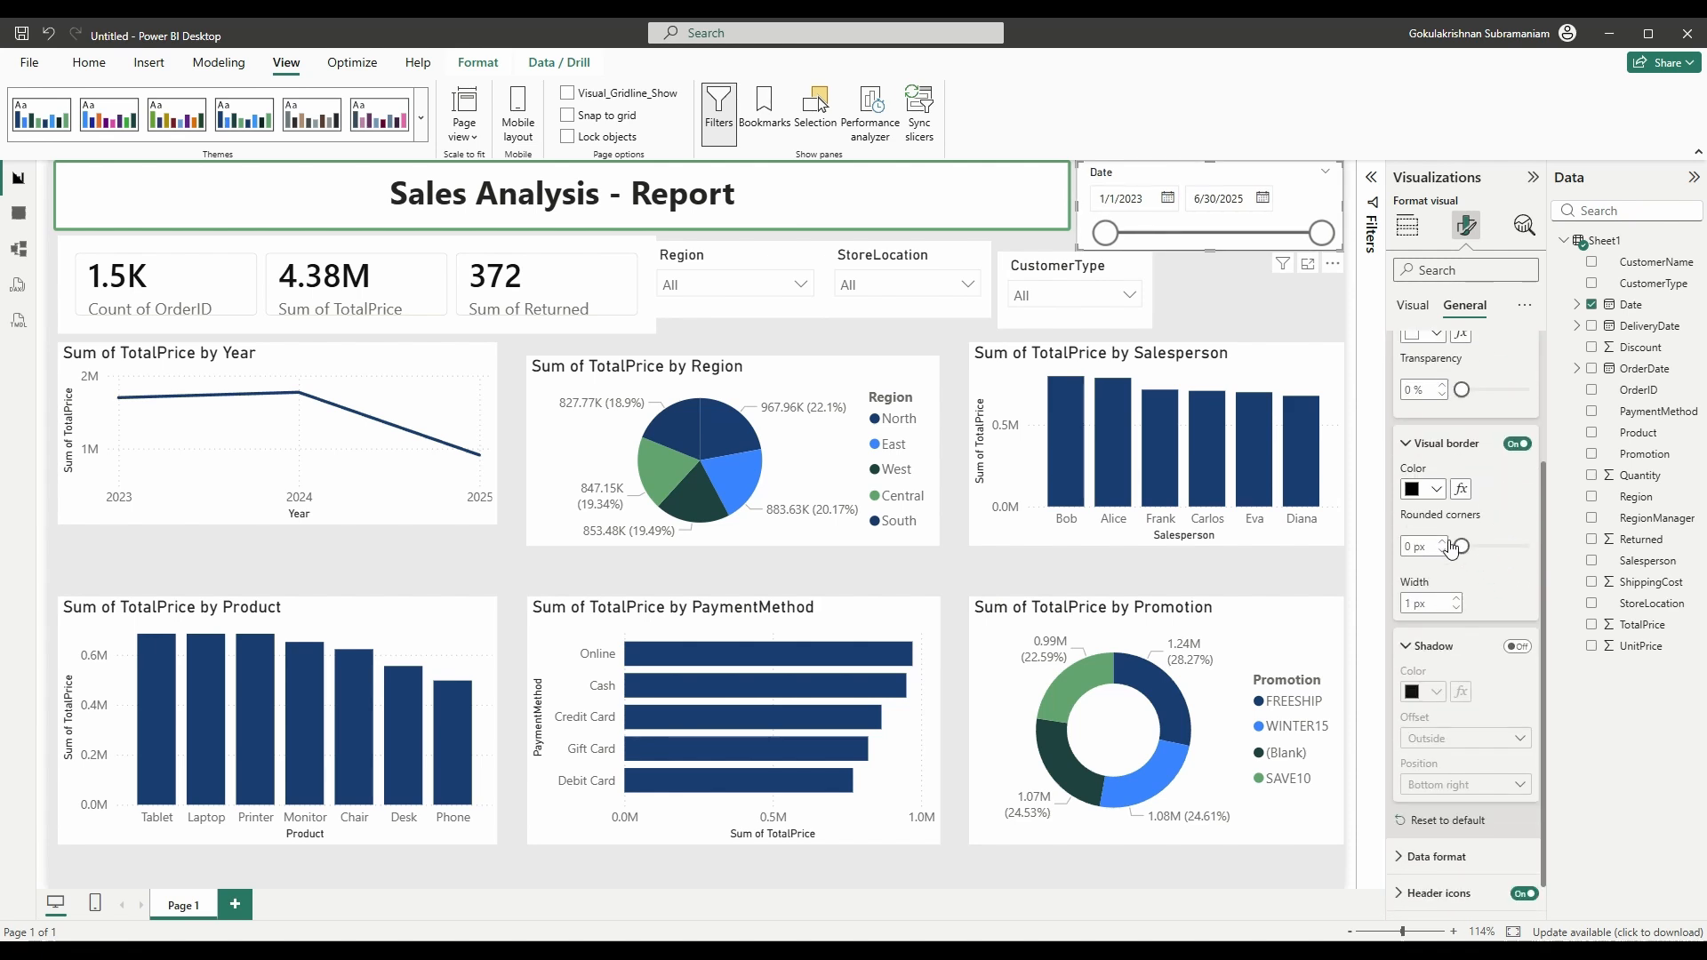
left_click(1449, 547)
type("3")
left_click(1437, 489)
left_click(1544, 548)
left_click(1067, 266)
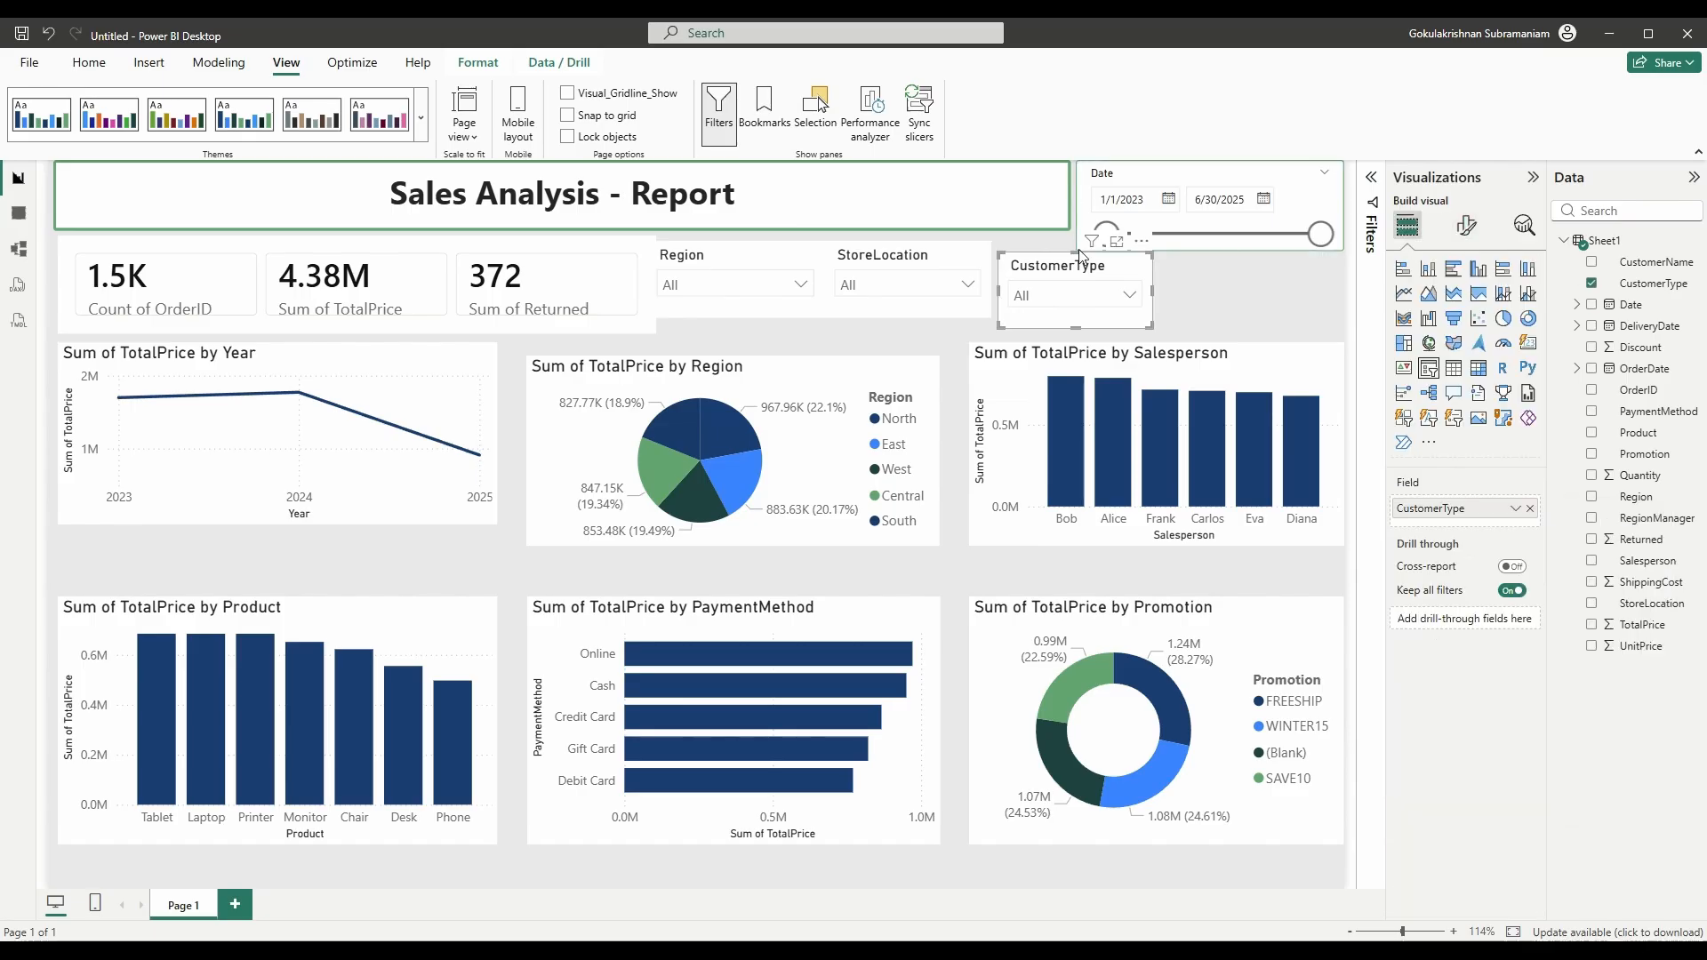
- Make the KPI card visual narrower and slightly taller
left_click(1268, 297)
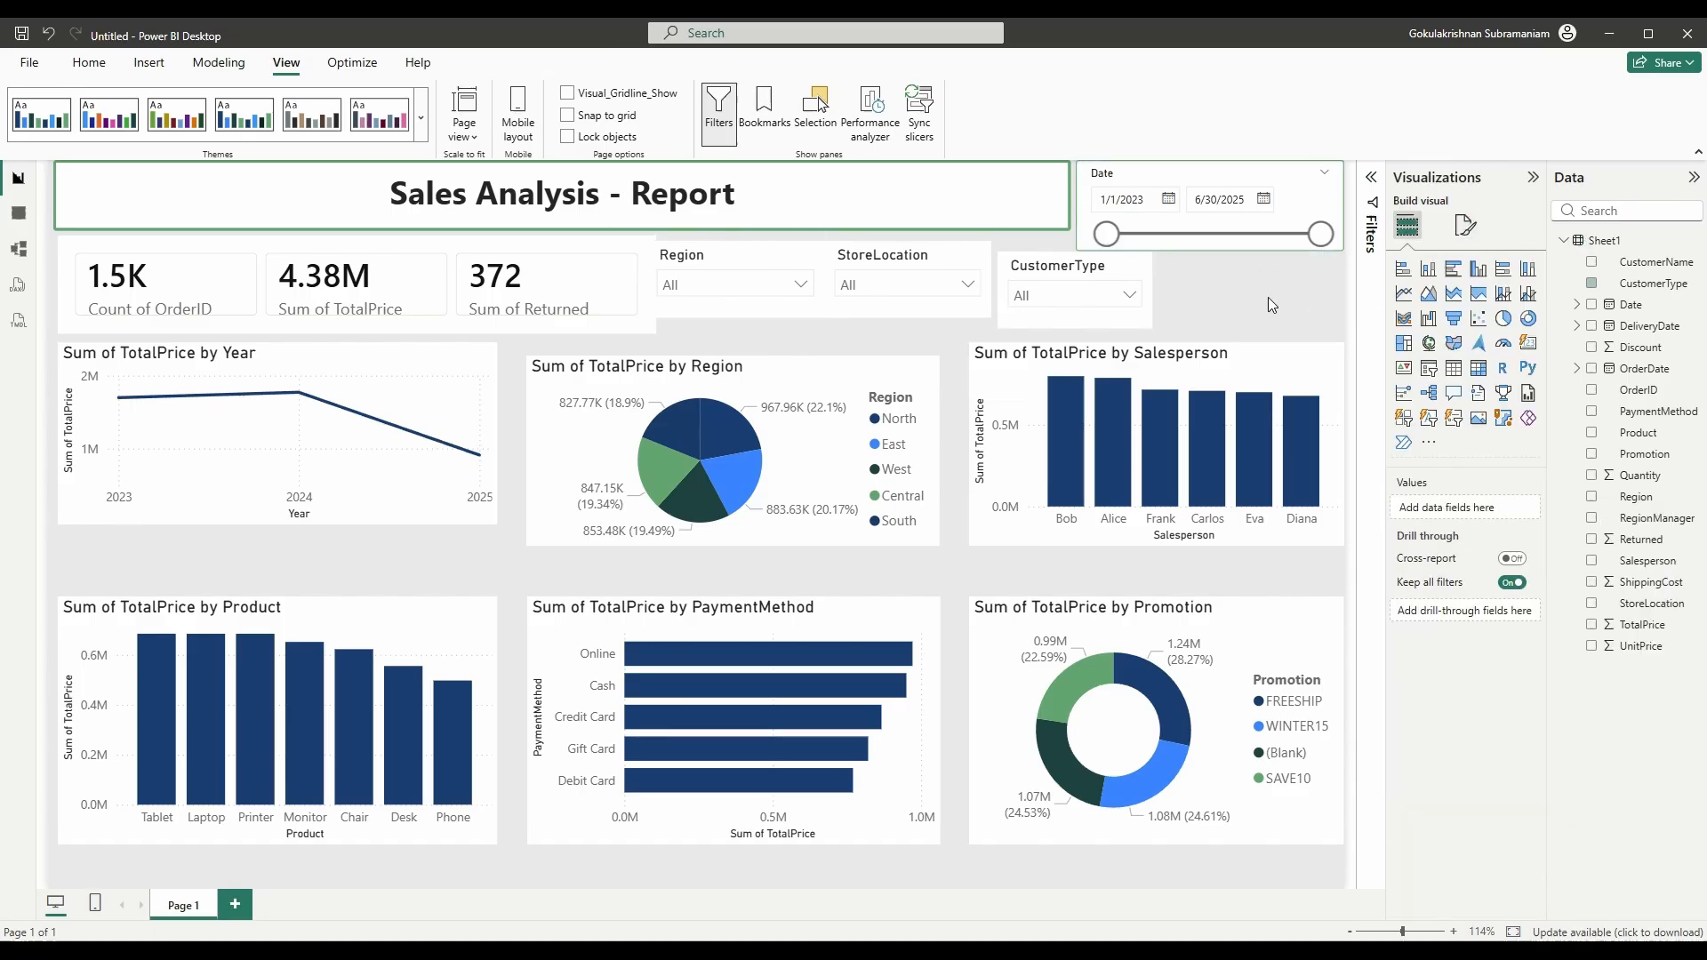
left_click(270, 254)
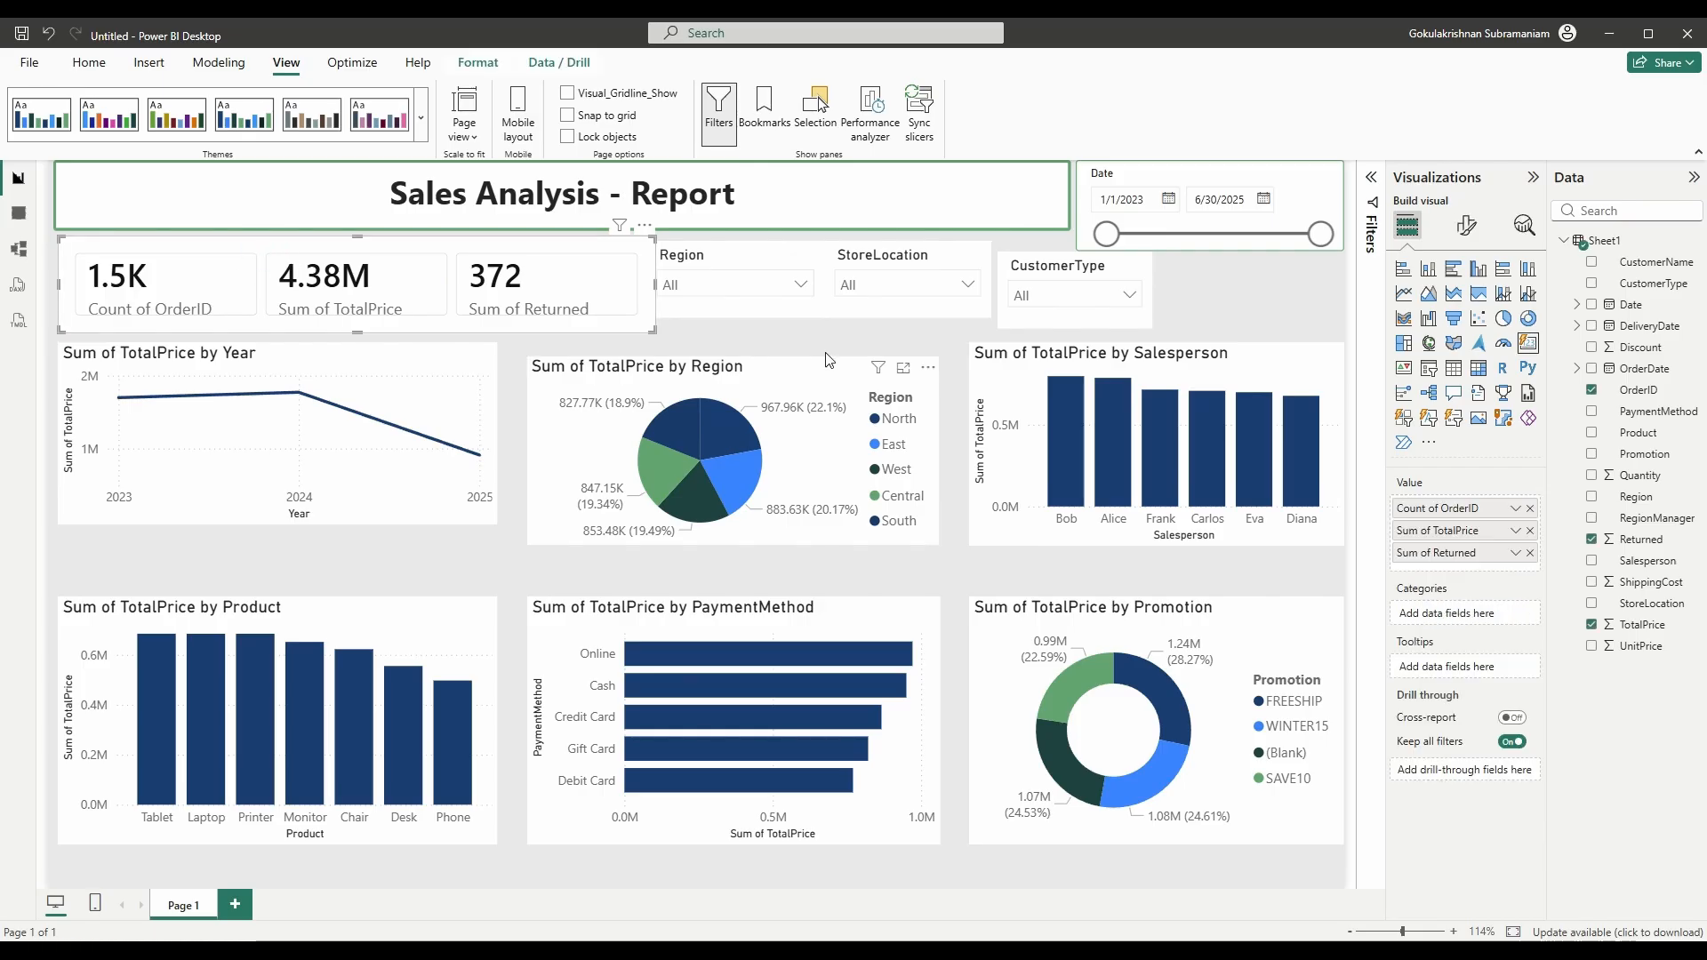
left_click_drag(654, 330, 620, 341)
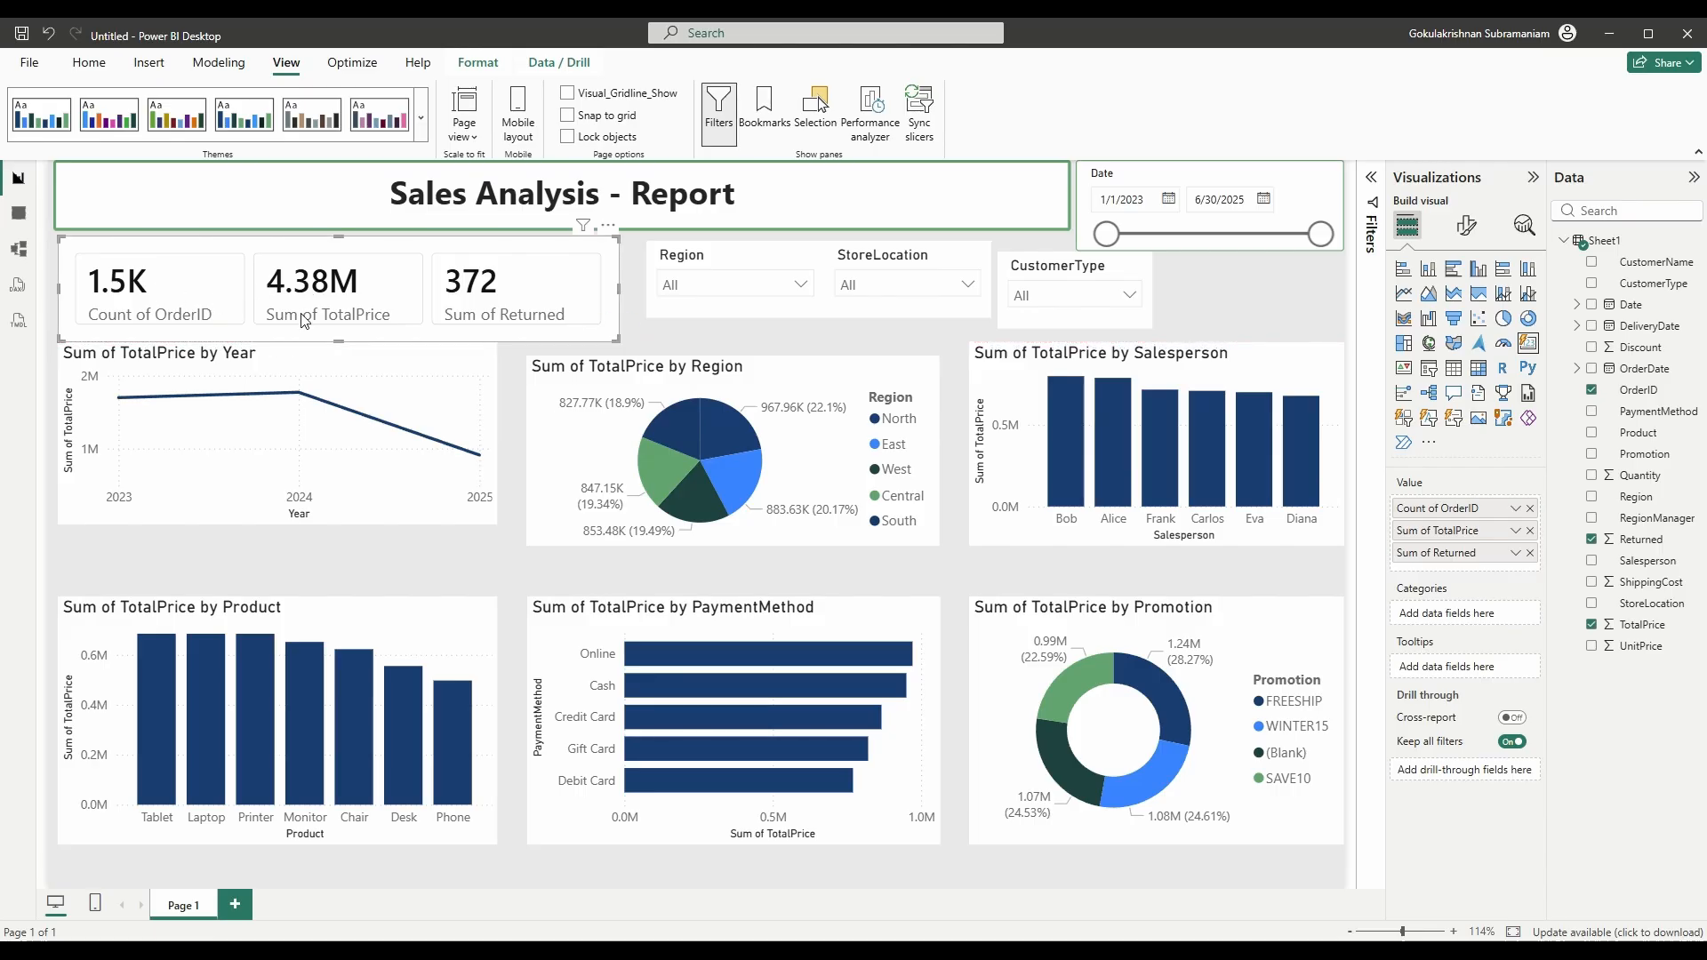
left_click(235, 252)
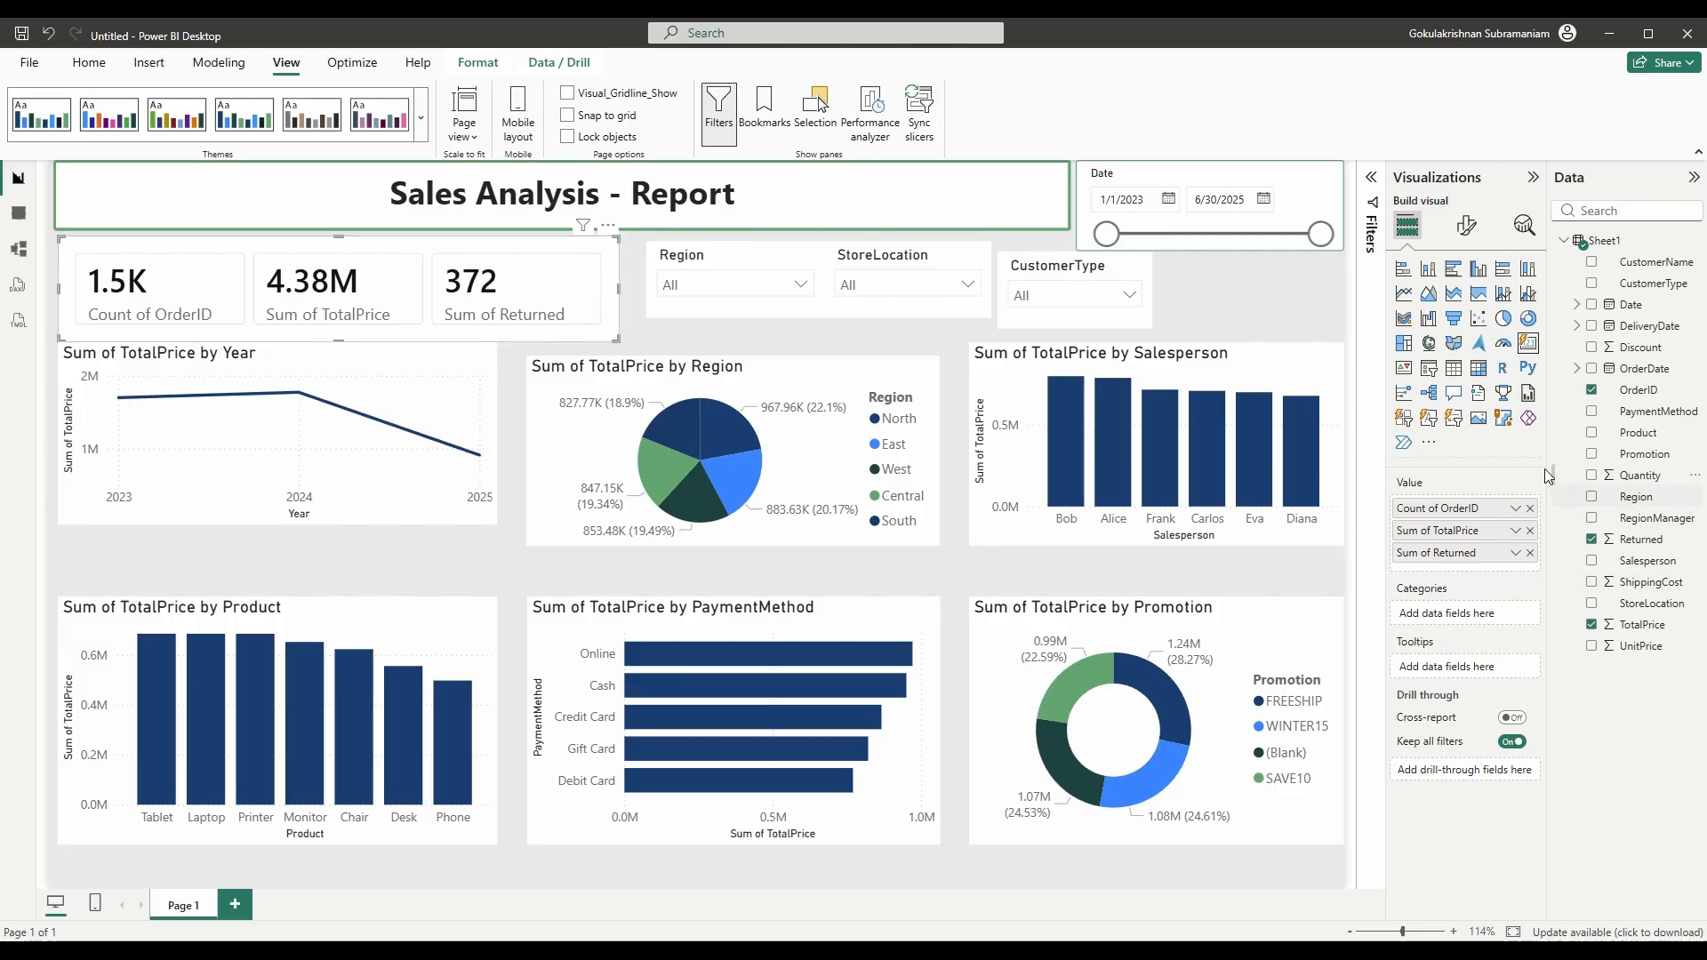
- Rename the card values to Total Orders, Sales Amount and Returned Orders
double_click(1433, 507)
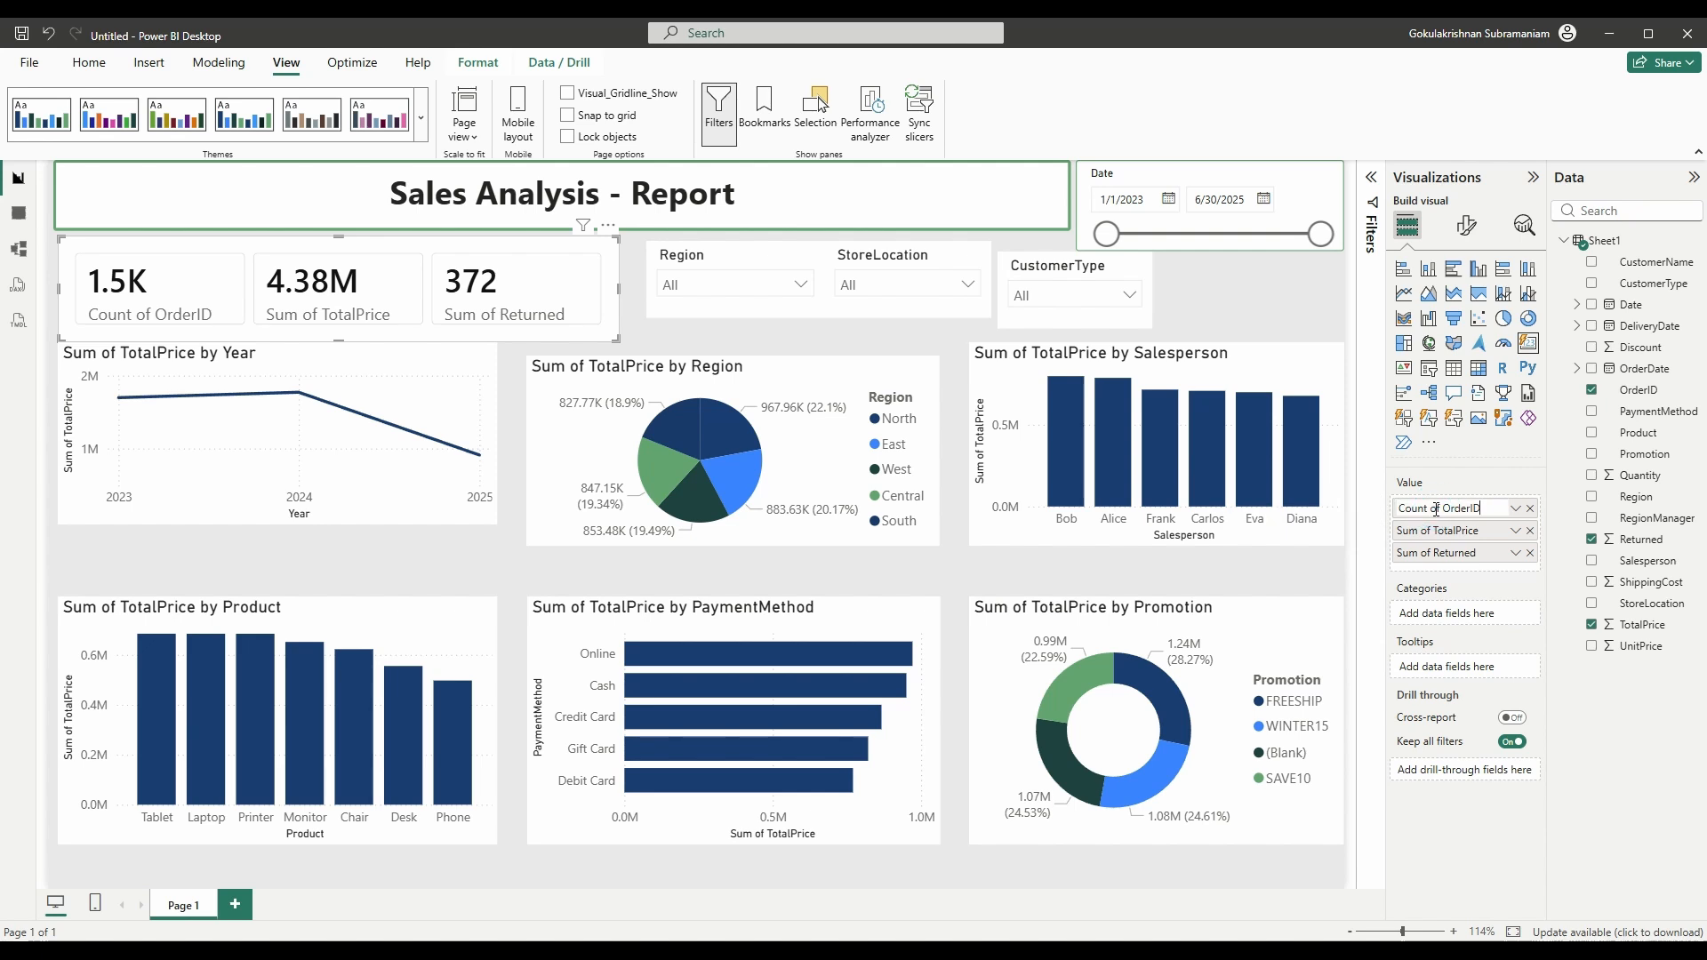
key("ctrl+a")
type("Total ")
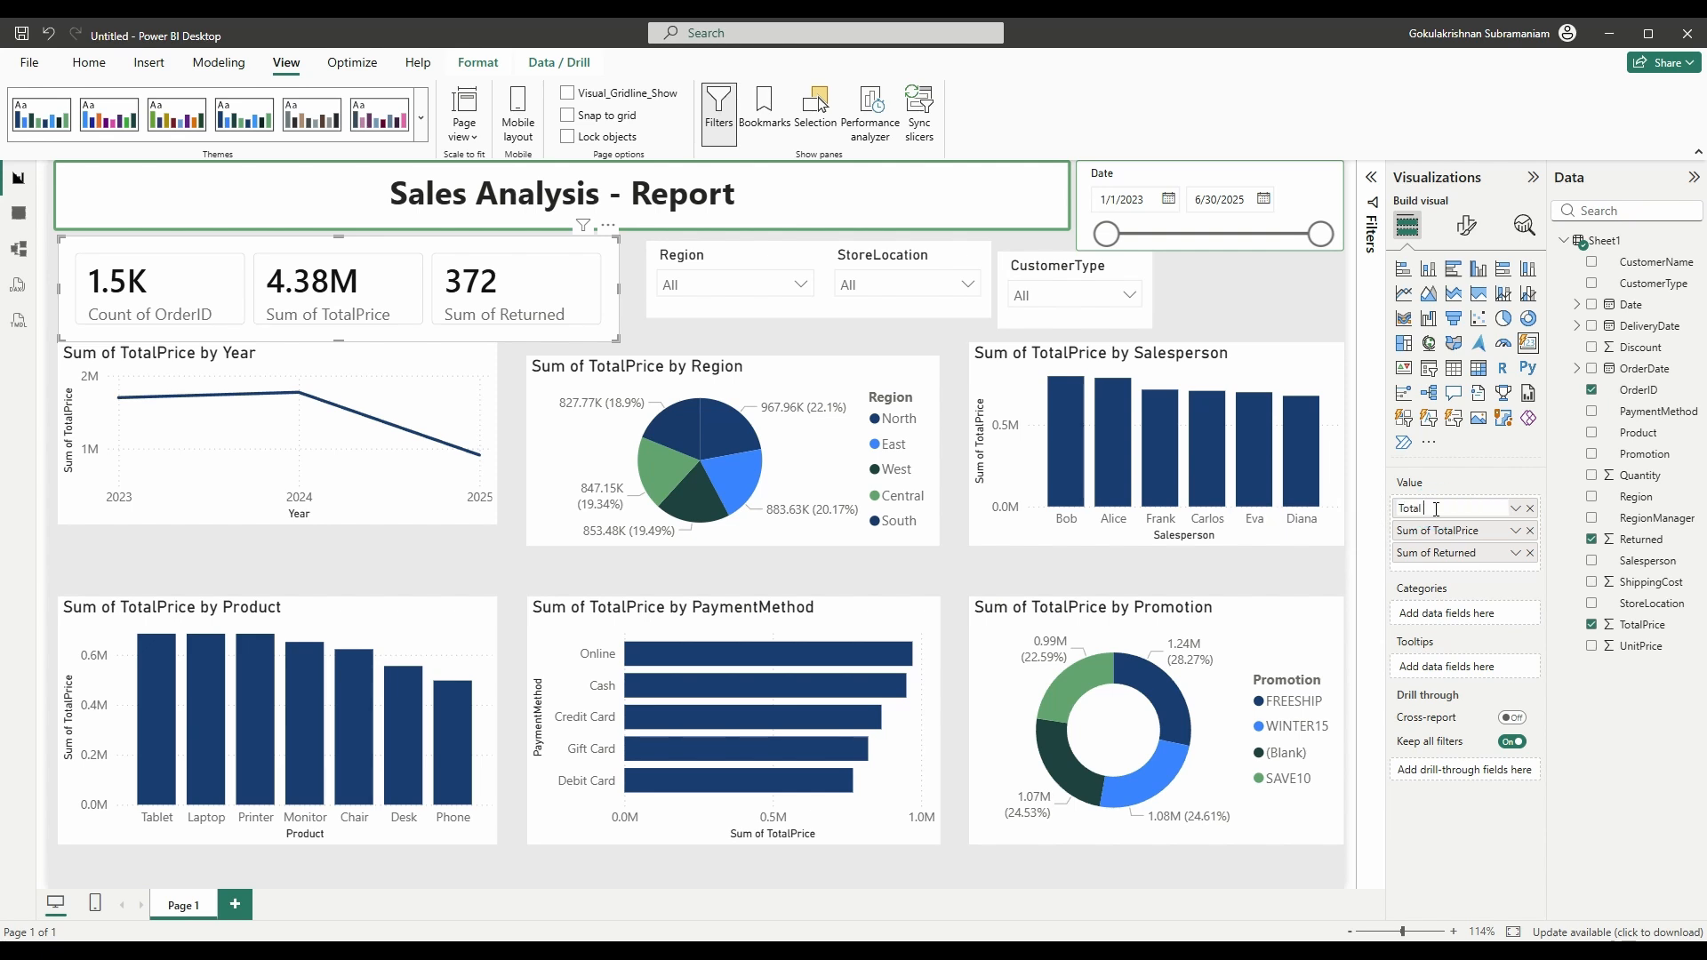
type("Orders")
key("Return")
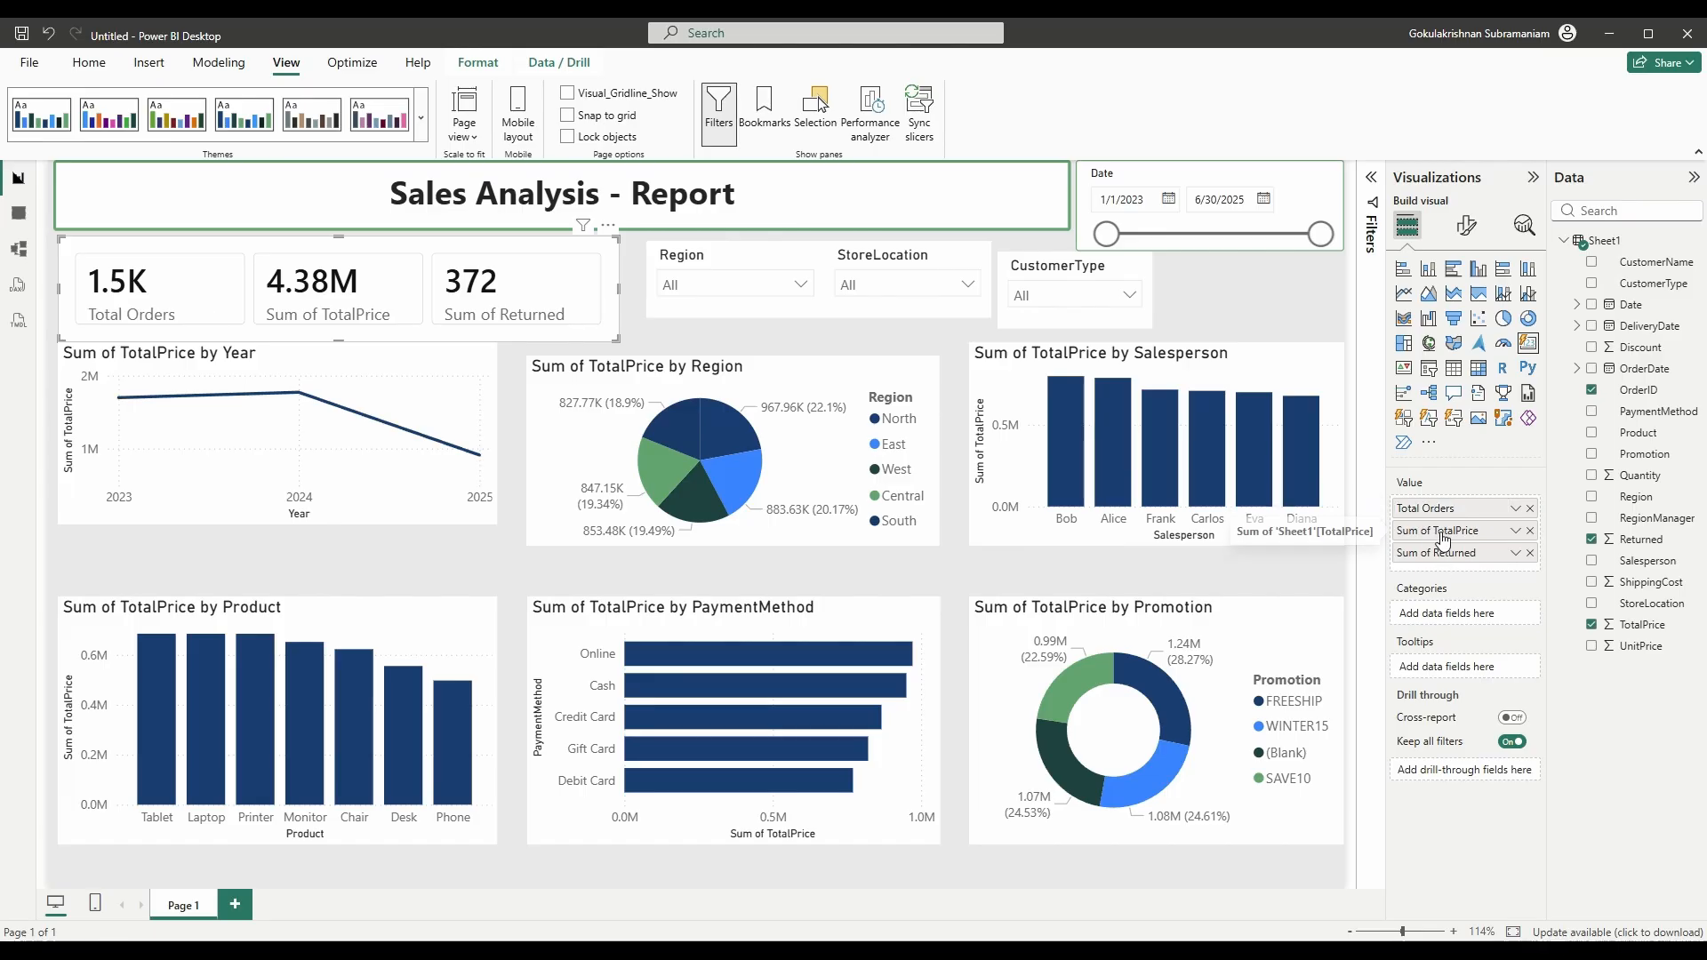
double_click(1443, 531)
type("Sales Amount")
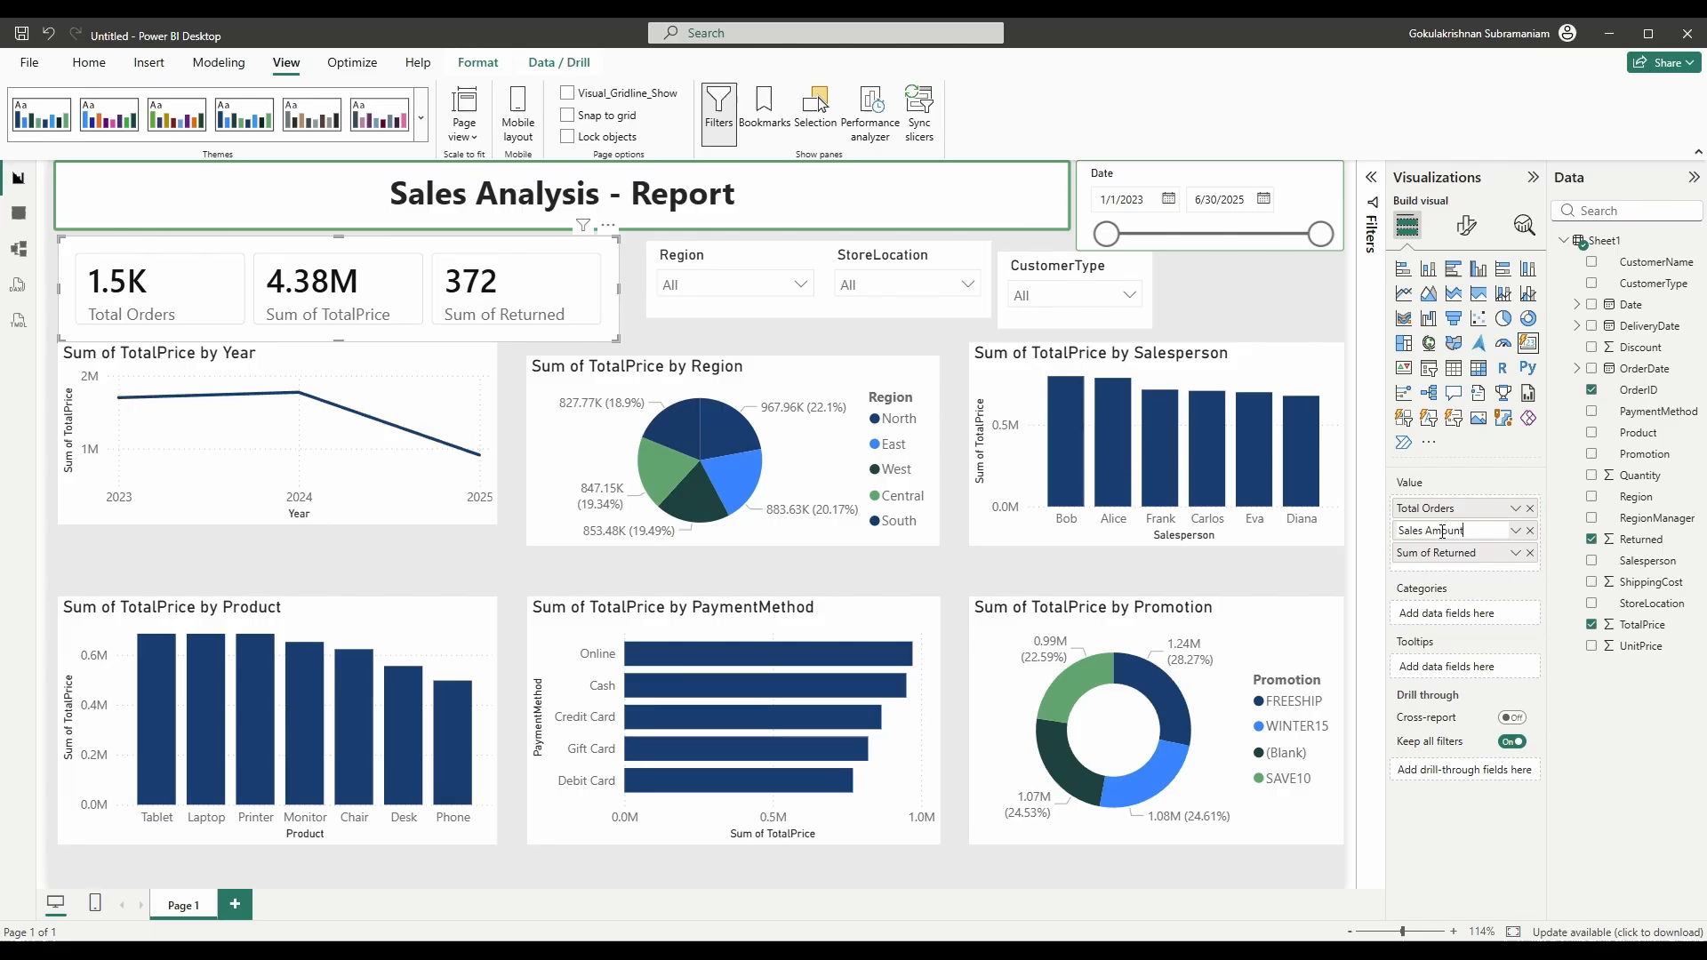
key("Return")
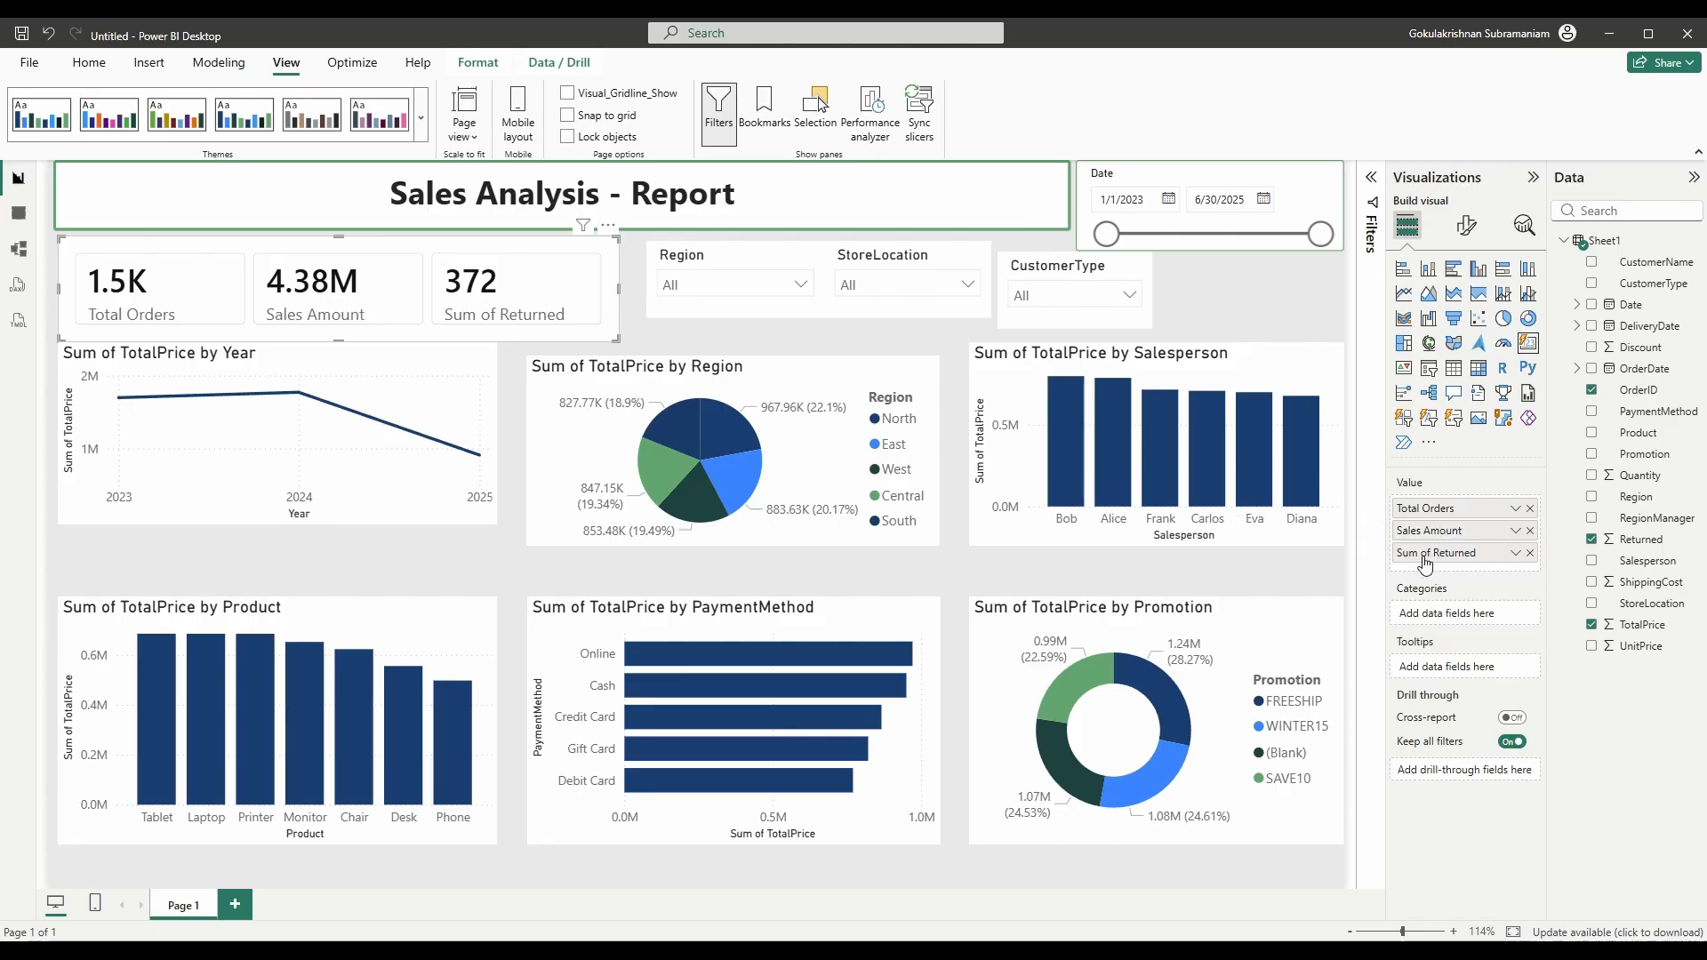
double_click(1435, 552)
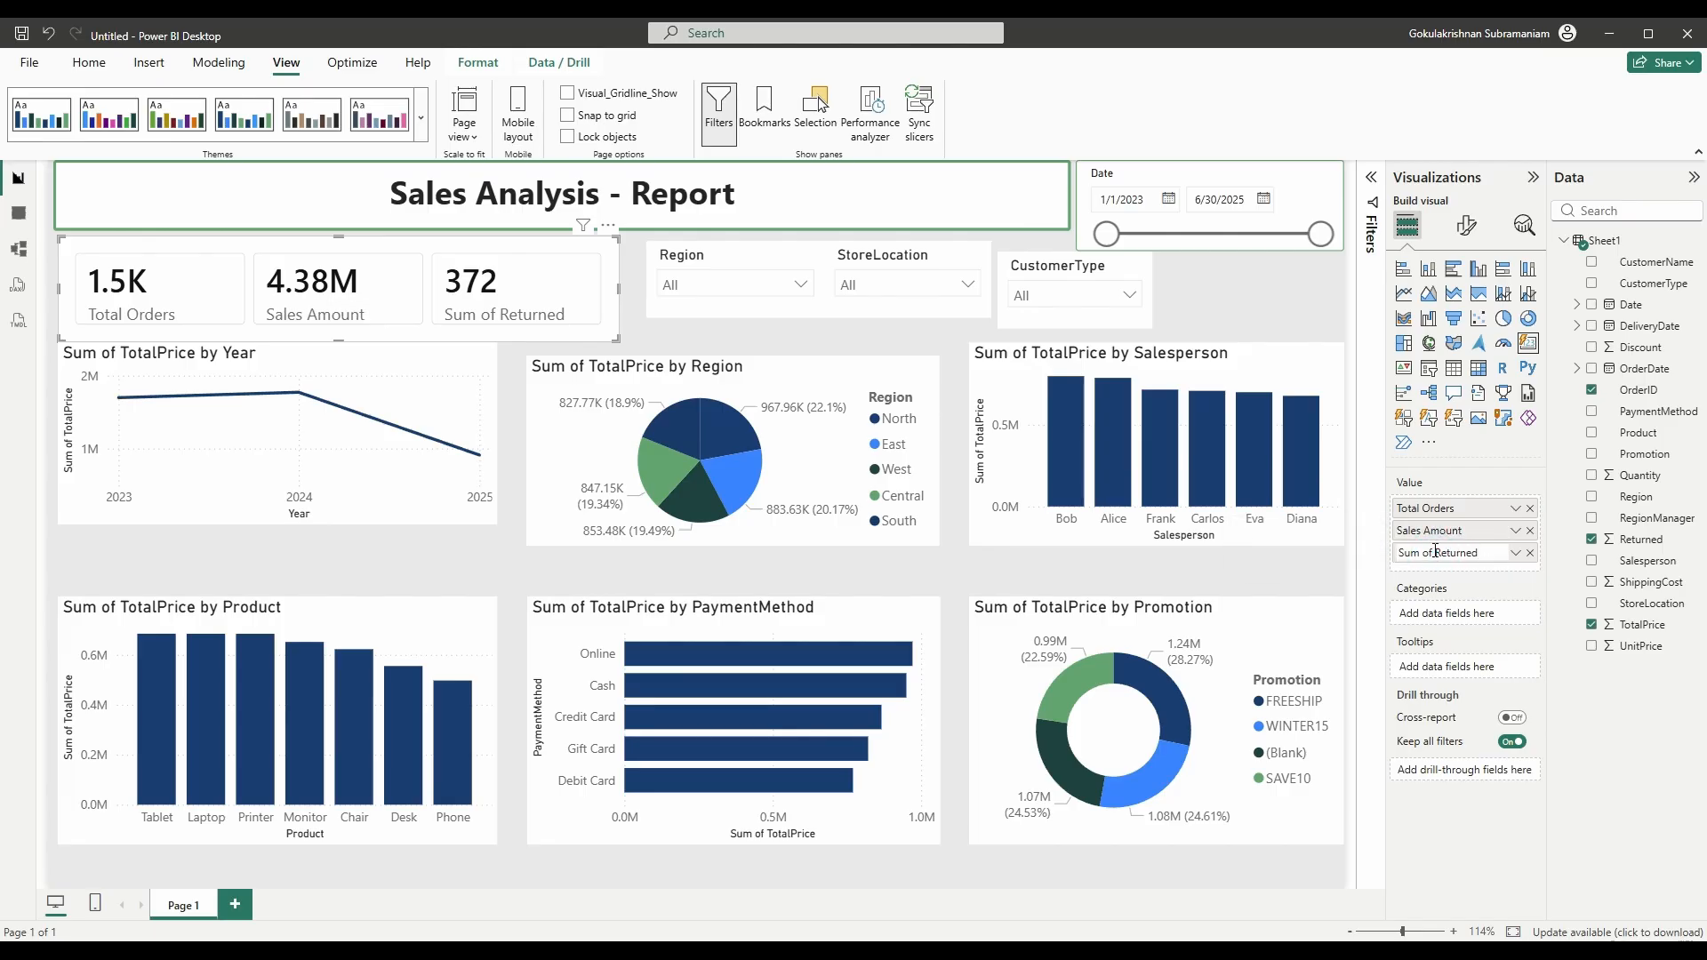
type("Re")
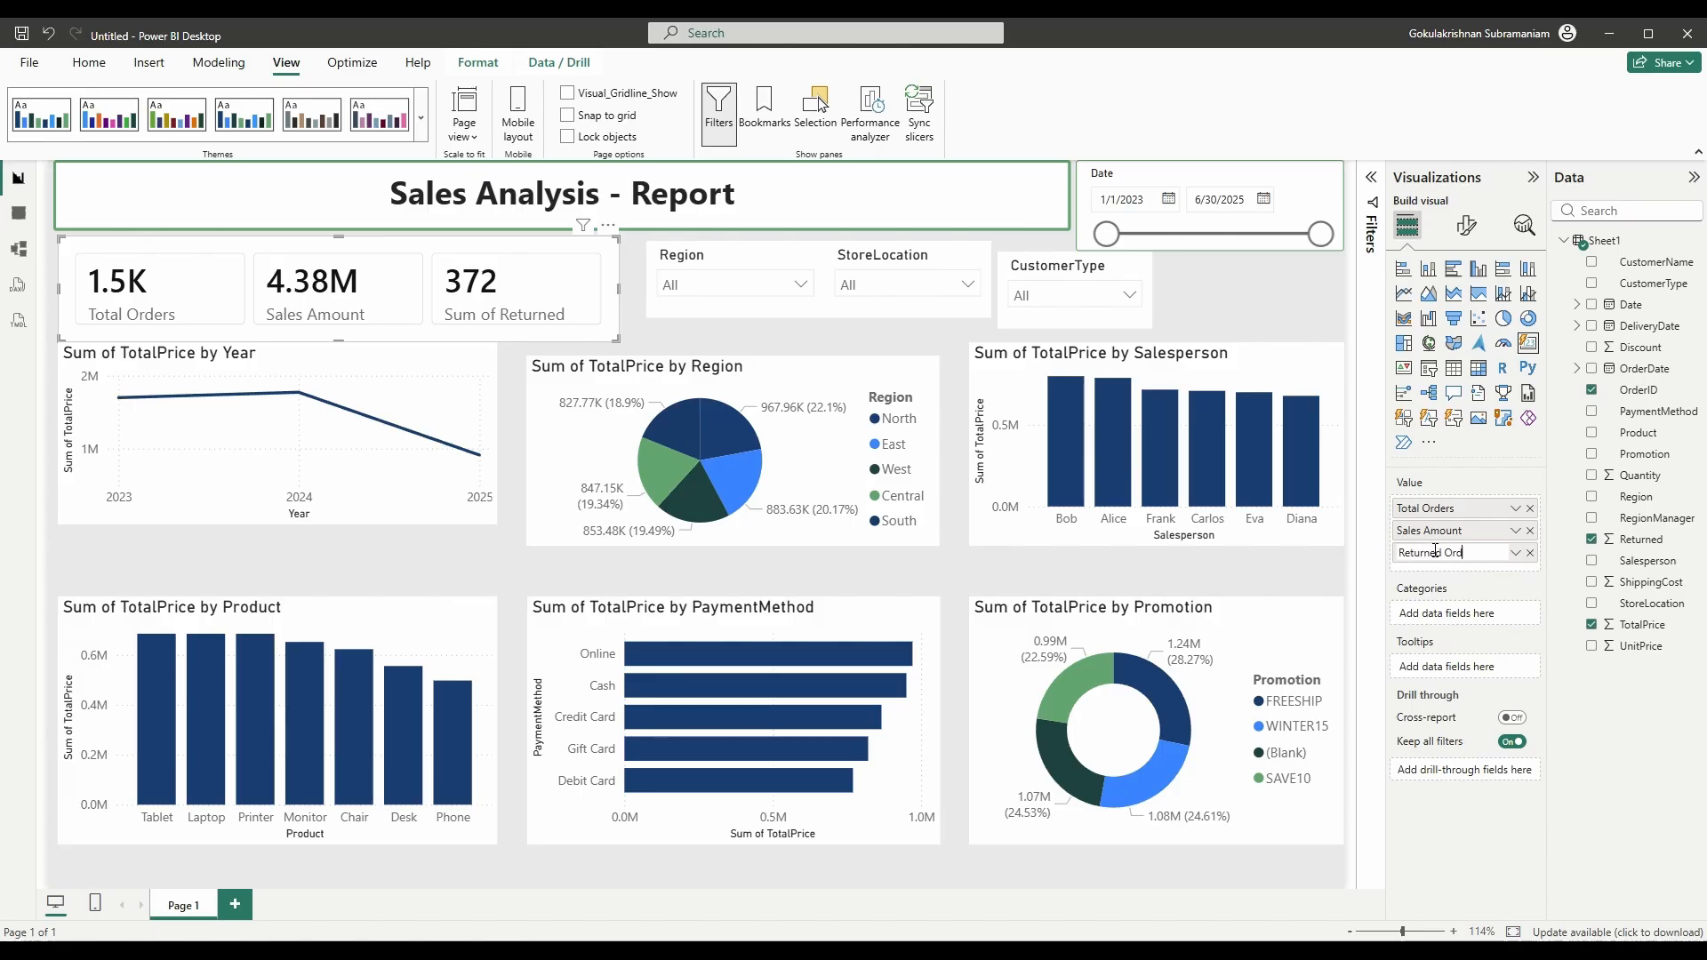
key("Return")
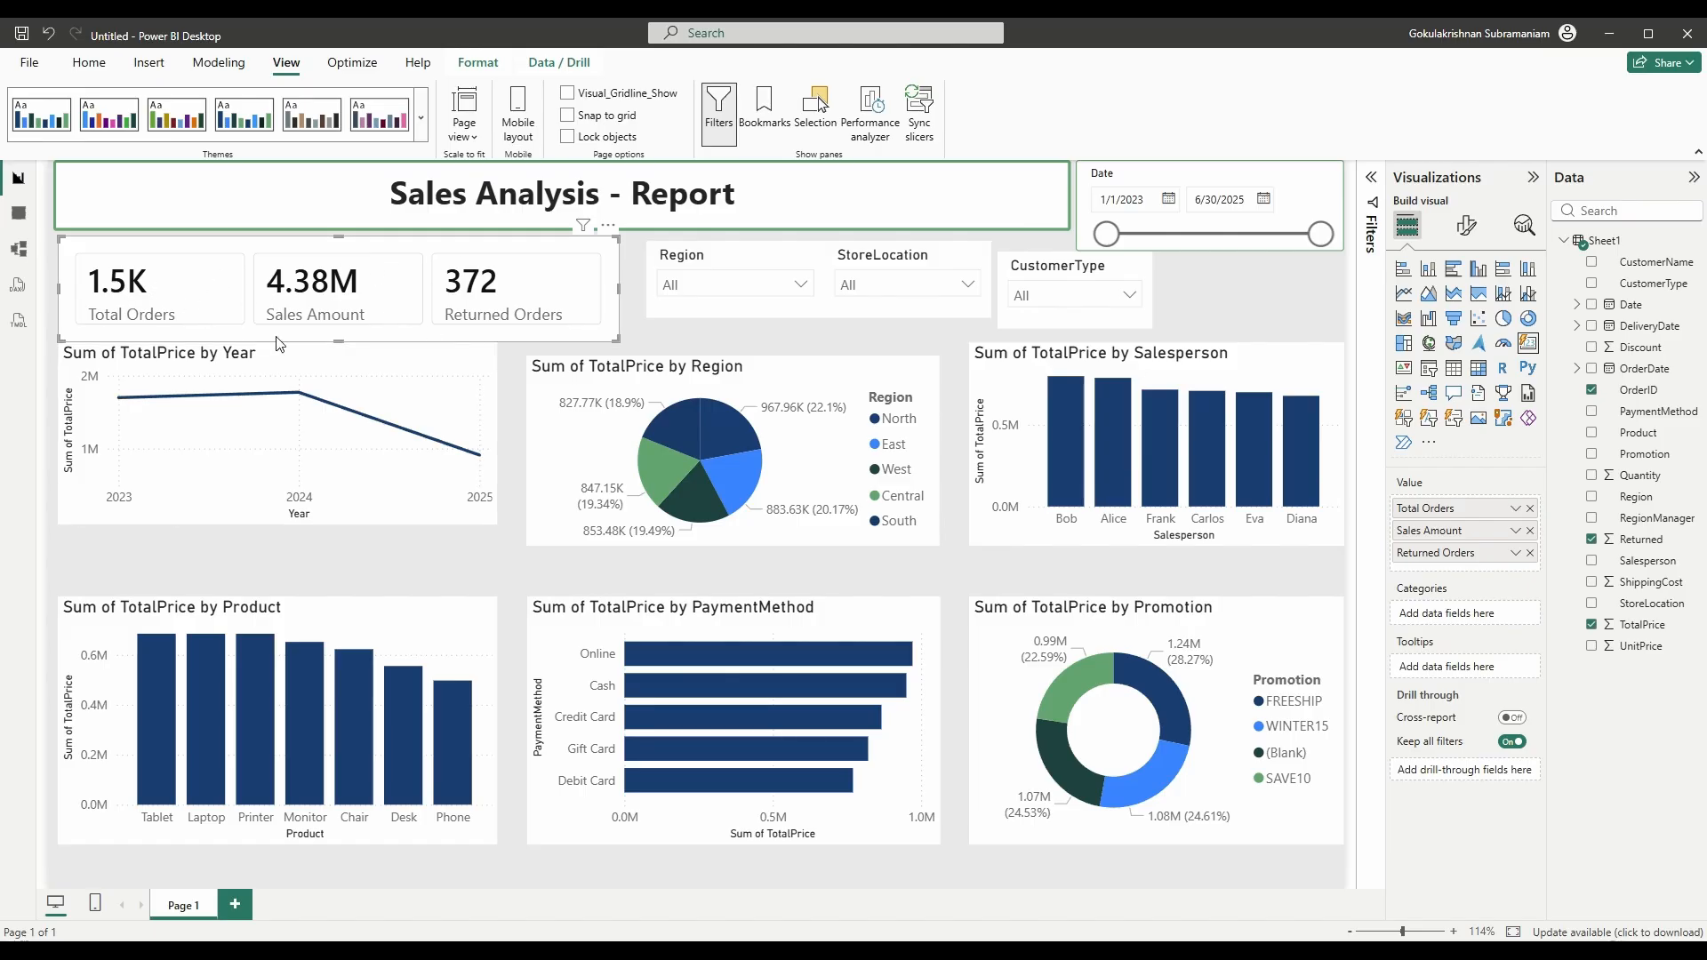
- Set the Total Orders callout value font size to 15
left_click(1466, 229)
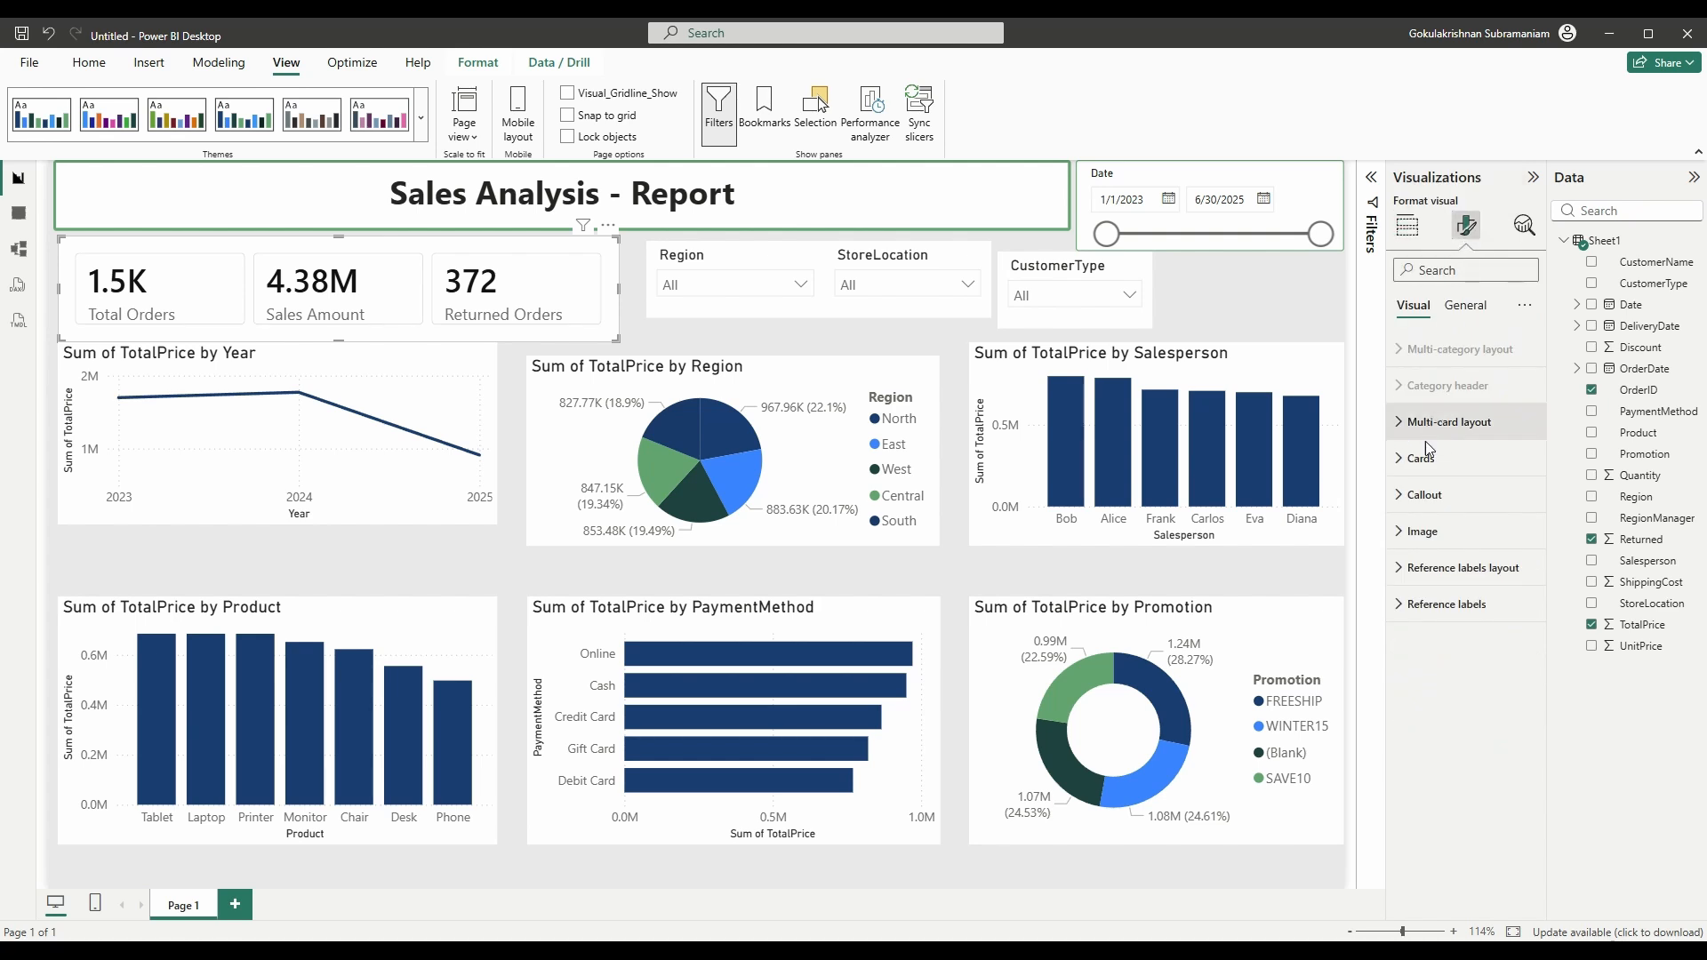
left_click(1402, 498)
left_click(1447, 586)
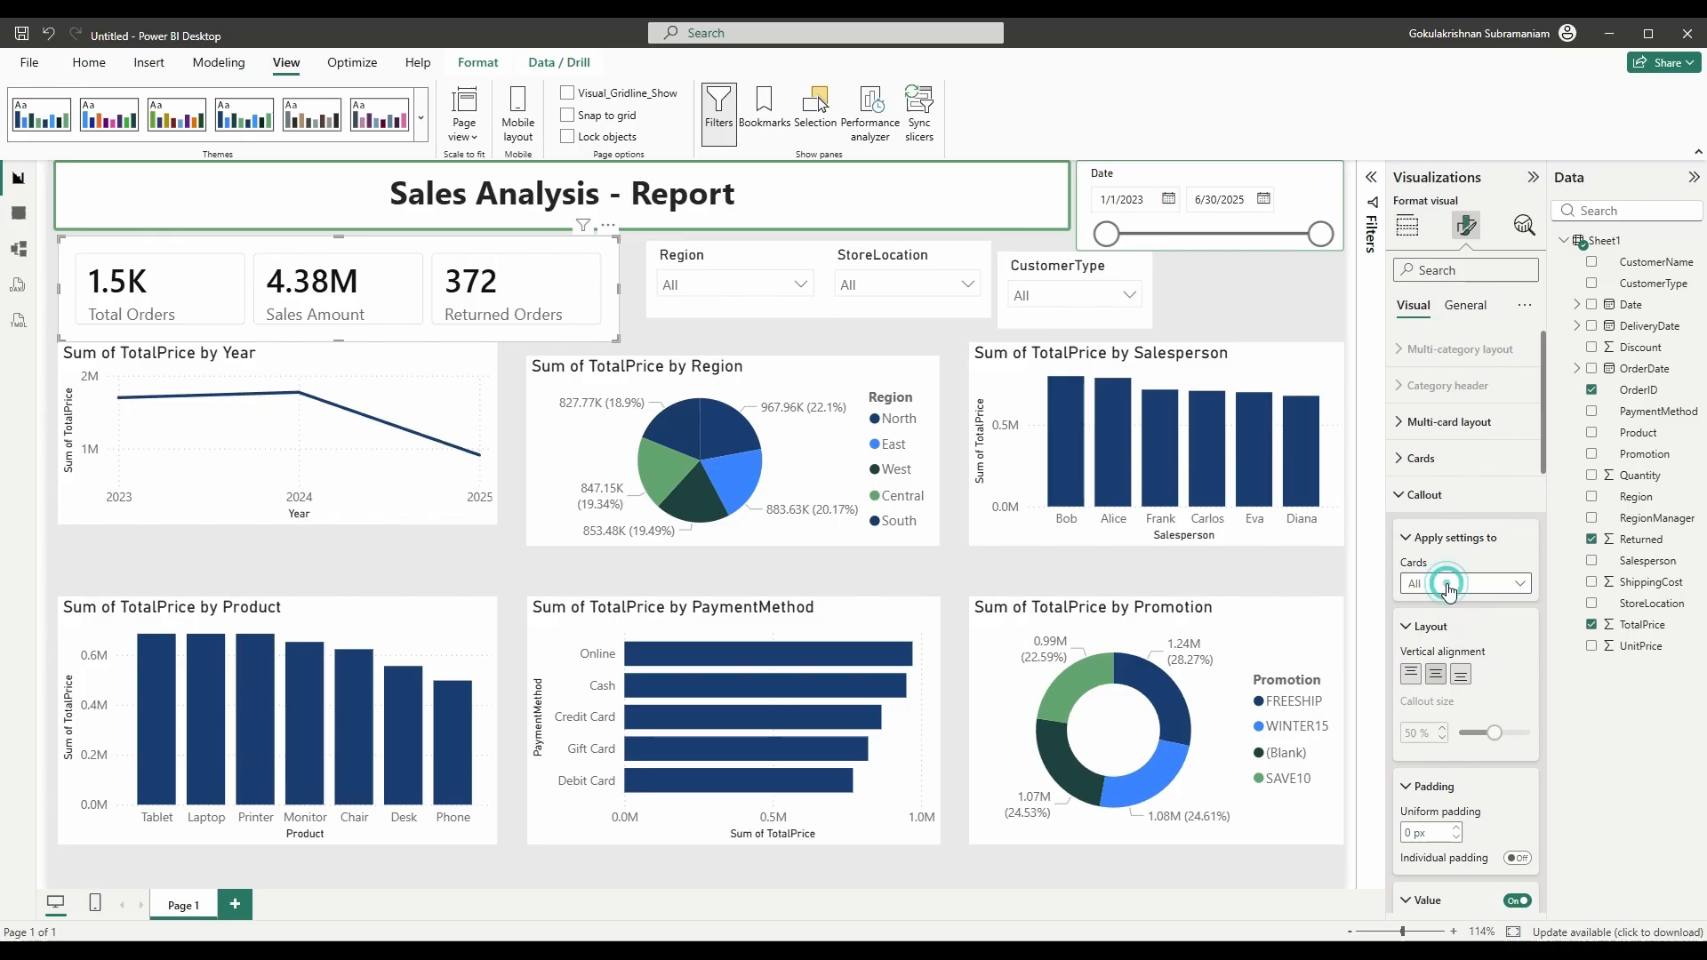
left_click(1442, 624)
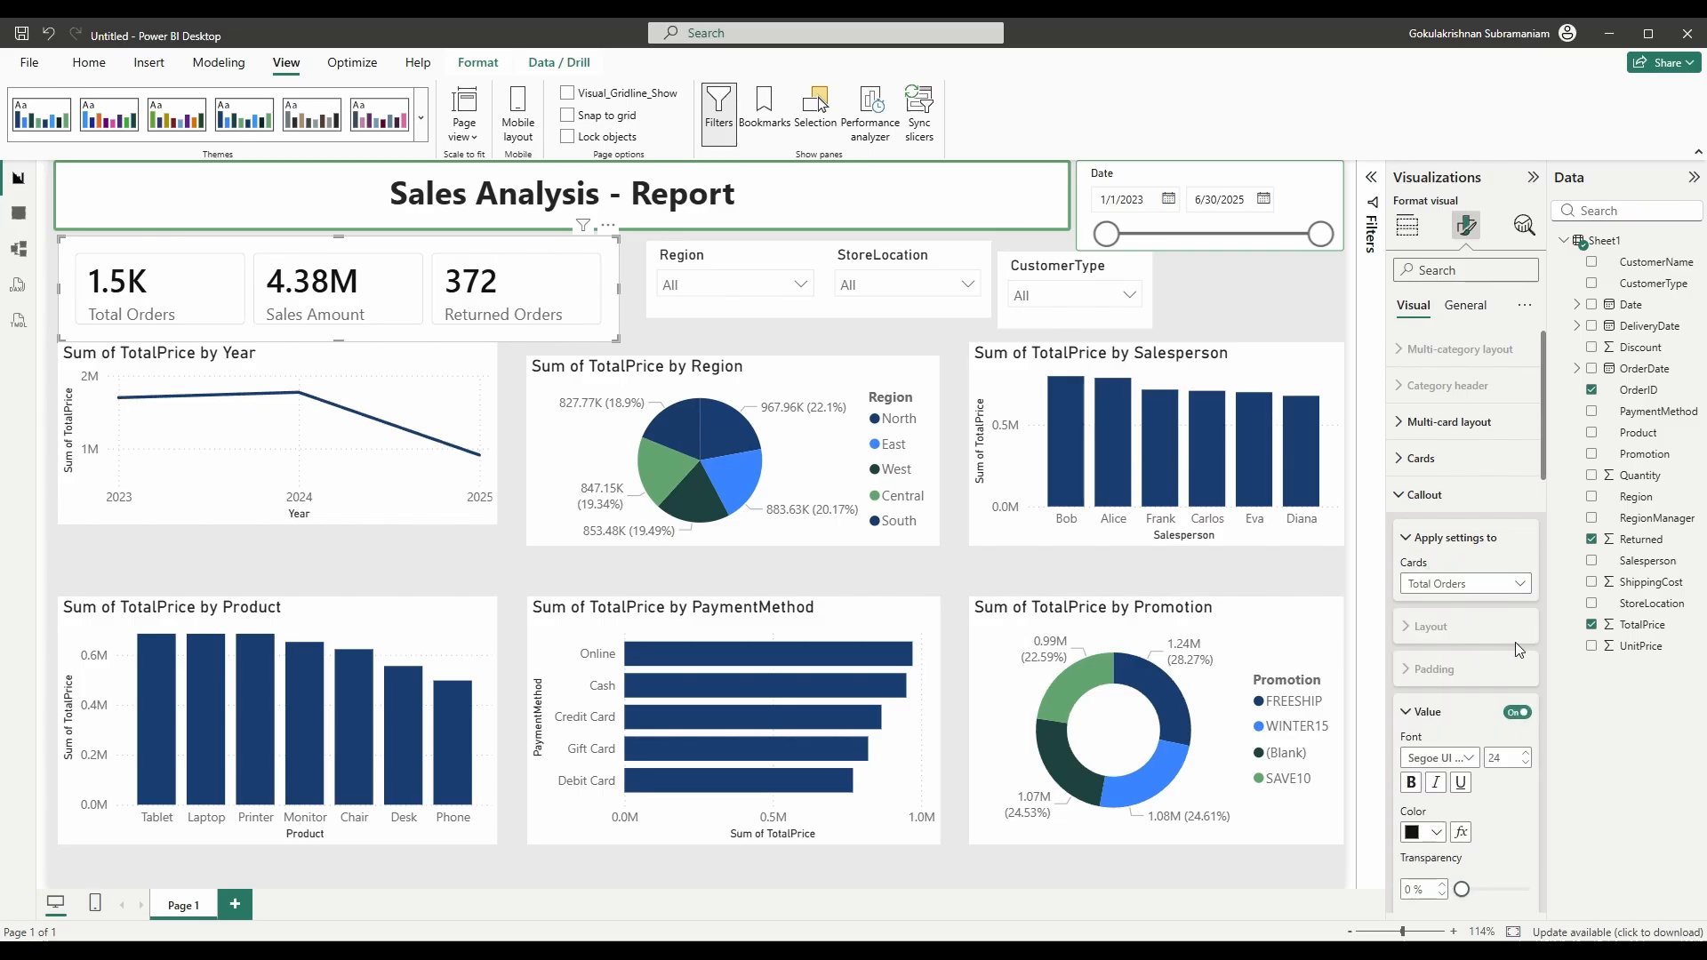
scroll(1517, 644, "down", 2)
left_click(1523, 580)
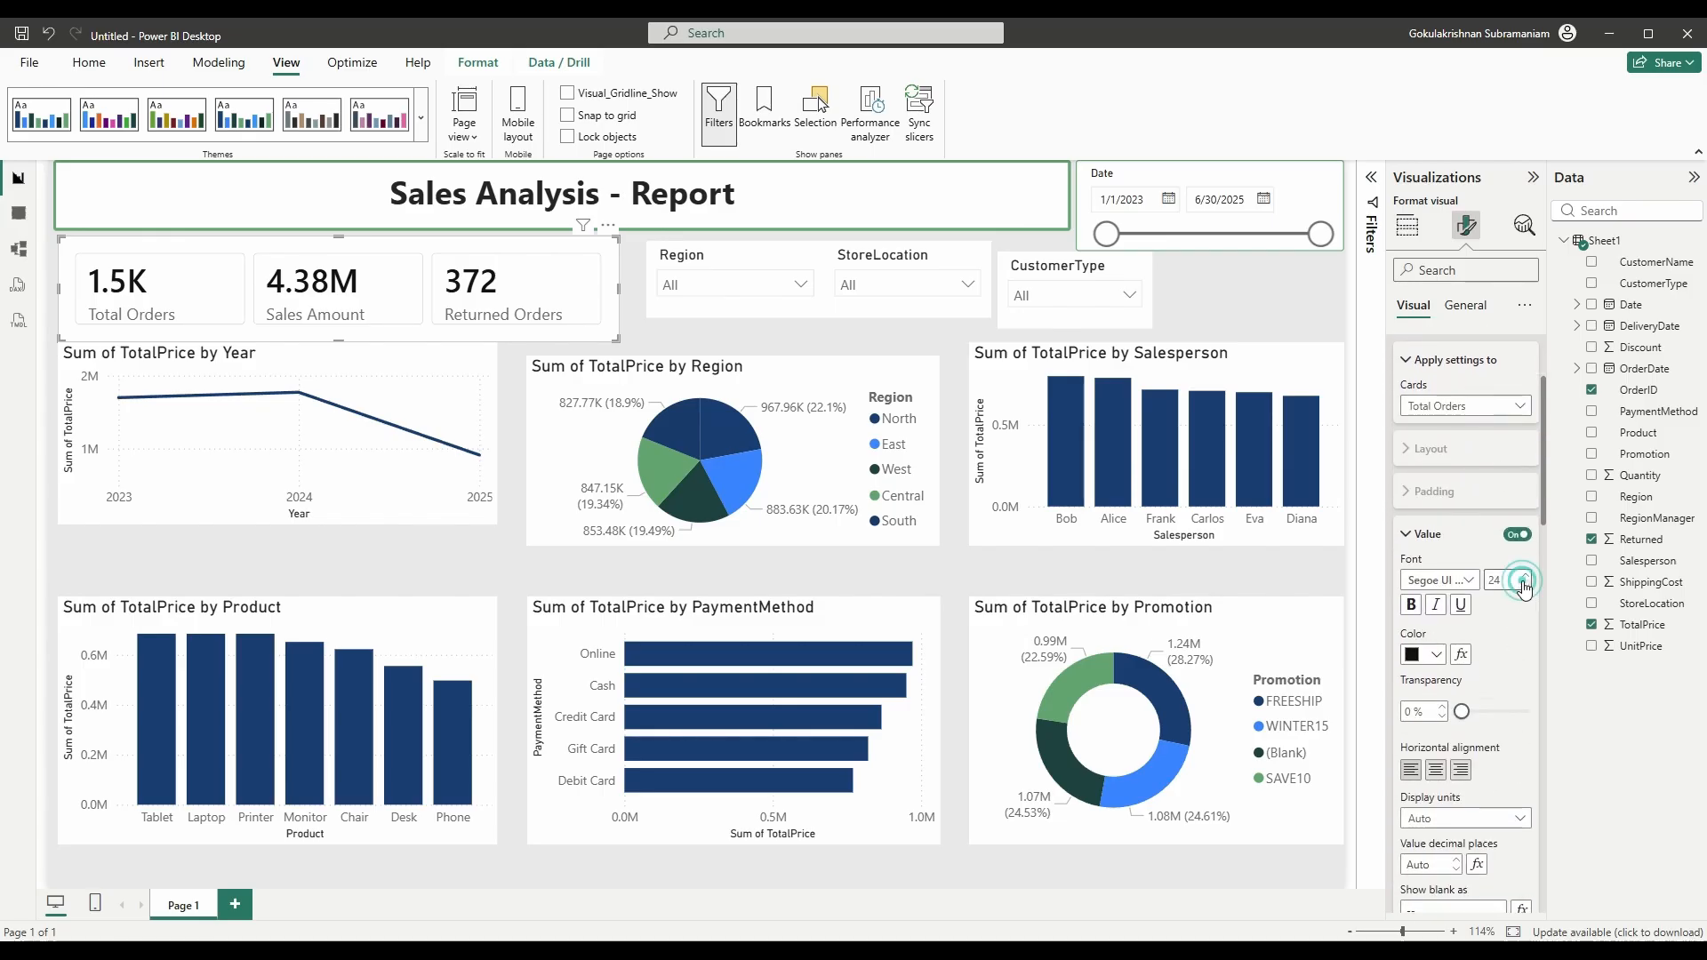
left_click(1523, 583)
left_click(1523, 582)
left_click(1523, 582)
left_click(1523, 582)
left_click(1523, 583)
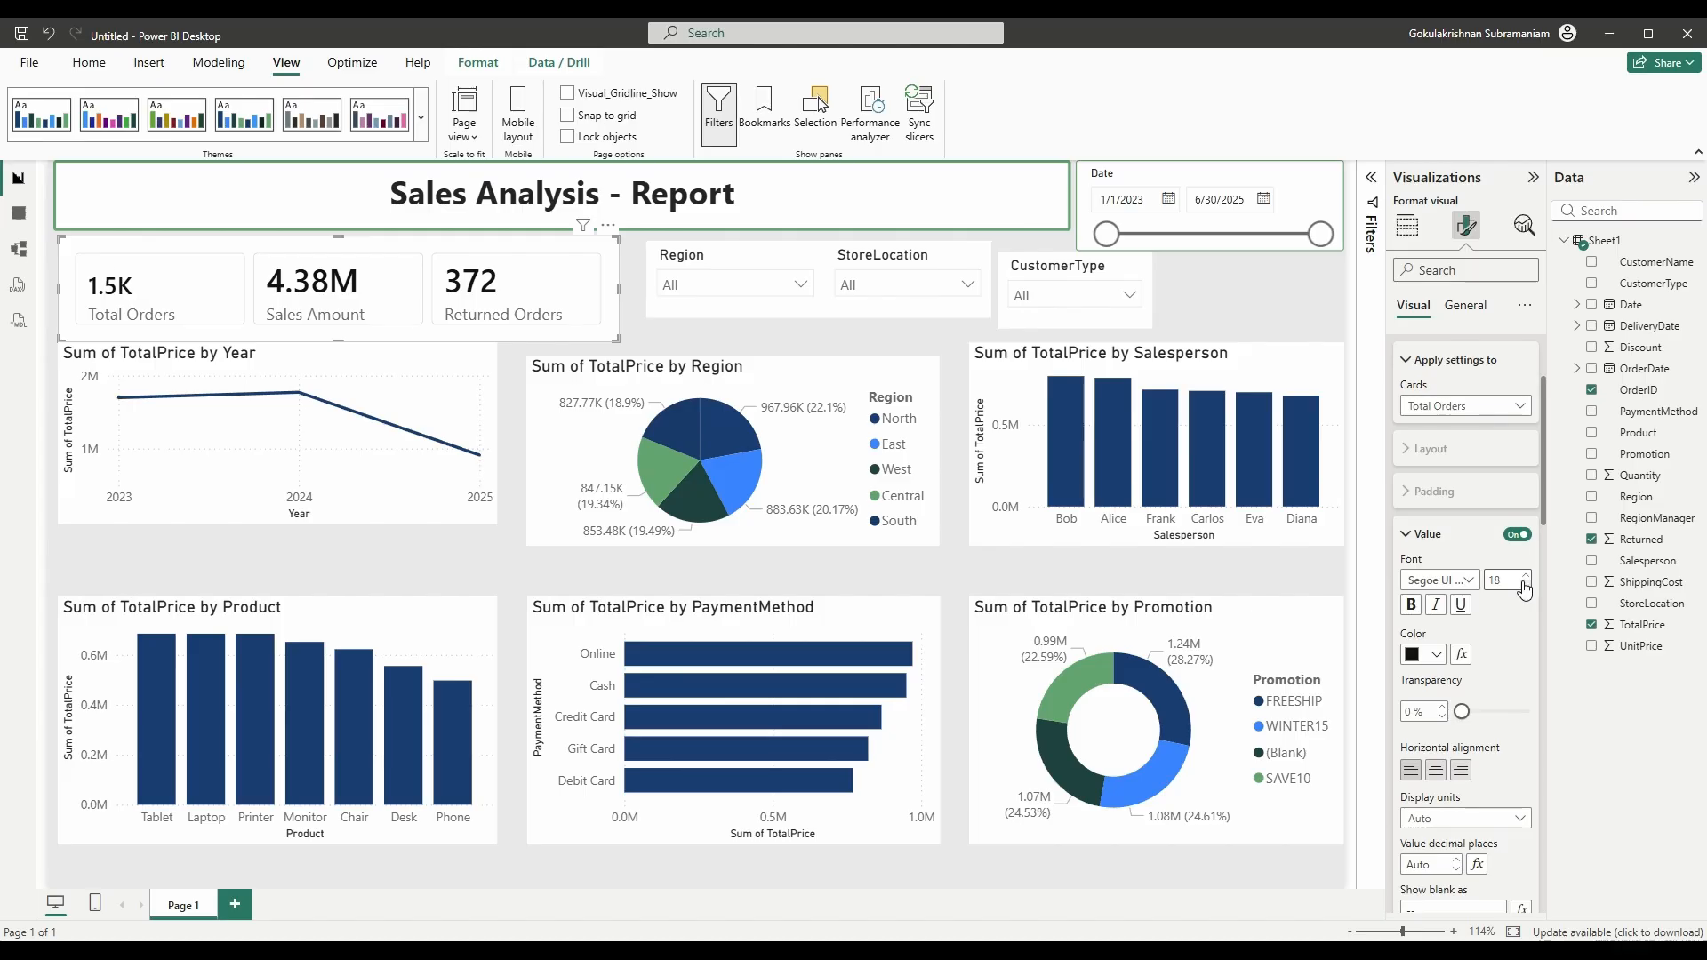
left_click(1524, 586)
left_click(1524, 586)
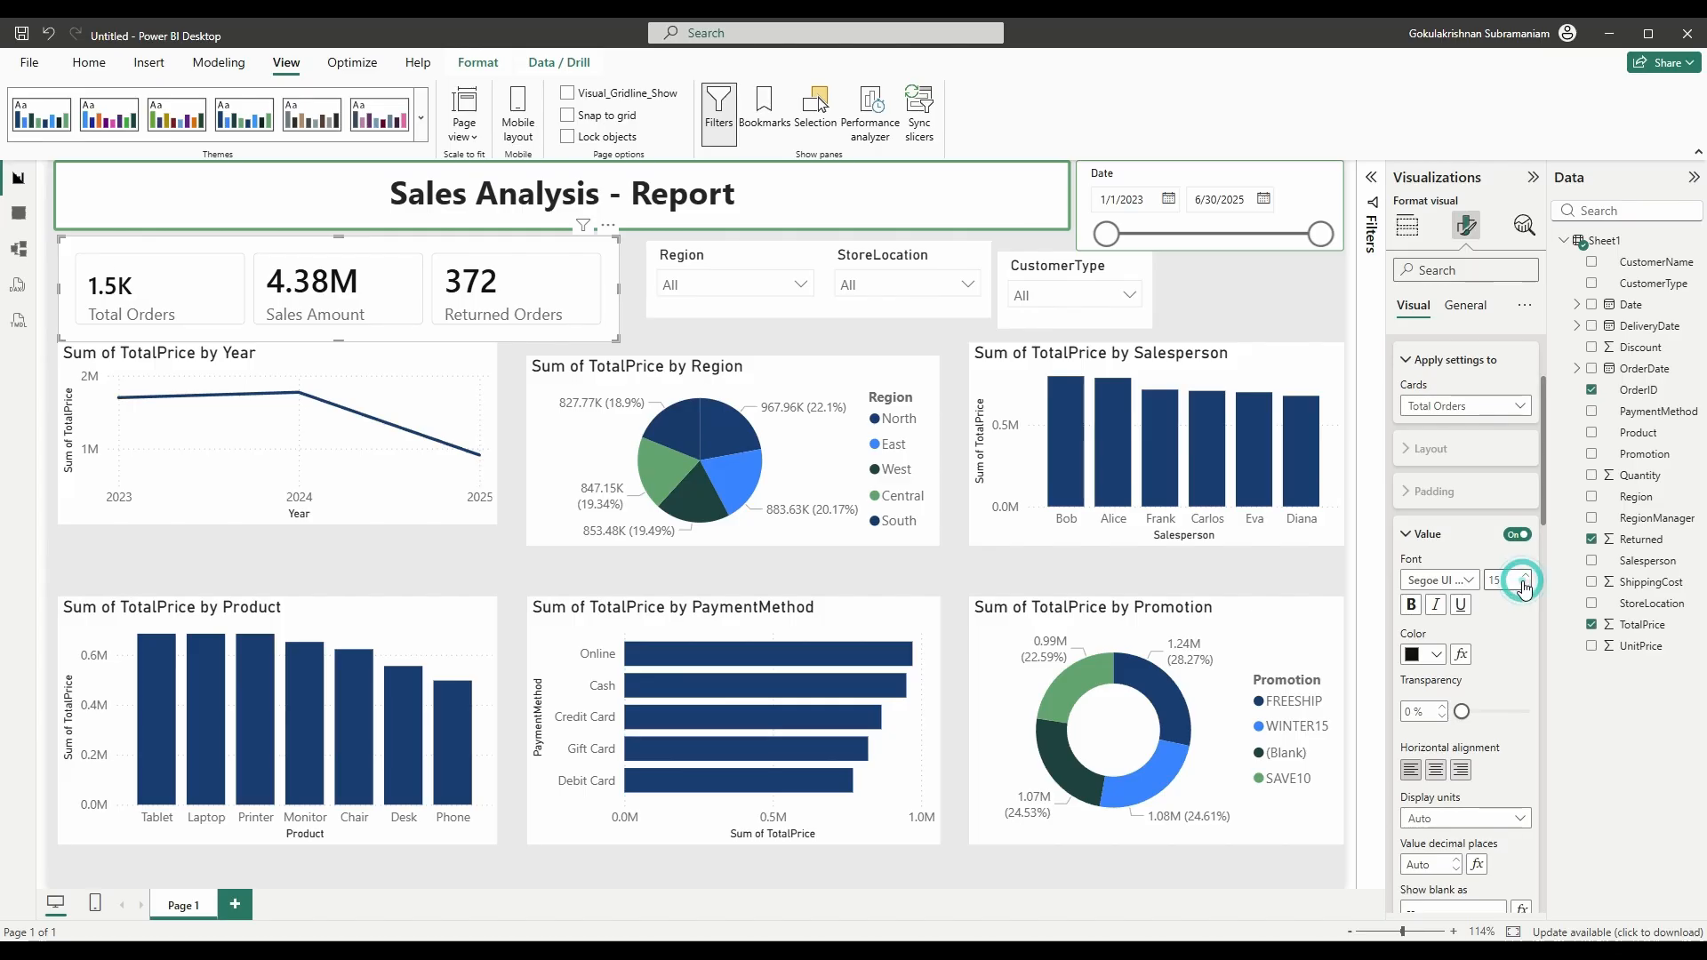
left_click(1524, 586)
left_click(1523, 586)
left_click(1524, 586)
left_click(1524, 586)
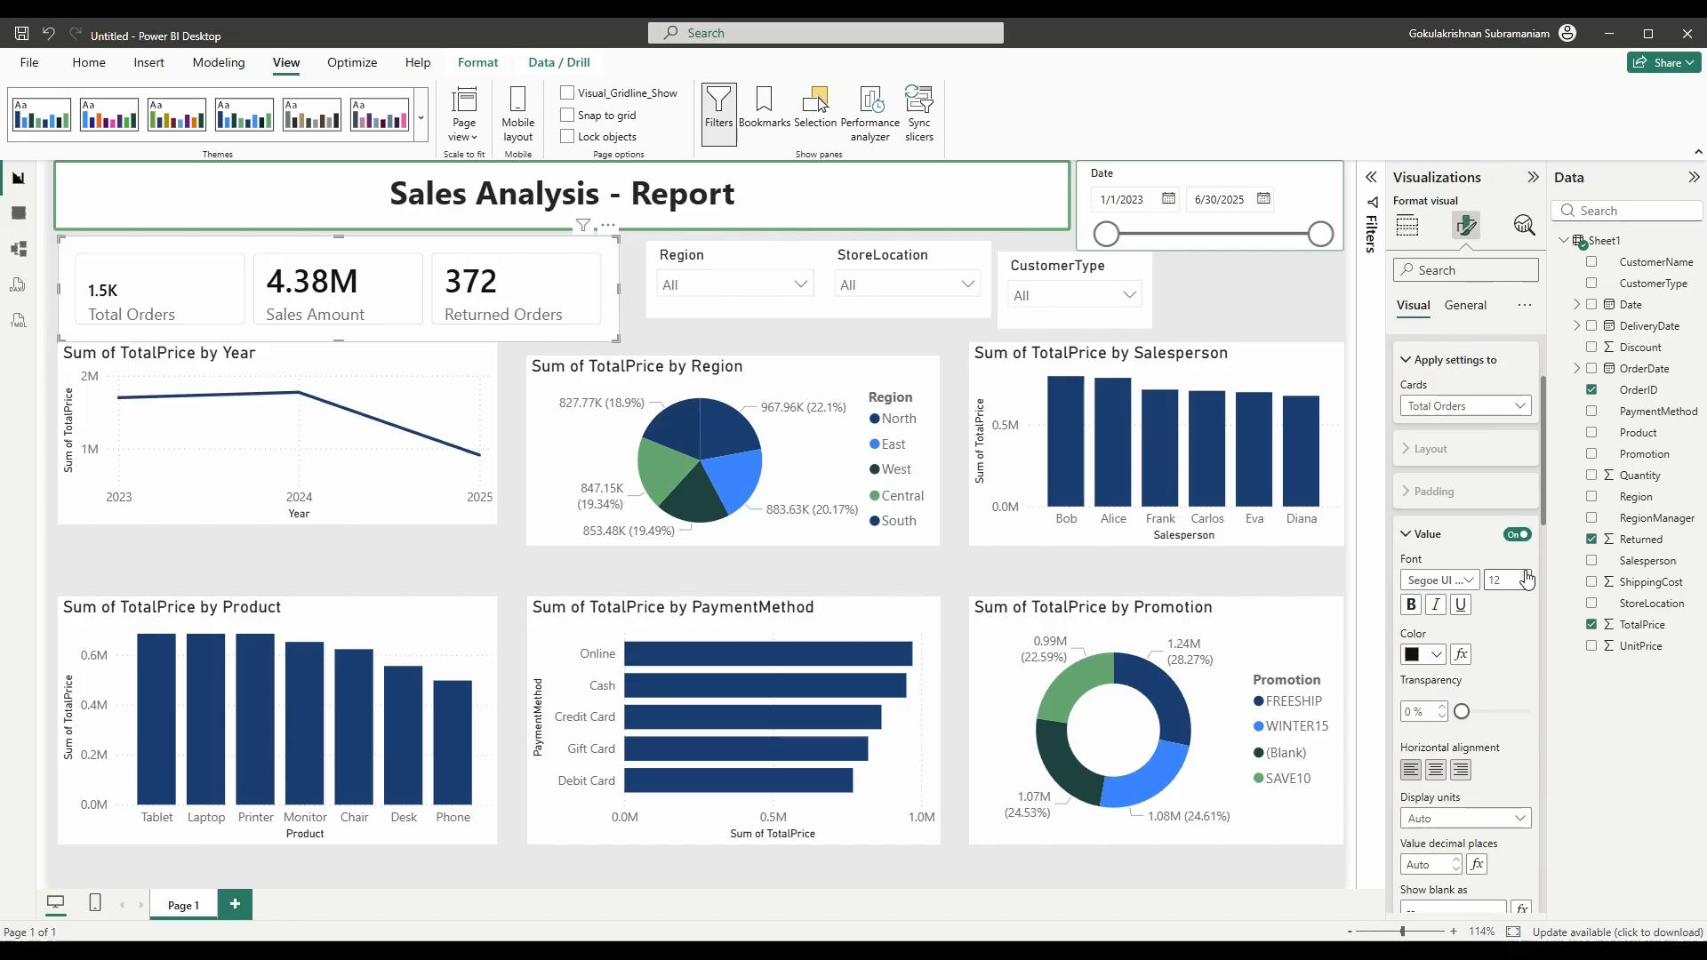
left_click(1526, 579)
left_click(1526, 579)
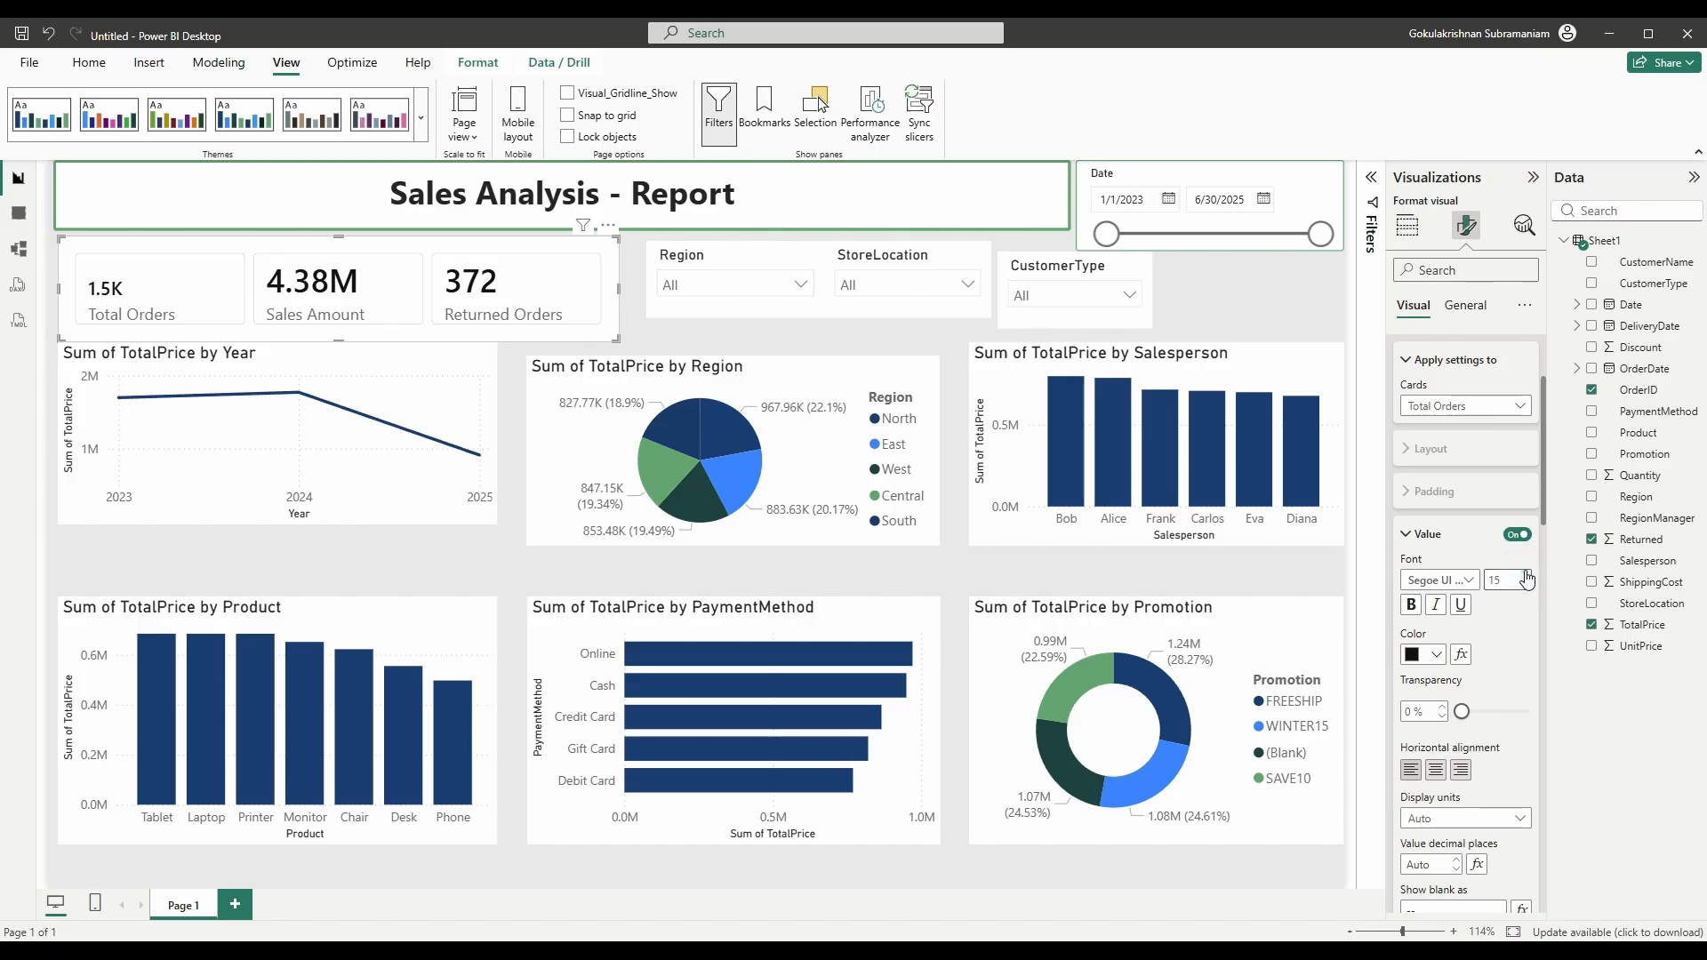
left_click(1526, 579)
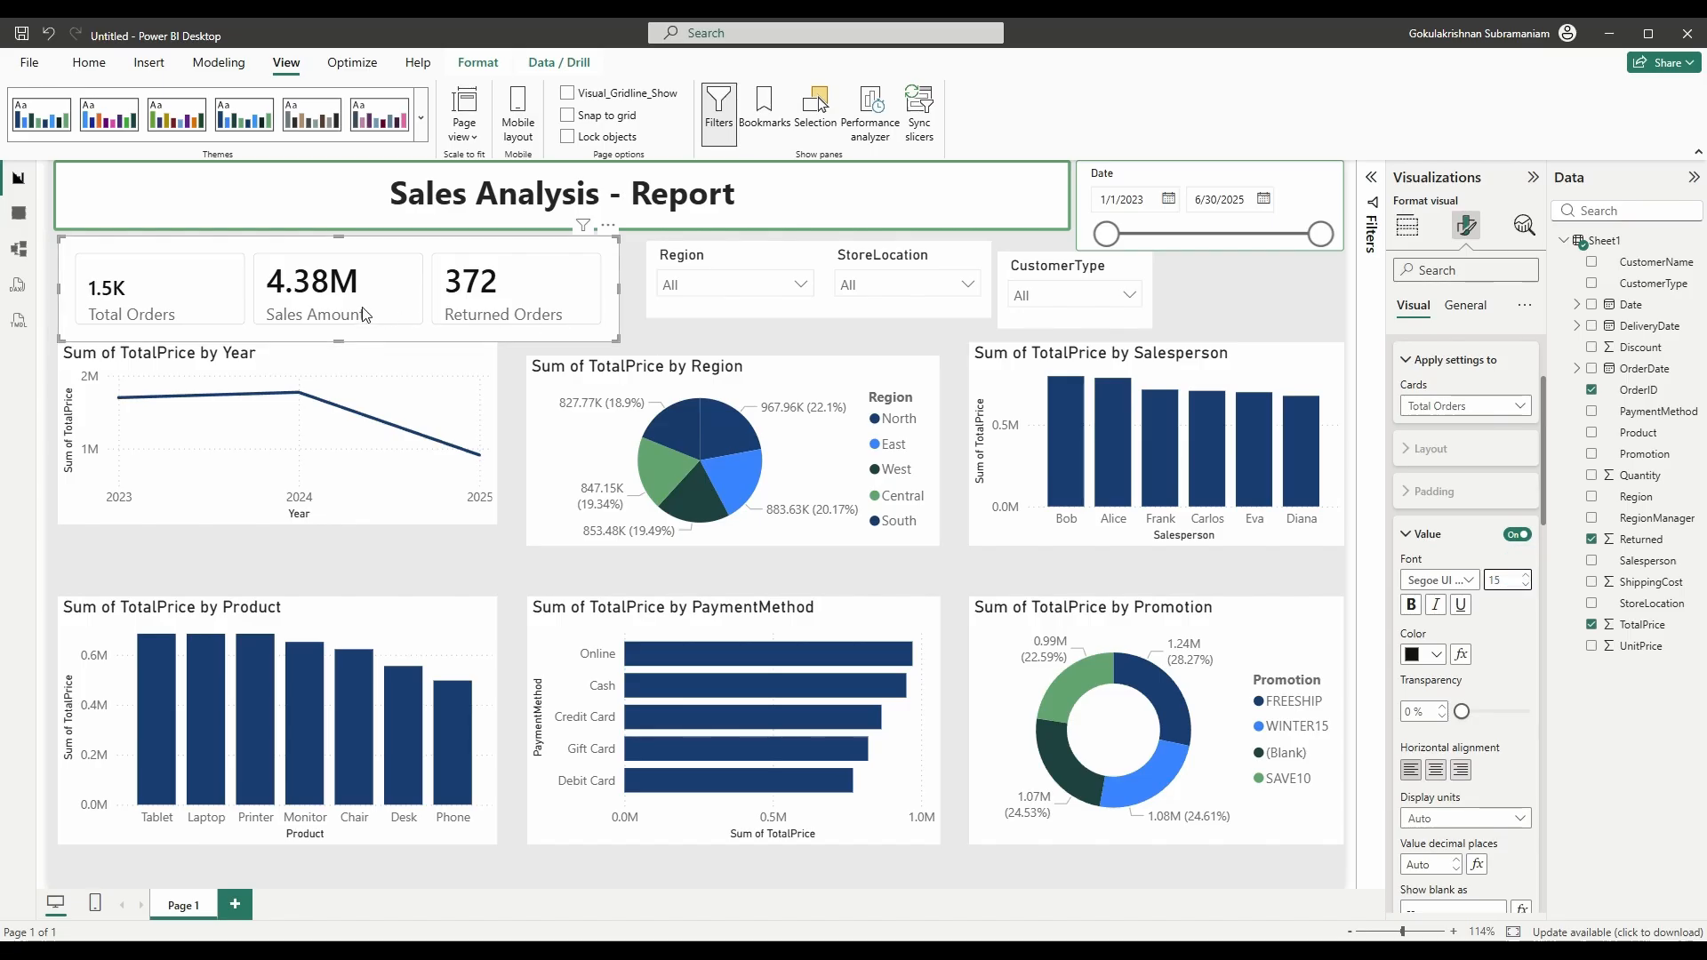
- Centre the Total Orders value and set display units to None to show 1500
scroll(1527, 657, "down", 1)
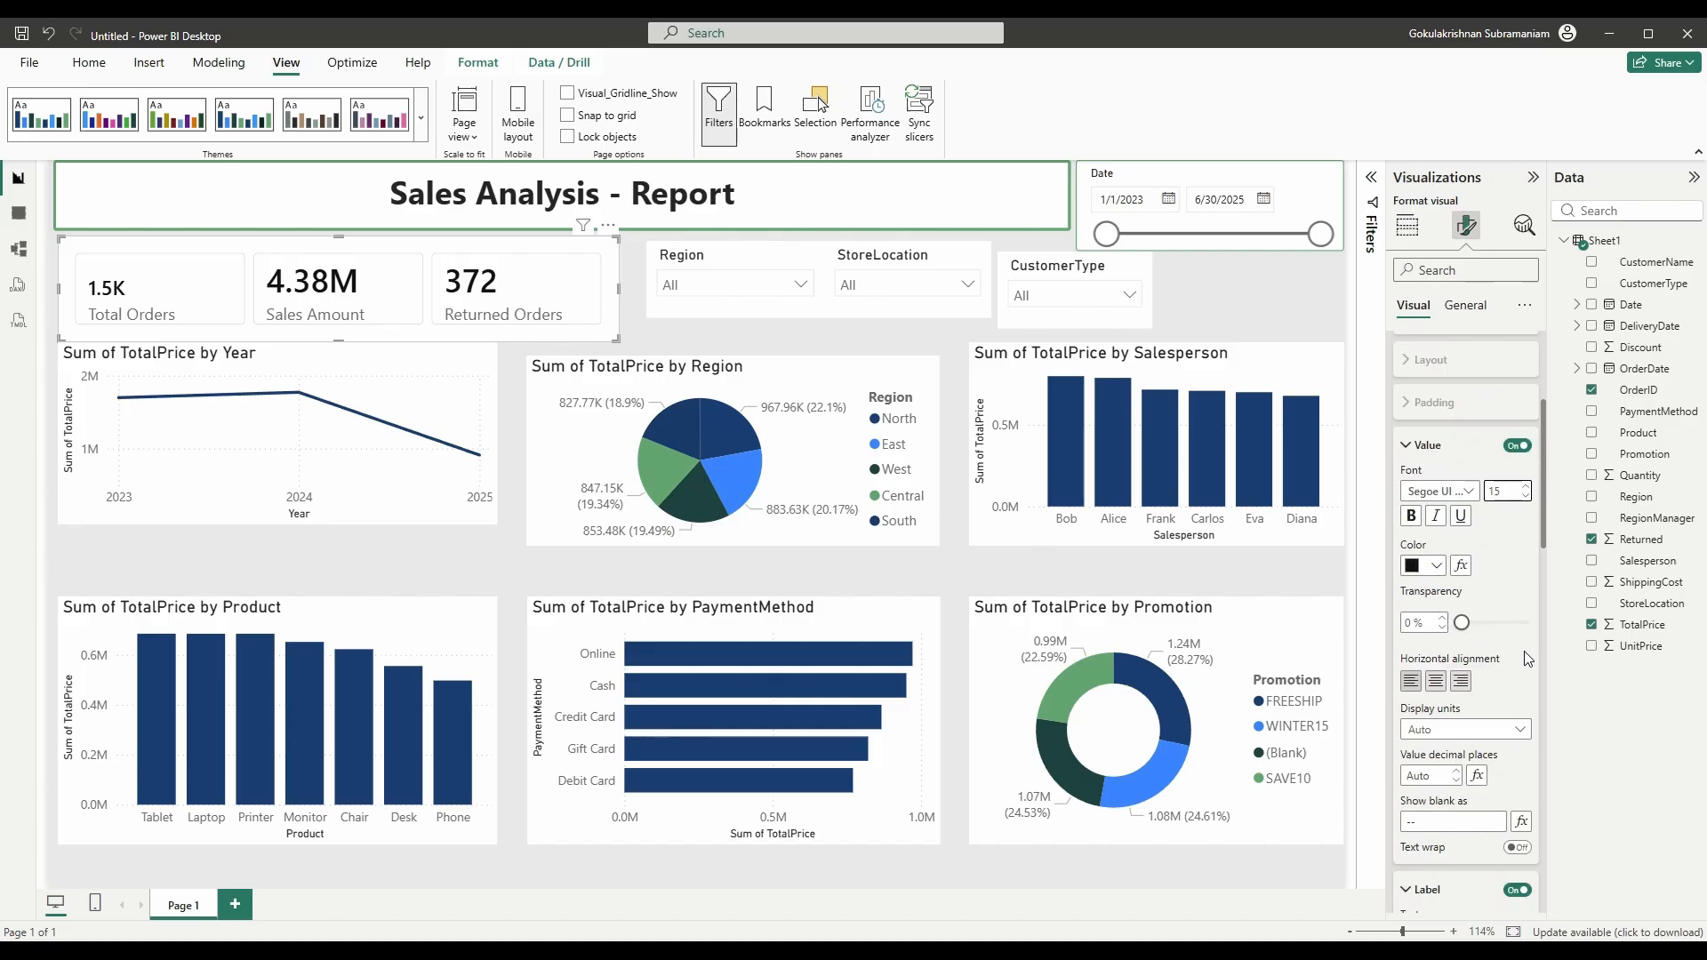
left_click(1435, 681)
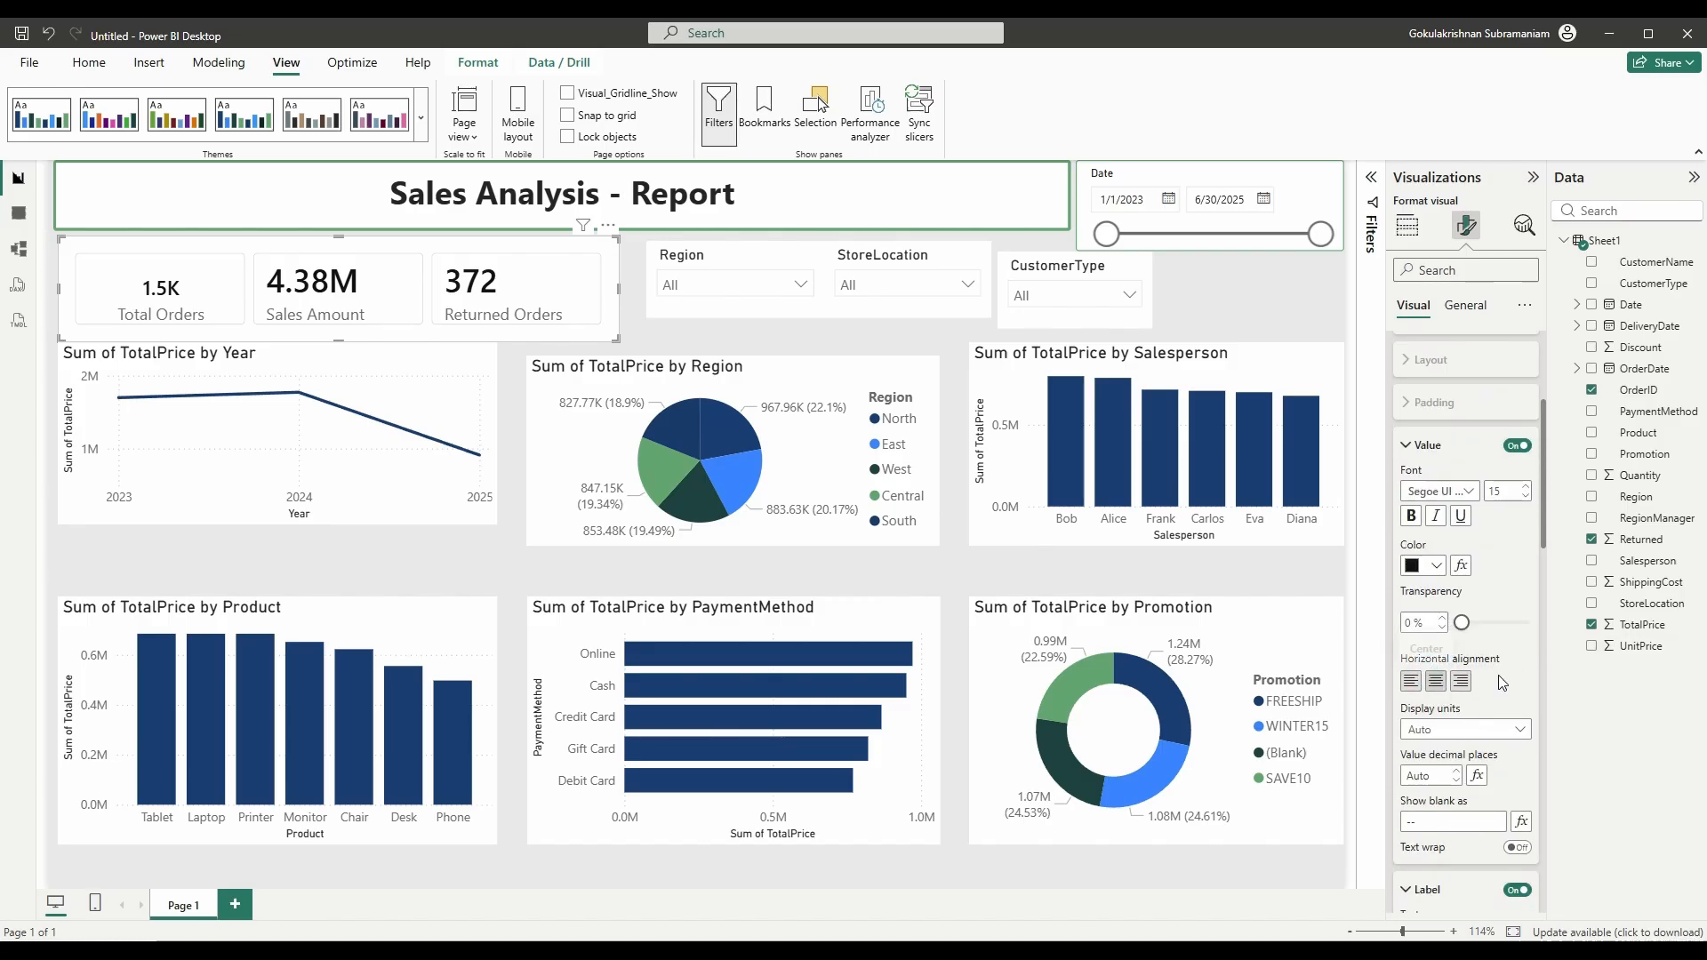
scroll(1431, 653, "down", 2)
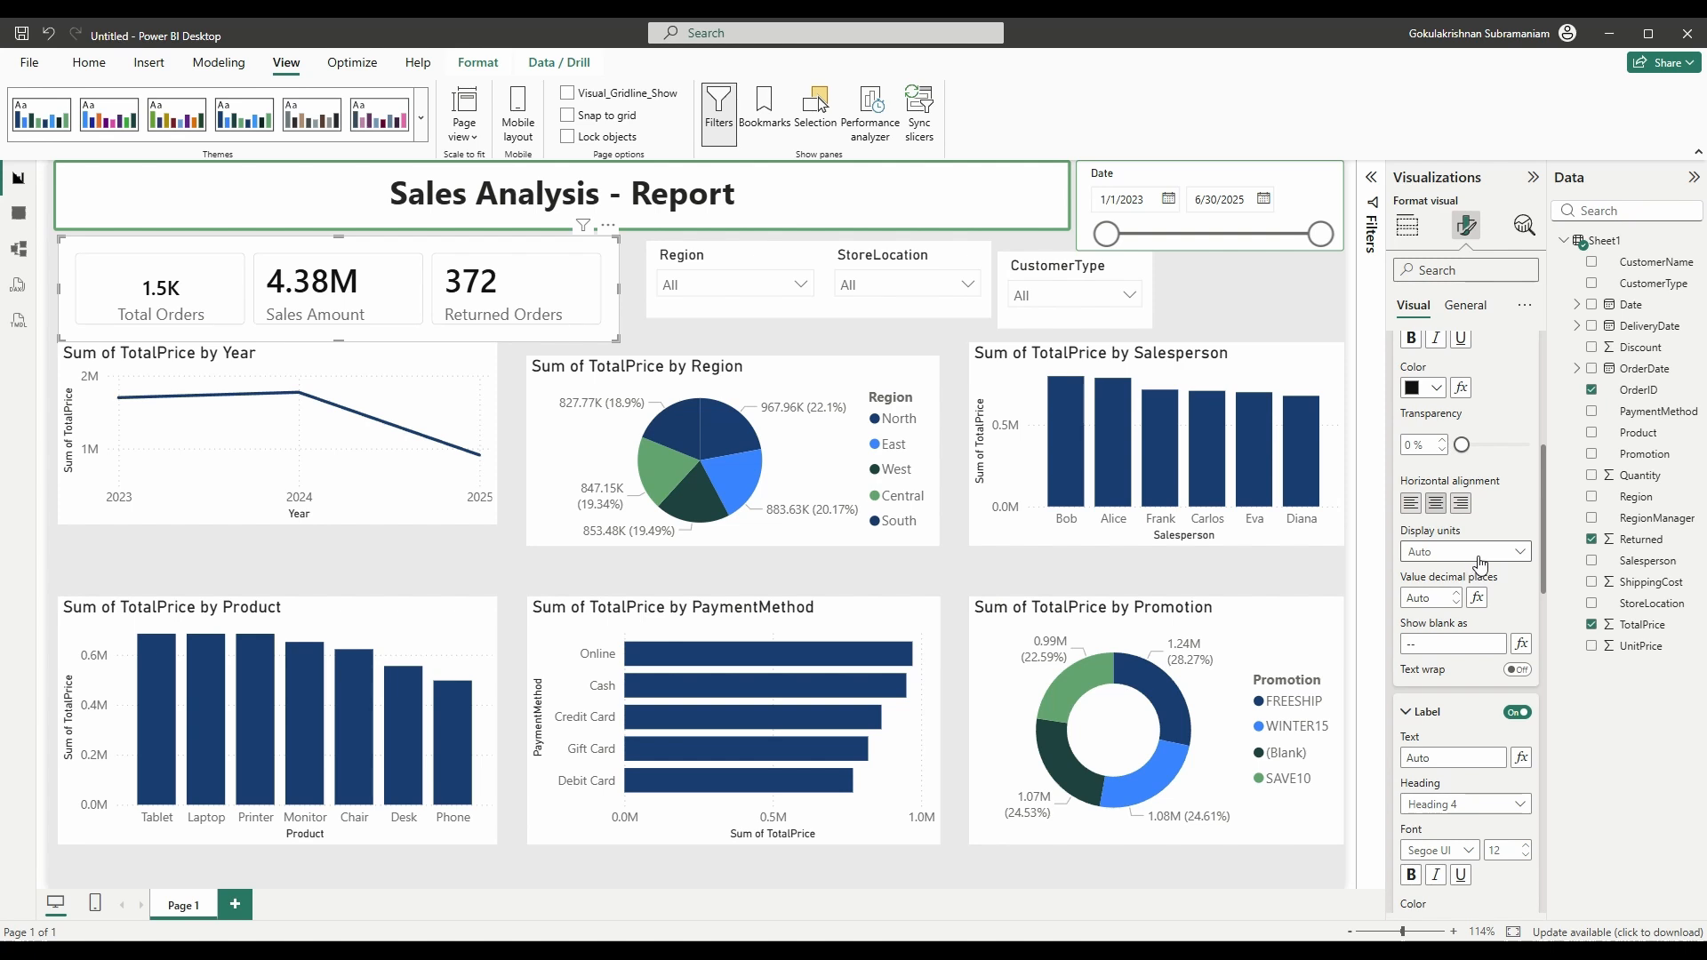
left_click(1480, 556)
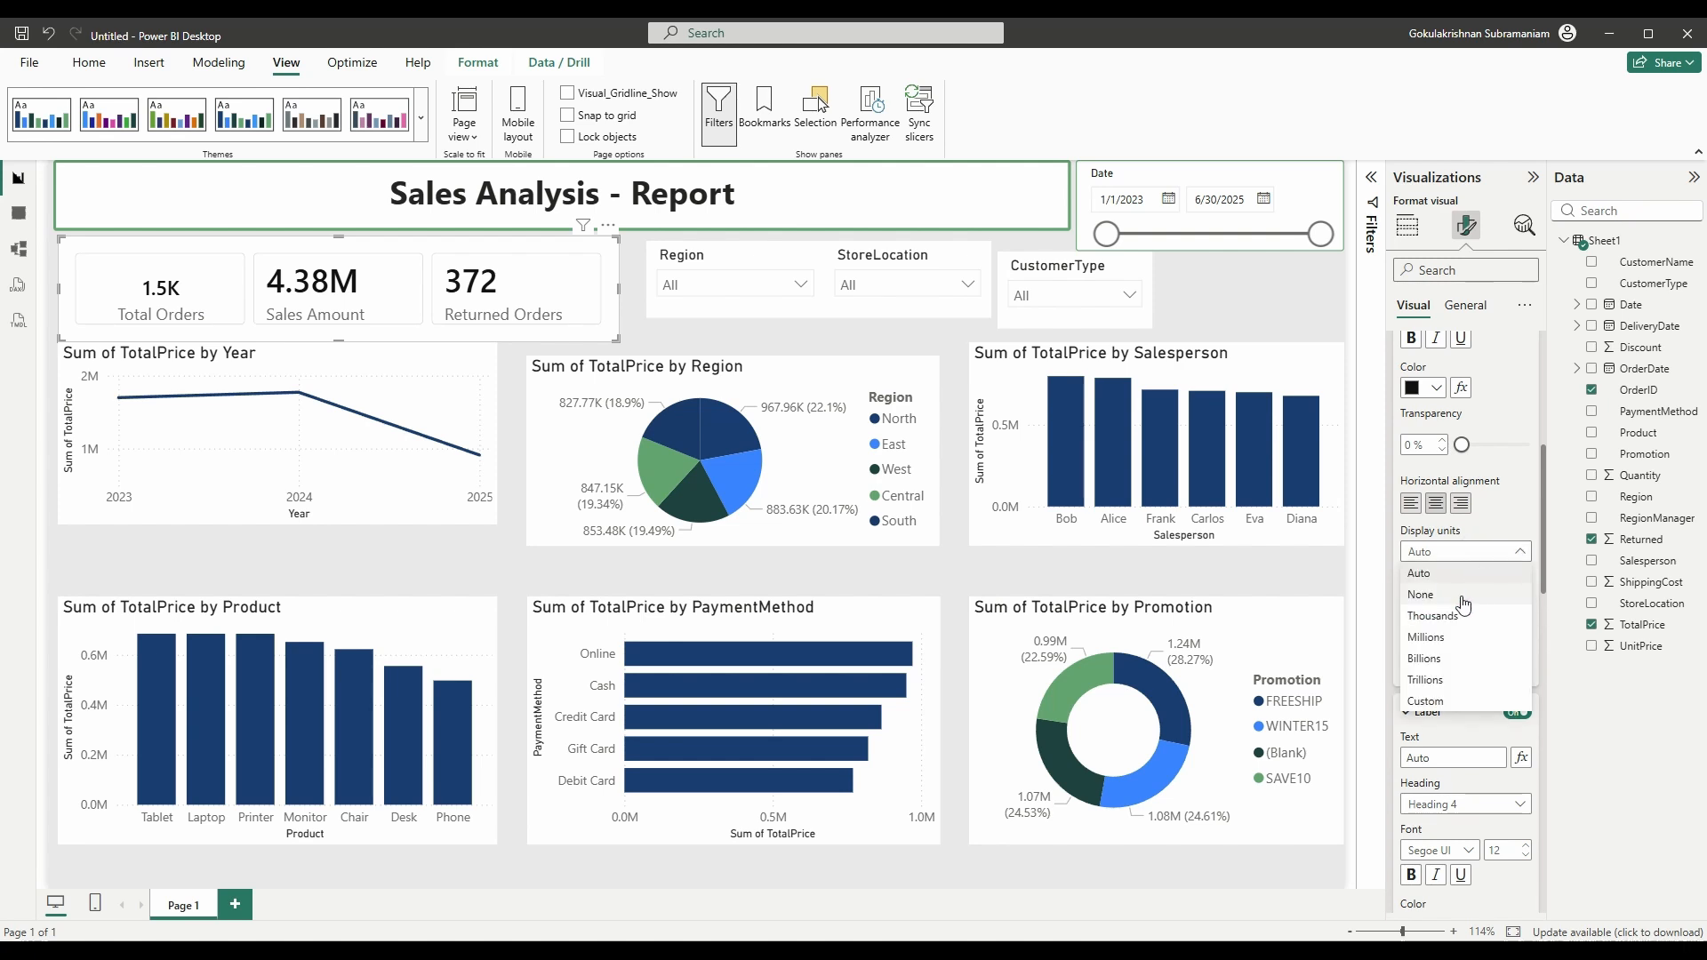
left_click(1468, 594)
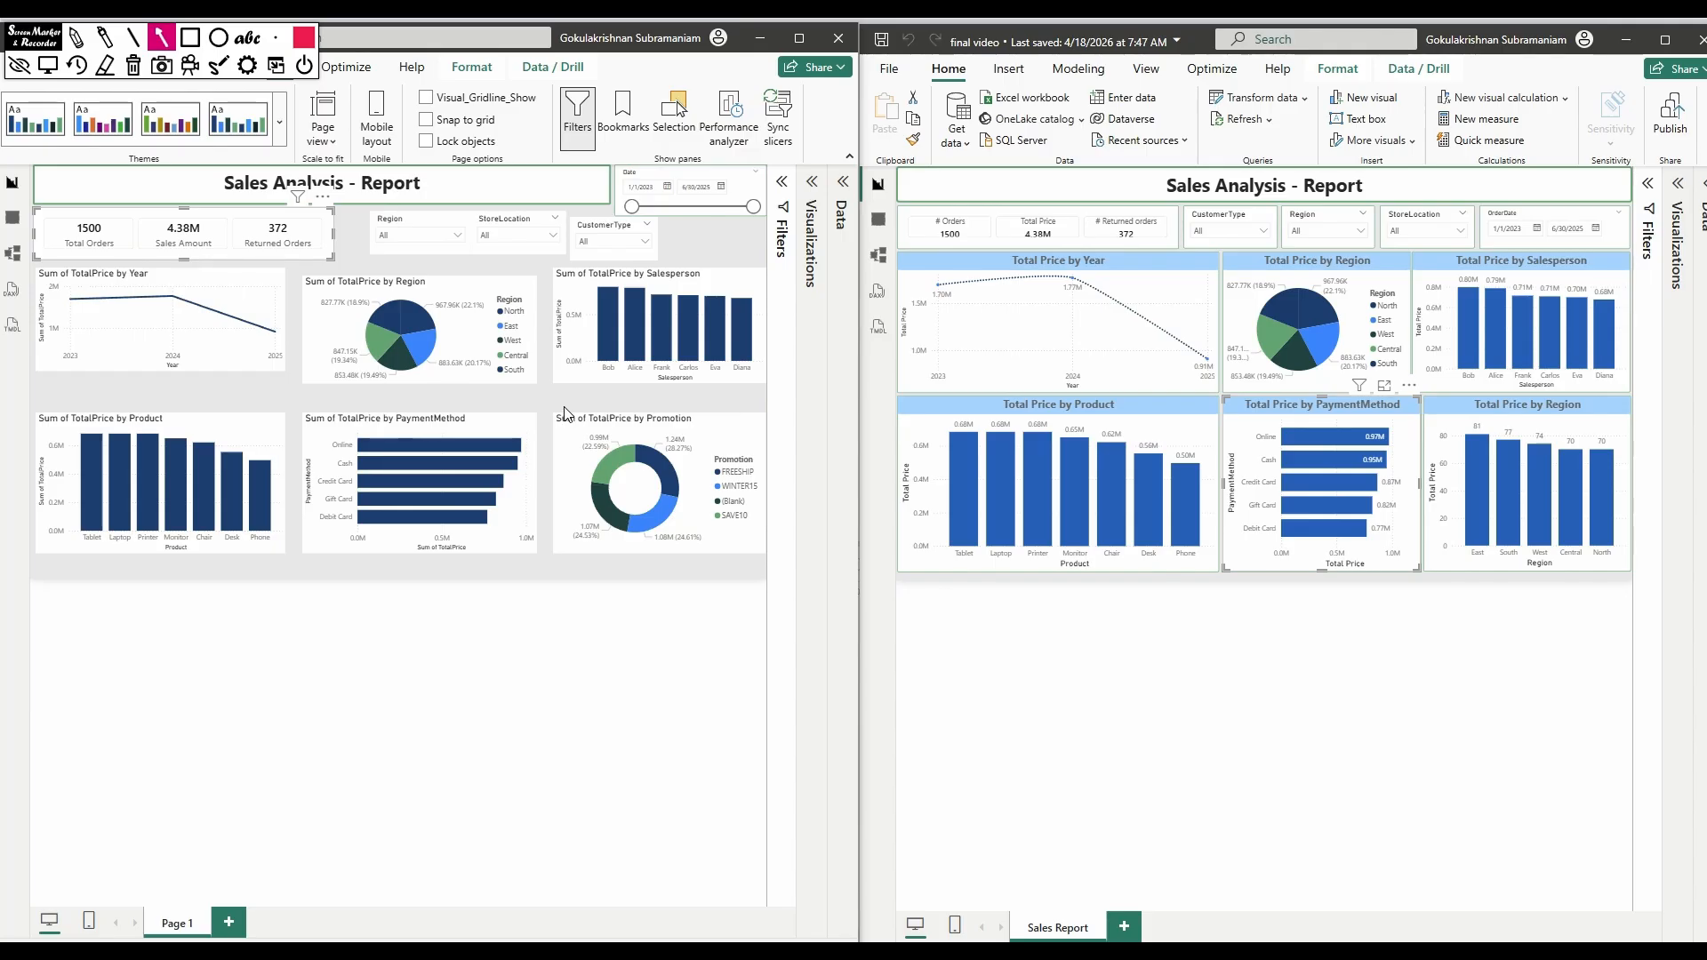
- Draw an arrow from the Promotion chart to the finished report's Total Price by Year chart
left_click_drag(564, 401, 897, 364)
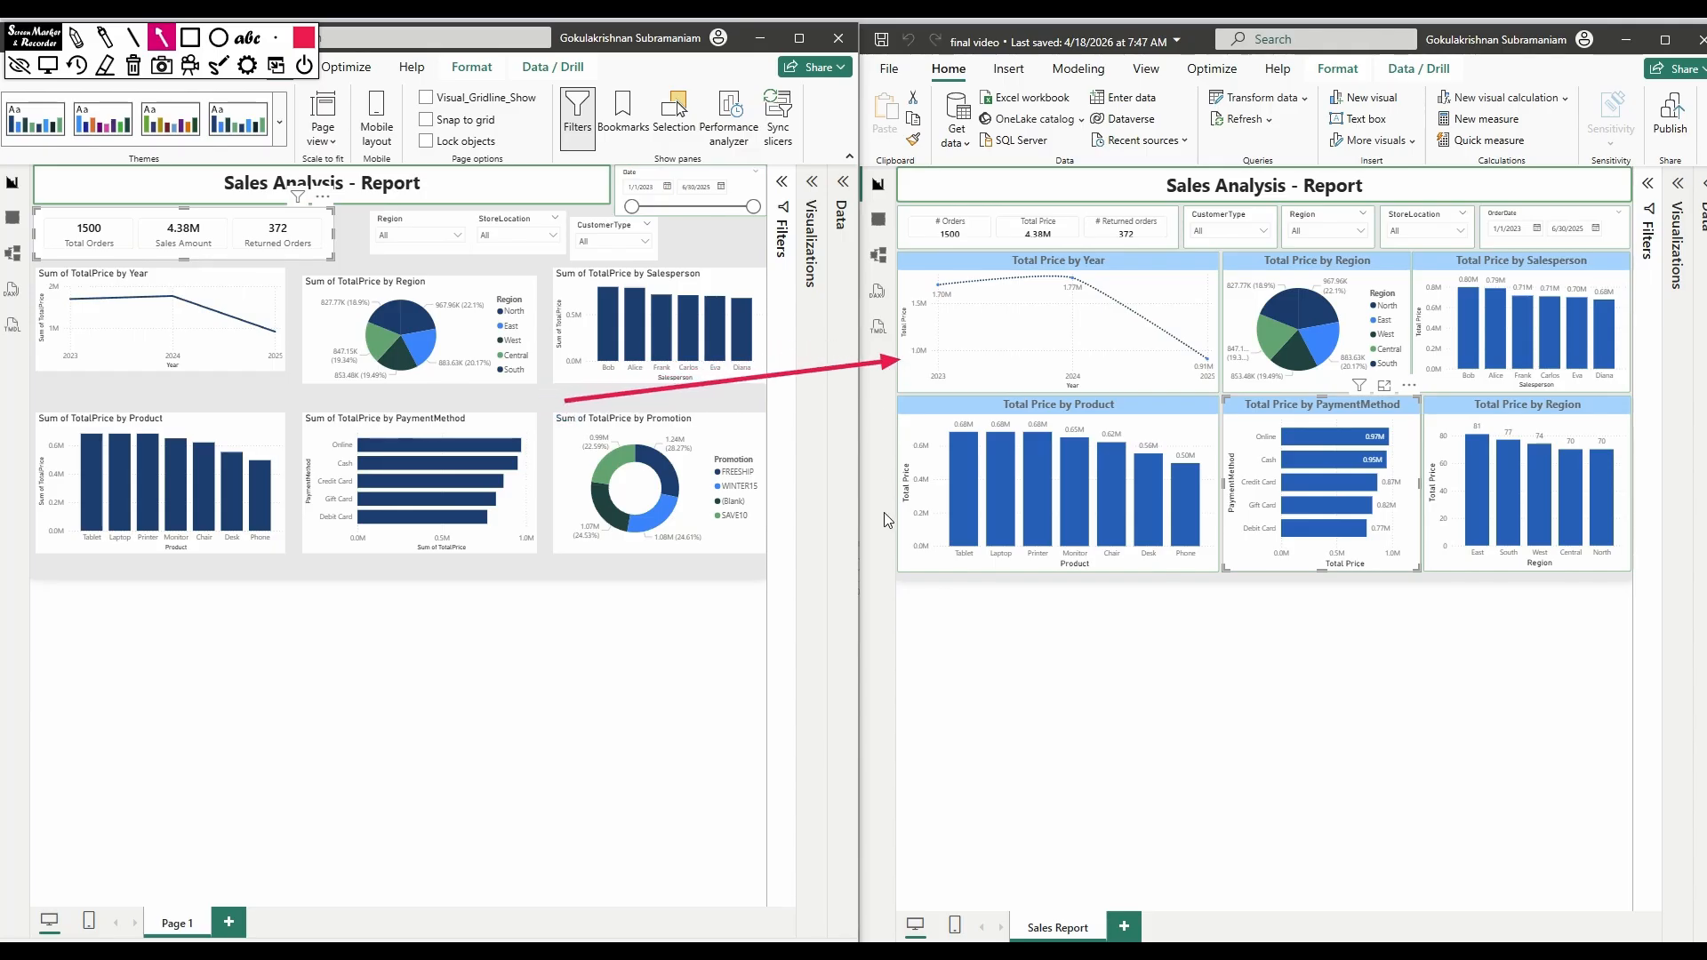